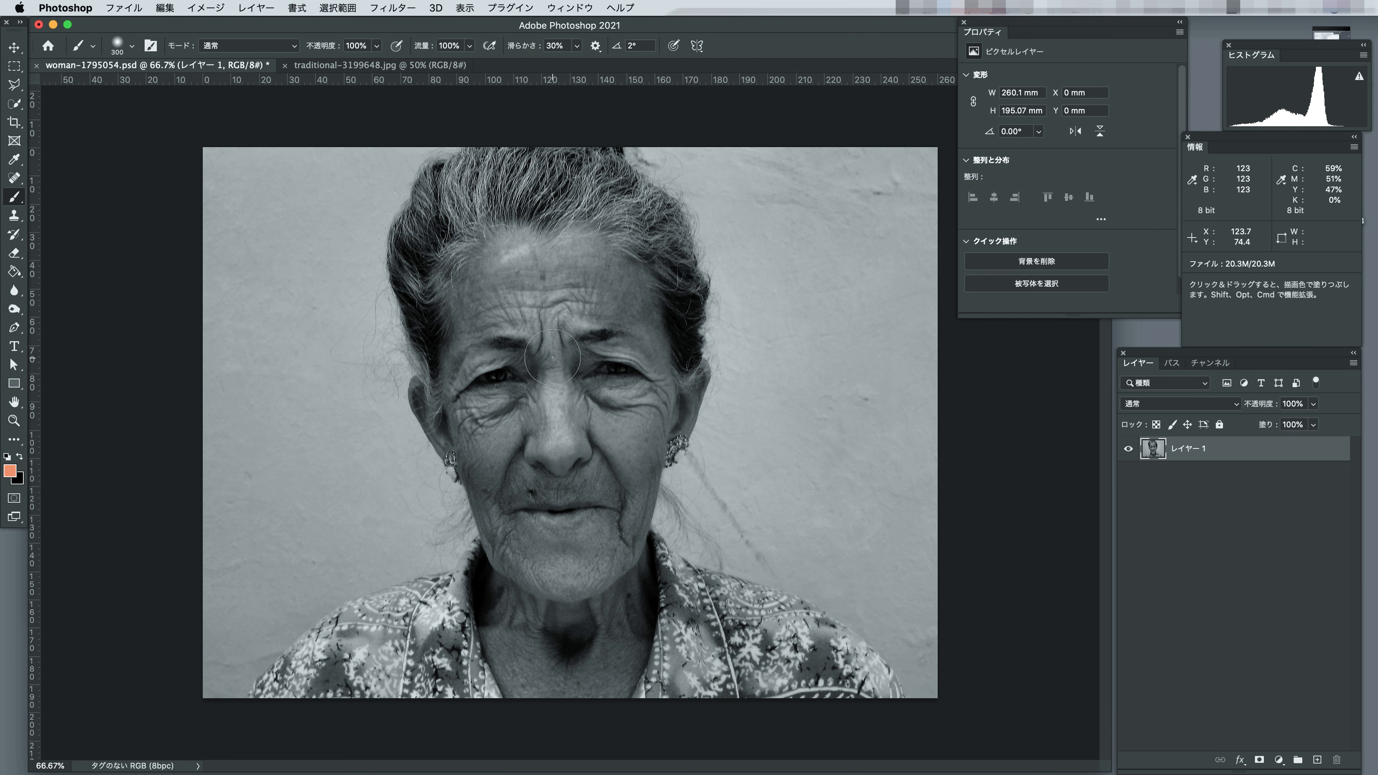
Show the two open photos side by side in a vertical two-up layout and widen the pane of the black-and-white portrait.
left_click(400, 68)
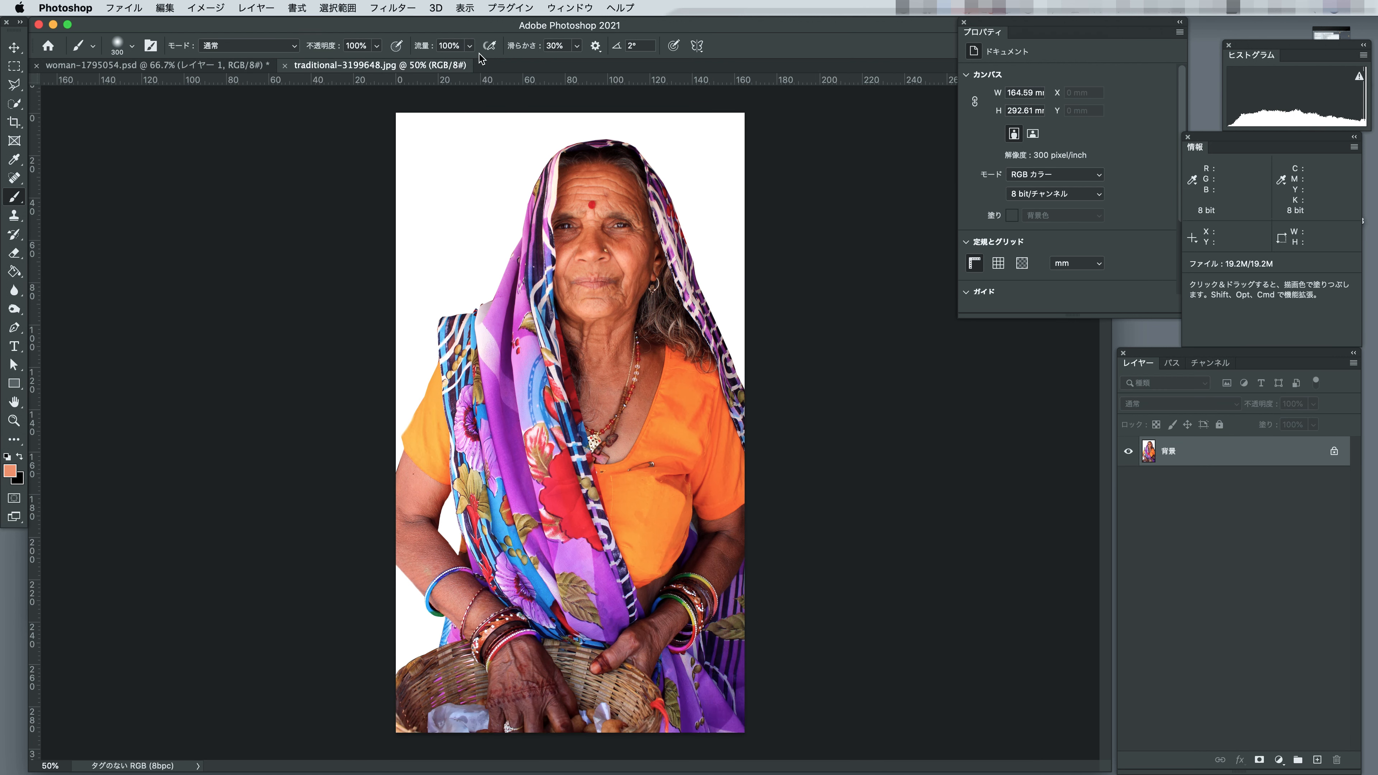
left_click(569, 8)
mouse_move(678, 25)
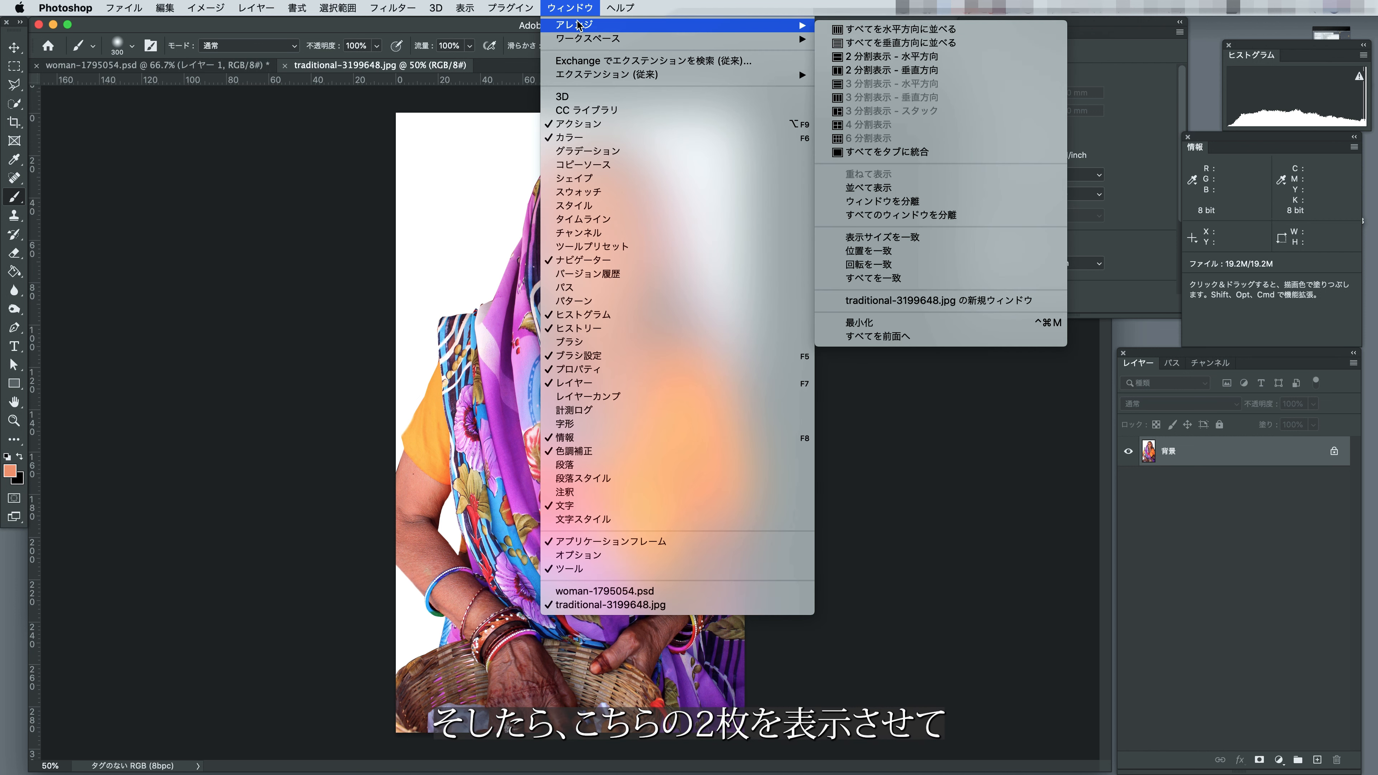
left_click(859, 73)
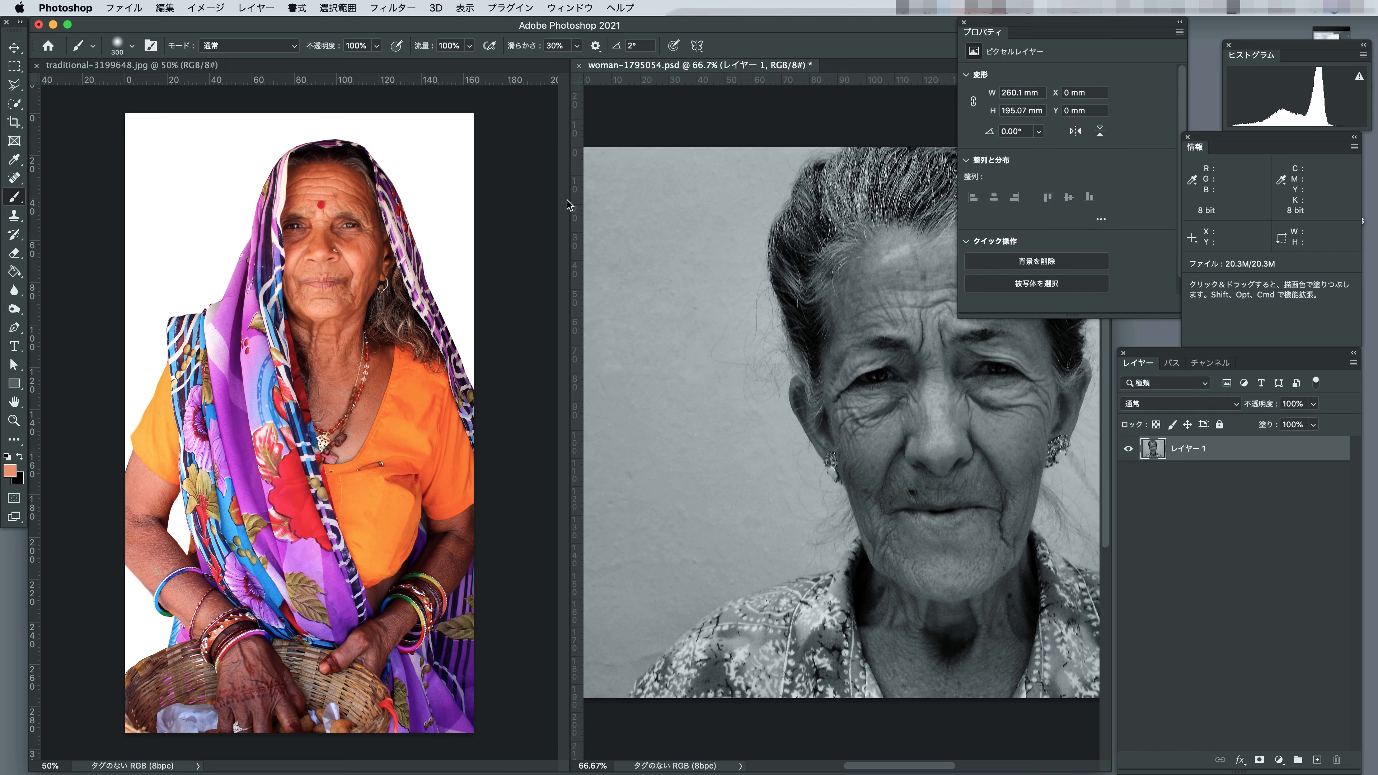
left_click_drag(568, 206, 400, 201)
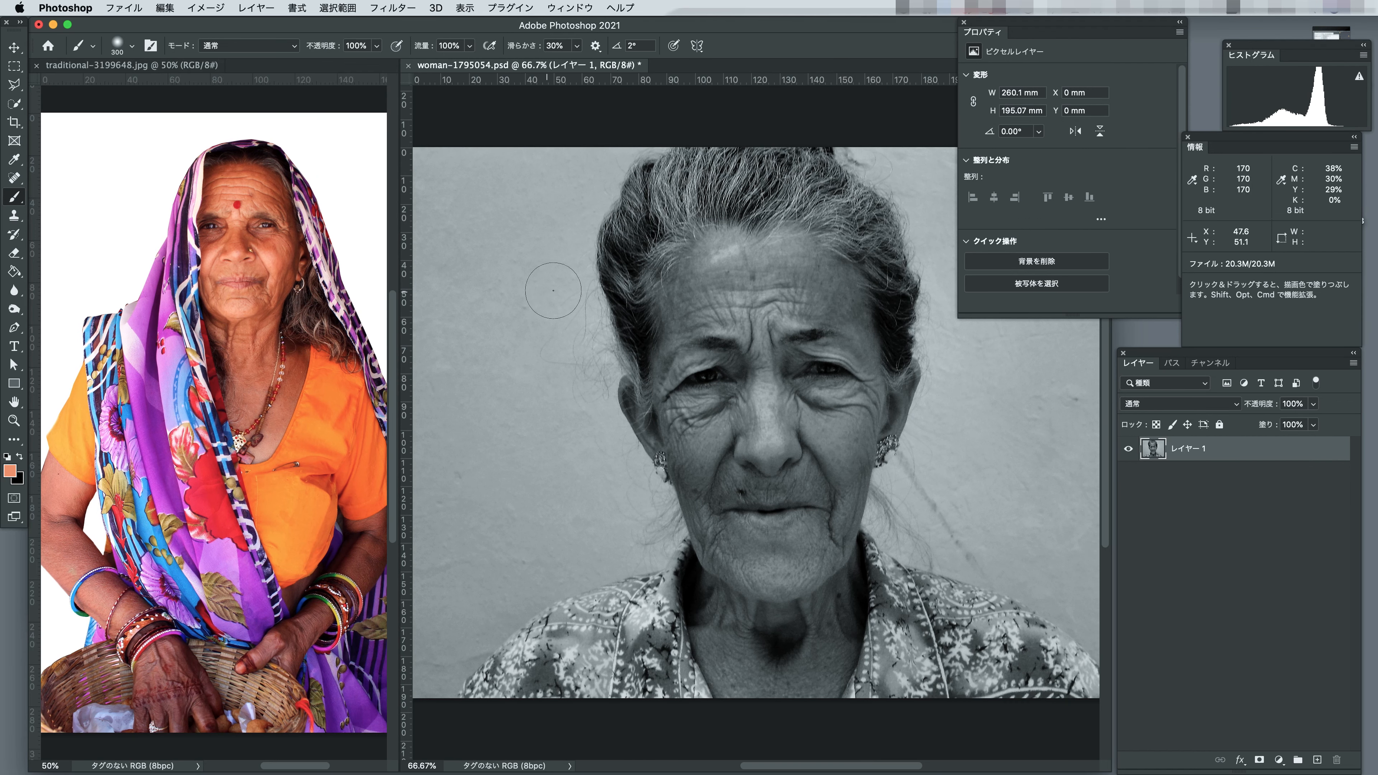
Add a new layer to the black-and-white portrait and paint a swatch of the colour photo's light skin tone on its upper background.
left_click(595, 68)
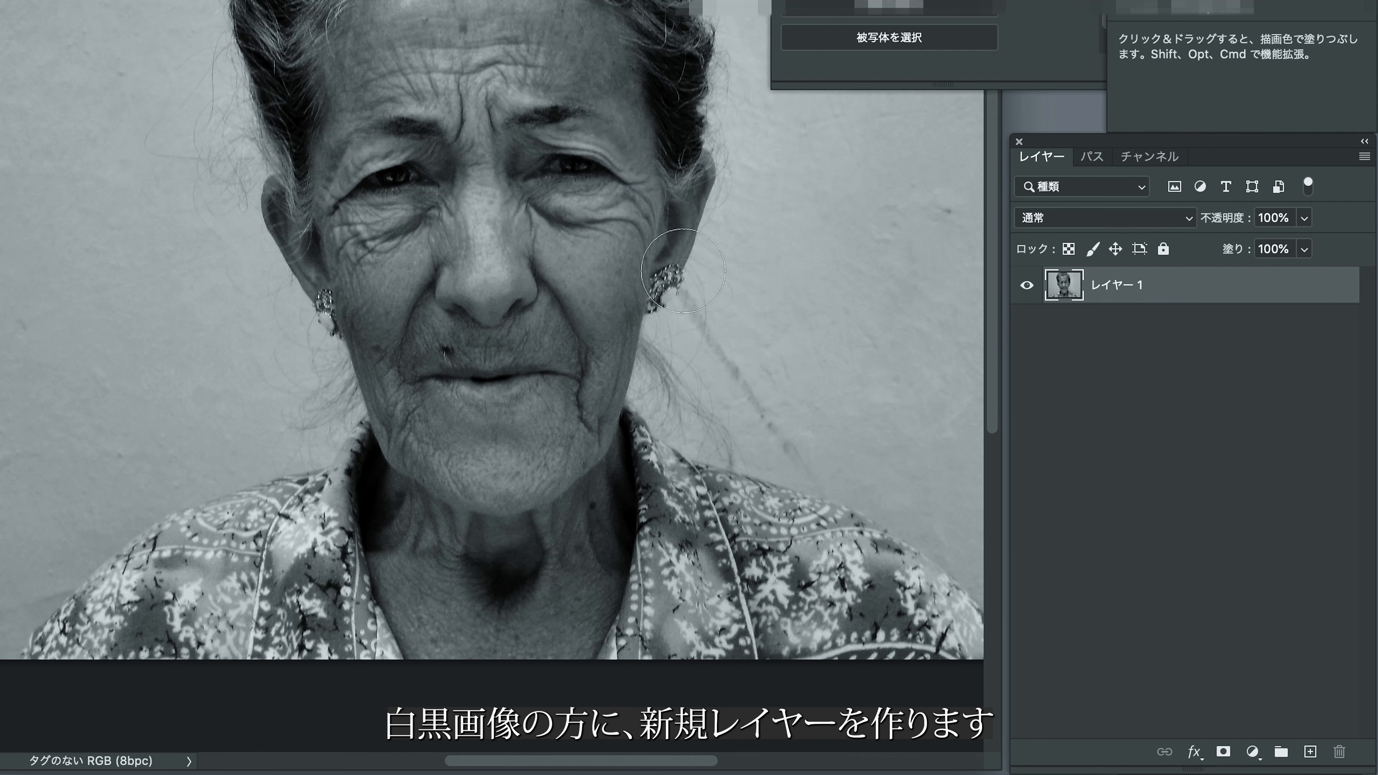
left_click(1310, 752)
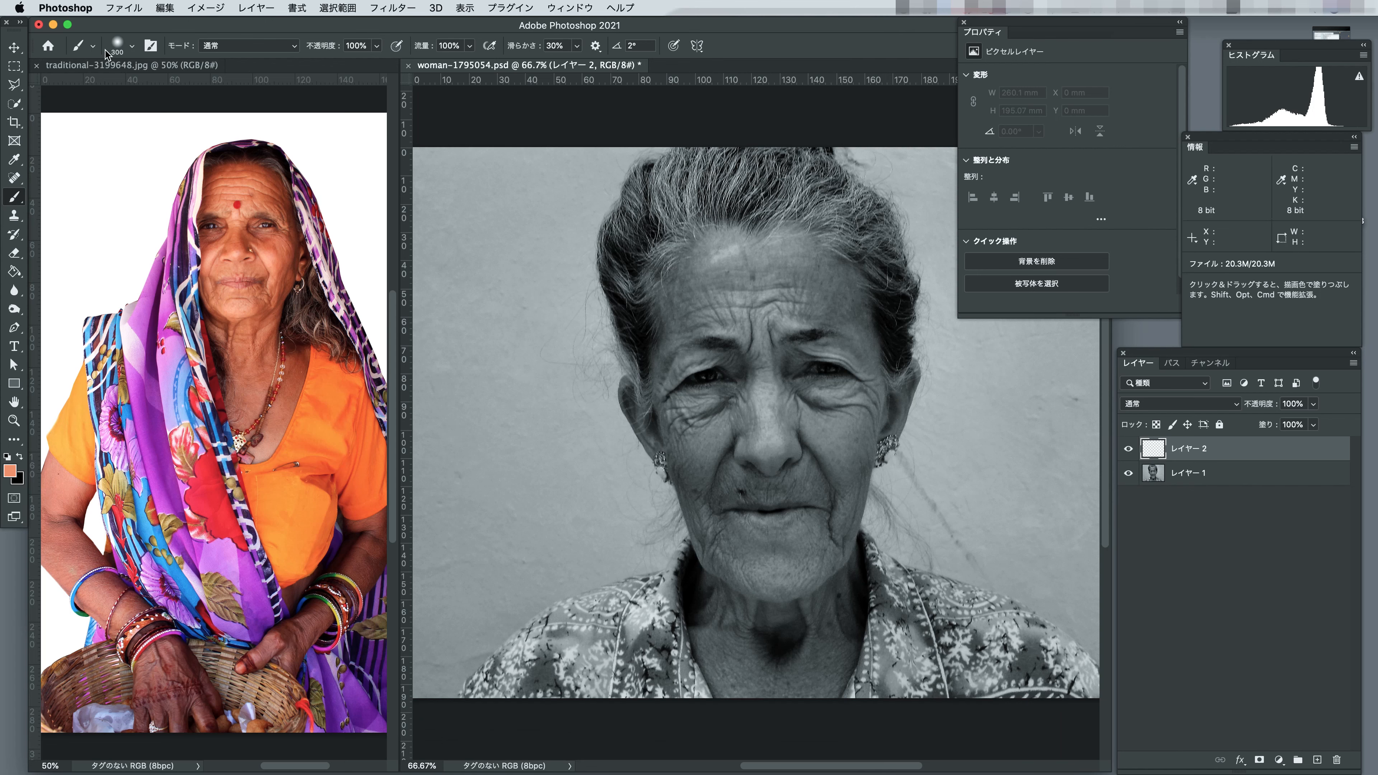
left_click(140, 67)
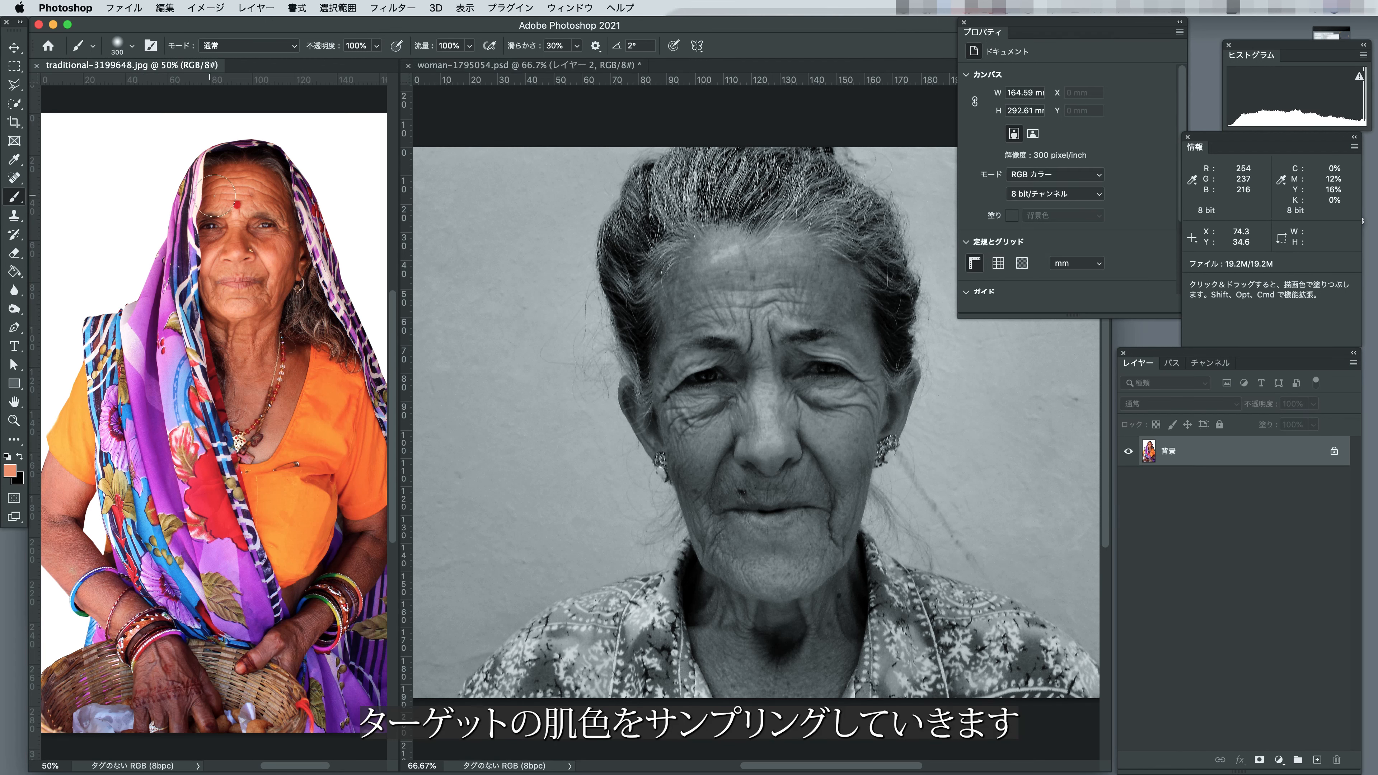
left_click(14, 159)
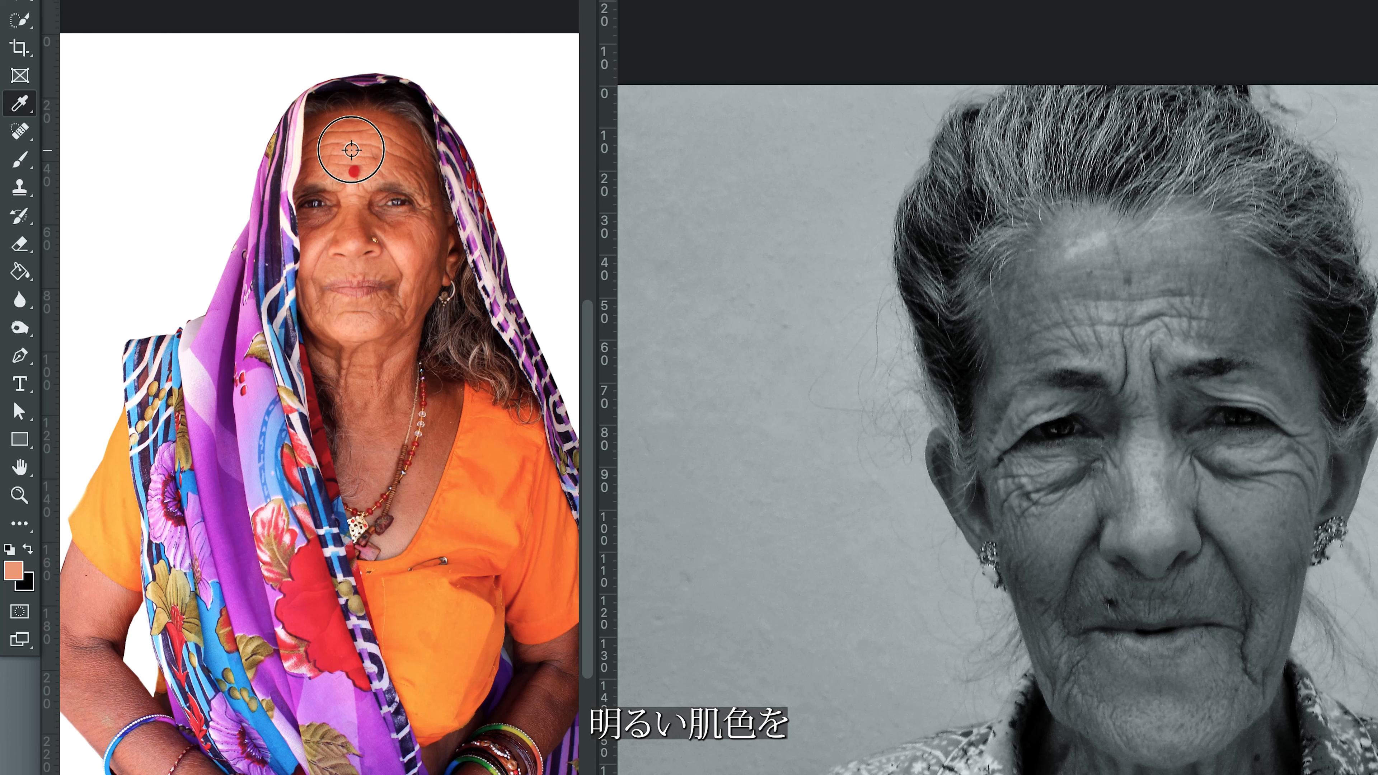
left_click(22, 163)
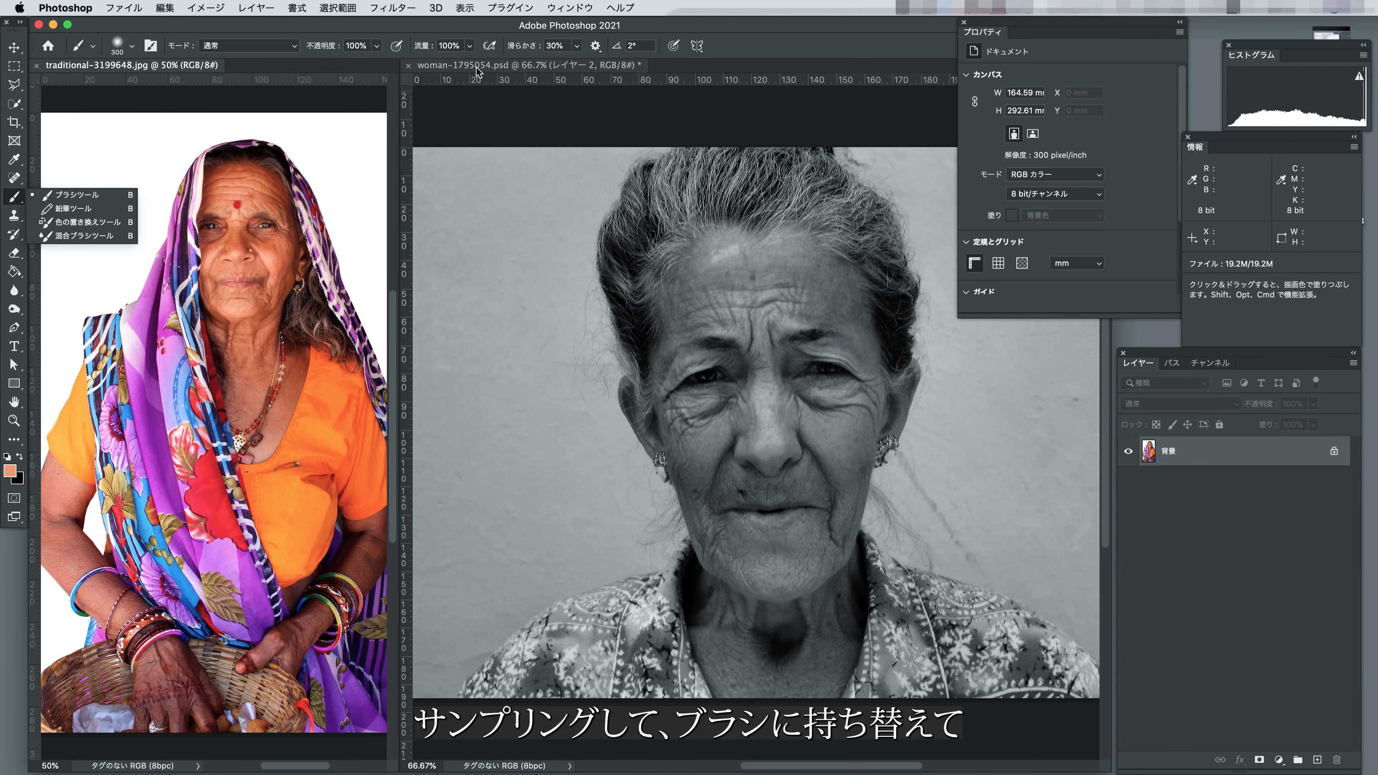
left_click(478, 67)
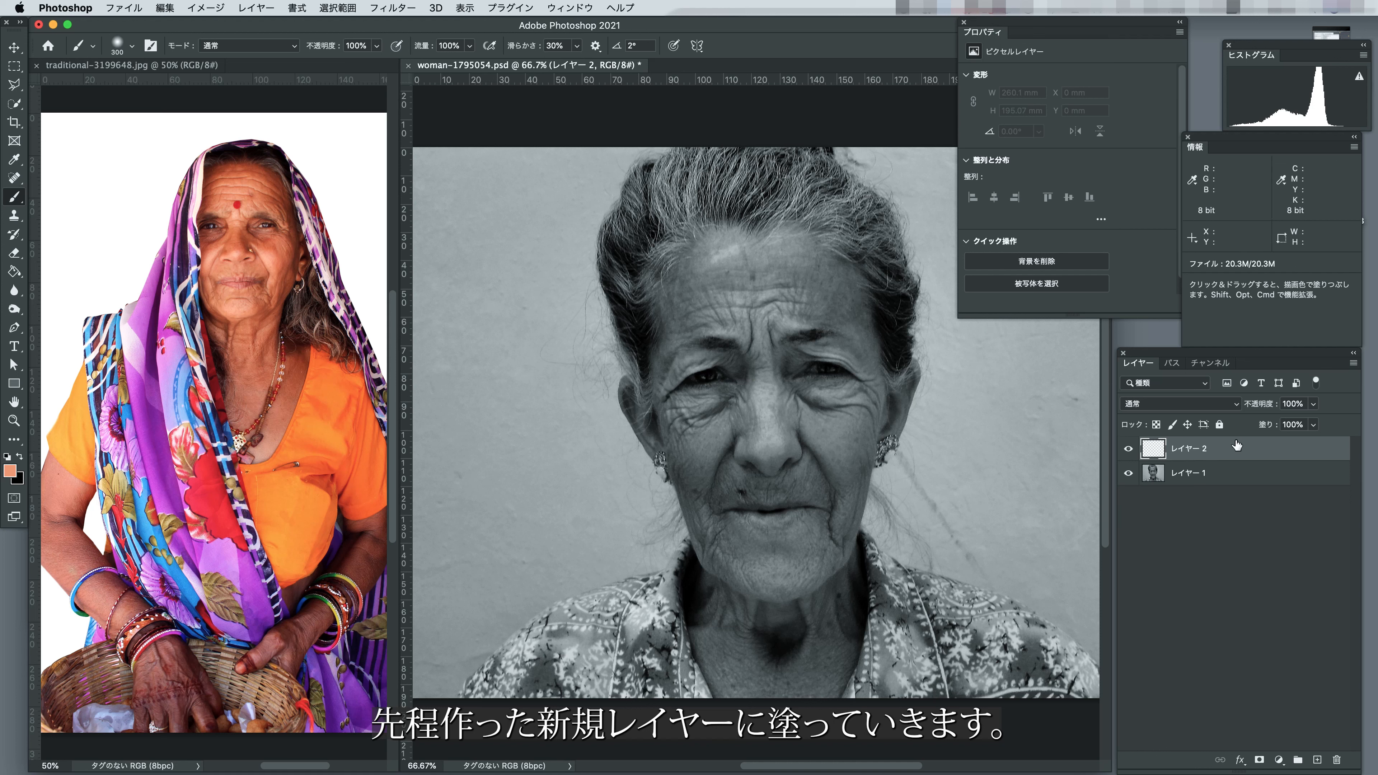
mouse_move(459, 212)
left_mouse_down()
mouse_move(520, 210)
mouse_move(467, 209)
mouse_move(504, 212)
left_mouse_up()
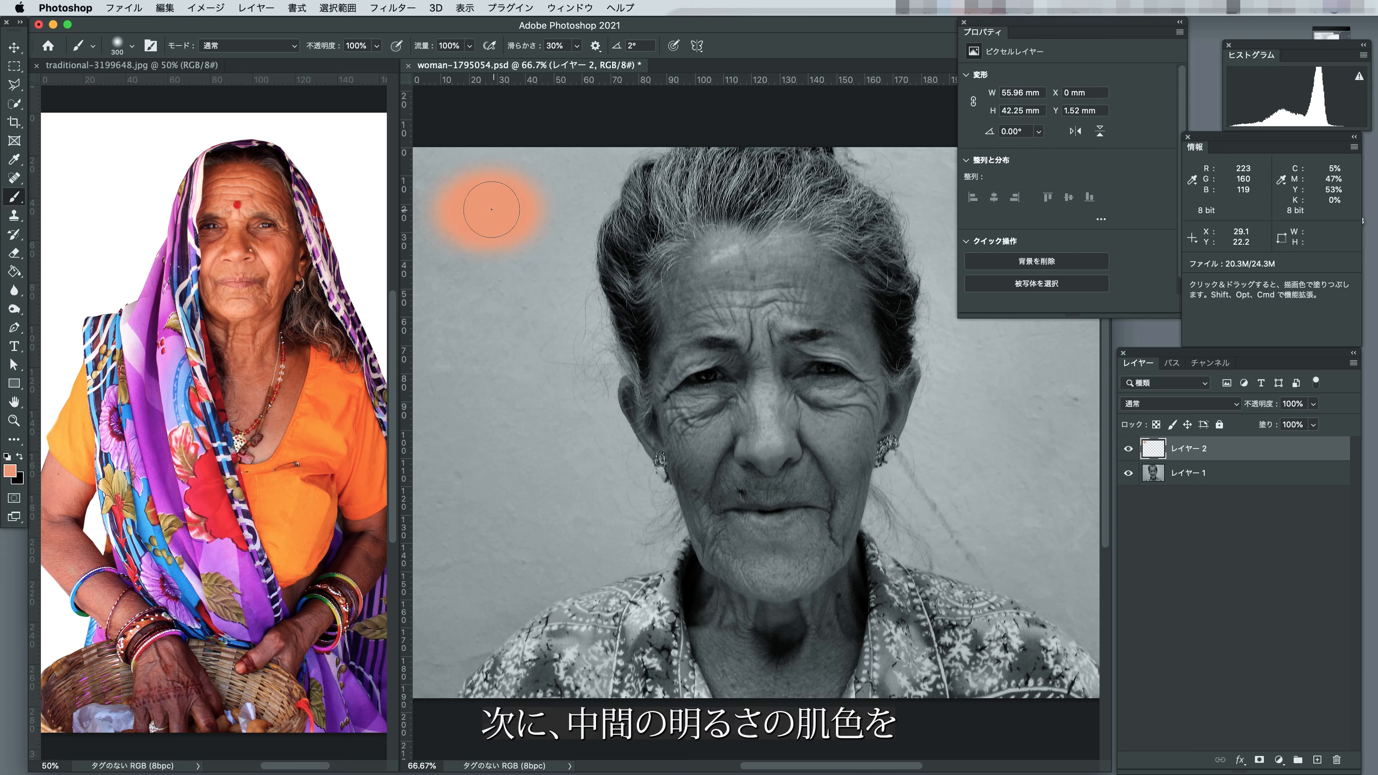
Sample a mid-tone skin colour from the woman's cheek in the colour photo and paint it as a swatch below the light one.
left_click(13, 163)
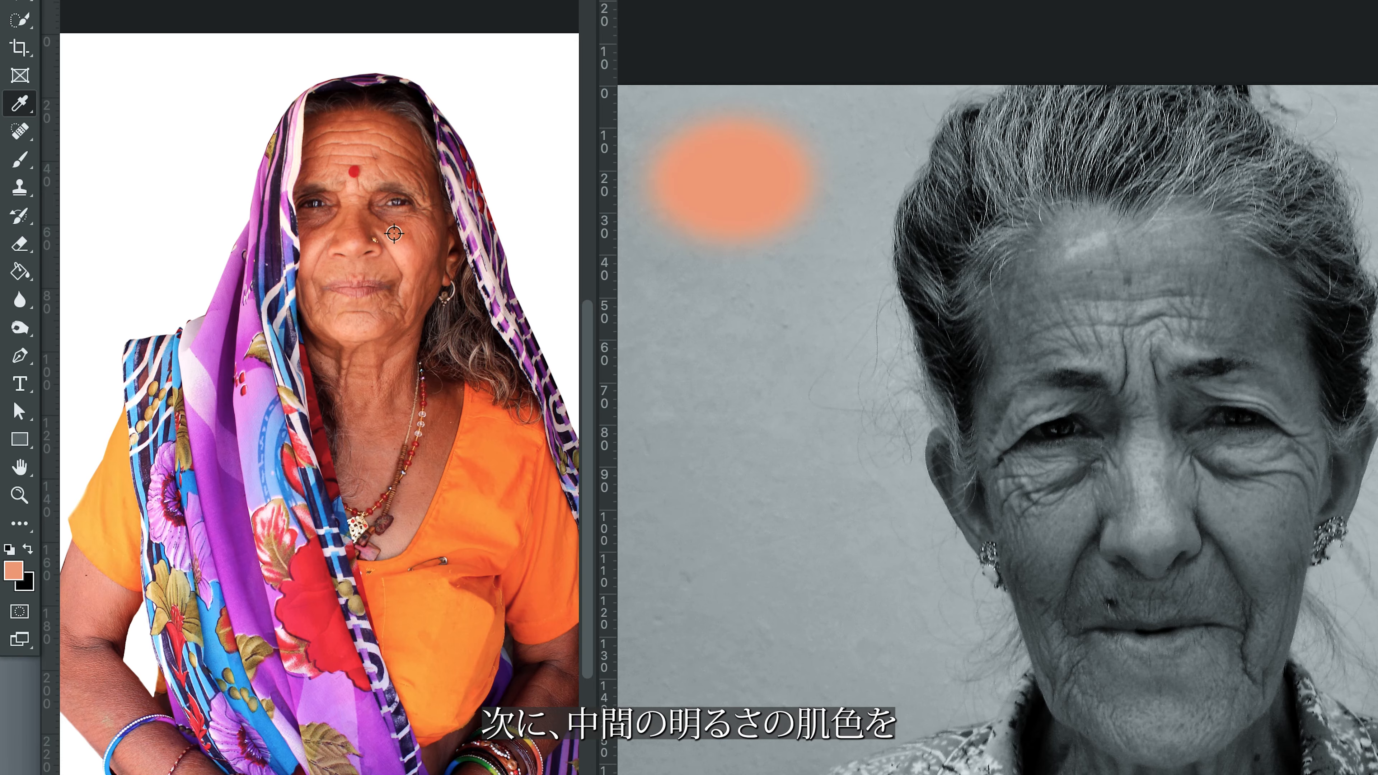
left_click(256, 246)
left_click(19, 159)
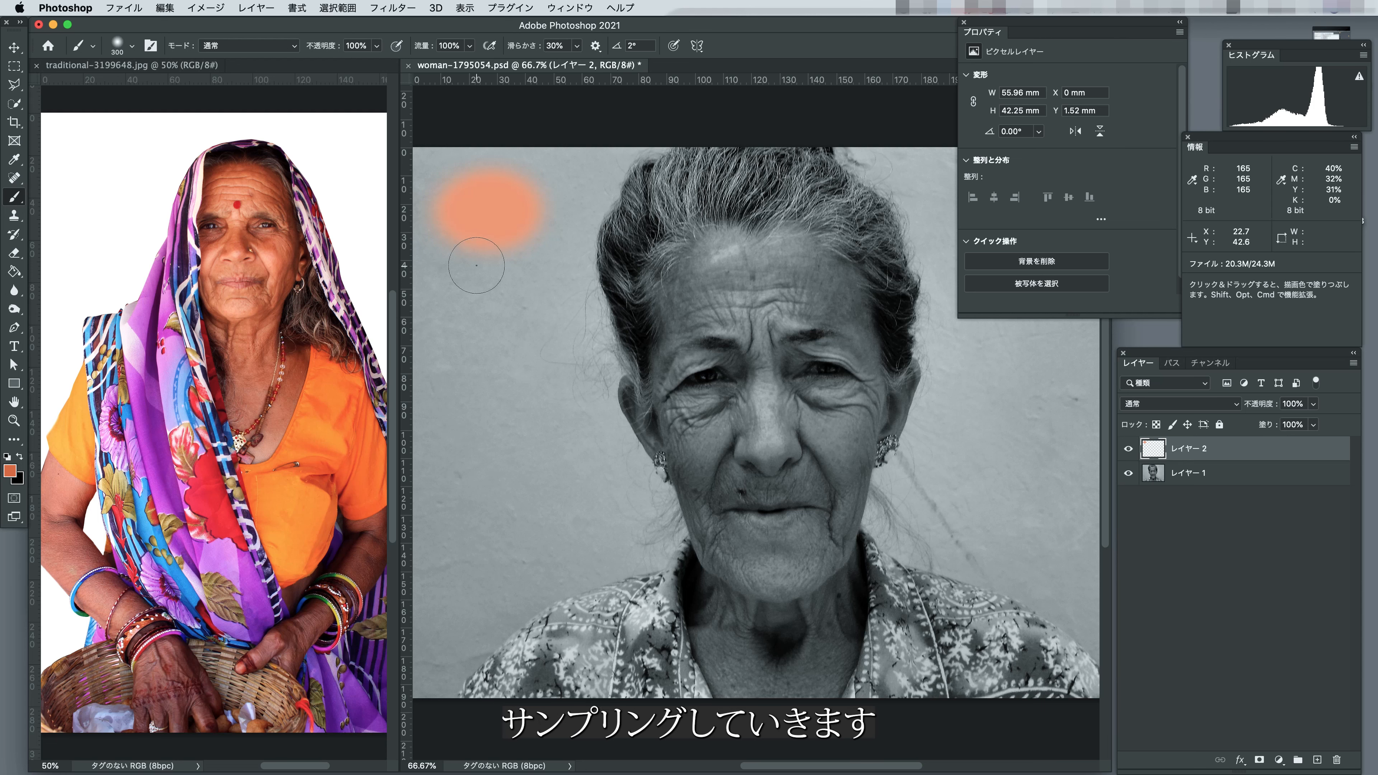
left_click_drag(679, 267, 760, 265)
left_click_drag(507, 267, 523, 267)
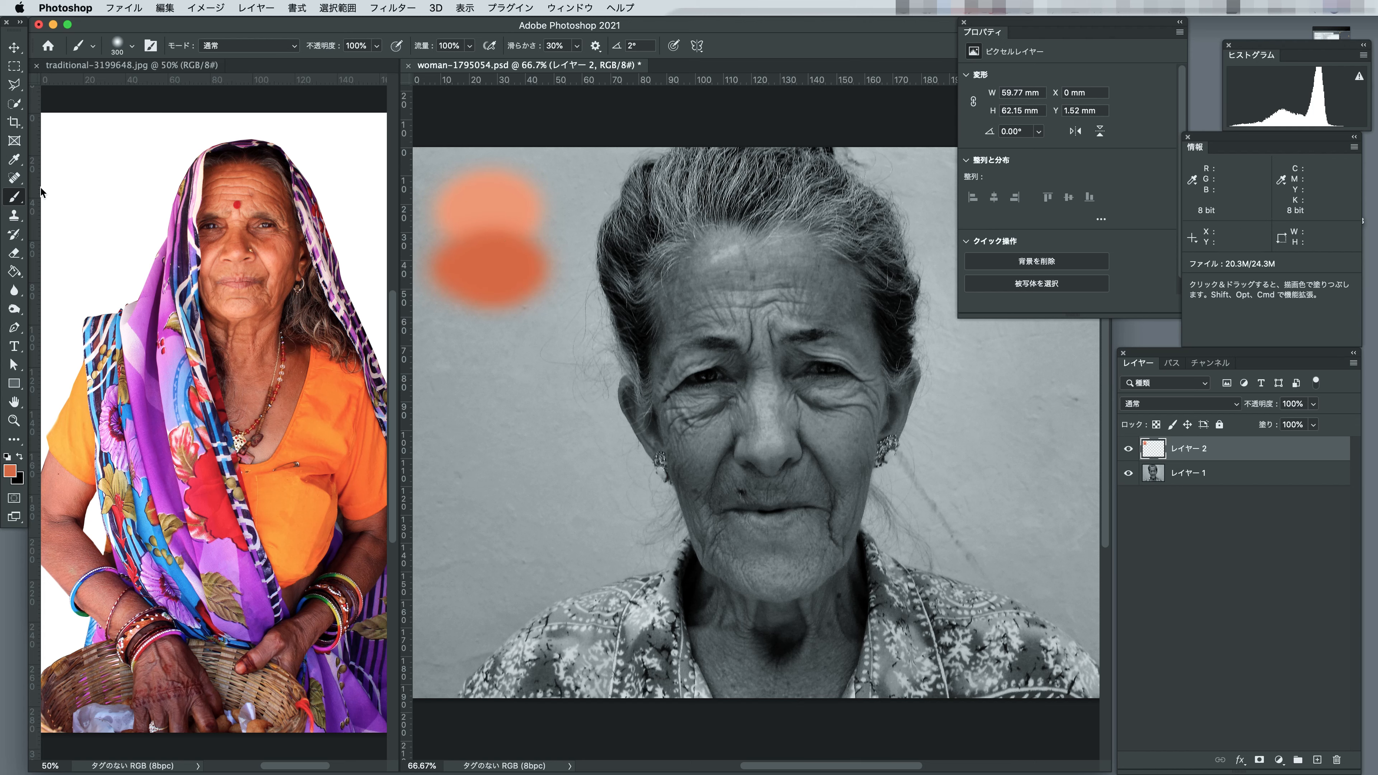
Sample a dark skin tone from the woman's jaw in the colour photo and paint it as a third swatch below the mid-tone one.
left_click(14, 160)
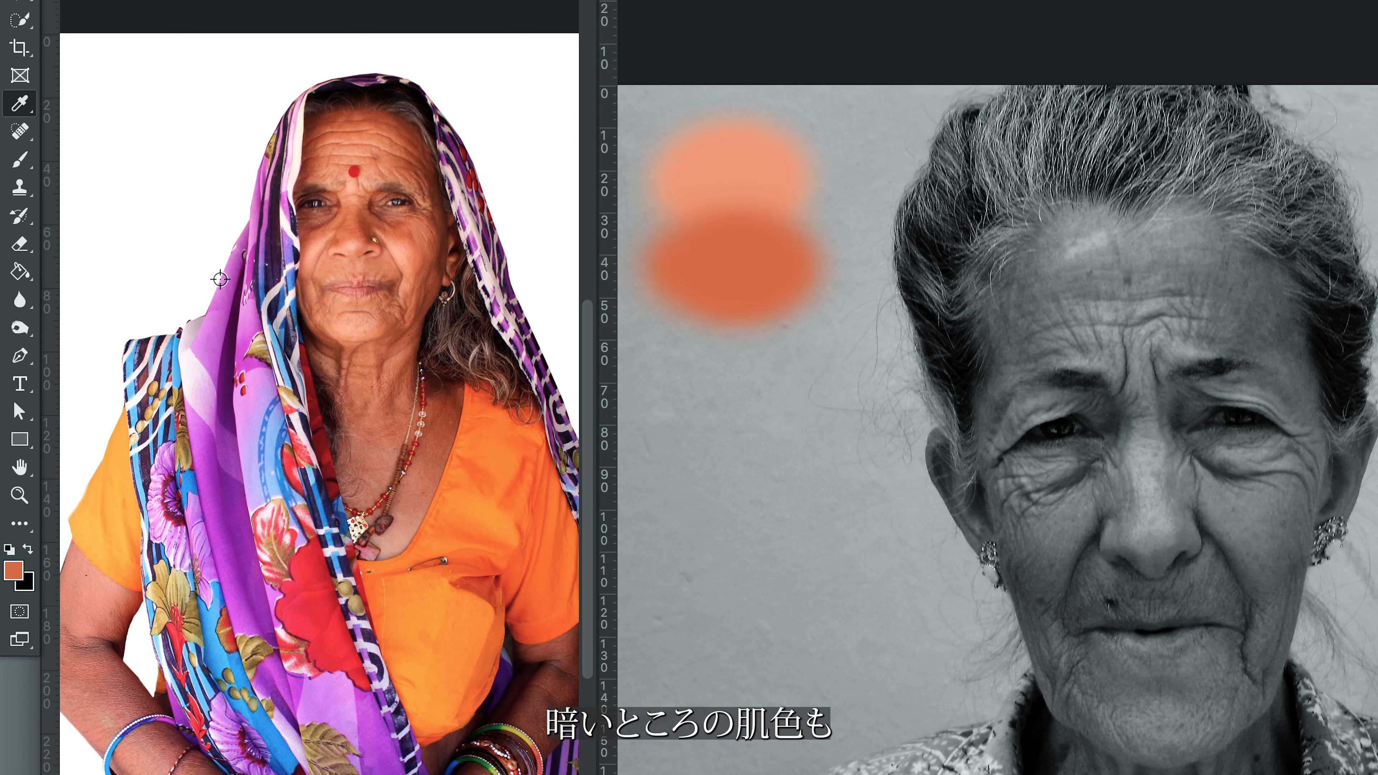
left_click(395, 335)
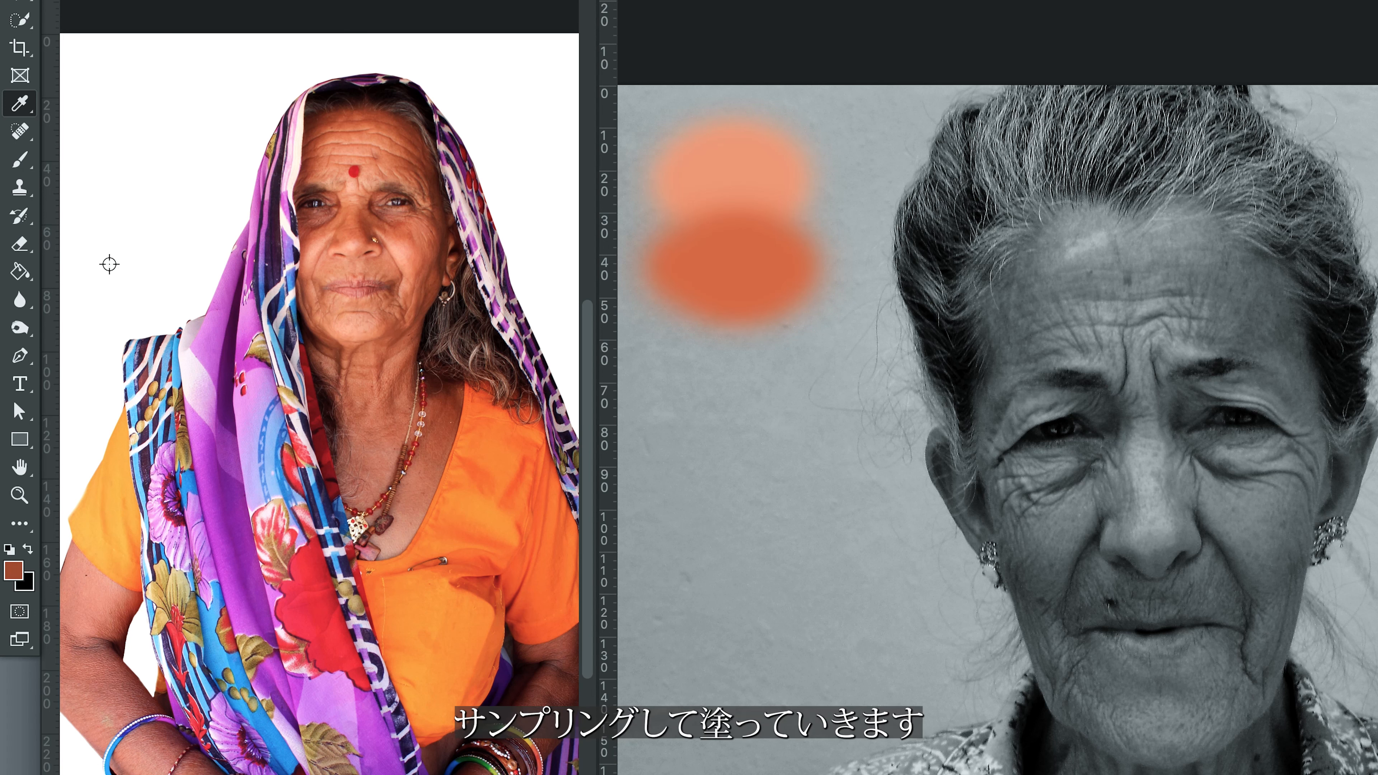
left_click(19, 160)
left_click_drag(682, 356, 784, 356)
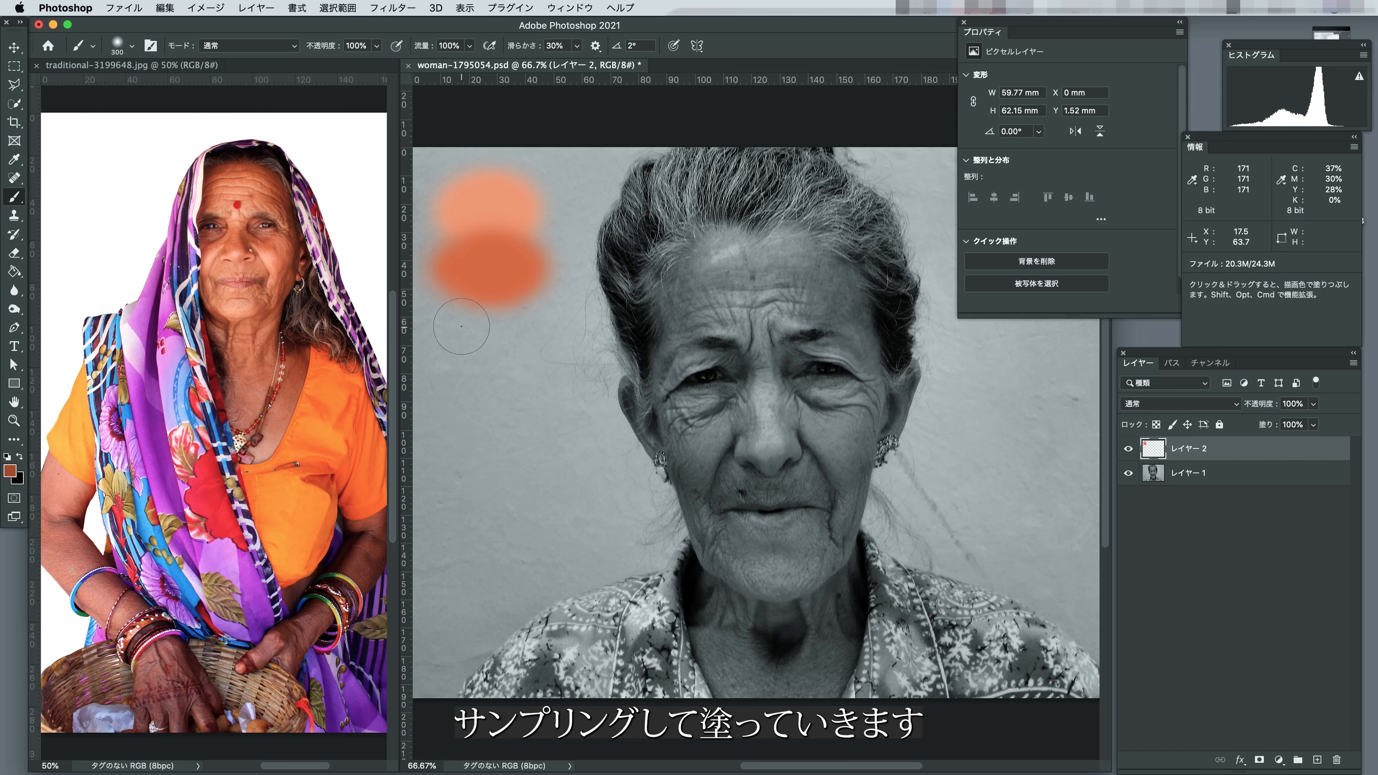
mouse_move(521, 327)
left_mouse_down()
mouse_move(467, 327)
mouse_move(514, 329)
left_mouse_up()
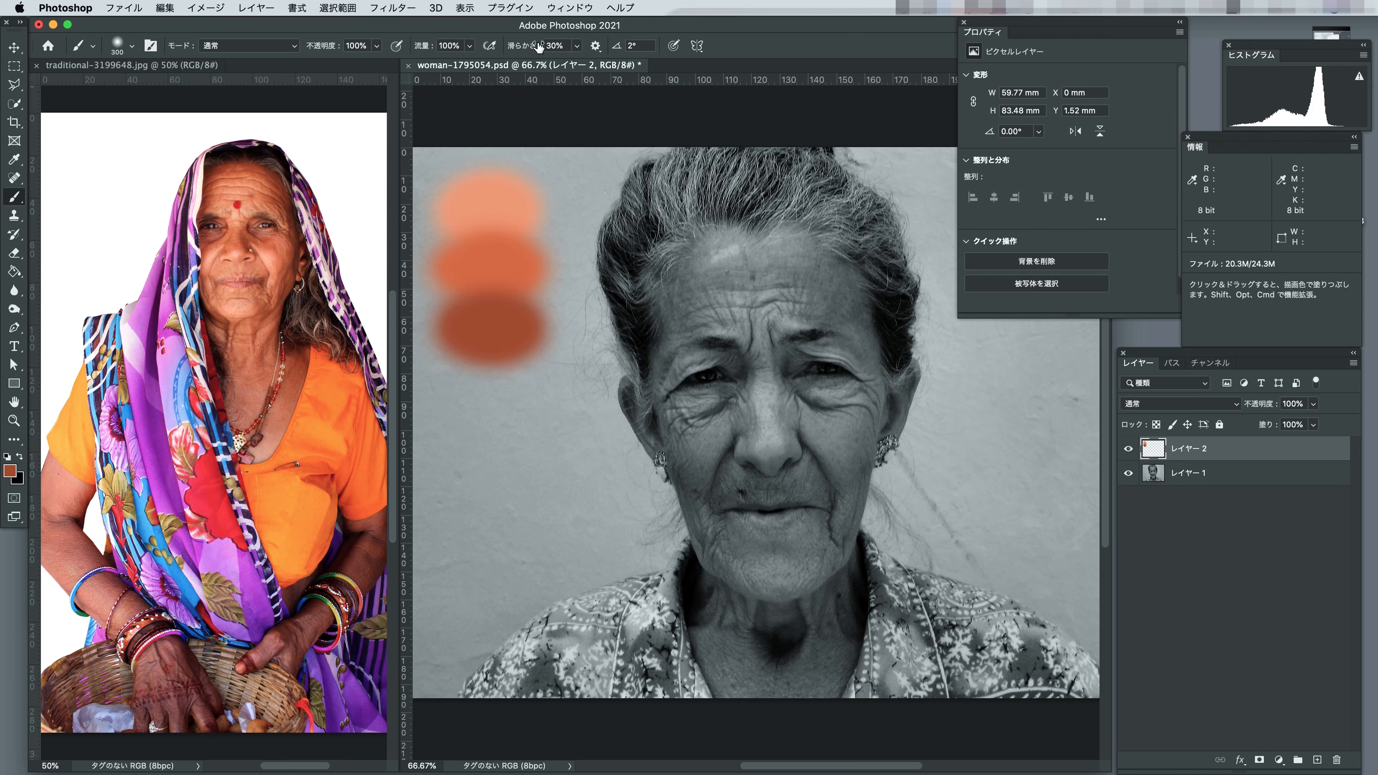
Consolidate both open photos back into tabs.
left_click(569, 10)
mouse_move(797, 26)
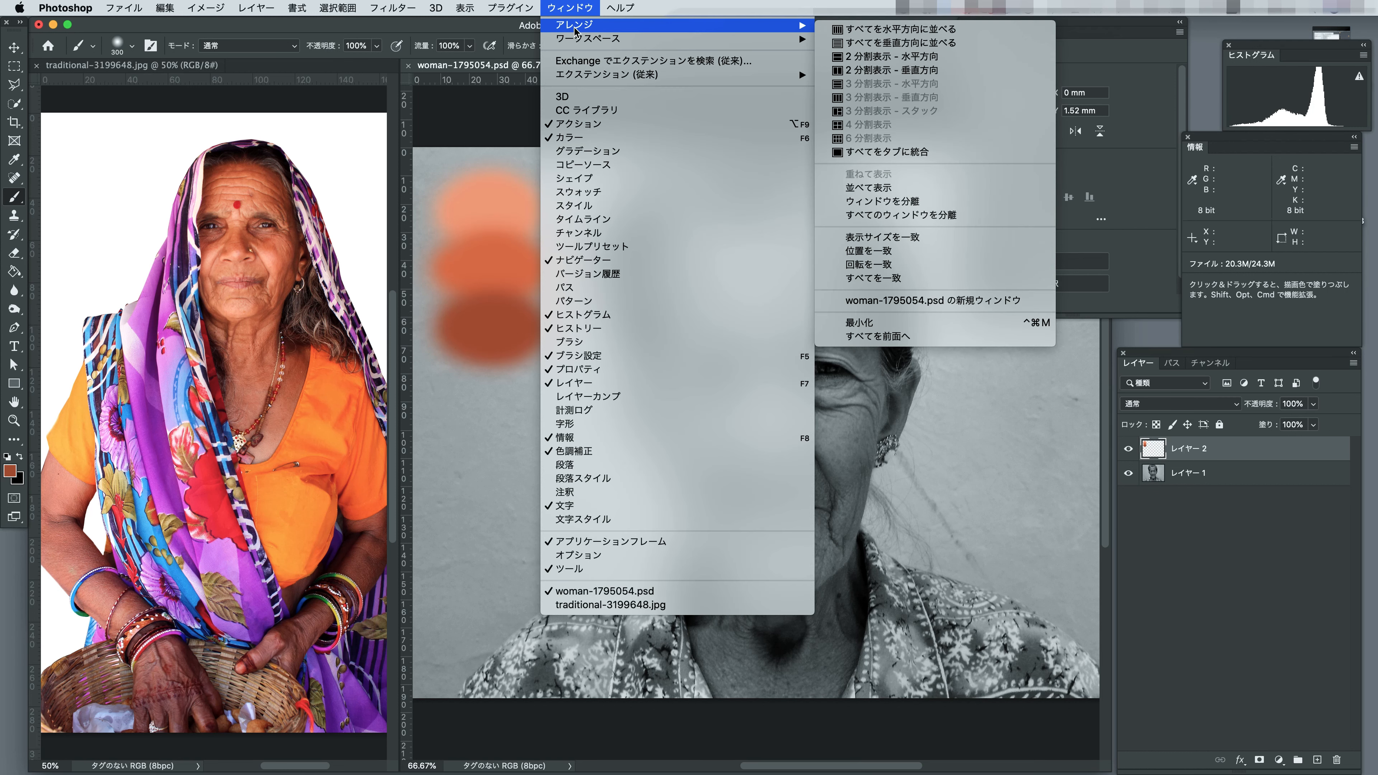
left_click(852, 153)
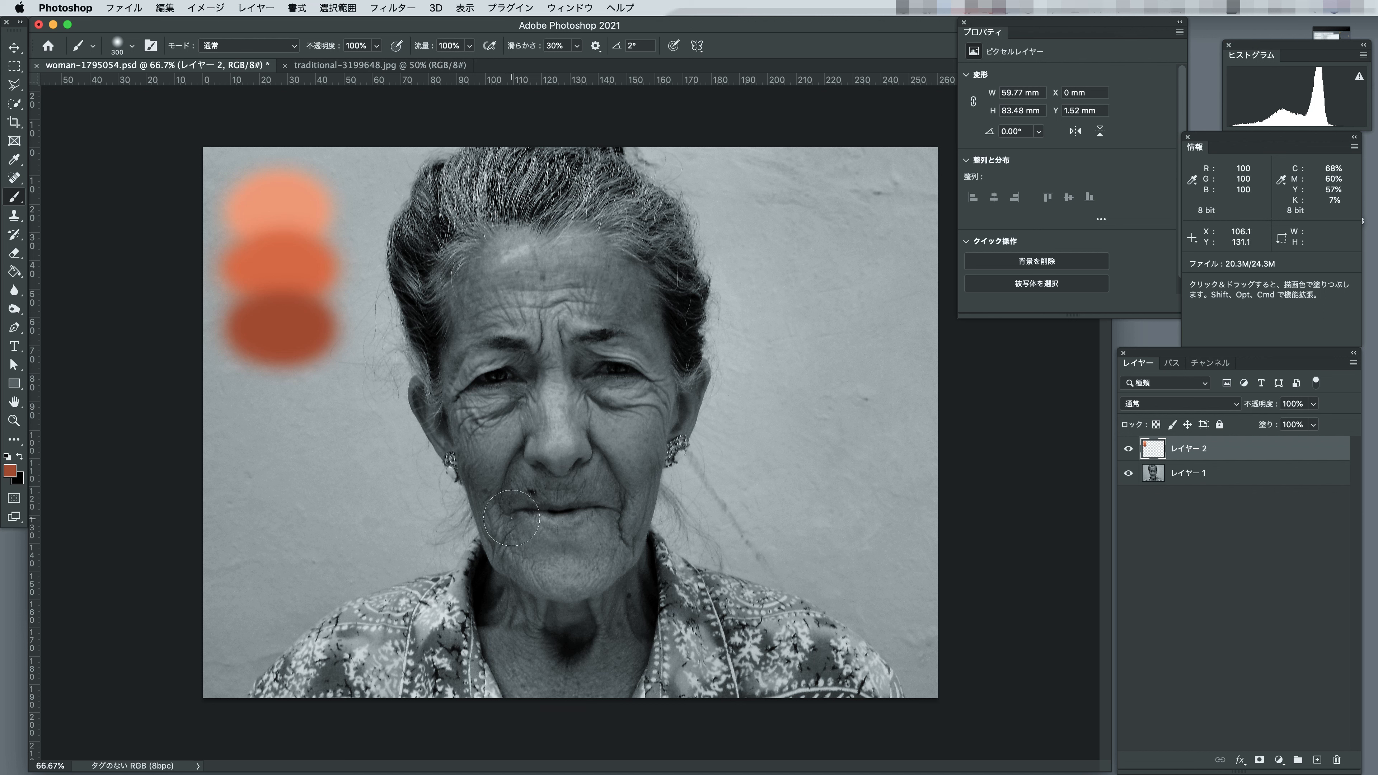
Add a Gradient Map adjustment layer directly above レイヤー 1, the black-and-white portrait.
left_click(1258, 475)
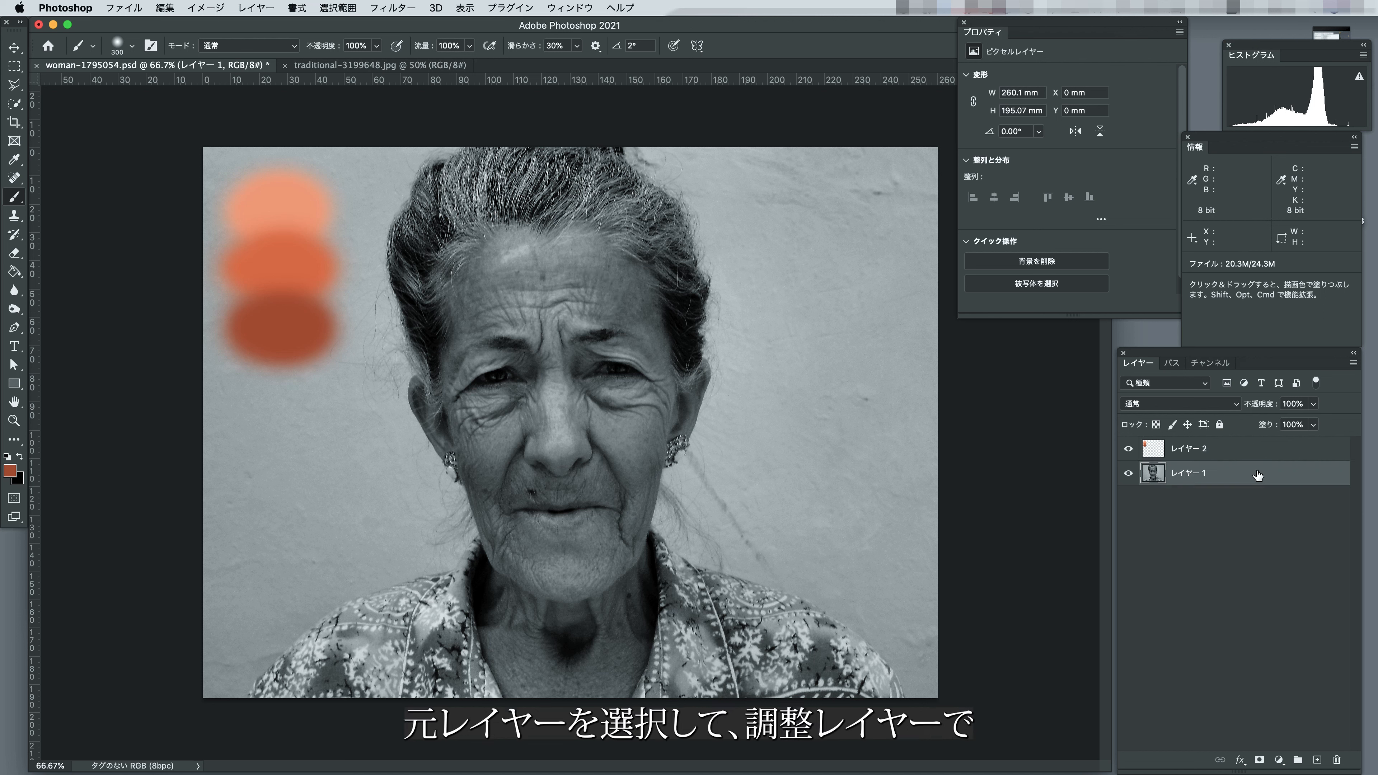
left_click(1278, 759)
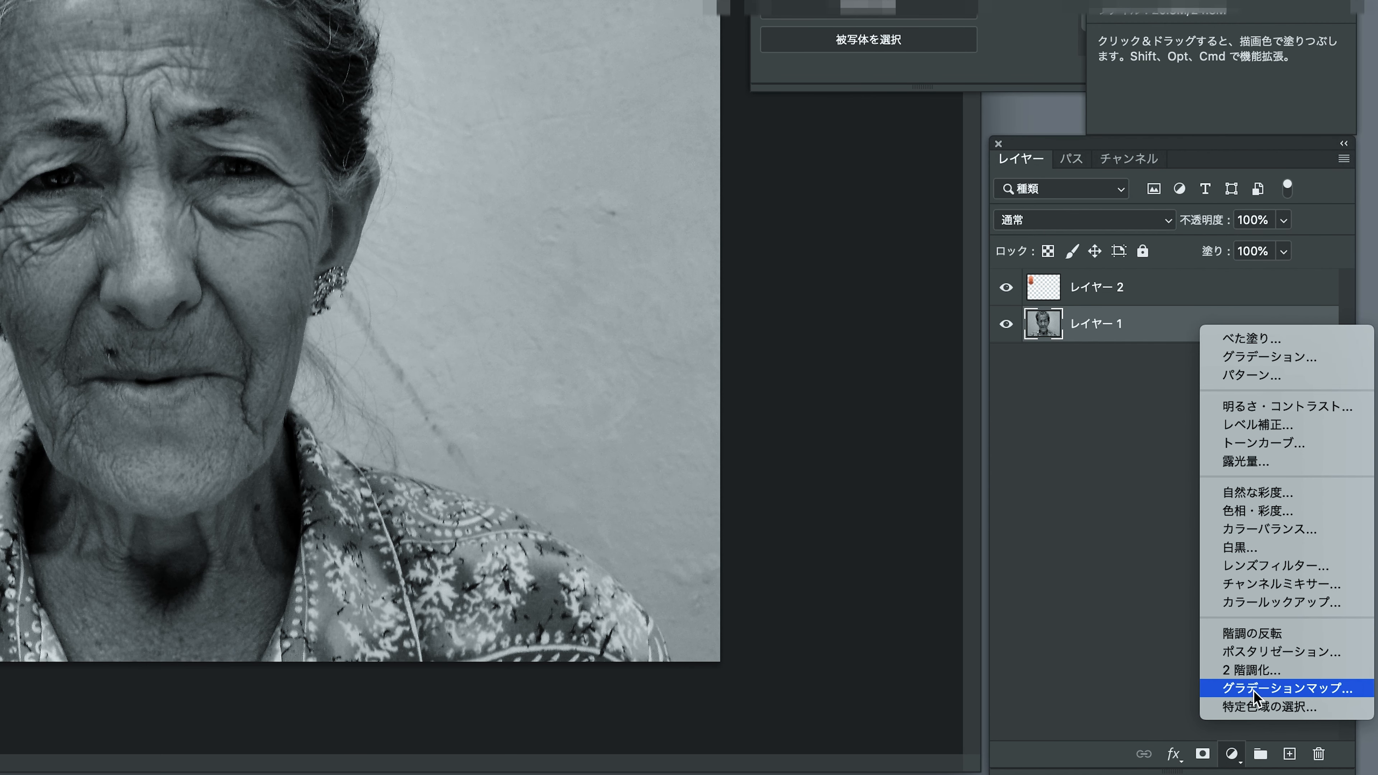
left_click(1255, 689)
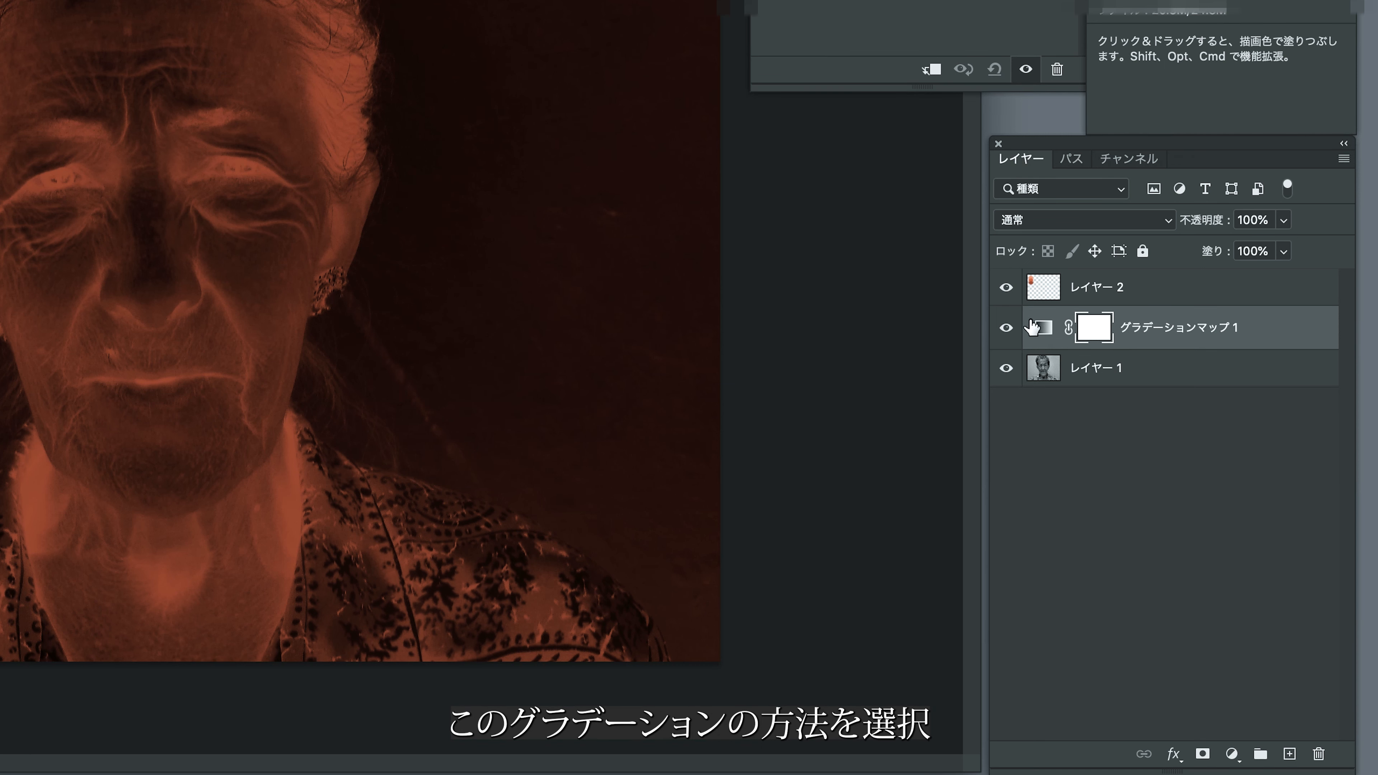
Edit the gradient map's gradient and set its 0% colour stop to the light skin swatch, dfa077.
left_click(1044, 330)
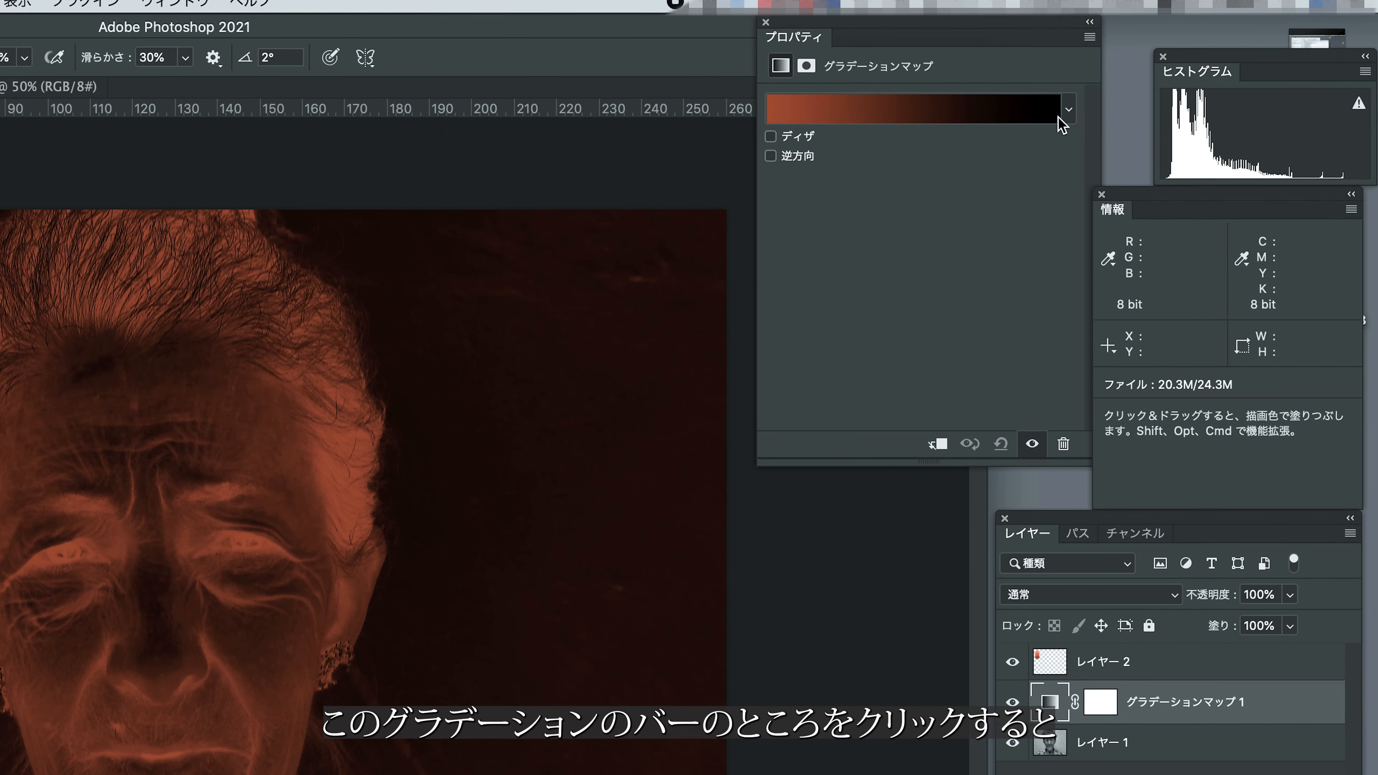
left_click(917, 120)
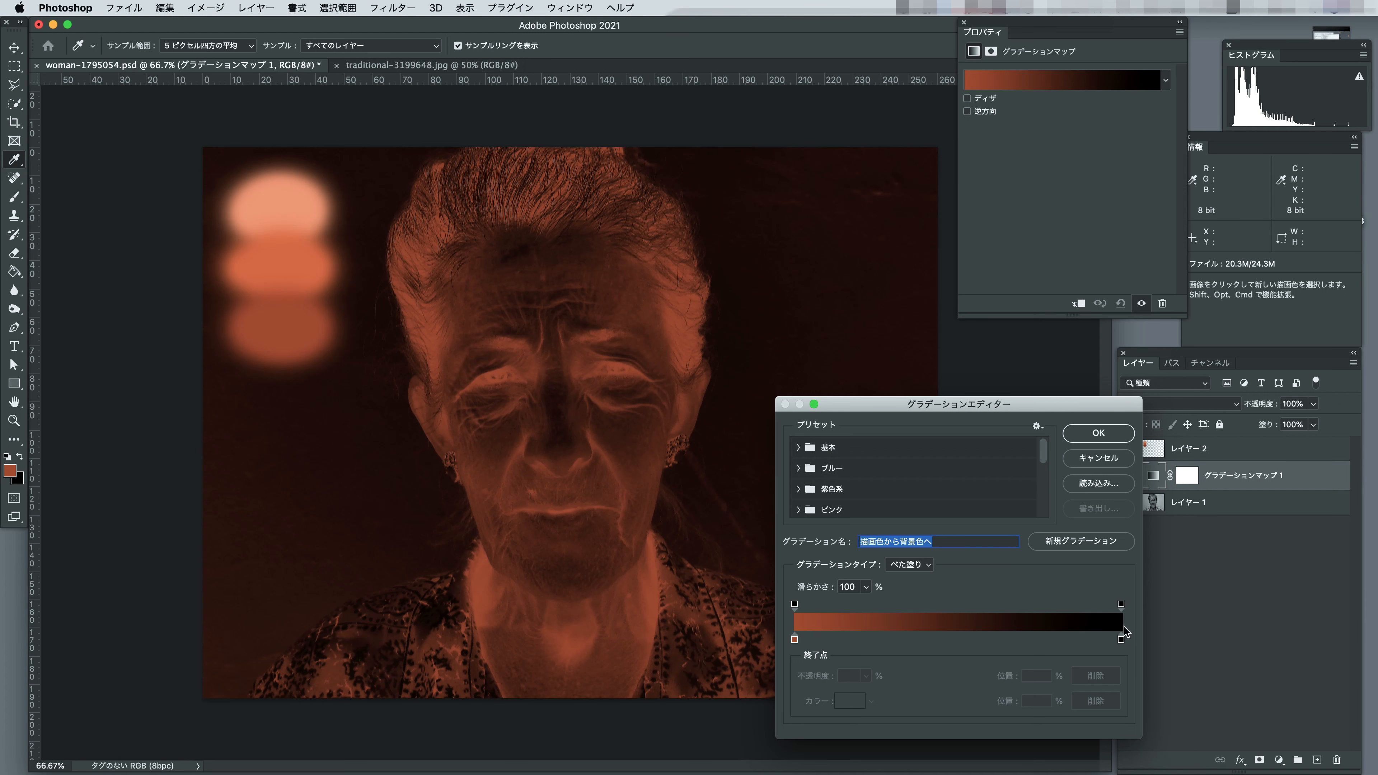
left_click(795, 640)
left_click(850, 700)
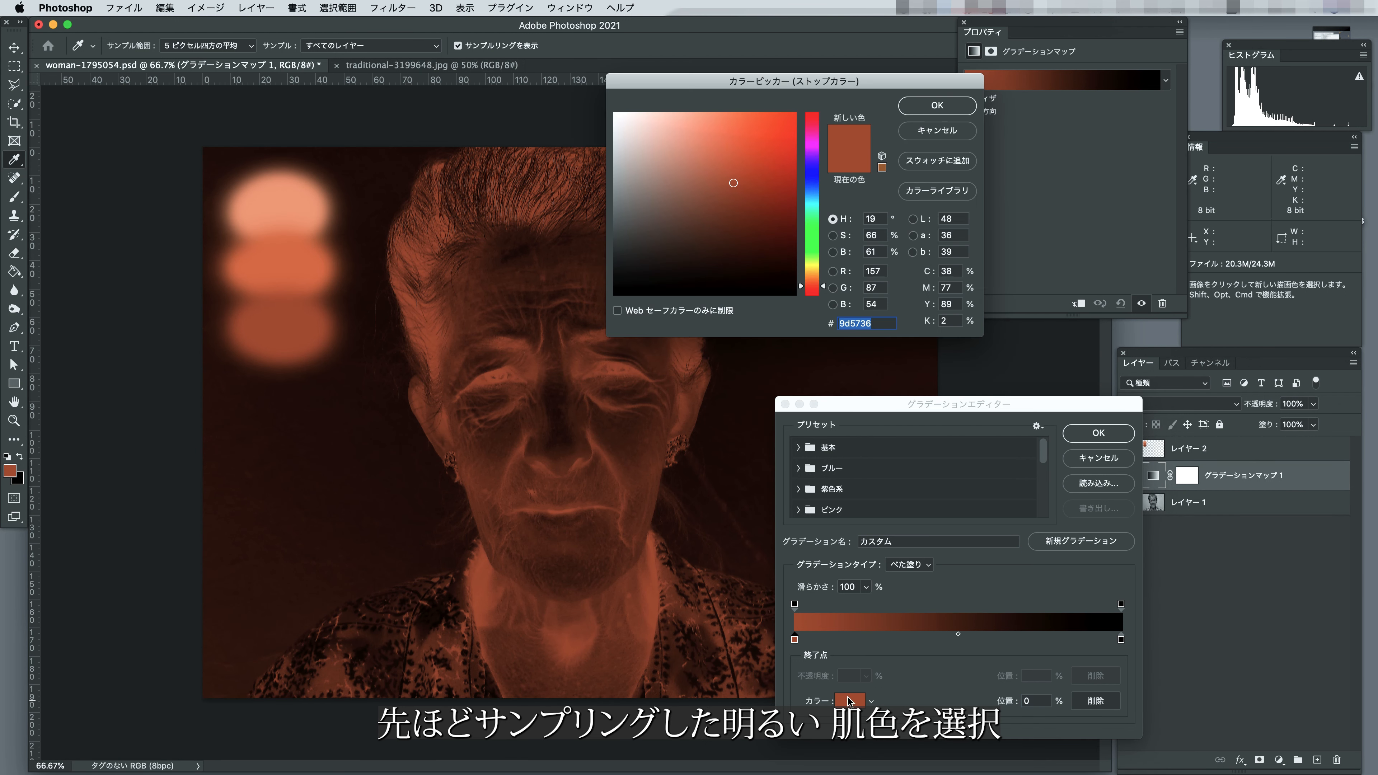
left_click(278, 206)
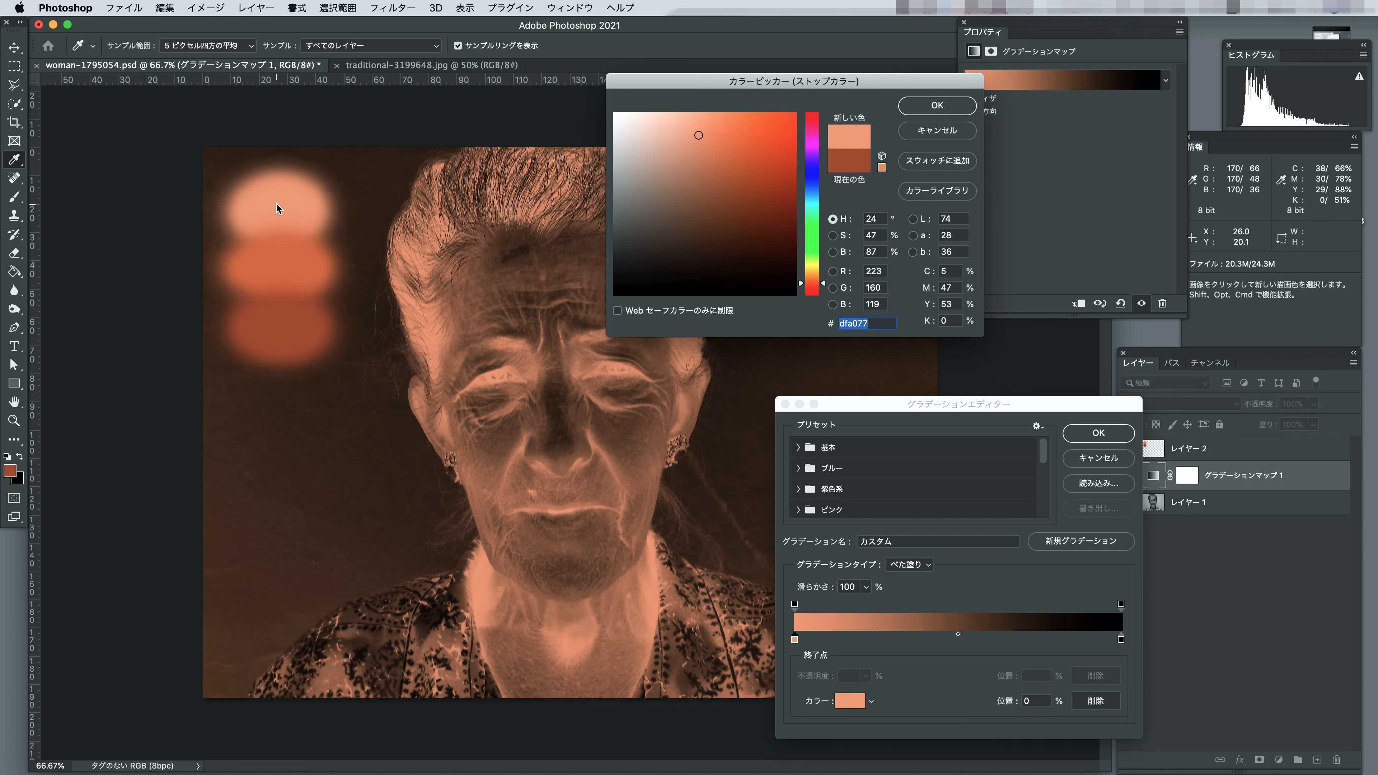
left_click(938, 106)
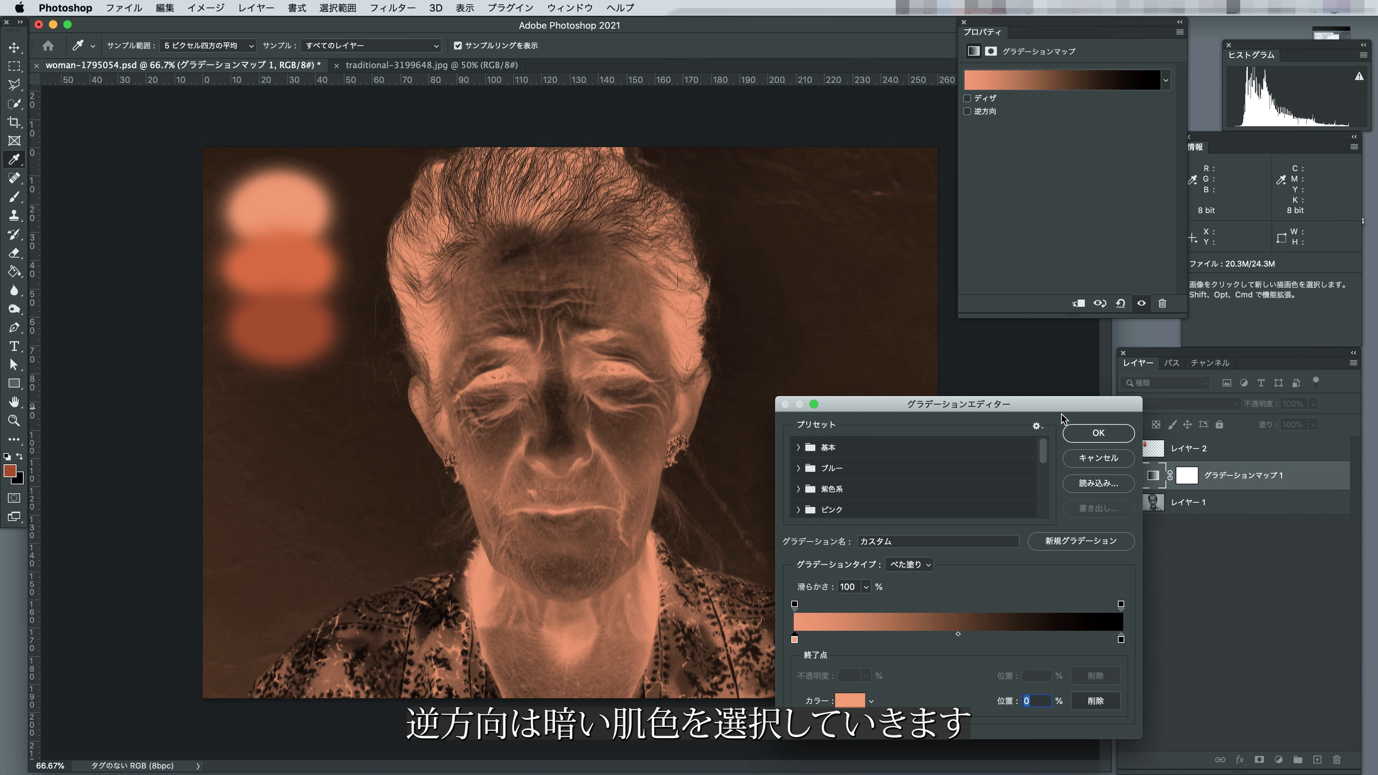
Set the gradient's 100% colour stop to the dark skin swatch, 9d5736.
left_click(1120, 640)
left_click(849, 703)
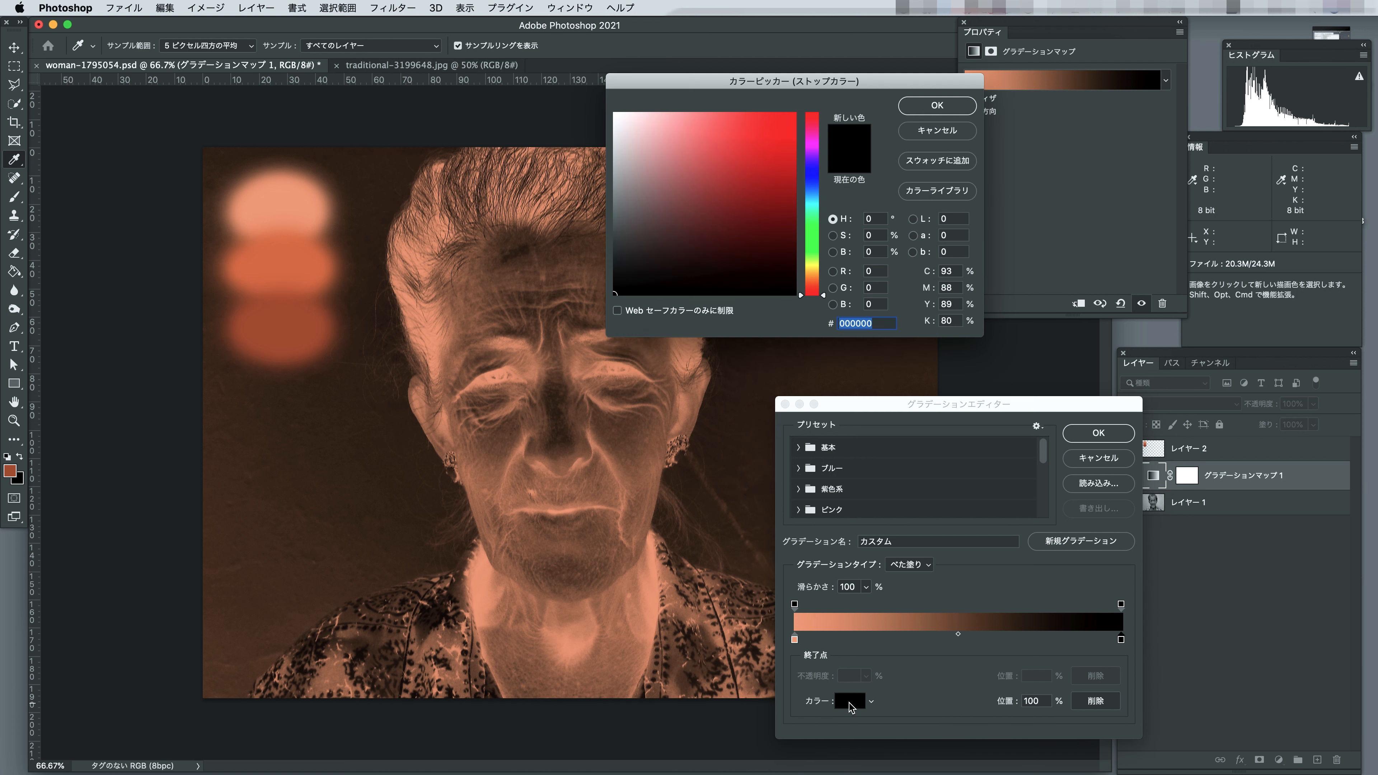
left_click(281, 330)
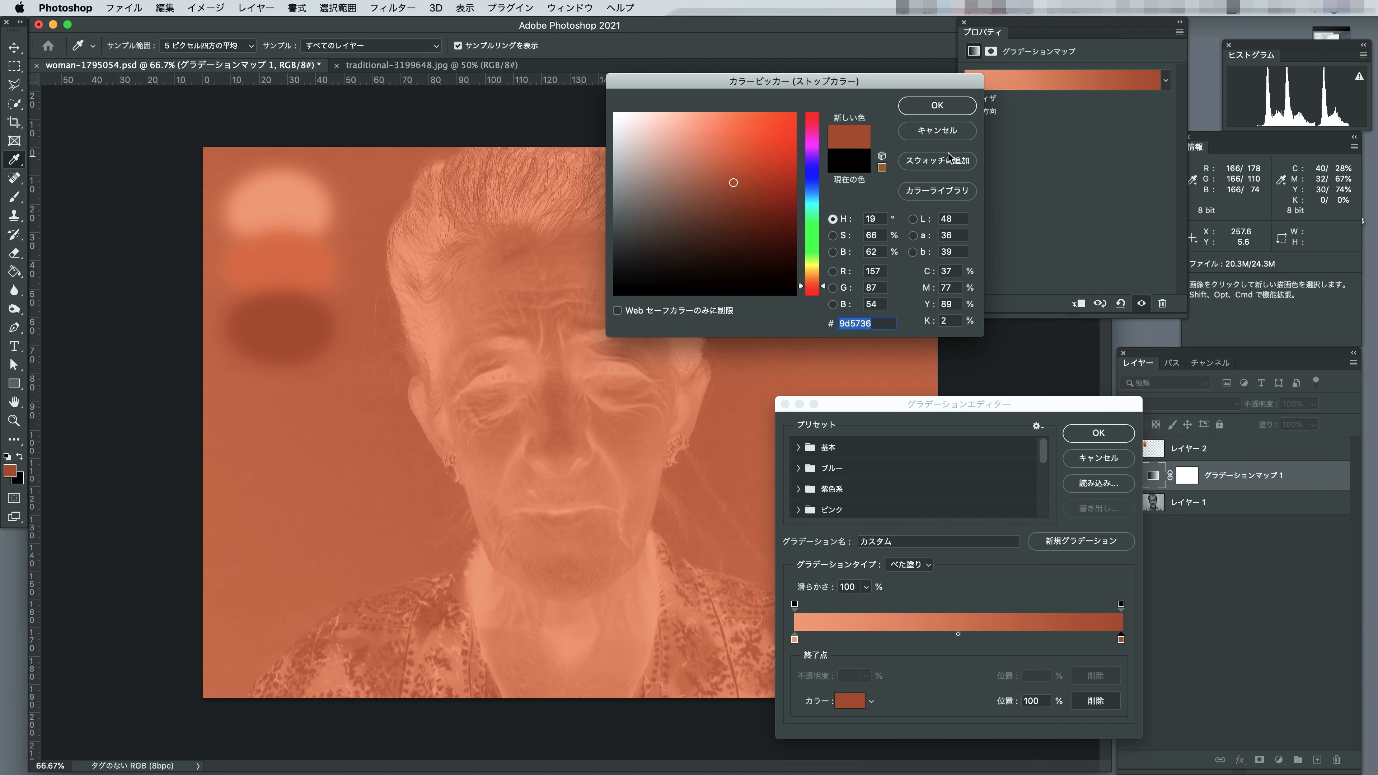
left_click(938, 105)
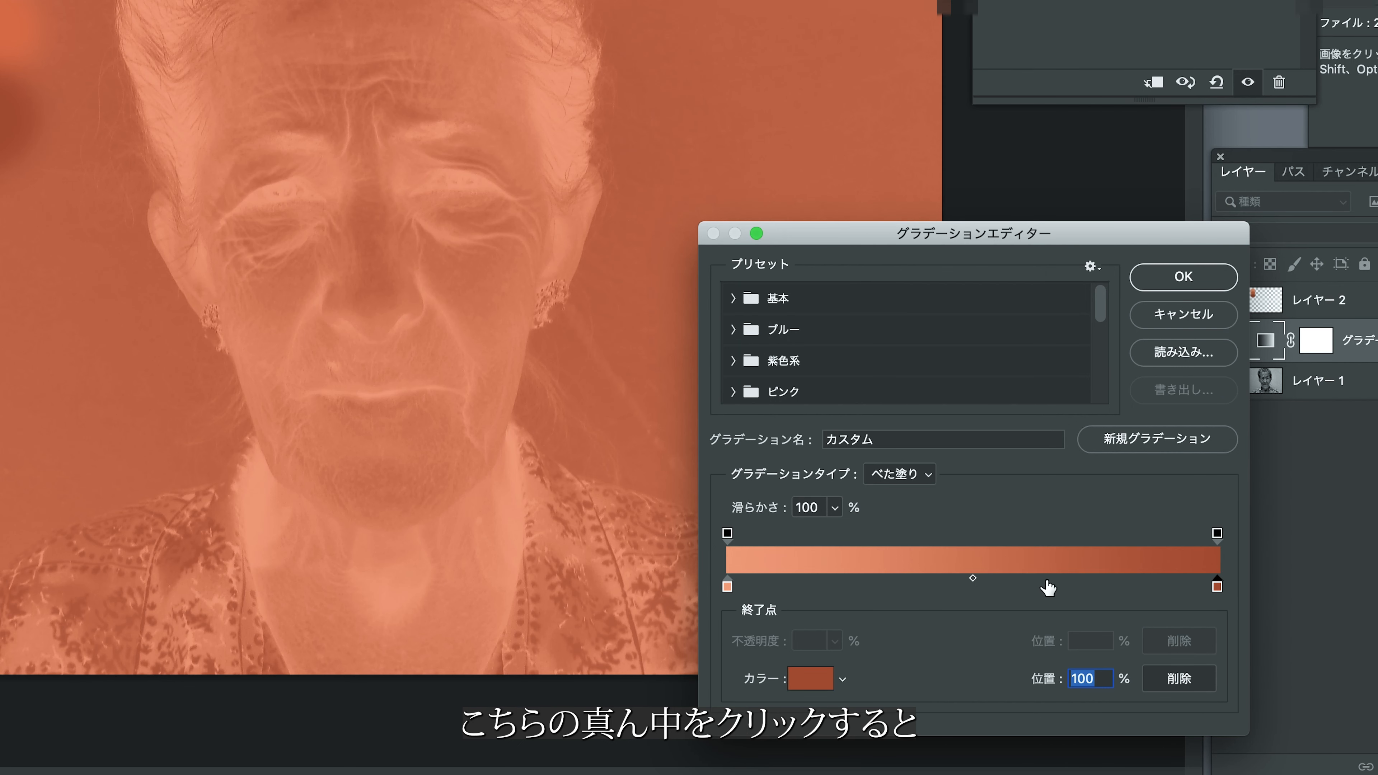
Add a colour stop at 50% of the gradient and set it to the mid-tone skin swatch, c67648.
left_click(913, 582)
left_click_drag(913, 586, 980, 588)
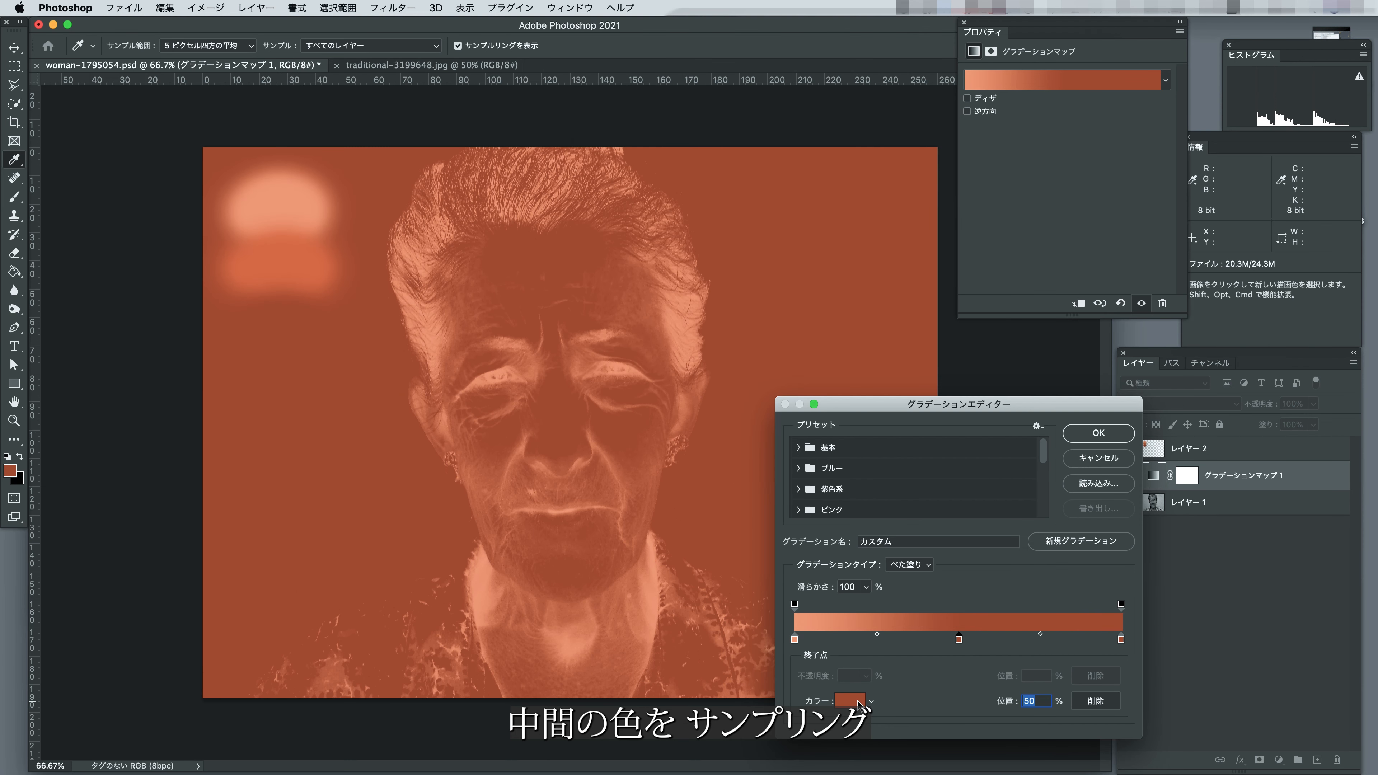
left_click(858, 703)
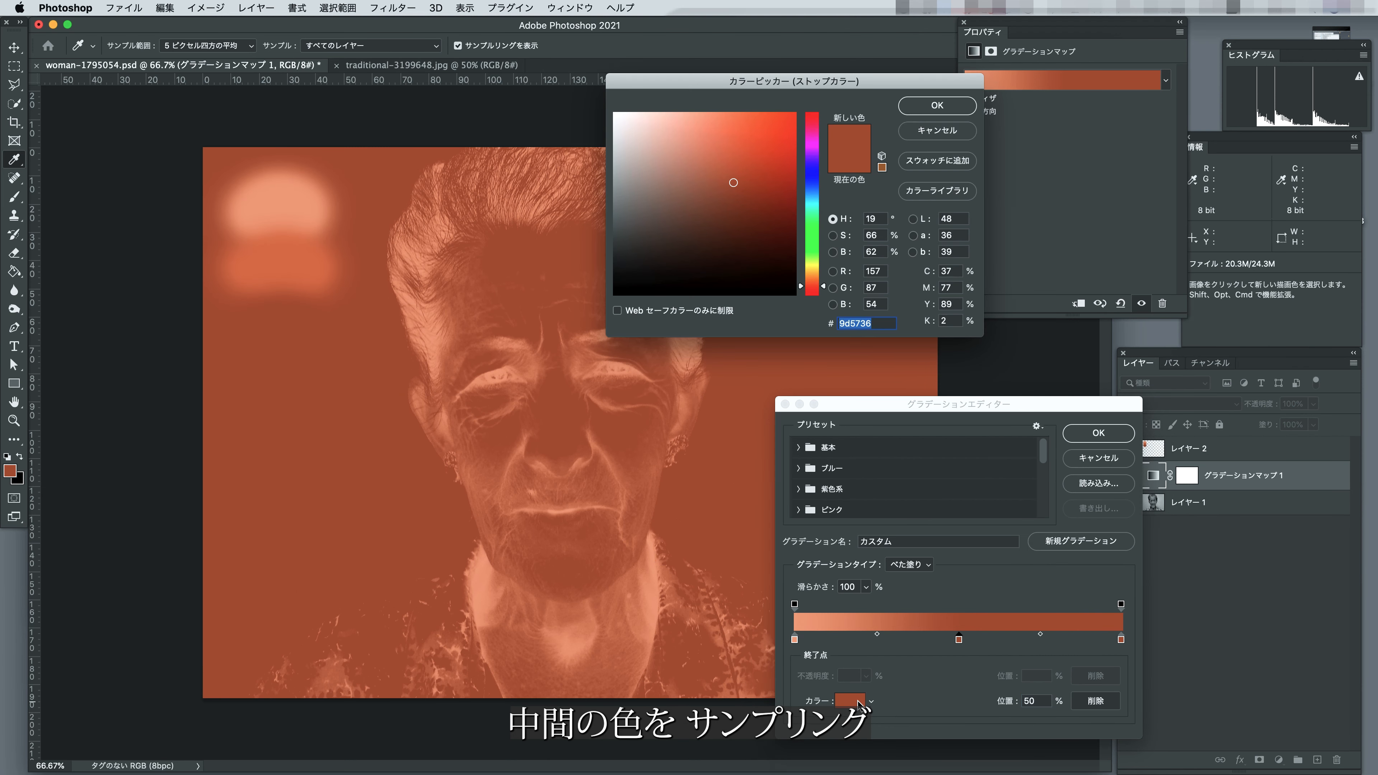
left_click(286, 271)
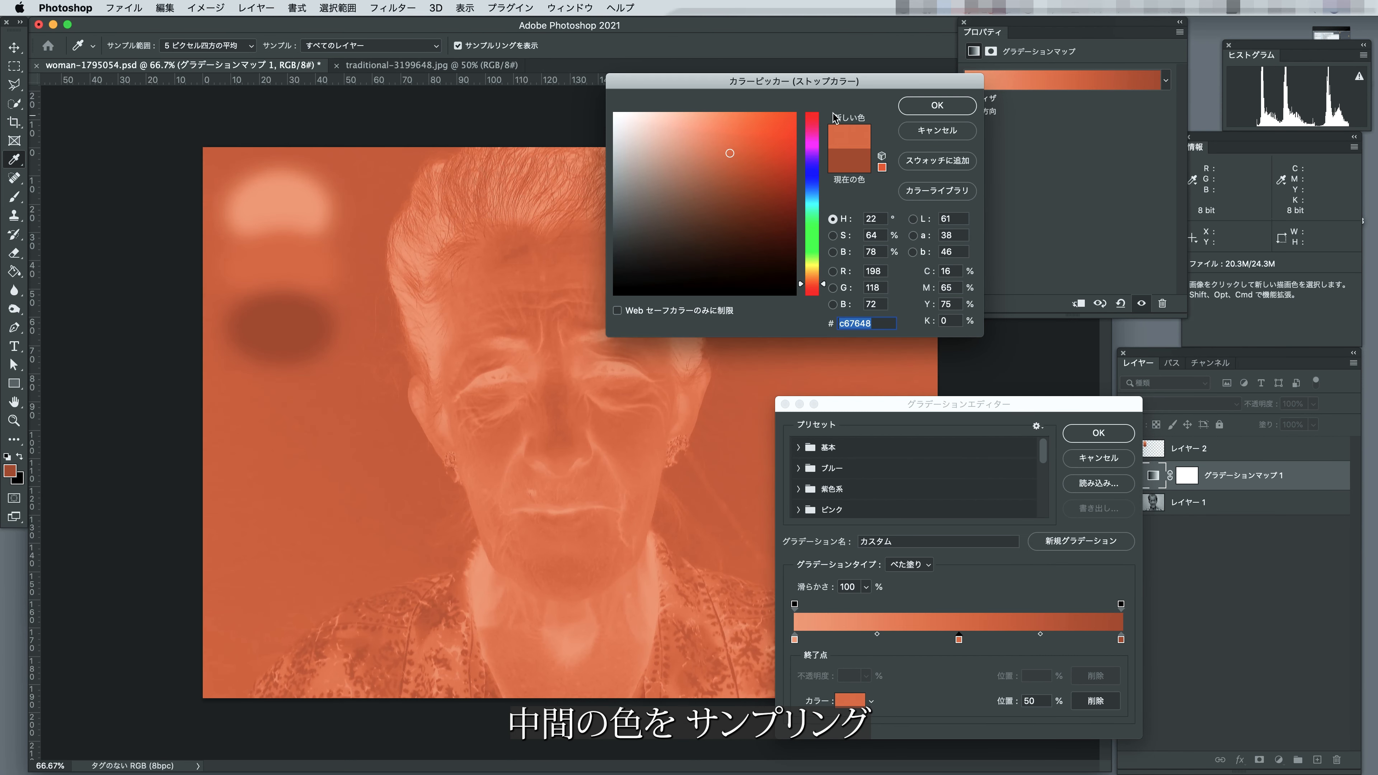
left_click(937, 105)
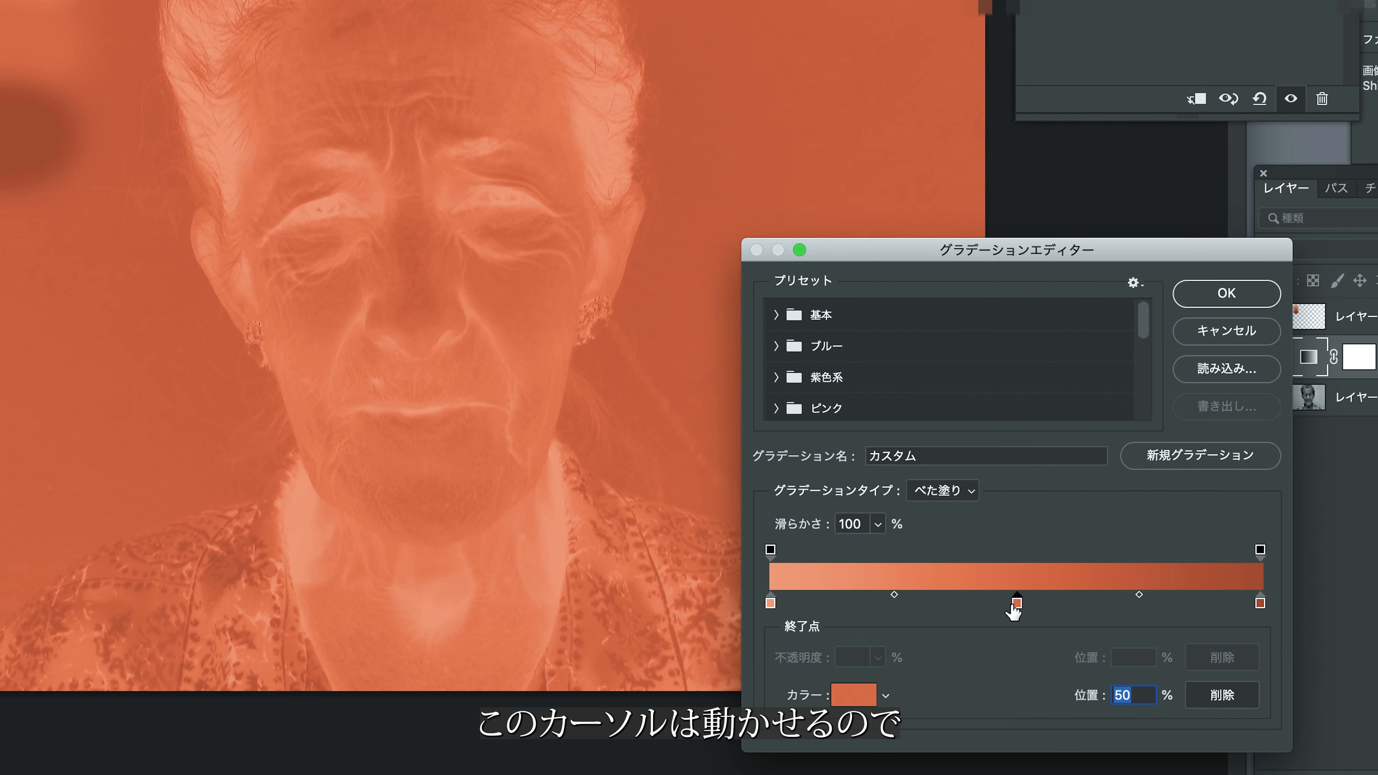
Move the gradient's middle colour stop to 47% and set the gradient map layer's blend mode to カラー (Color).
left_click(1016, 605)
left_click_drag(964, 608, 1007, 603)
left_click_drag(952, 640, 948, 640)
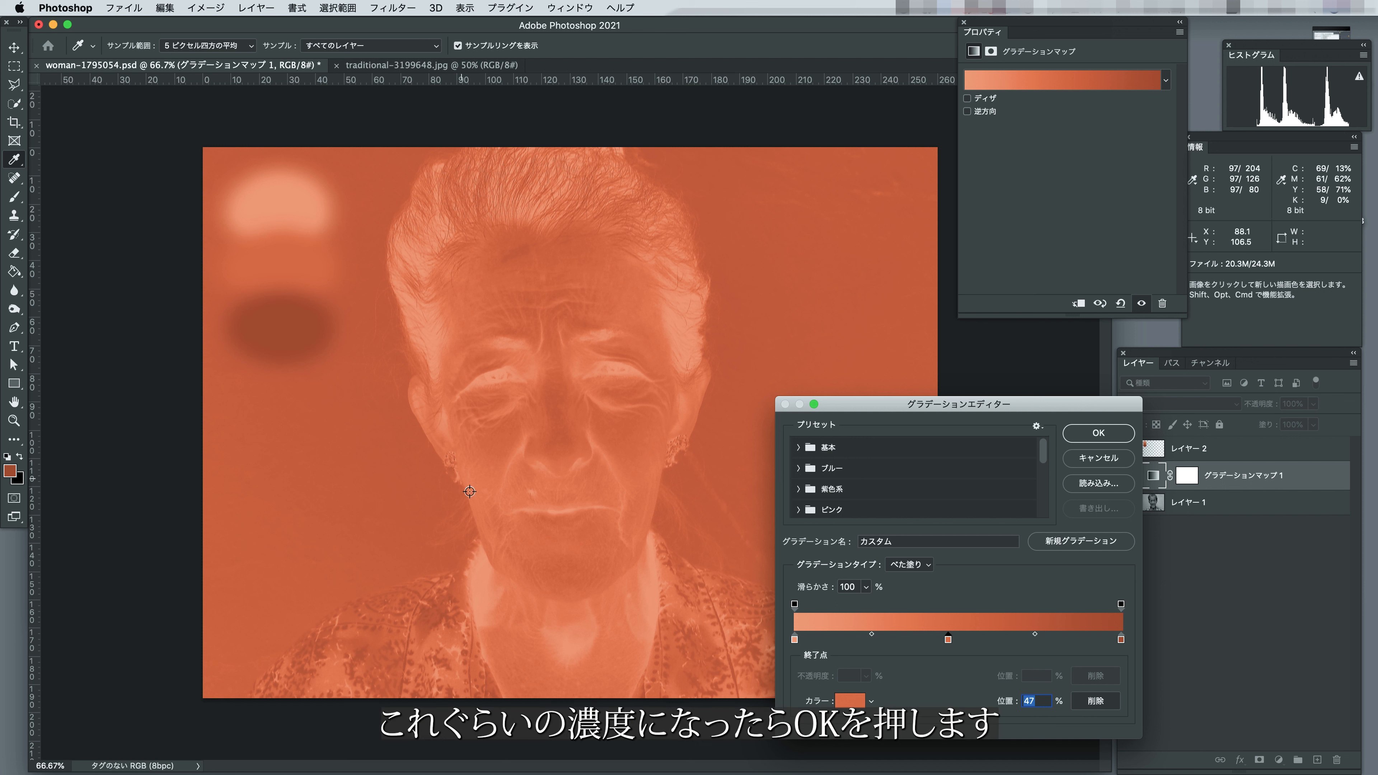
left_click(1098, 433)
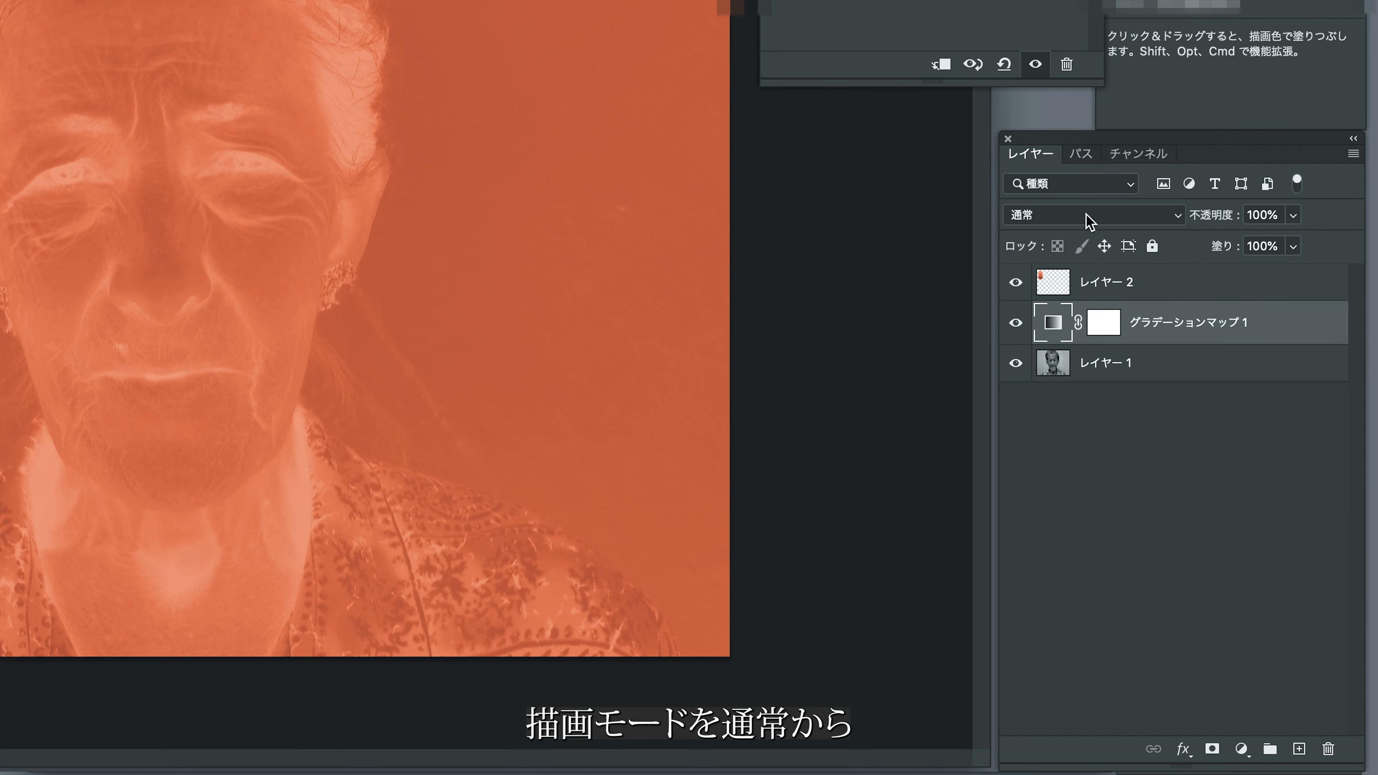
left_click(1075, 213)
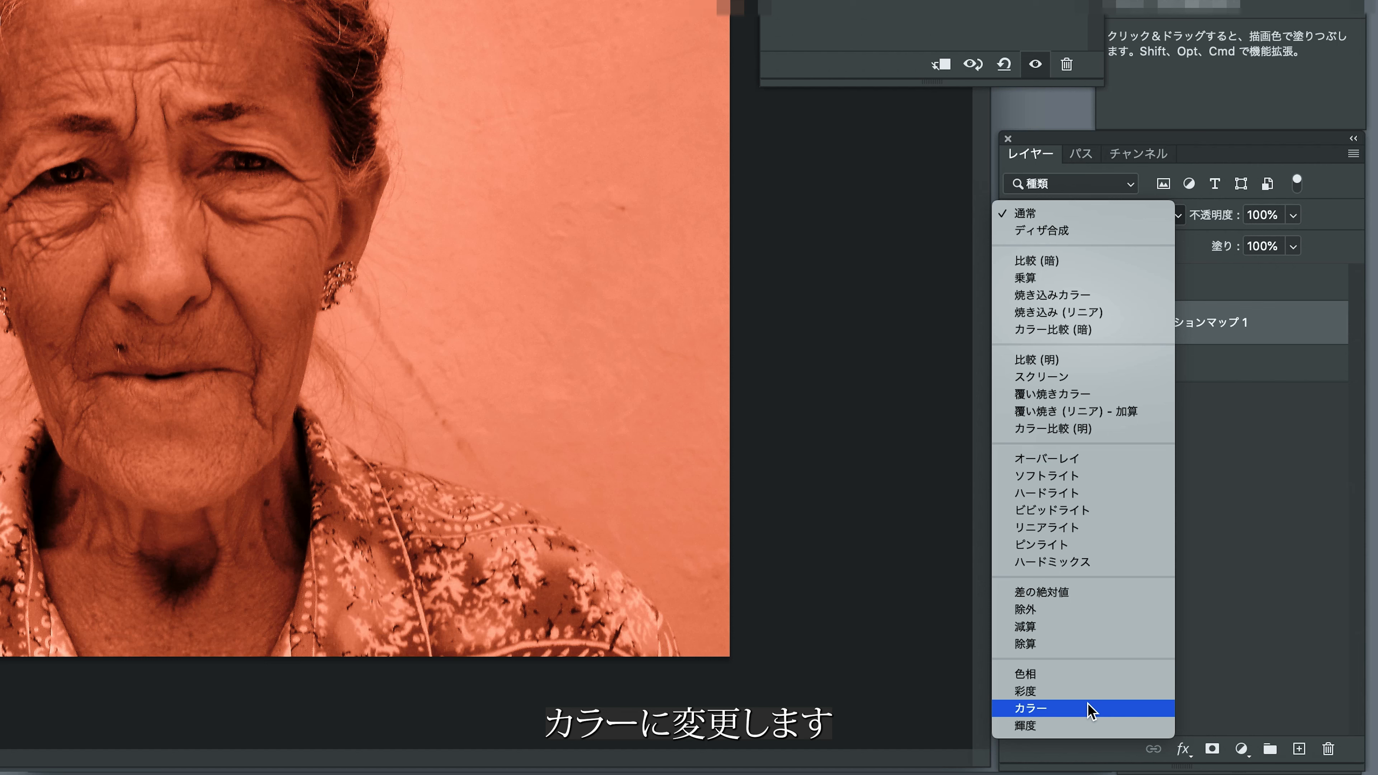
left_click(1090, 708)
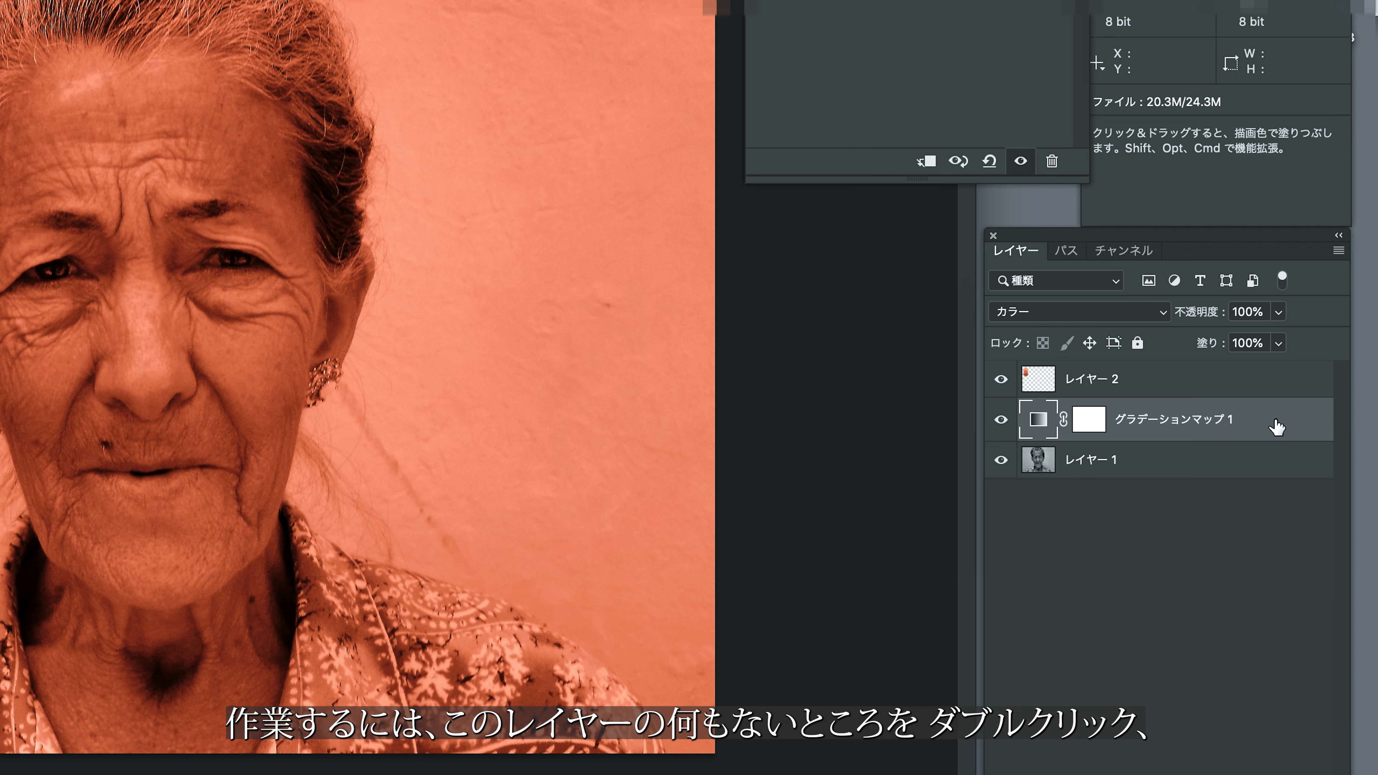
Open the blending options for the グラデーションマップ 1 layer and move the dialog clear of the portrait.
double_click(1278, 427)
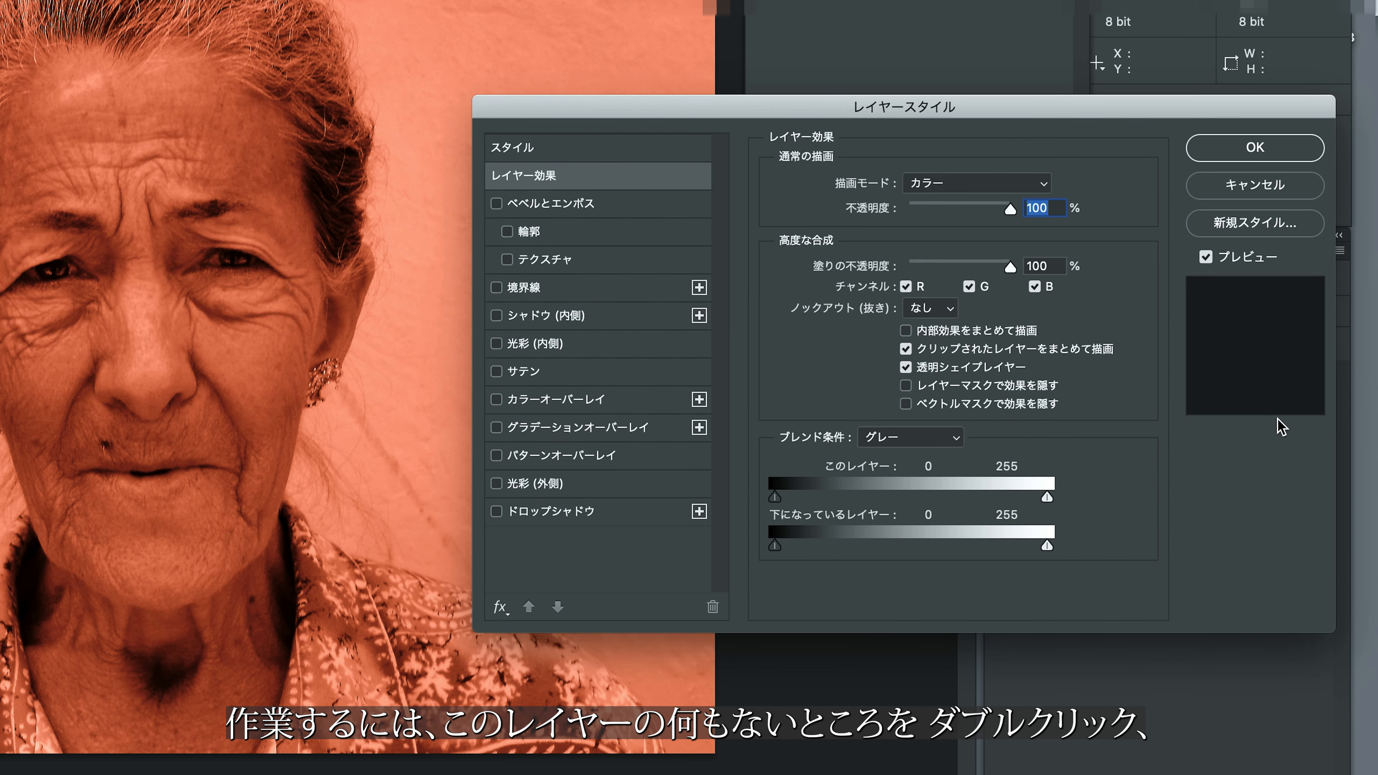
left_click_drag(793, 112, 784, 87)
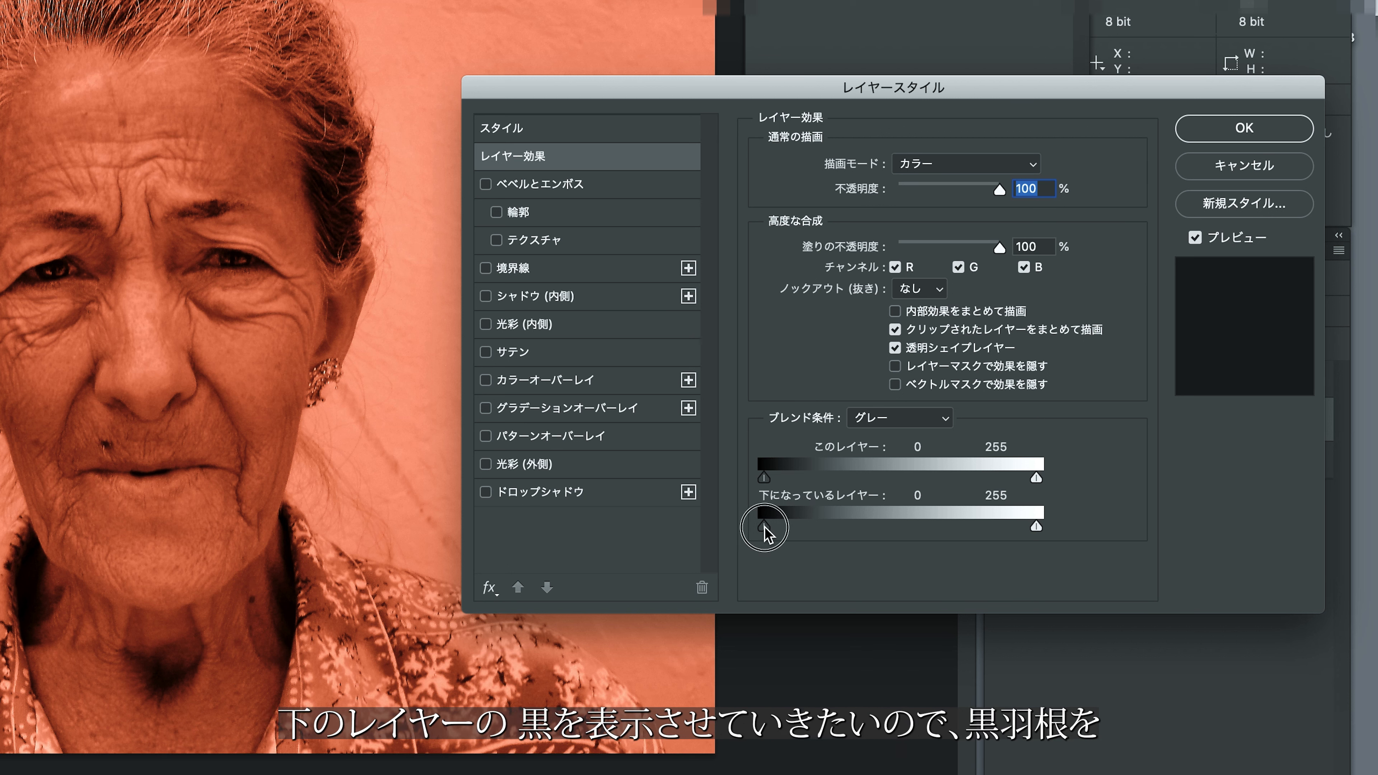
left_click_drag(773, 526, 811, 526)
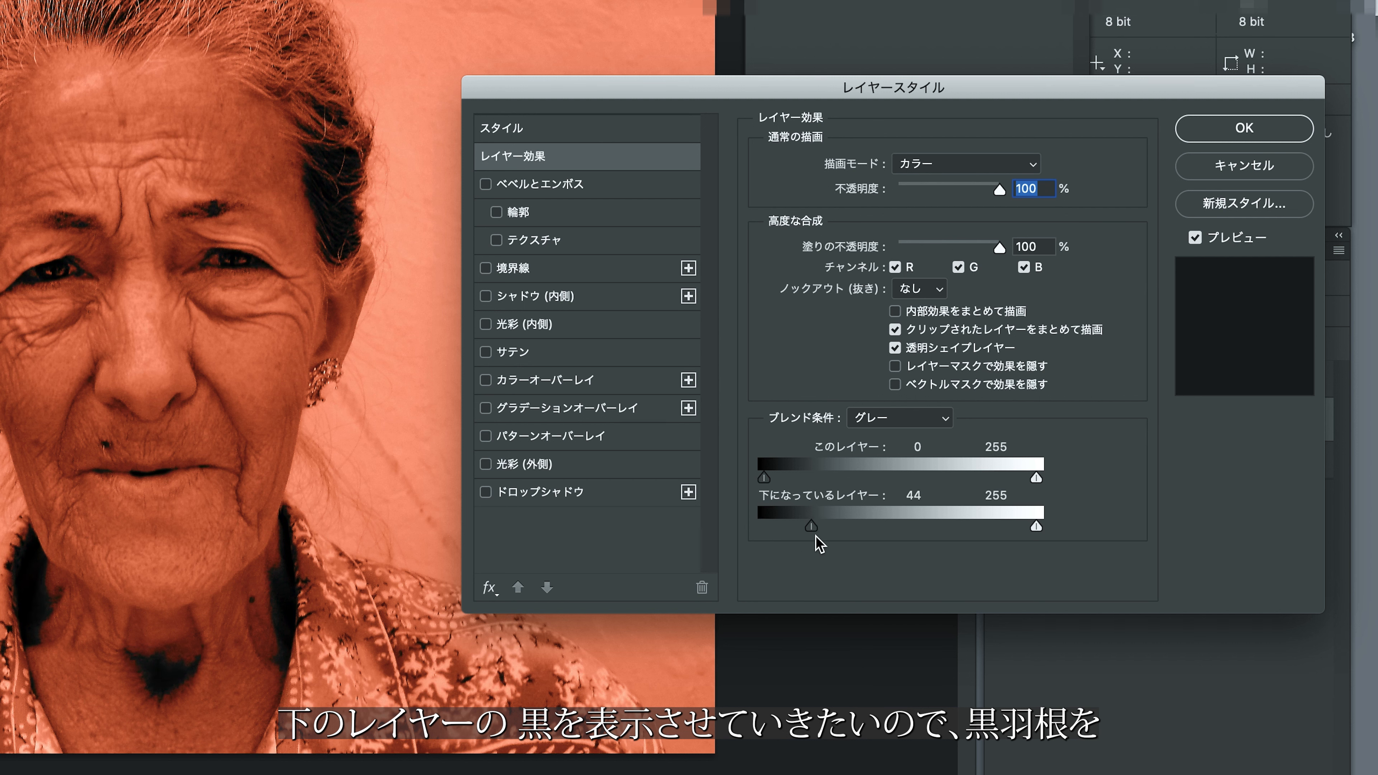
left_click_drag(811, 527, 842, 527)
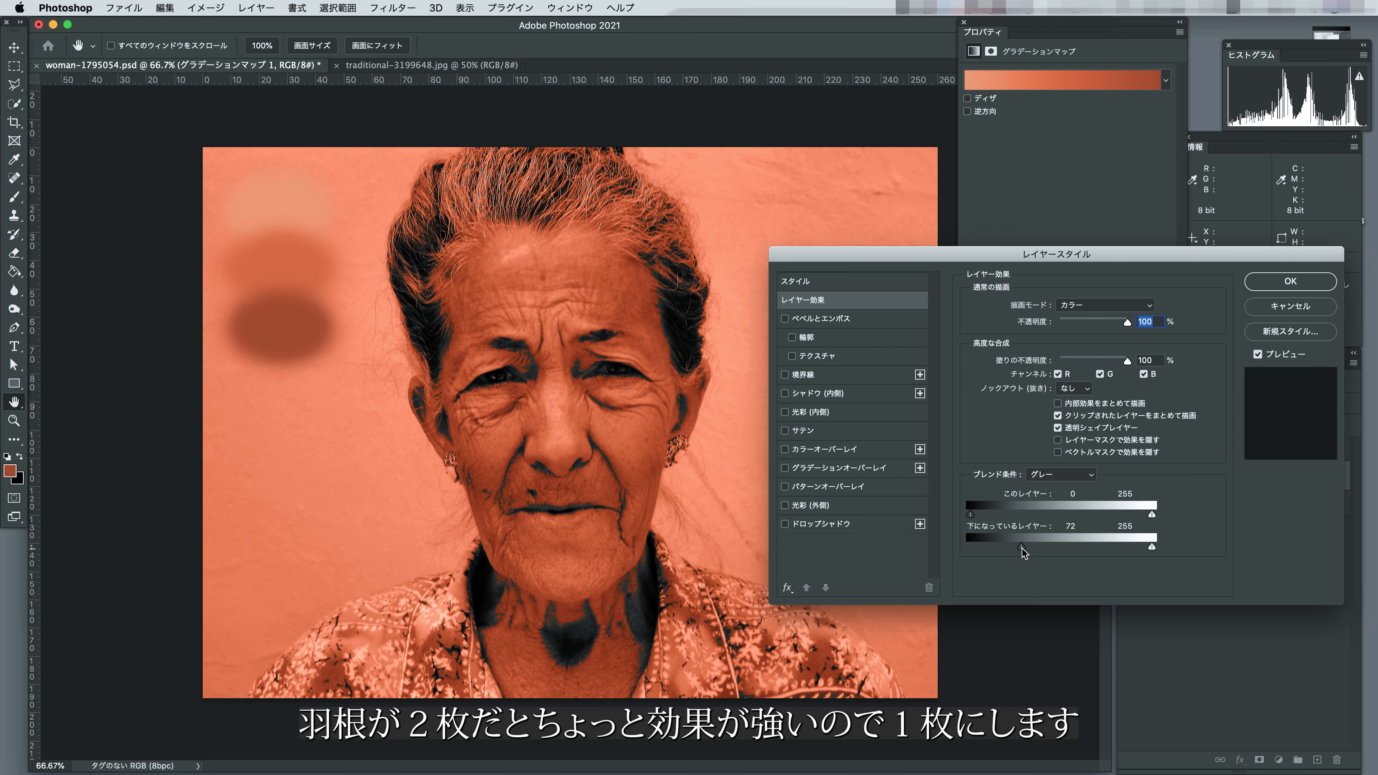
left_click_drag(1022, 550, 964, 550)
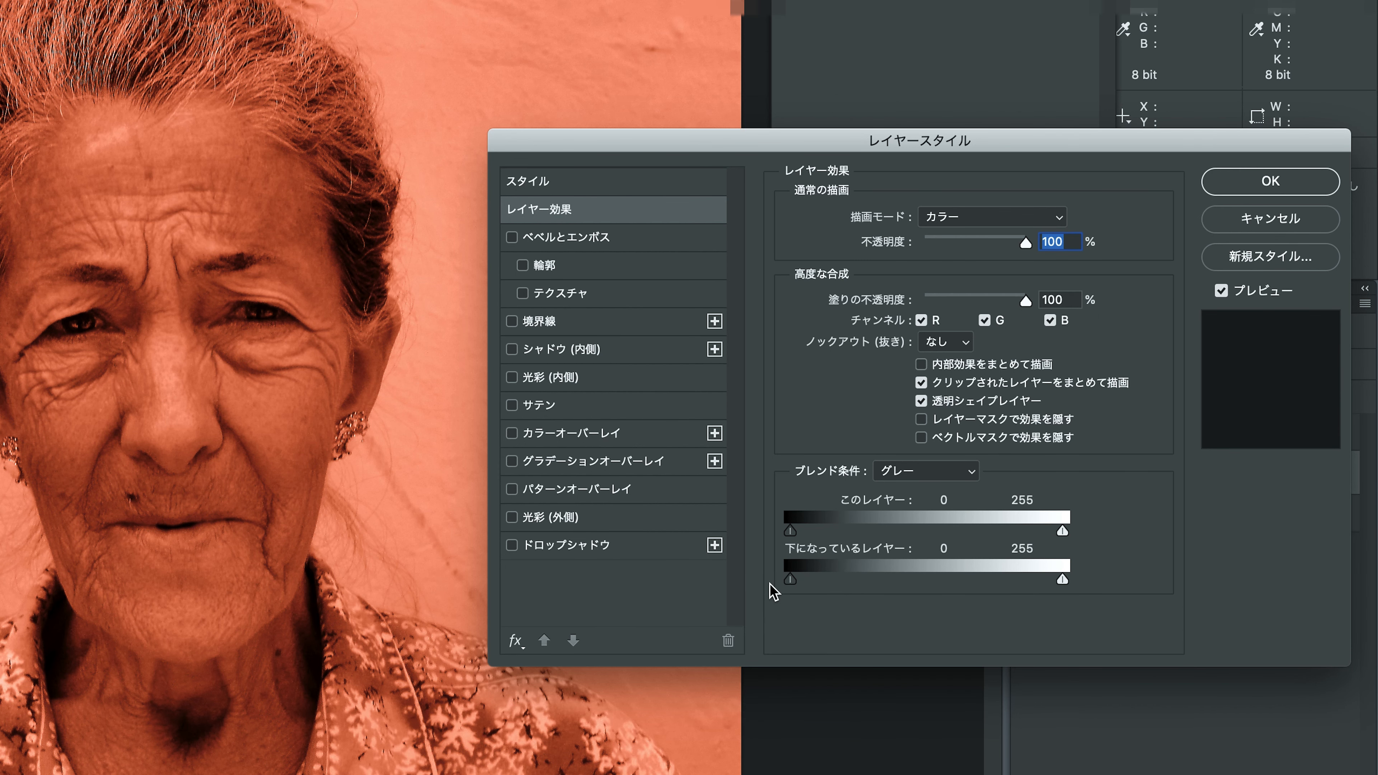
Split the underlying layer's black Blend If slider and set it to 0 / 117.
key("alt")
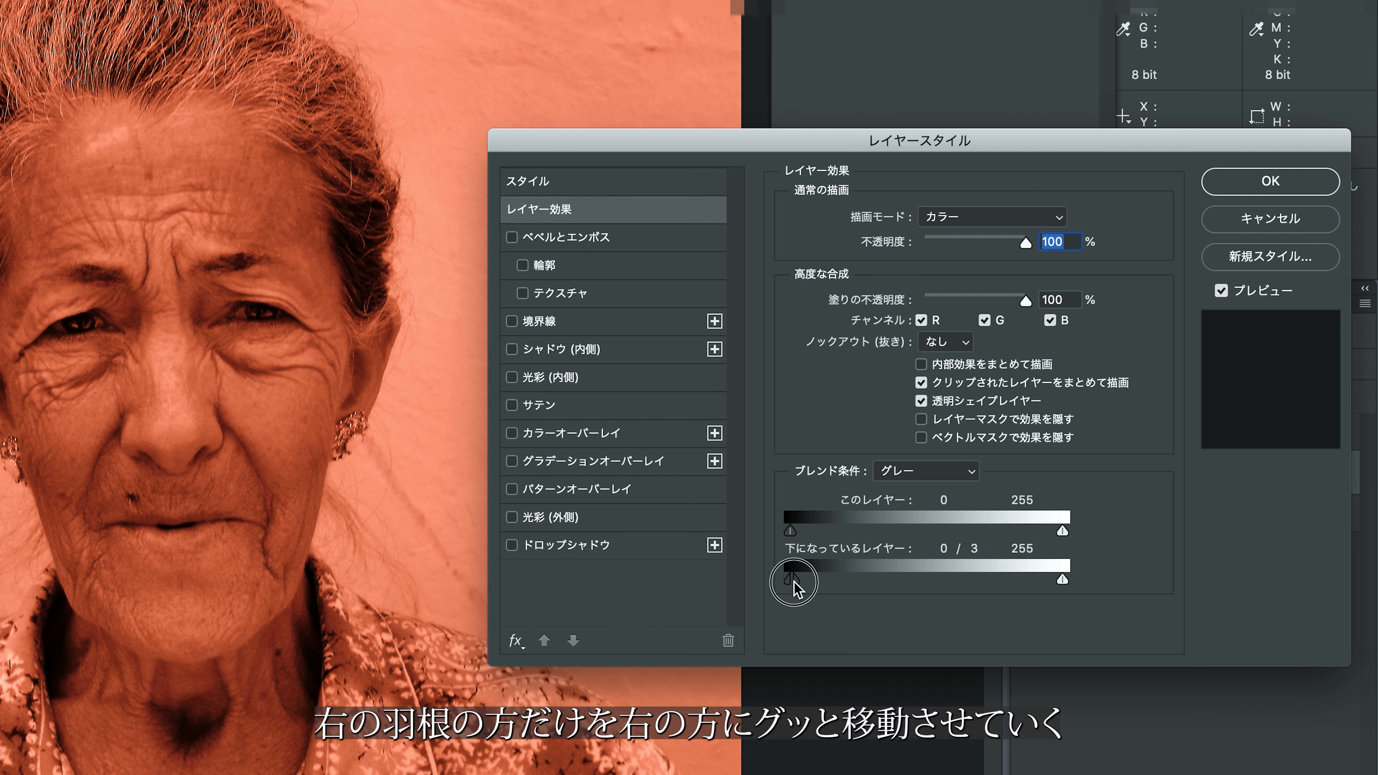
key("alt")
left_click_drag(794, 581, 895, 583)
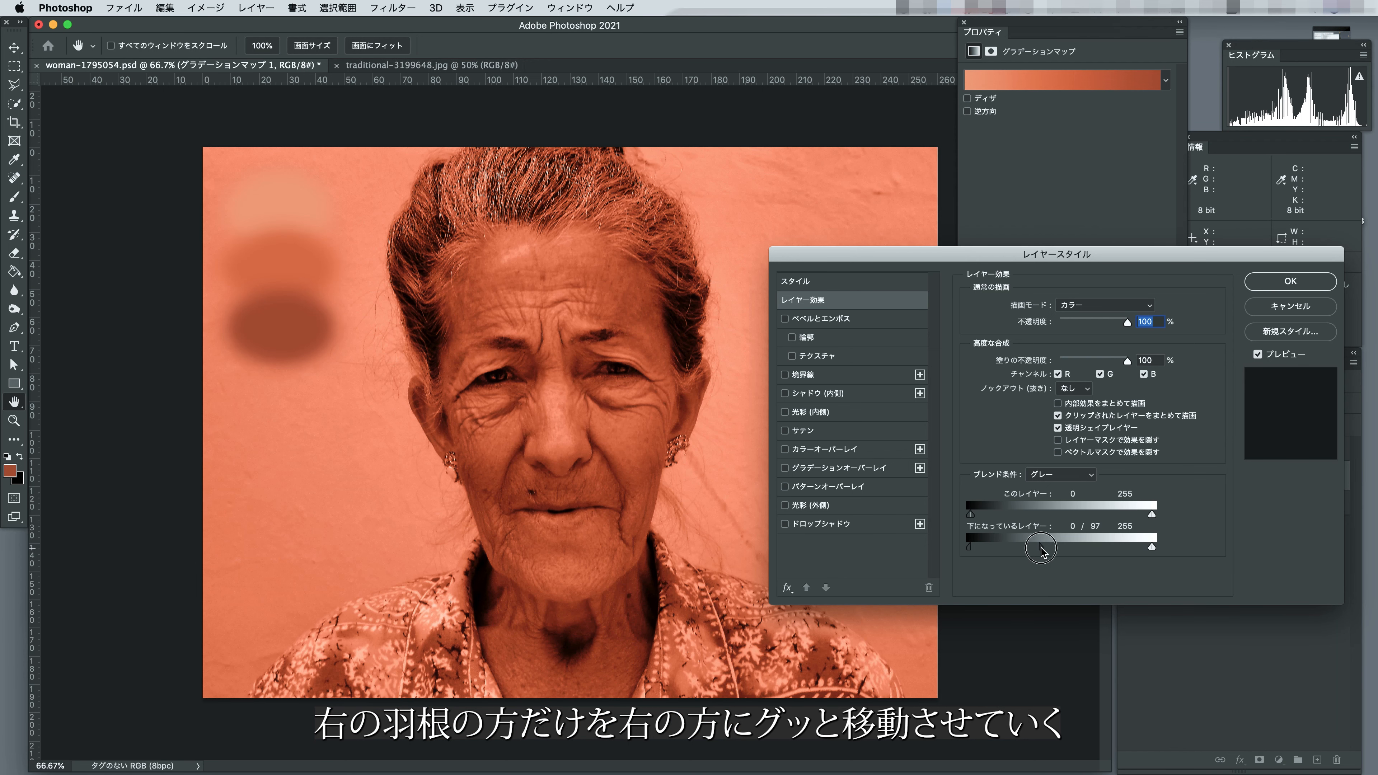
left_click_drag(1041, 548, 1056, 553)
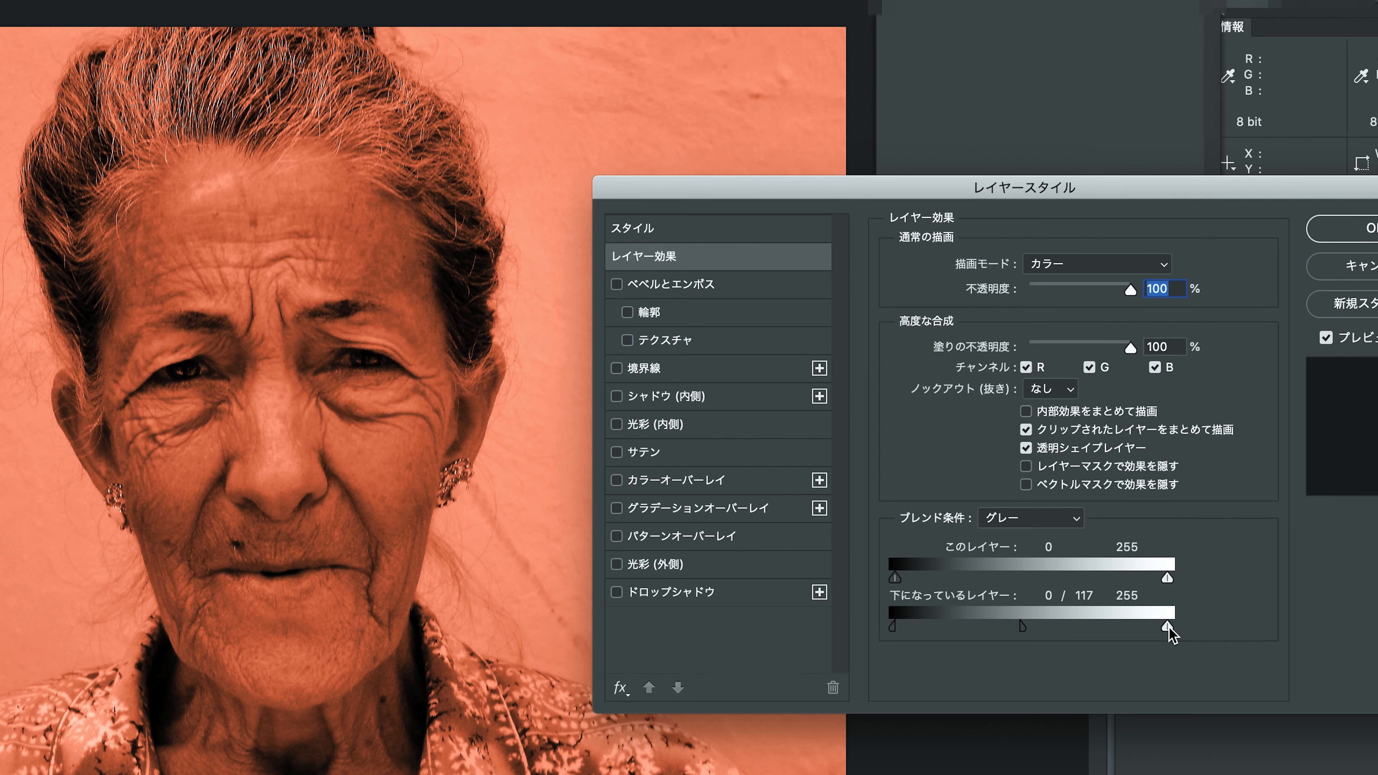
left_click_drag(1152, 546, 1146, 549)
mouse_move(1159, 628)
left_mouse_down()
mouse_move(1050, 629)
mouse_move(1174, 633)
left_mouse_up()
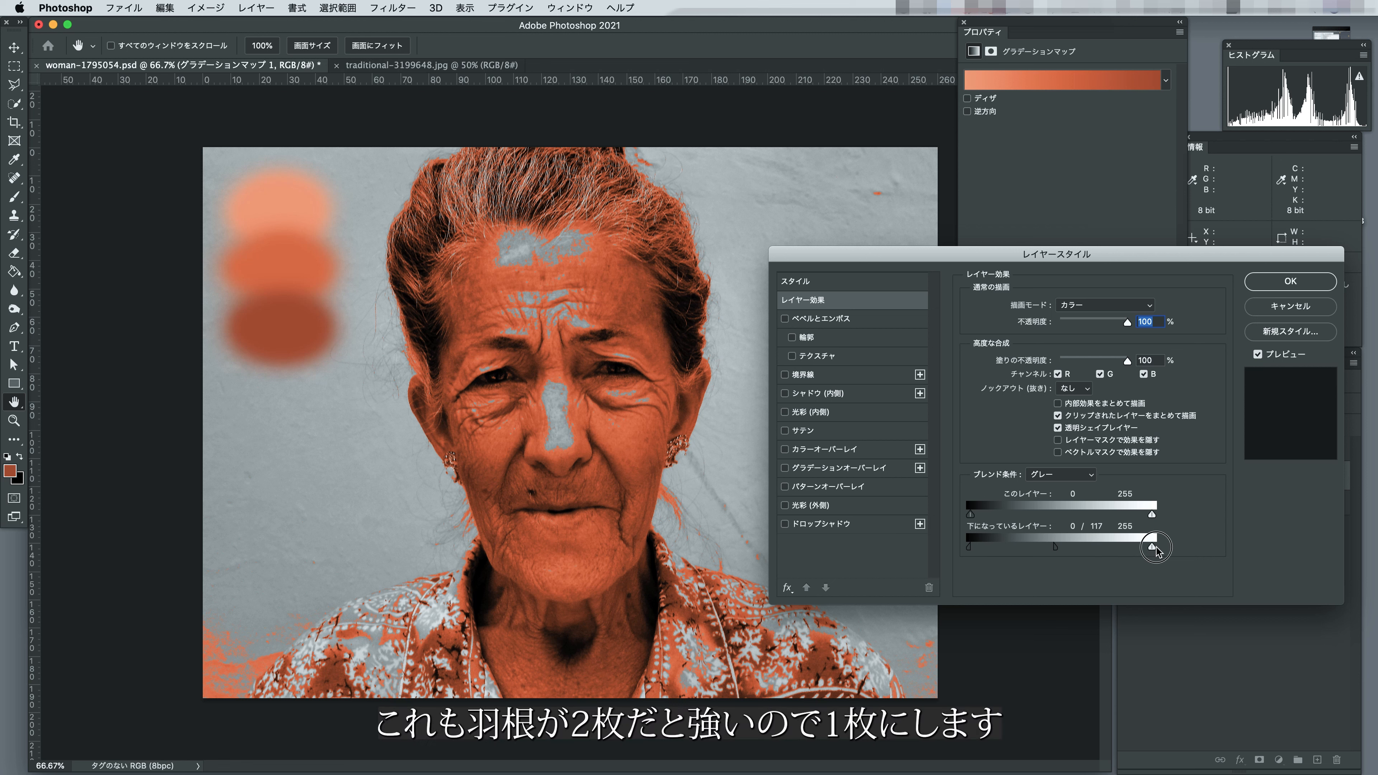
left_click_drag(1156, 548, 1157, 549)
Split the underlying layer's white Blend If slider to 142 / 255 and apply the layer style.
key("alt")
left_click_drag(1152, 547, 1073, 551)
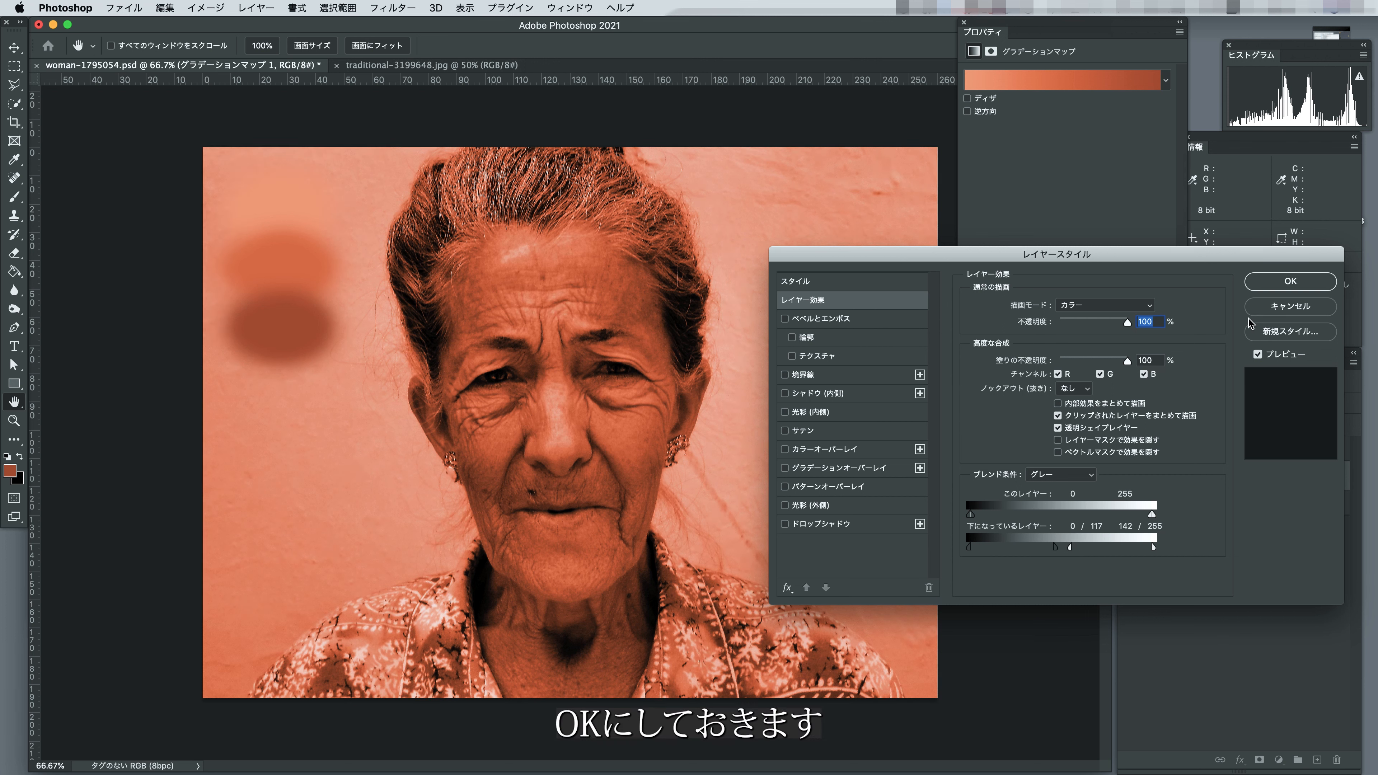
left_click(1288, 283)
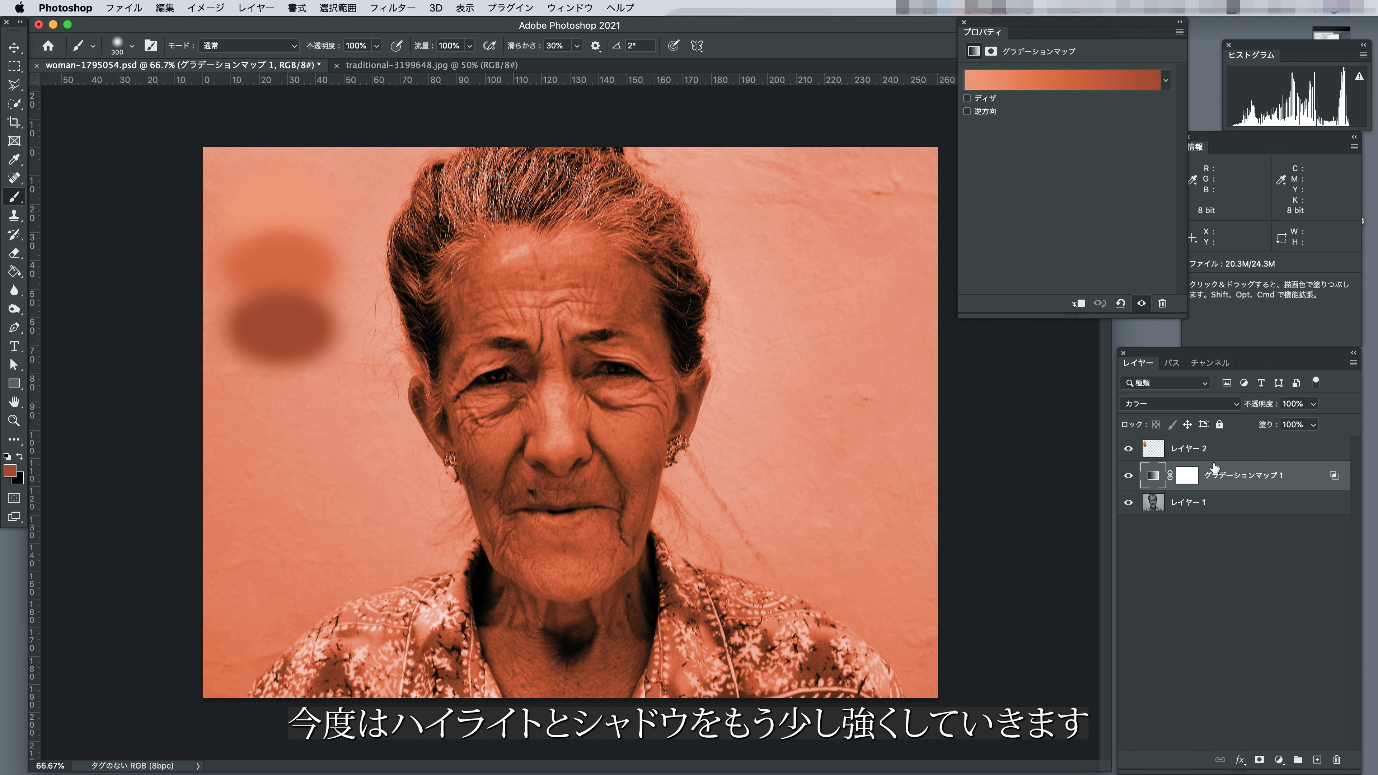
Add a Curves adjustment layer above the gradient map and brighten it by raising the curve at a tone sampled from the forehead highlight.
left_click(1279, 761)
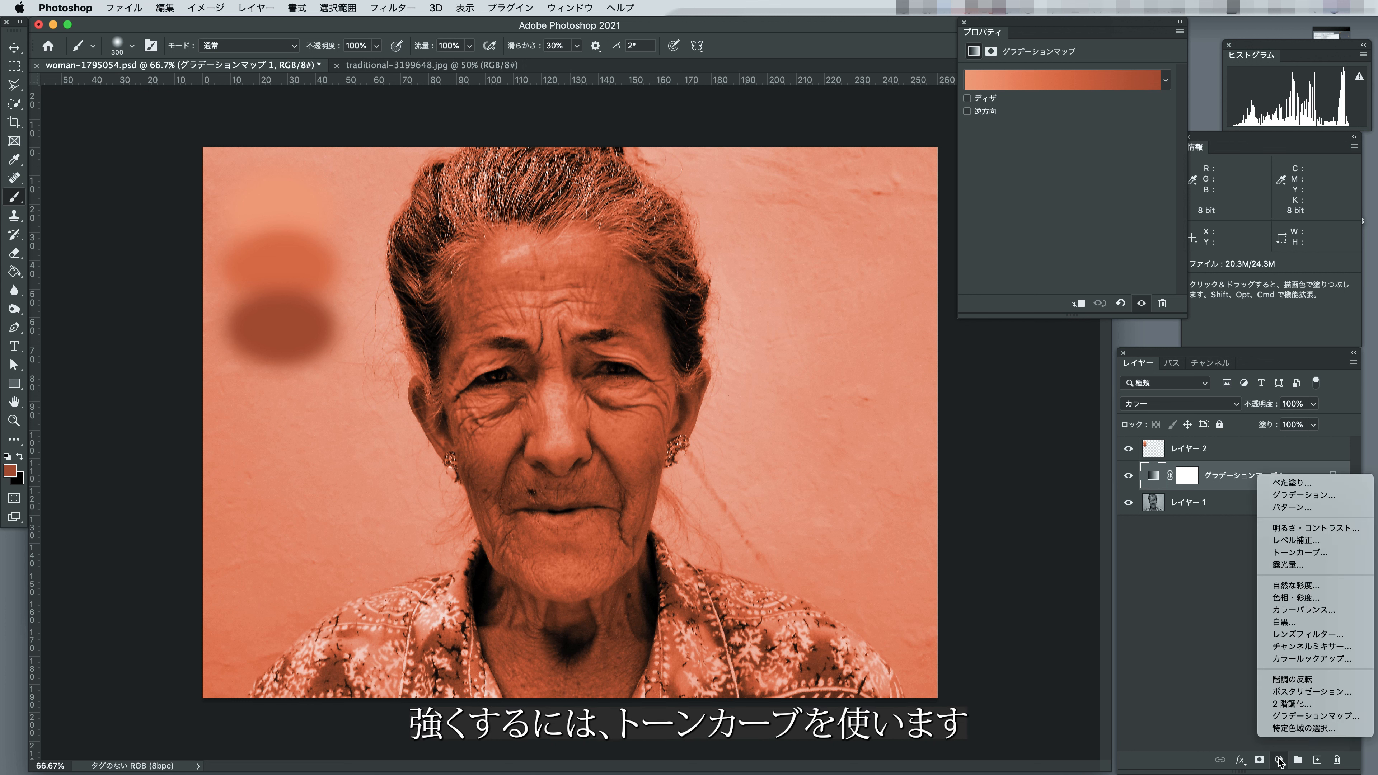
left_click(1284, 559)
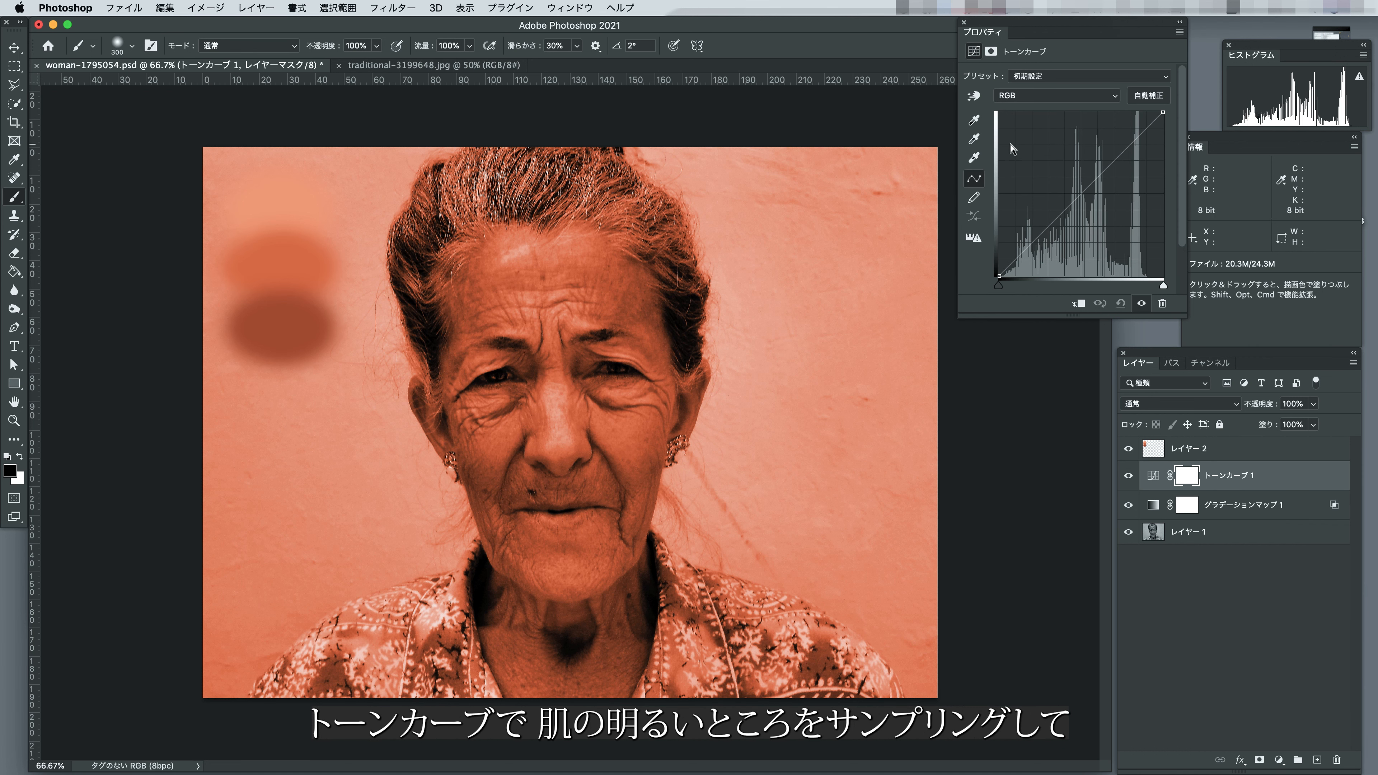
left_click(981, 101)
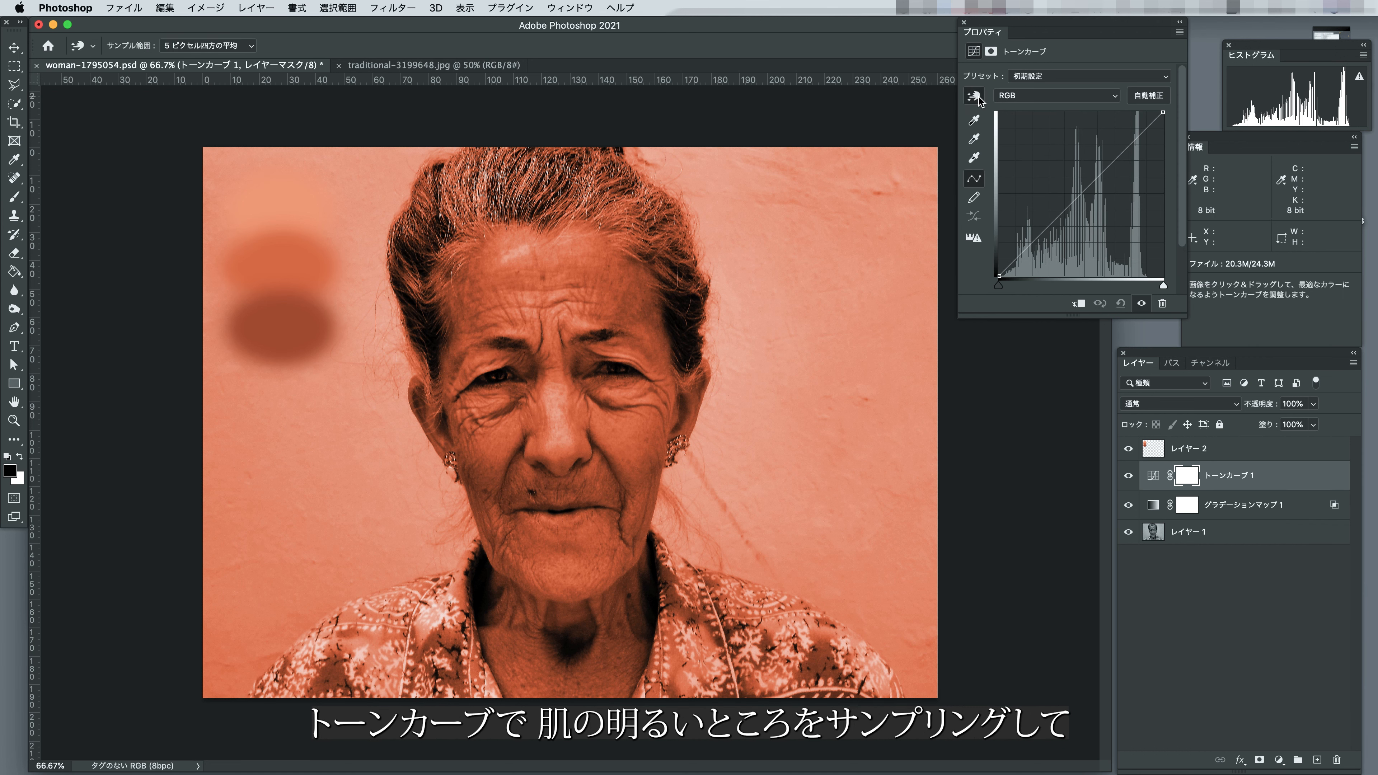
left_click(545, 255)
left_click_drag(1095, 179, 1095, 144)
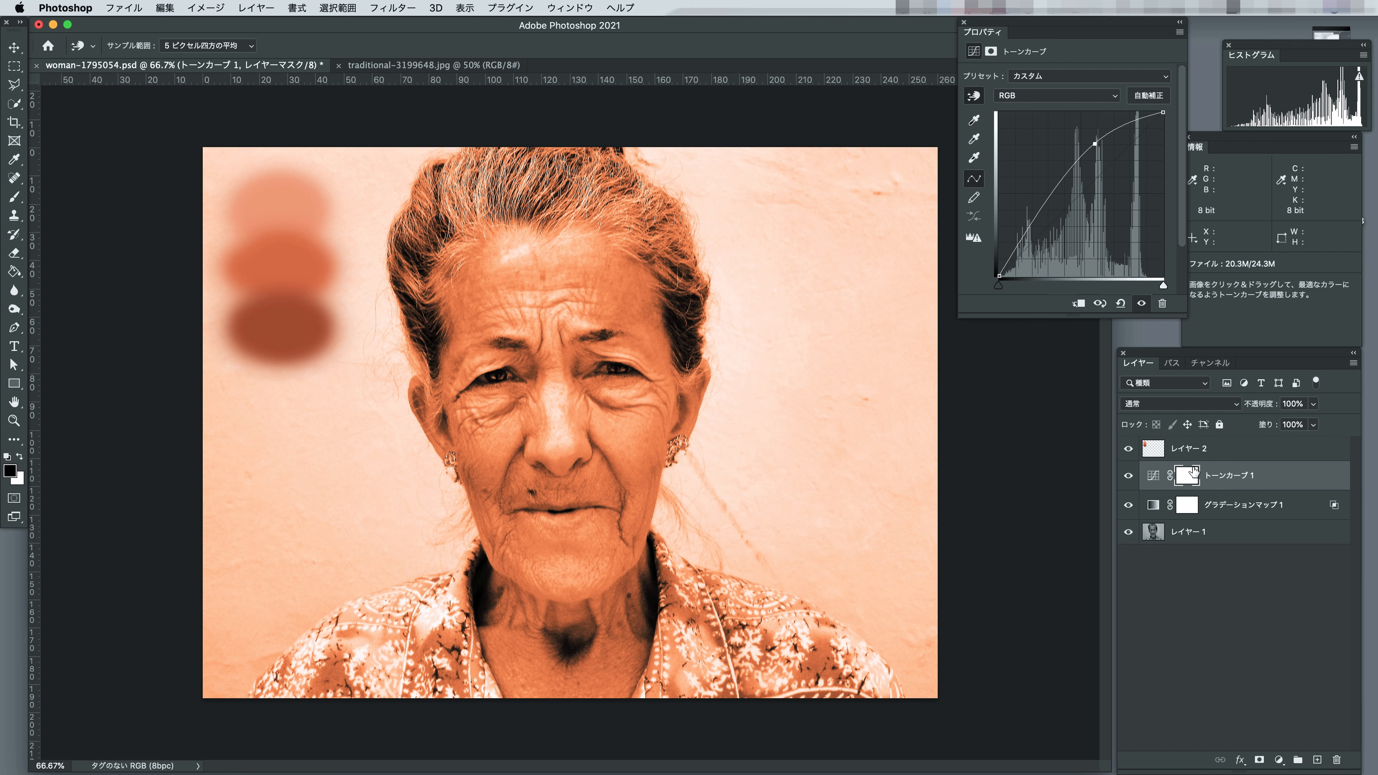
Invert the curves layer's mask to black and set the Brush to white at 20% opacity.
left_click(1191, 477)
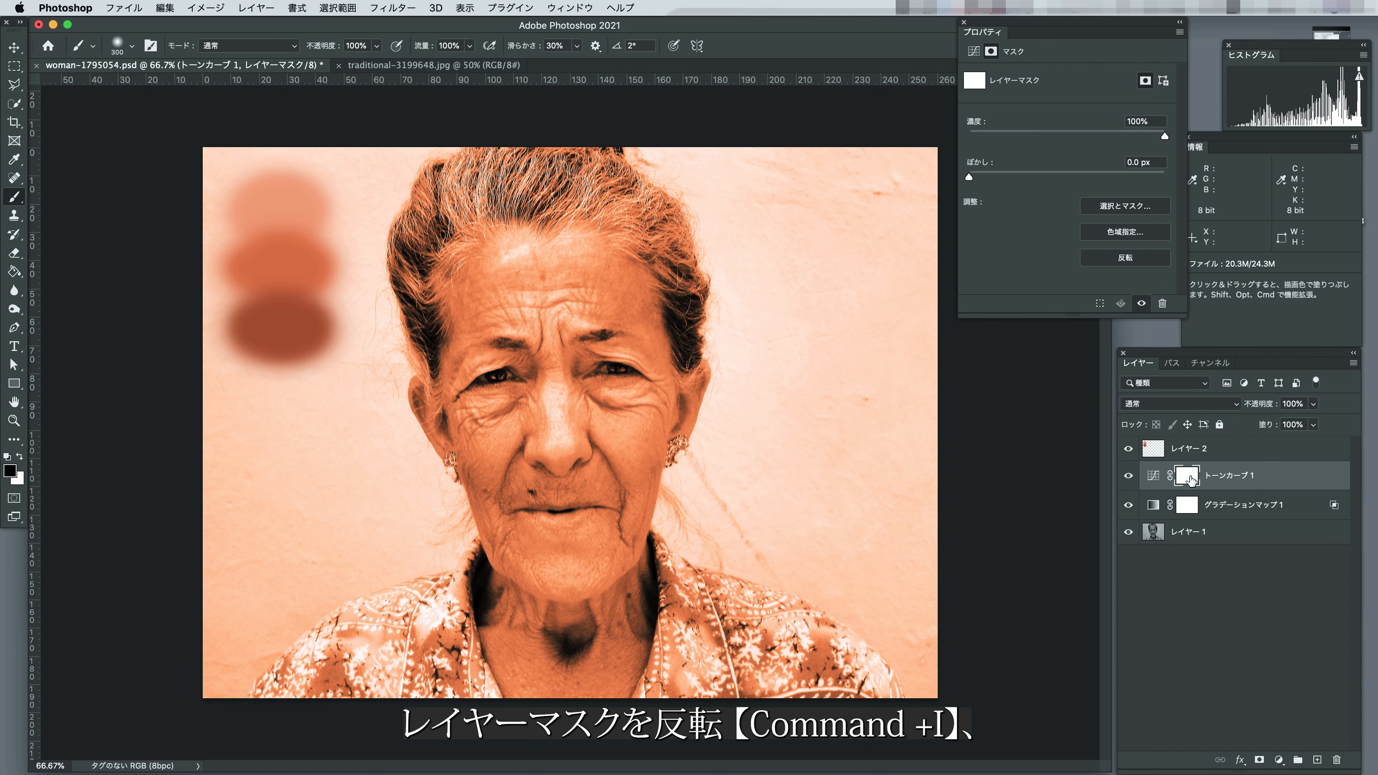
key("super+i")
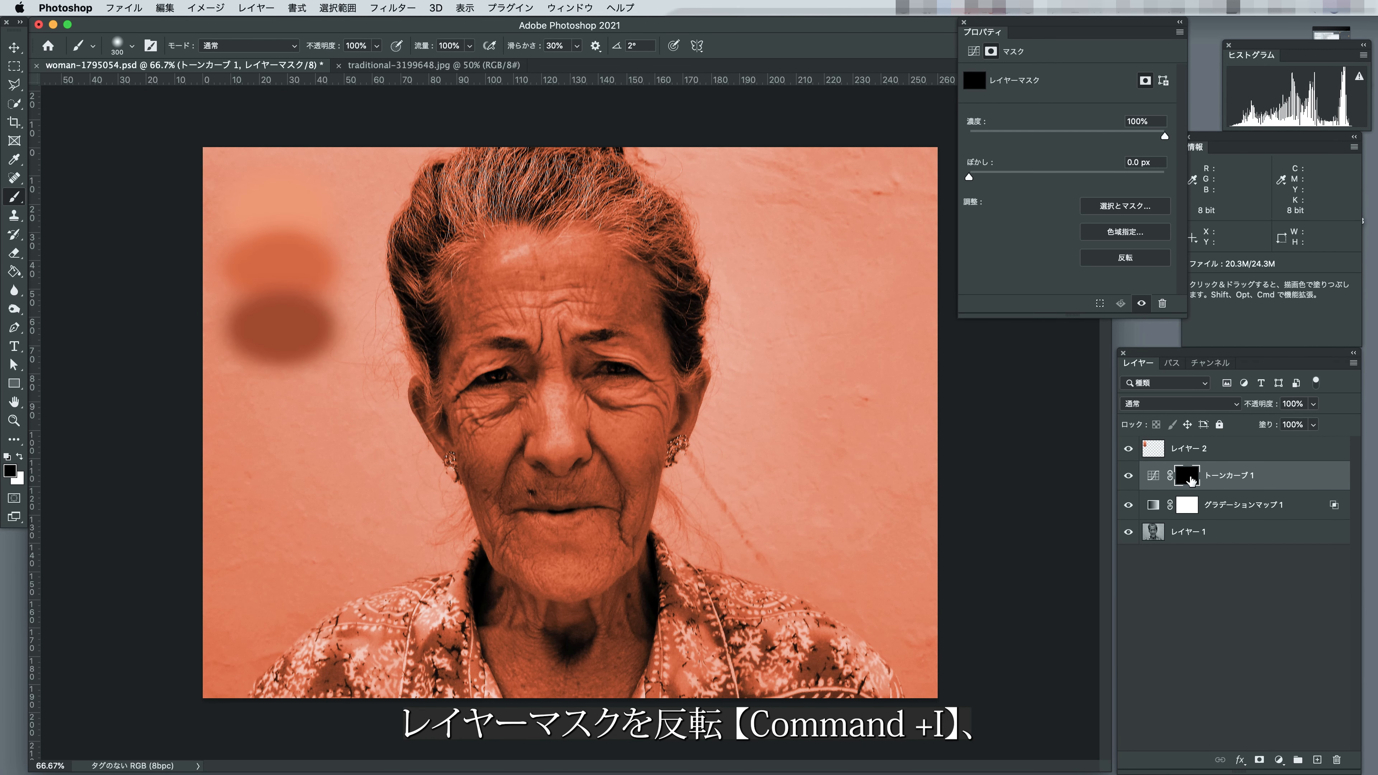
left_click(18, 196)
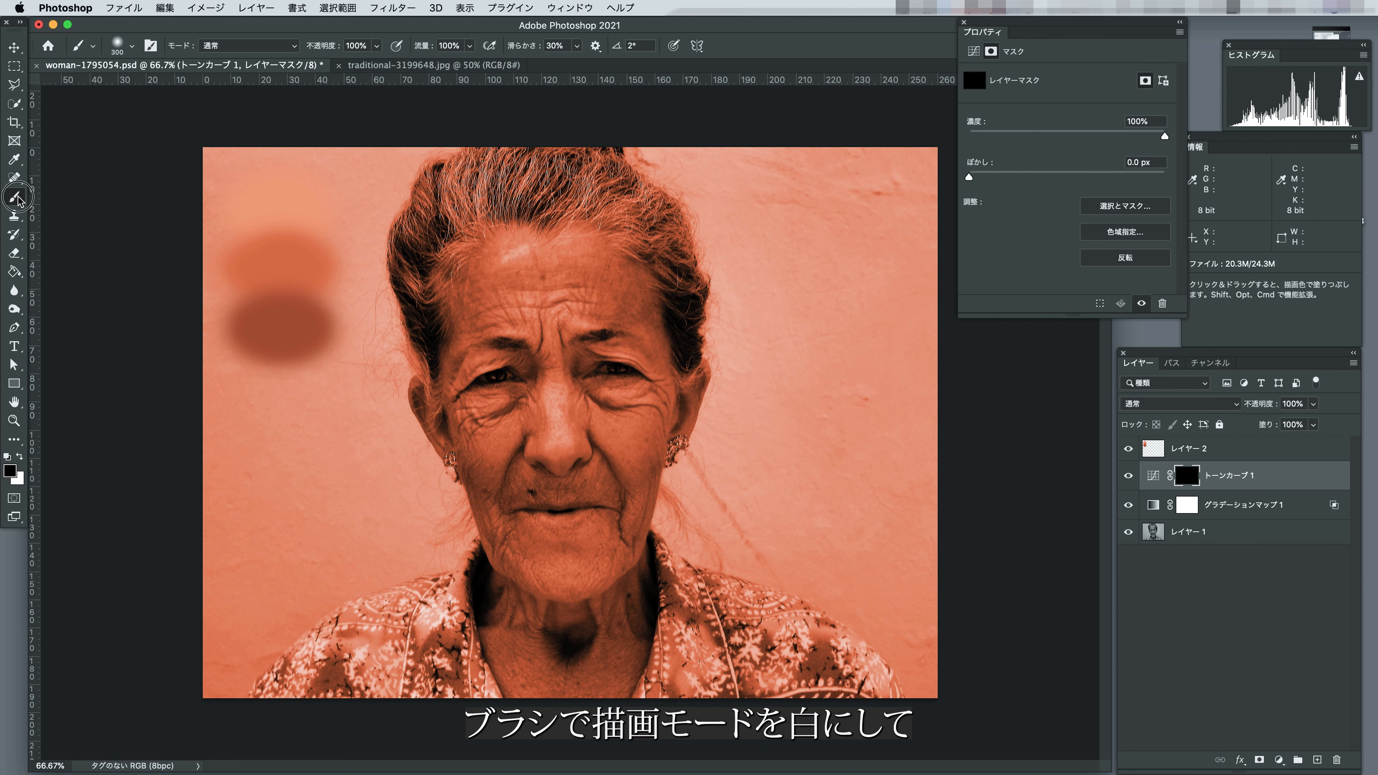
left_click(19, 458)
left_click(347, 46)
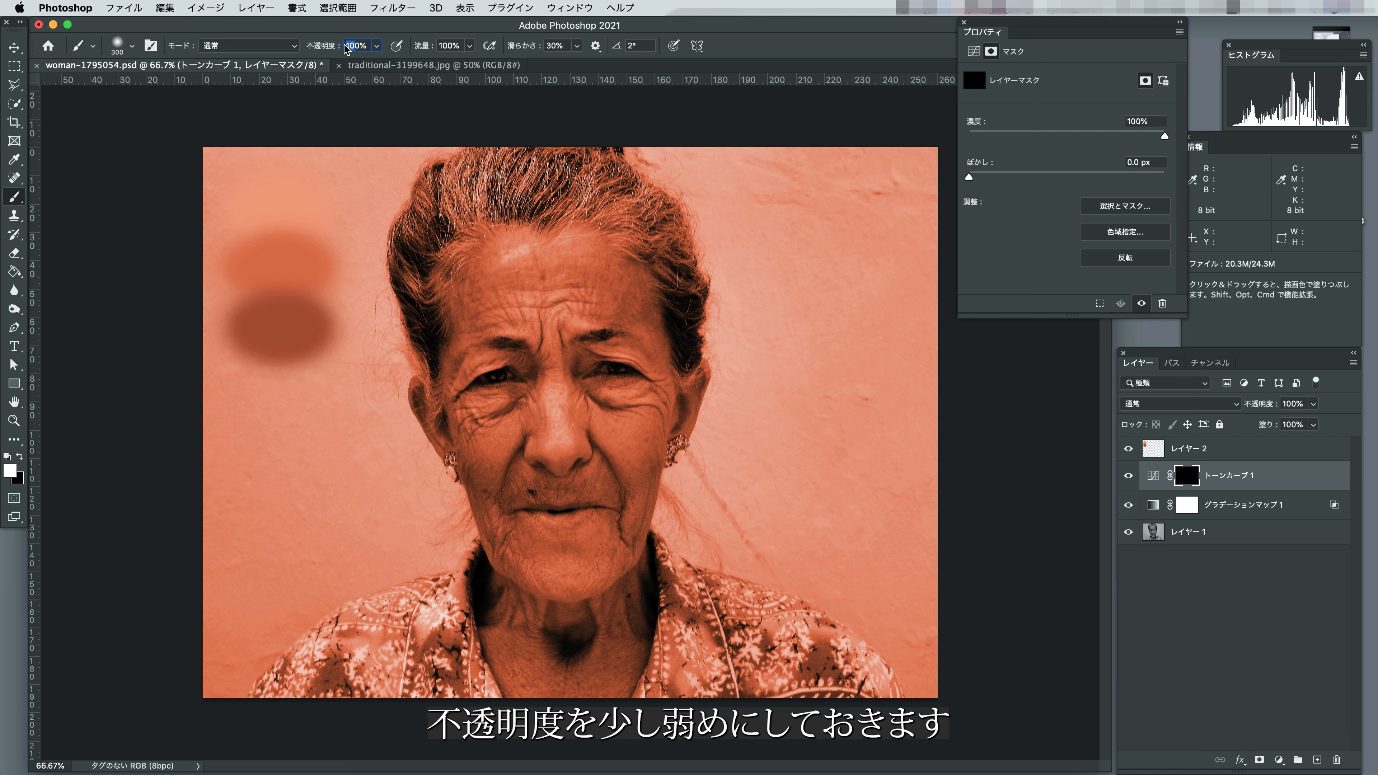
type("20")
key("Return")
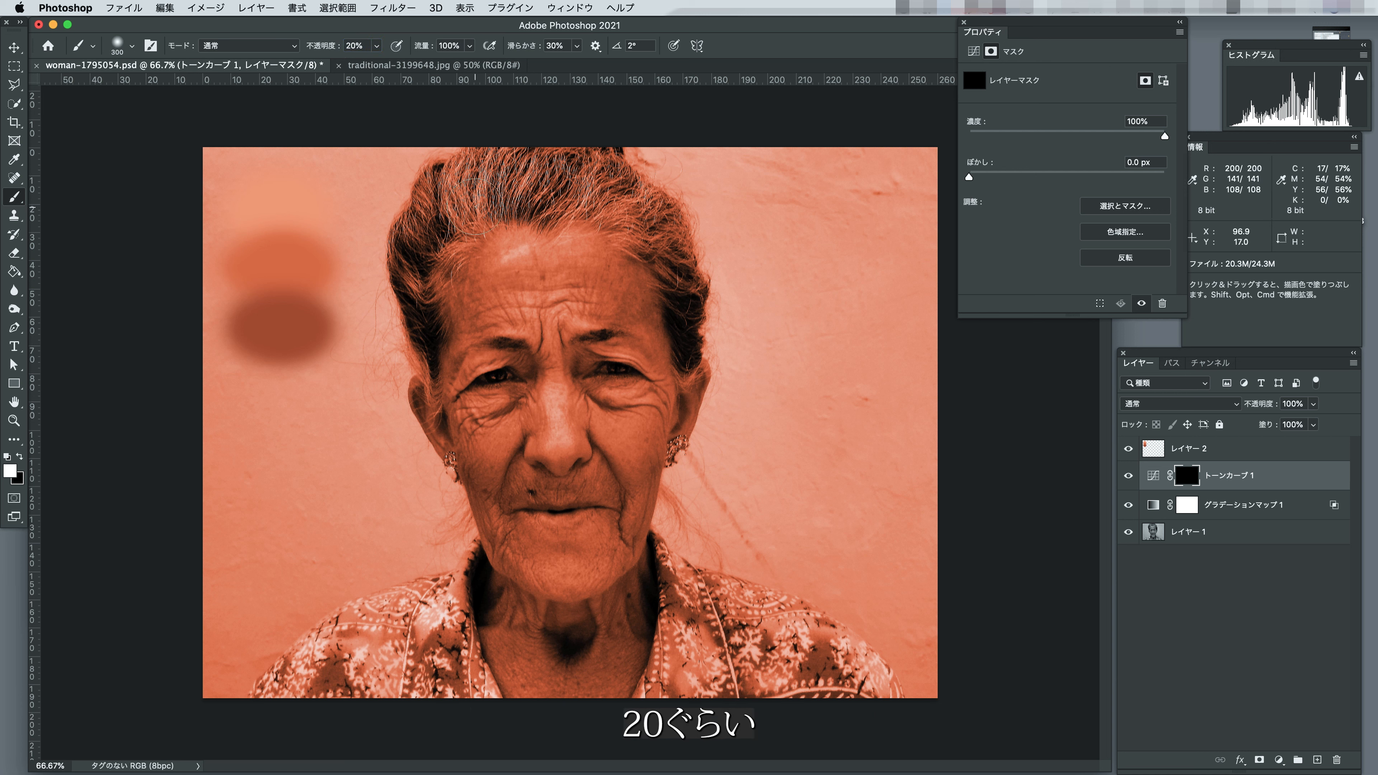
Paint white on the curves mask over the forehead highlights, reducing the brush to 400 px.
key("bracketright")
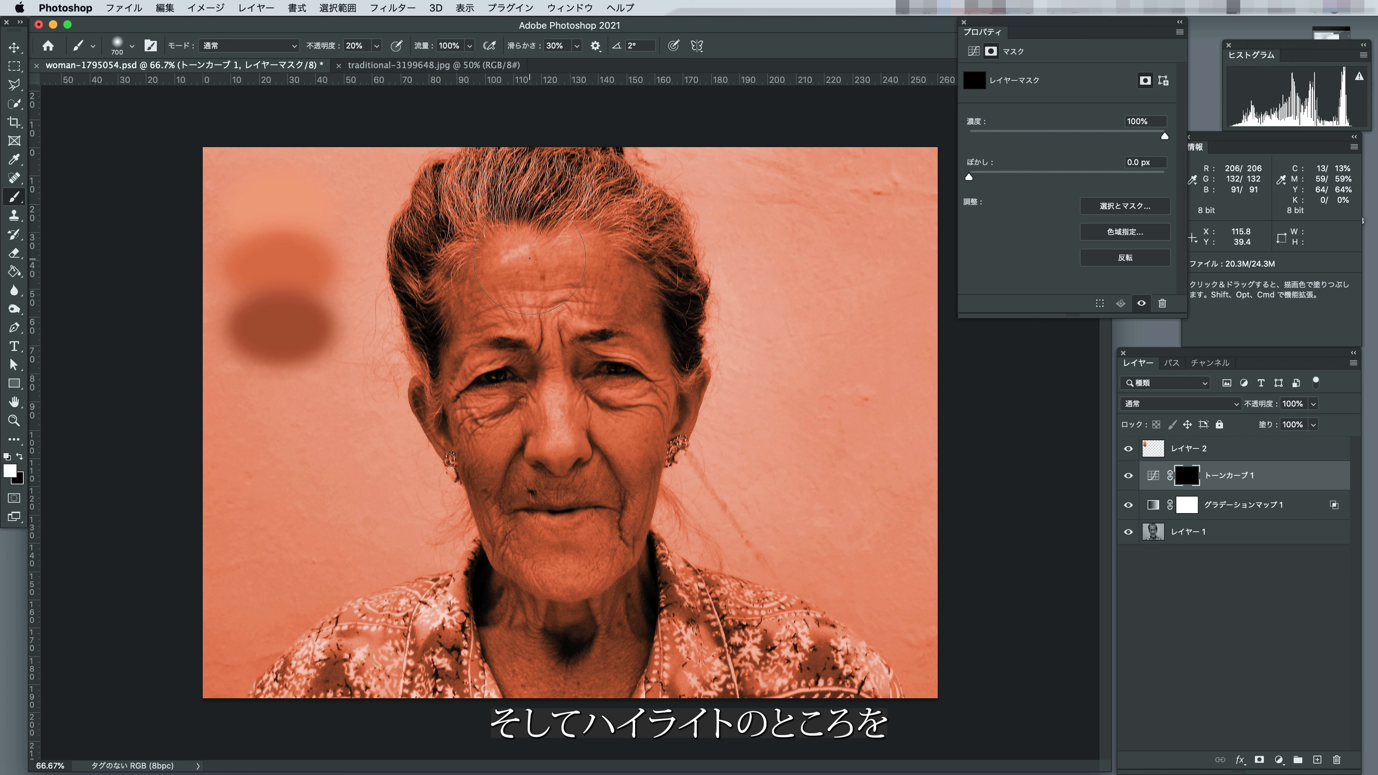
key("bracketright")
left_click(543, 264)
key("bracketleft")
key("bracketleft")
key("bracketleft")
key("bracketleft")
left_click(489, 262)
mouse_move(489, 263)
left_mouse_down()
mouse_move(598, 251)
mouse_move(547, 247)
mouse_move(557, 313)
left_mouse_up()
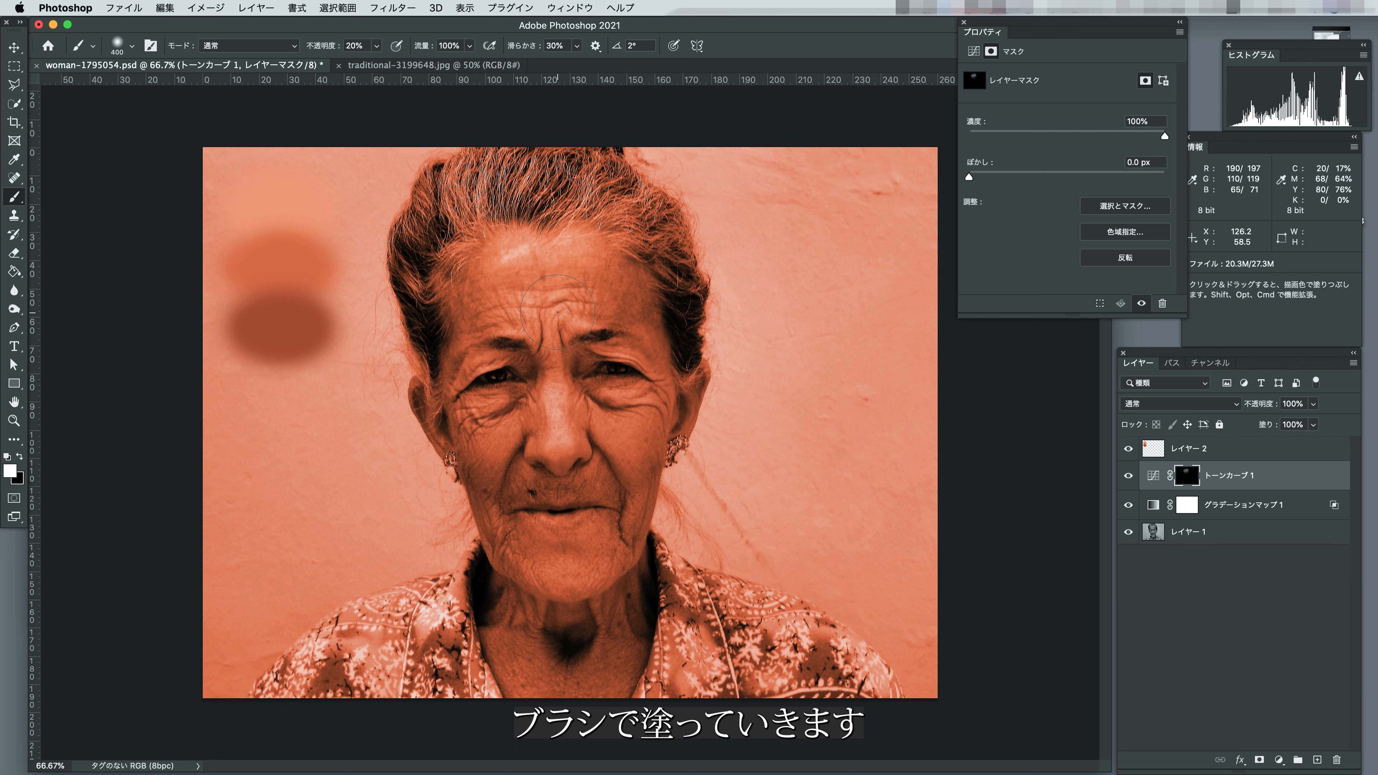
Paint white on the mask over the nose highlight with a 250 px brush and over the lower face with a 600 px brush.
key("bracketleft")
key("bracketleft")
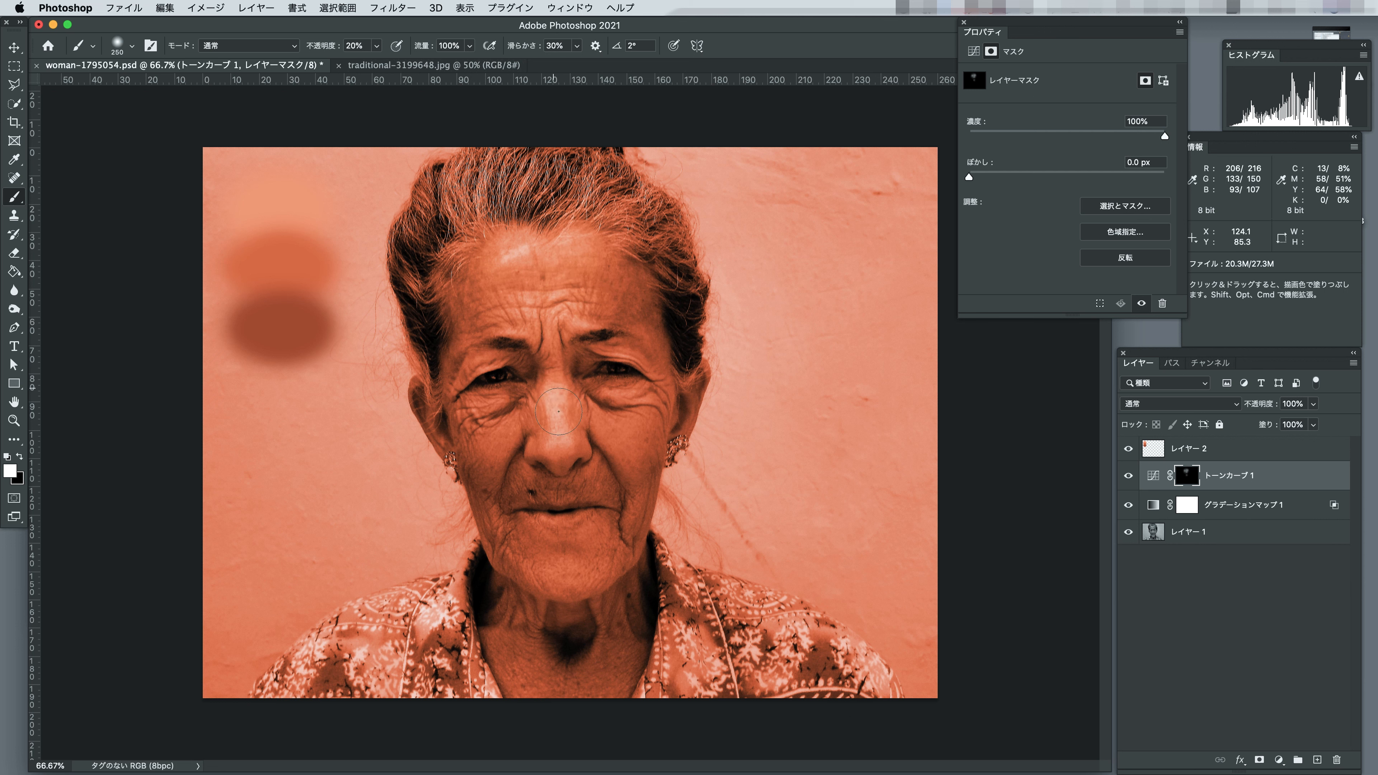
key("bracketright")
key("bracketright")
key("bracketright")
key("bracketright")
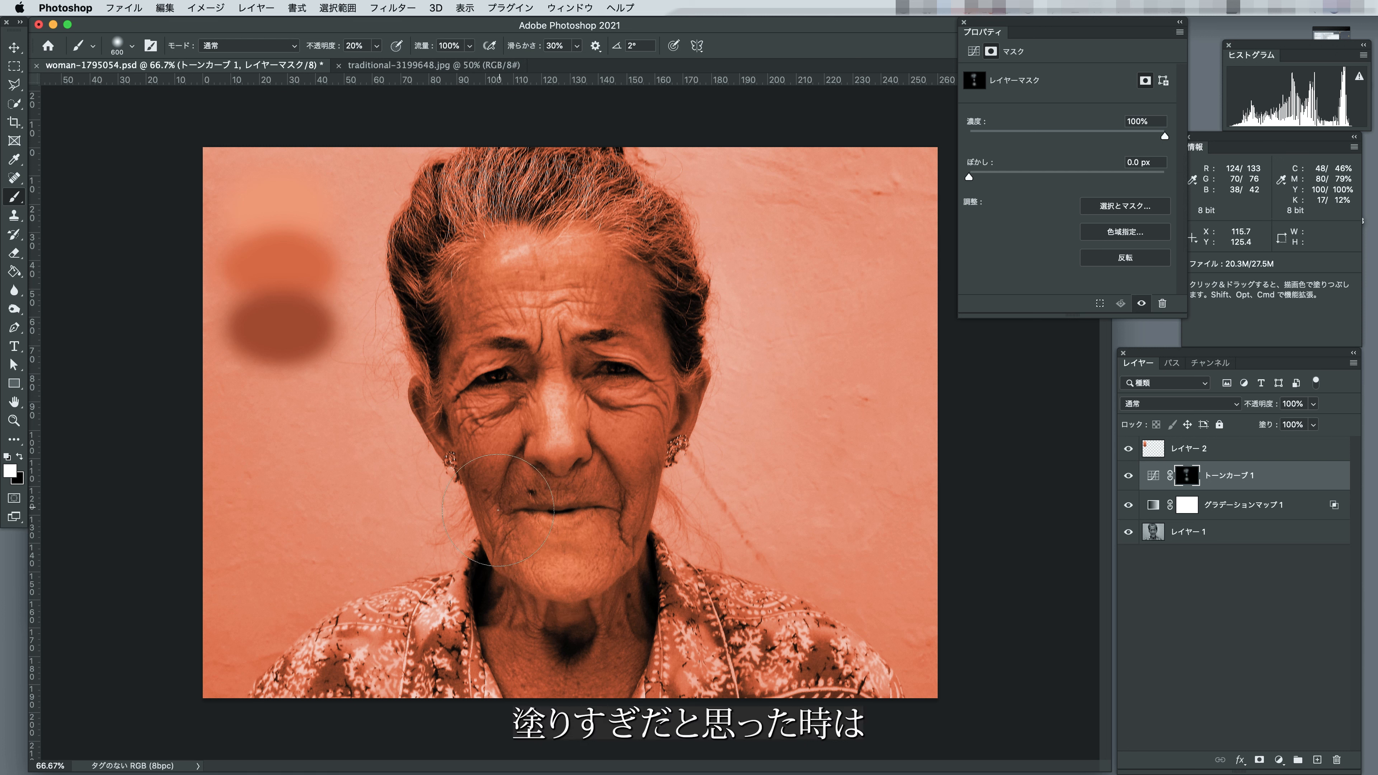
Paint the chin highlight in white on the curves mask and reduce the brush to 400 px.
left_click(21, 458)
left_click_drag(552, 558, 584, 565)
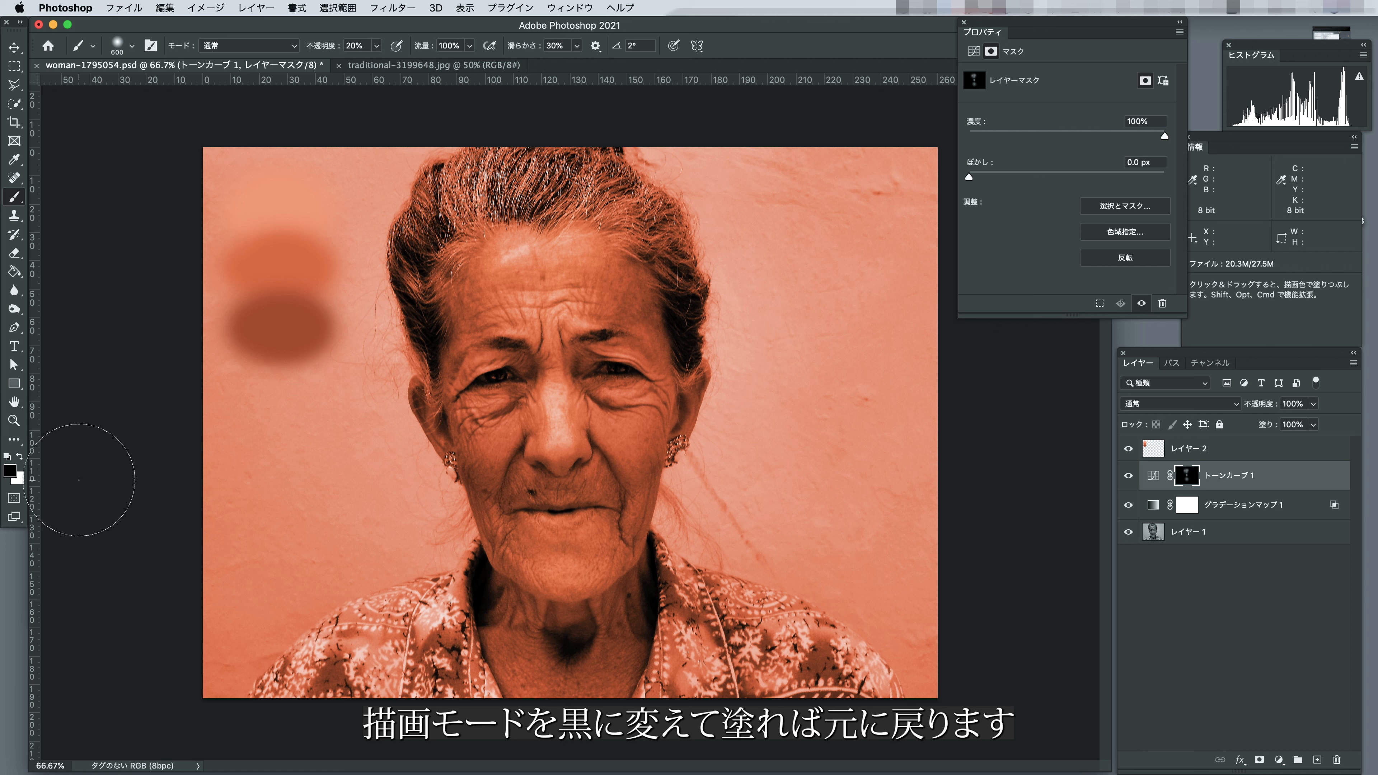
left_click(20, 457)
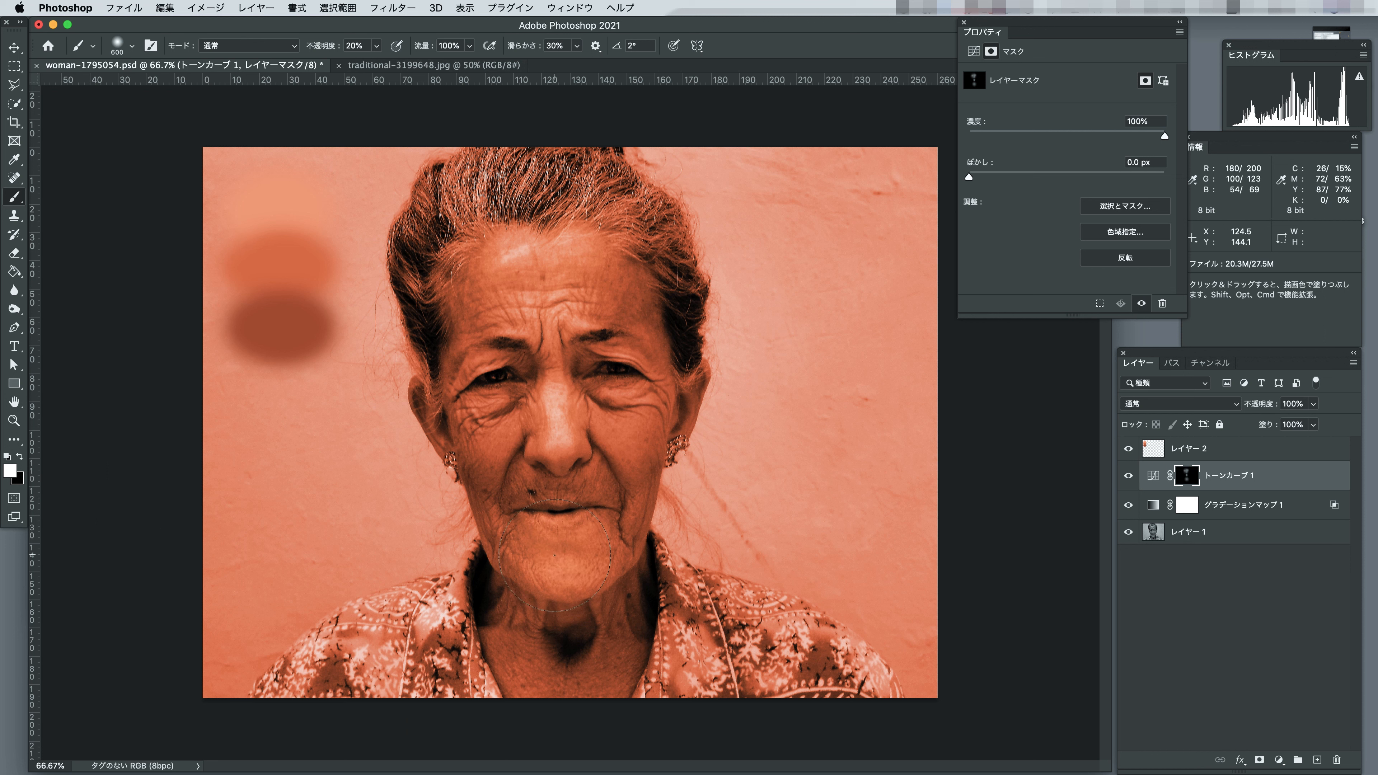
key("bracketleft")
key("bracketleft")
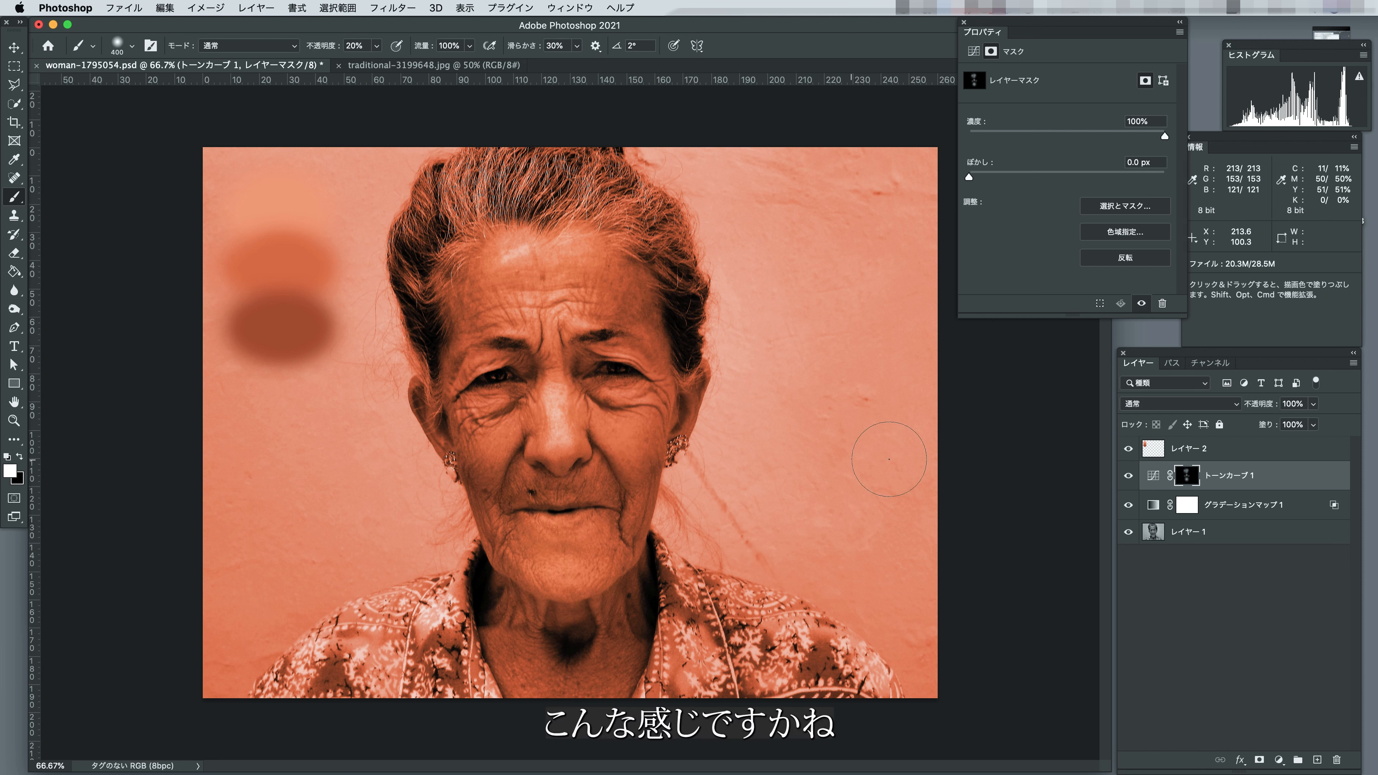
Toggle the visibility of the トーンカーブ 1 layer to compare the face with and without the painted highlights.
left_click(1129, 476)
left_click(1129, 477)
left_click(1129, 477)
left_click(1129, 476)
Add a second Curves adjustment layer directly above トーンカーブ 1 for the shadows.
left_click(1244, 486)
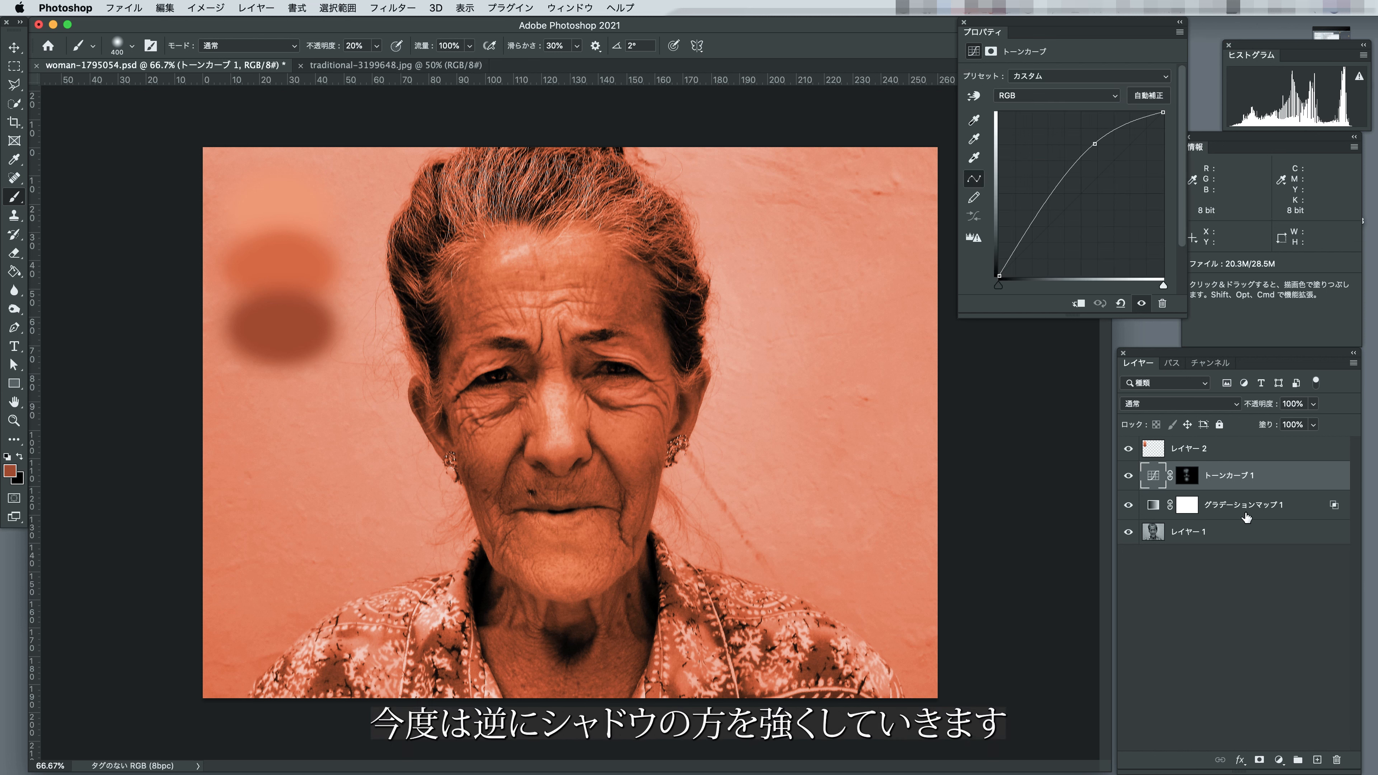
left_click(1278, 758)
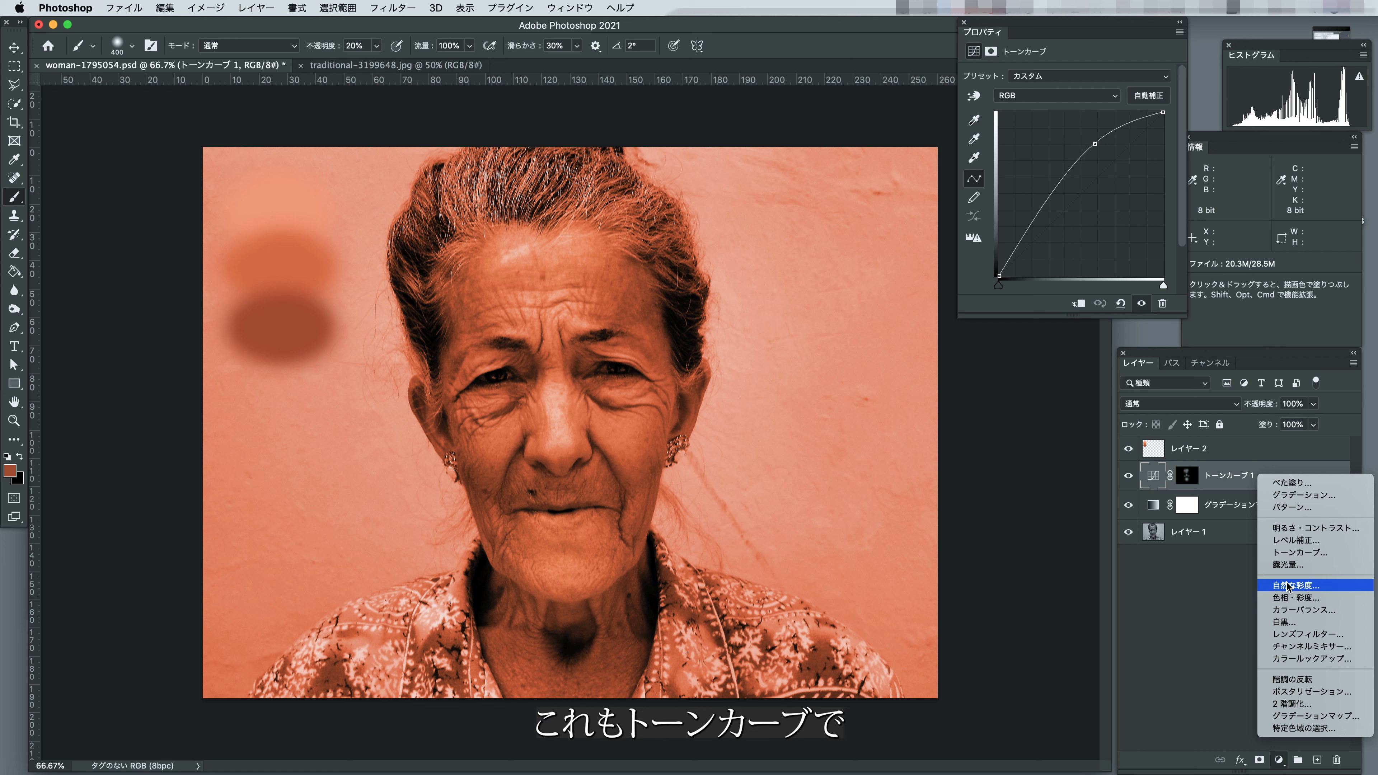
left_click(1299, 552)
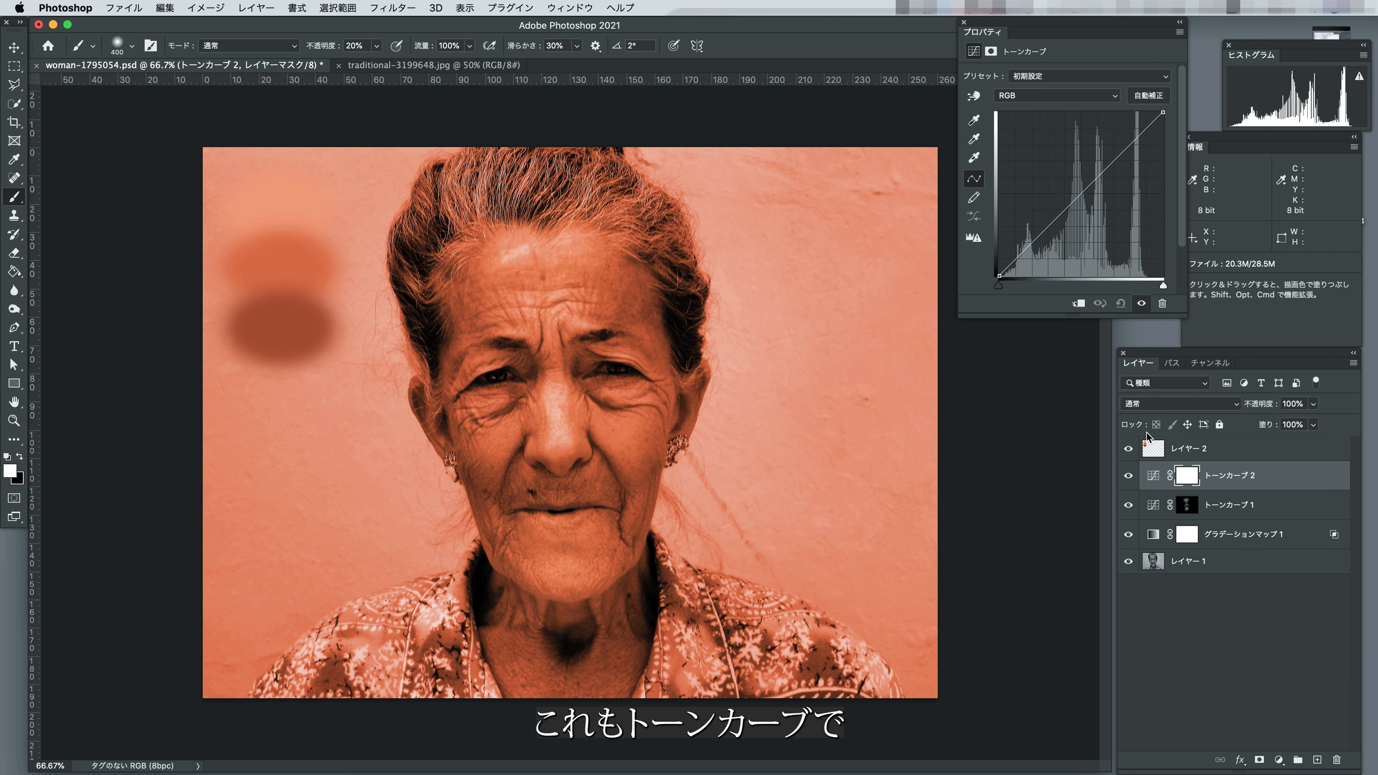
Sample a dark skin area near the eyebrow for トーンカーブ 2 and lower the curve at that tone.
left_click(974, 95)
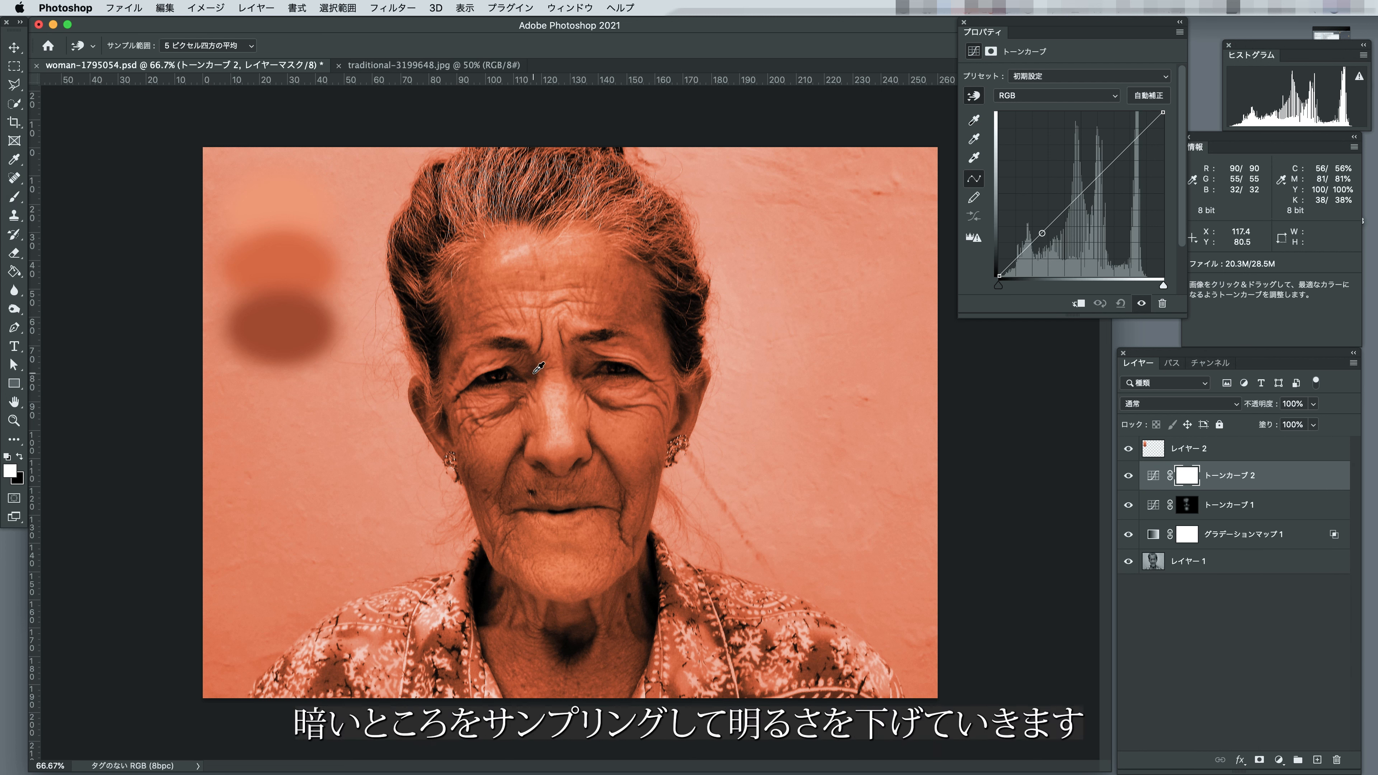
left_click(532, 360)
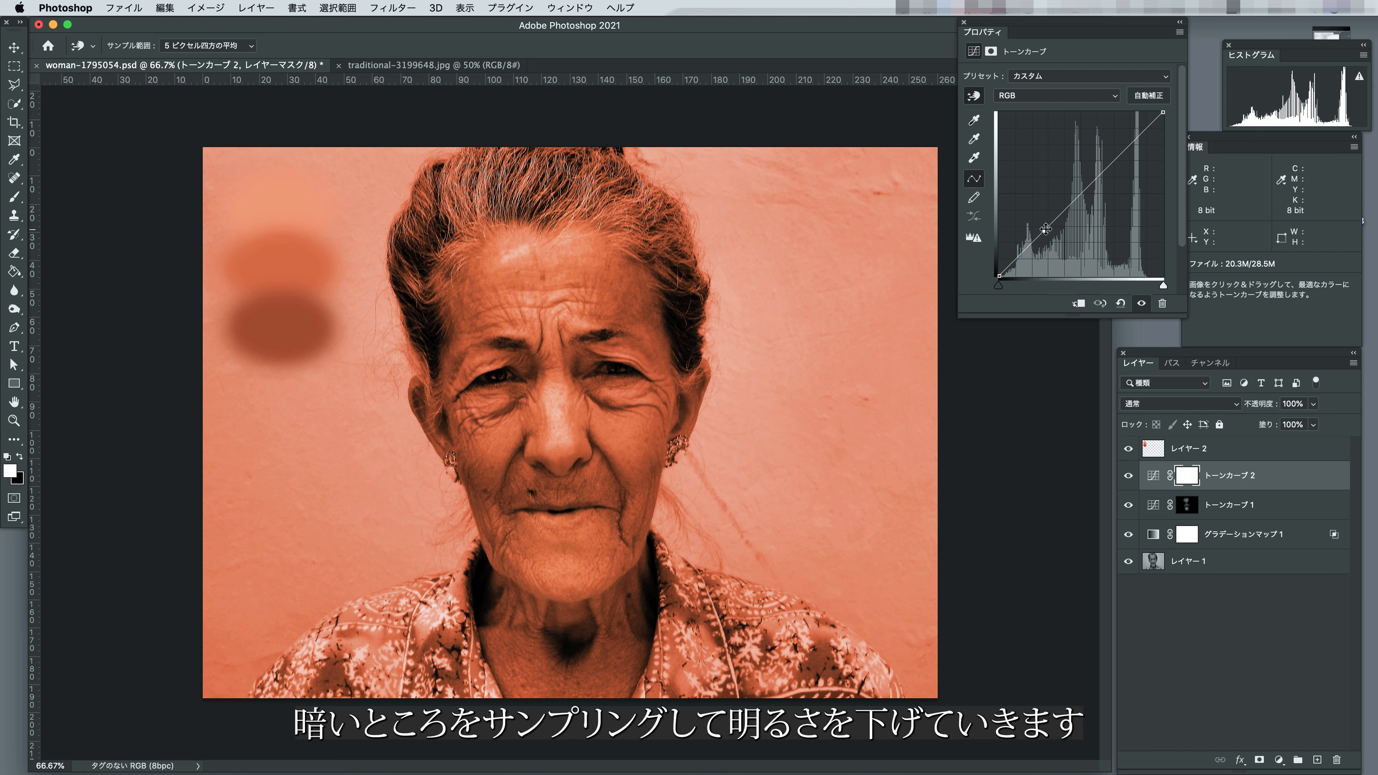
left_click_drag(1046, 229, 1046, 252)
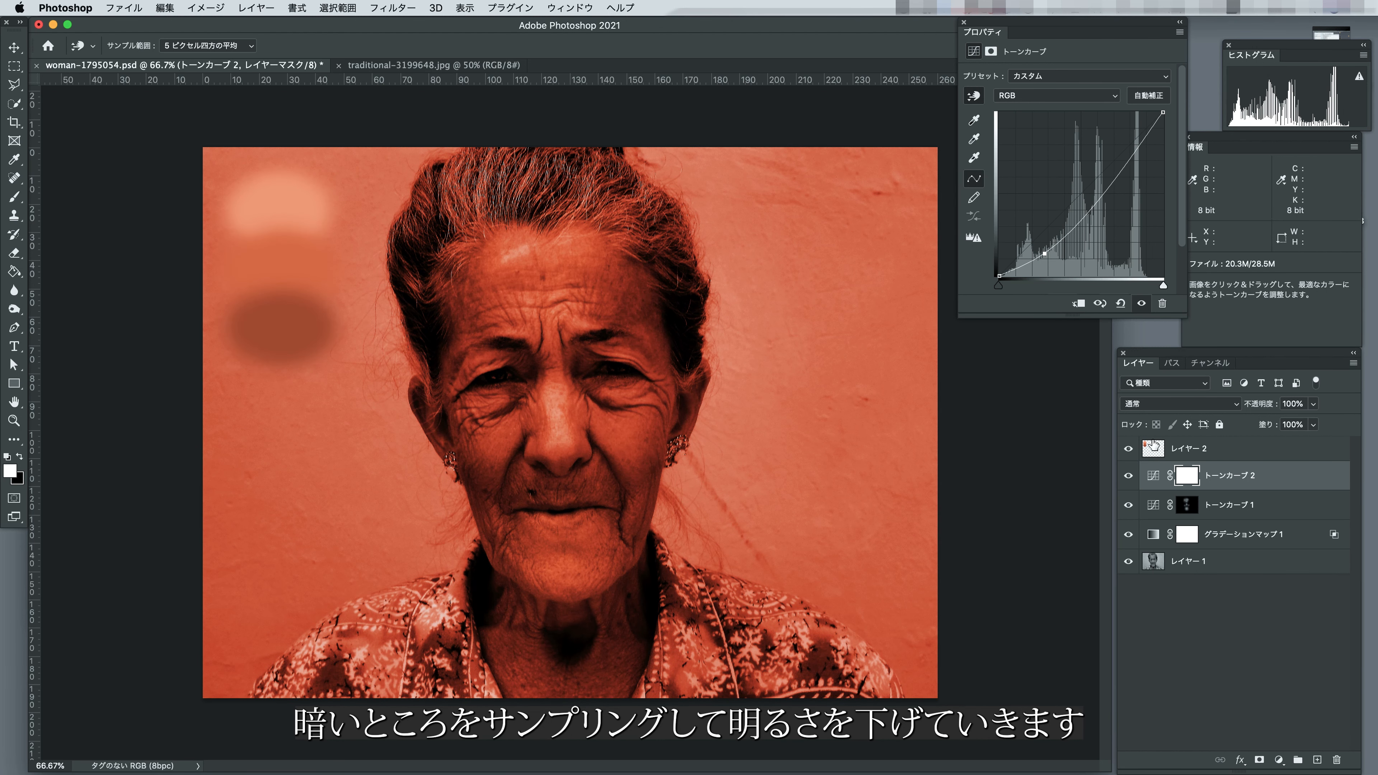
Select the mask of トーンカーブ 2, switch to the Brush and invert the mask to black.
left_click(1188, 480)
key("b")
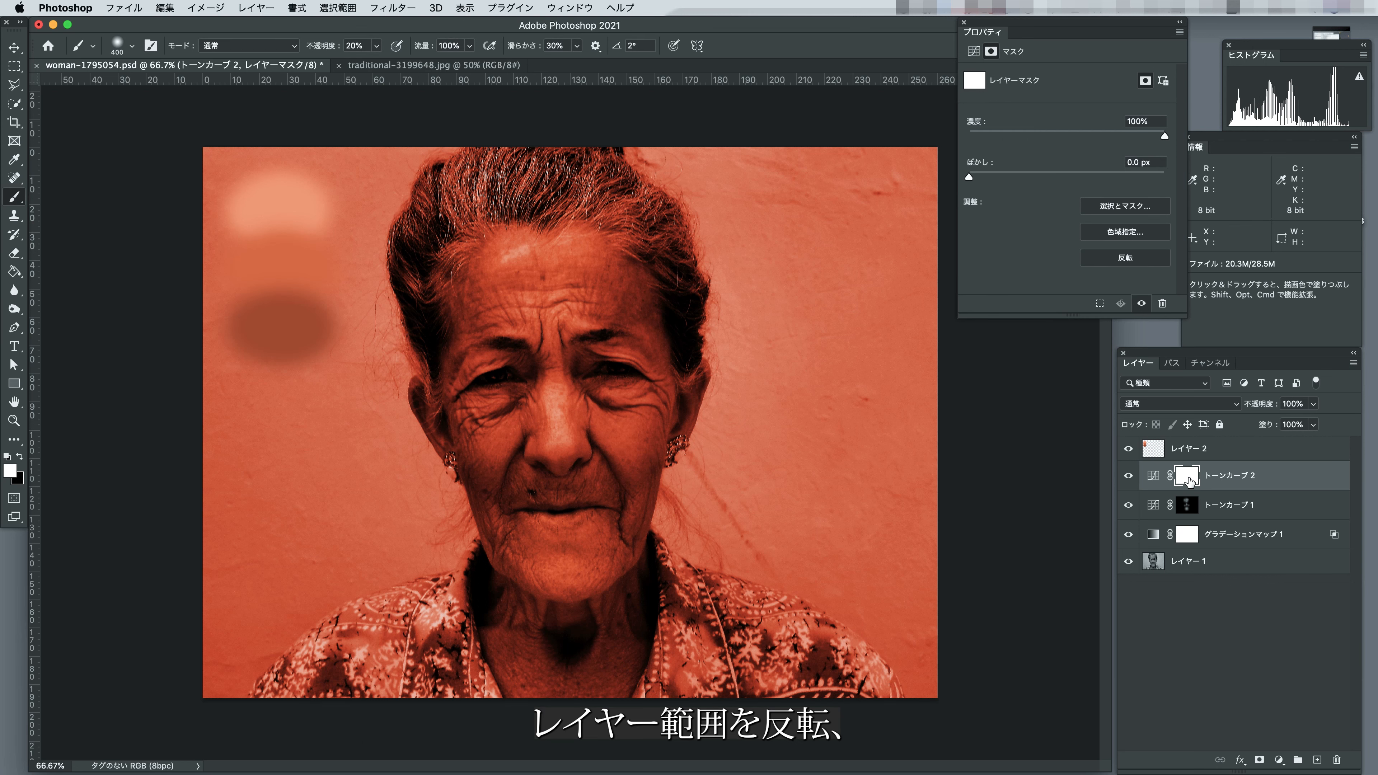
key("super+i")
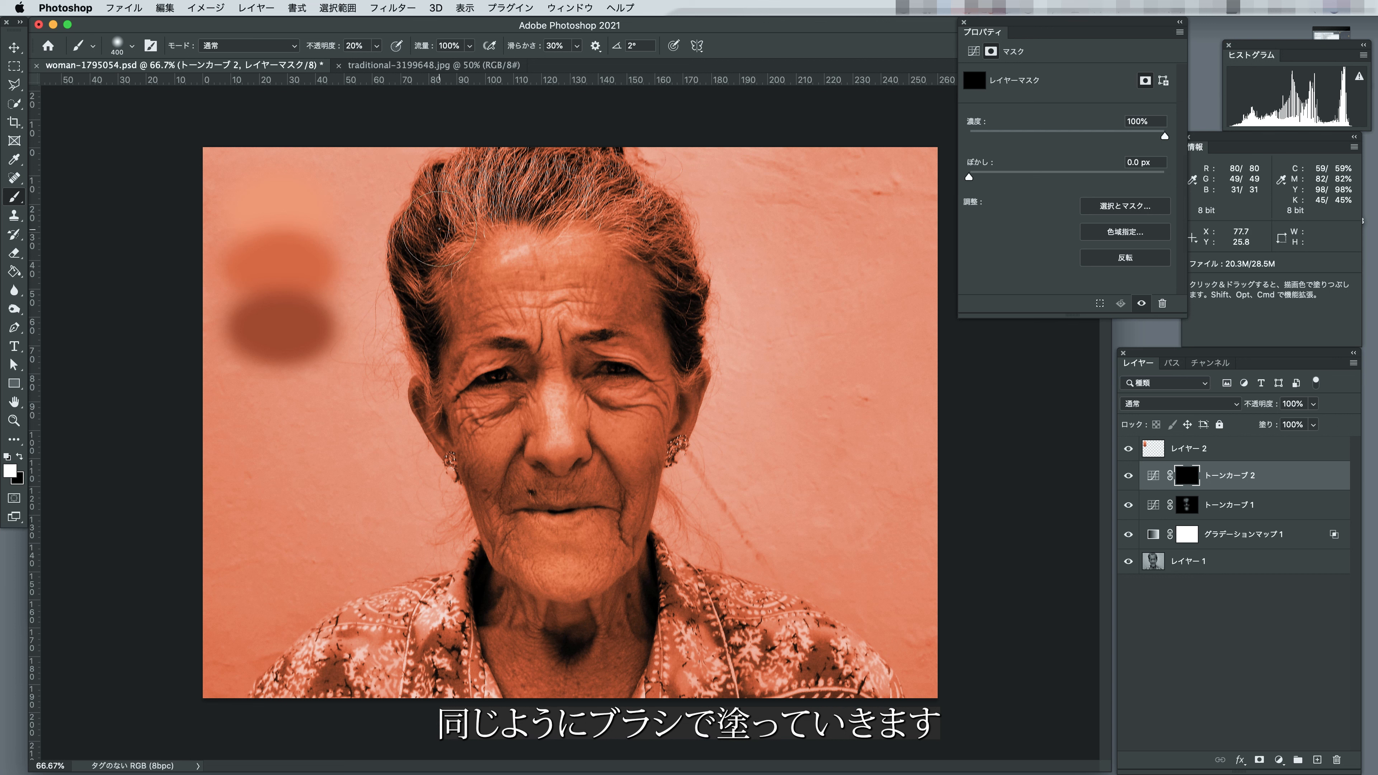
Paint white on the トーンカーブ 2 mask over the shadows around both eyes with a reduced brush size.
key("bracketleft")
key("bracketleft")
key("bracketleft")
key("bracketleft")
key("bracketleft")
left_click_drag(484, 360, 477, 363)
key("bracketleft")
key("bracketleft")
left_click_drag(571, 352, 610, 347)
Enlarge the brush and paint white on the mask over the shadows beneath the nose and on both sides of the mouth.
key("bracketright")
key("bracketright")
key("bracketright")
key("bracketright")
left_click_drag(568, 470, 597, 460)
left_click_drag(511, 511, 501, 567)
left_click_drag(607, 524, 624, 499)
Paint the shadows on both sides of the neck with a 300 px brush and toggle トーンカーブ 2 to compare.
key("bracketright")
key("bracketright")
left_click_drag(493, 604, 491, 605)
left_click_drag(630, 610, 643, 612)
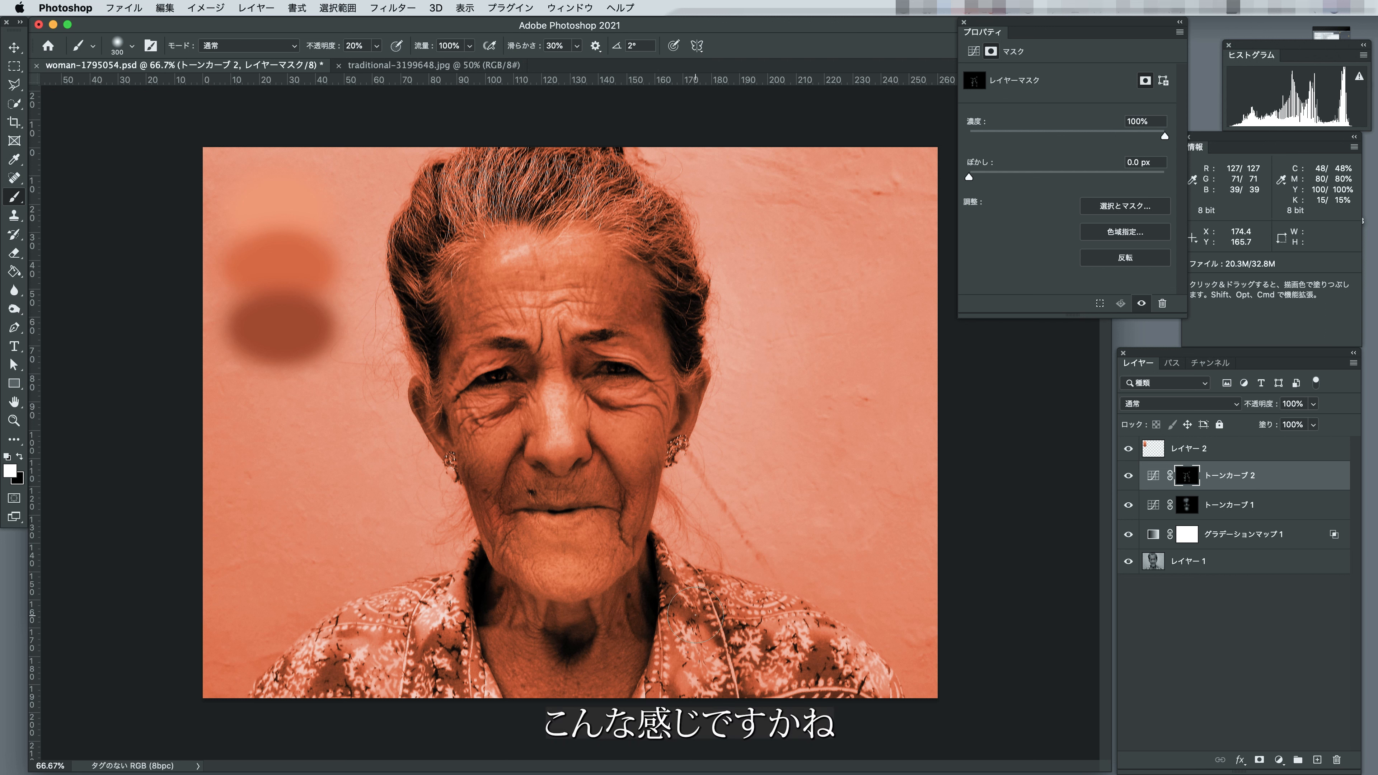
mouse_move(1128, 475)
left_mouse_down()
mouse_move(1127, 511)
mouse_move(1126, 487)
left_mouse_up()
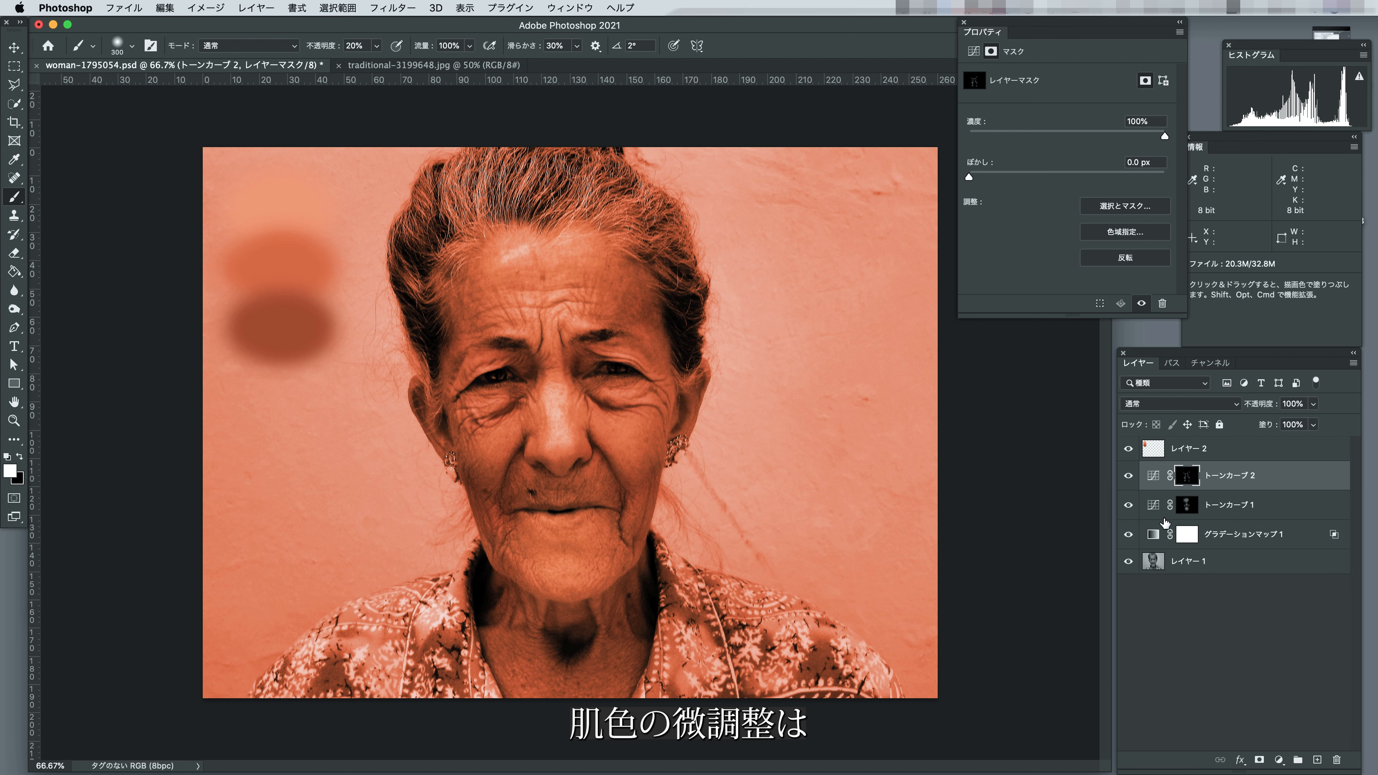
Change the middle colour stop of グラデーションマップ 1 to c07144 and apply the edited gradient.
left_click(1155, 536)
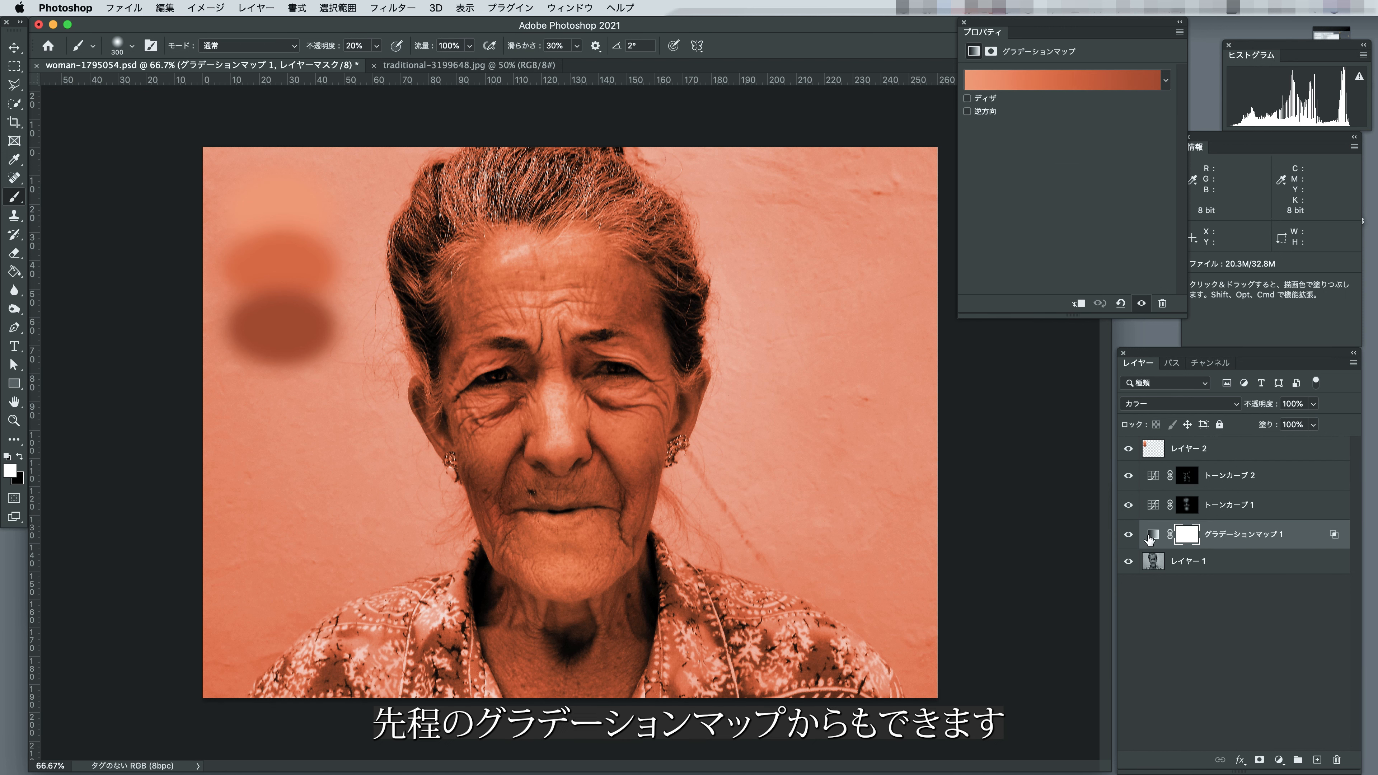
left_click(1078, 81)
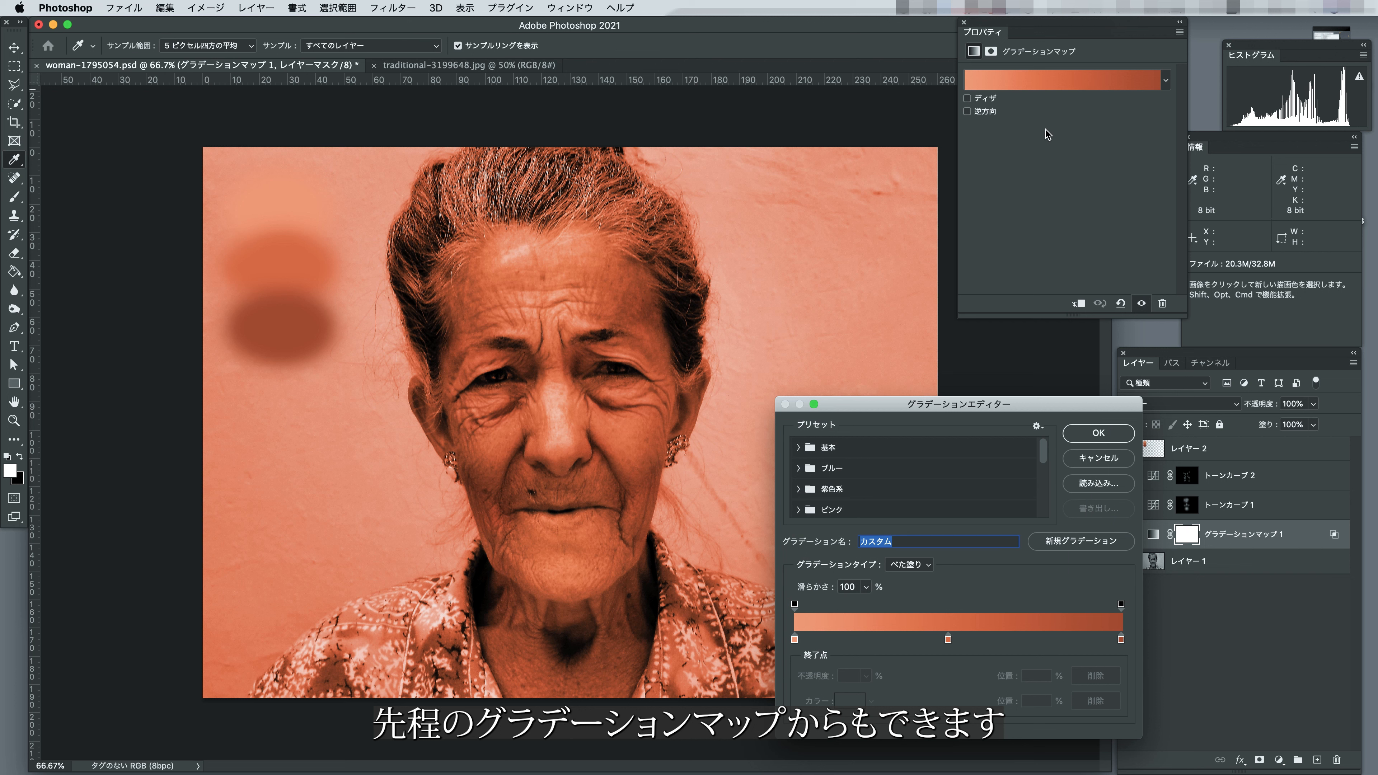
left_click(948, 639)
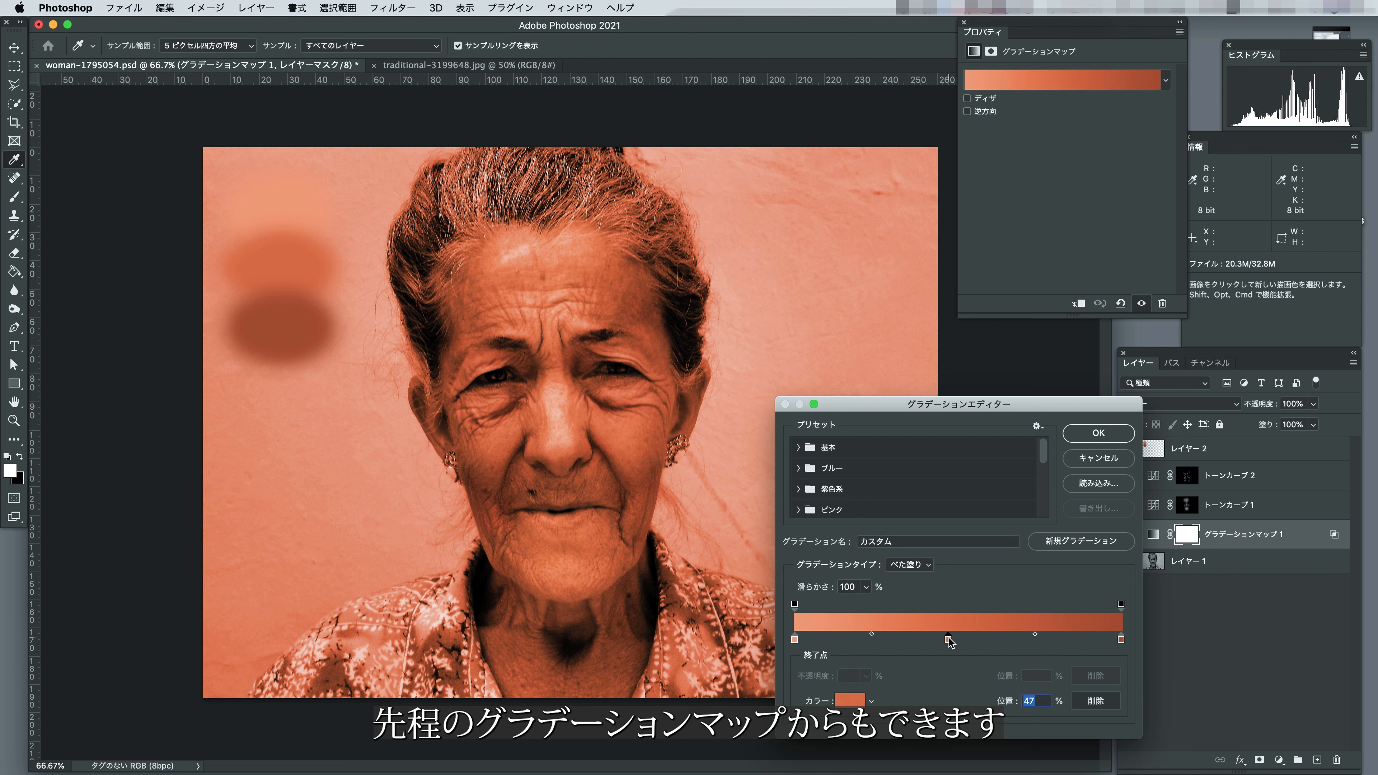
left_click(855, 701)
left_click(833, 235)
left_click(833, 219)
left_click(833, 235)
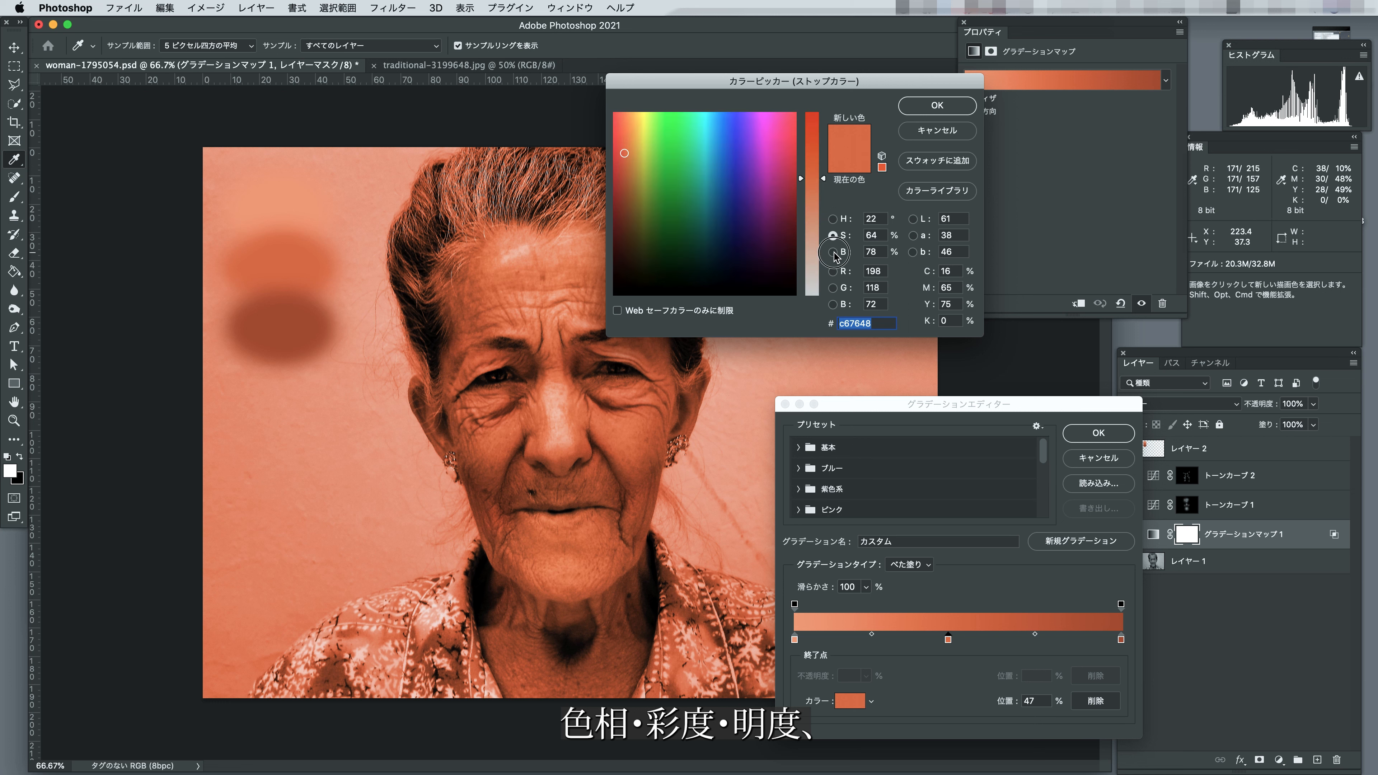
left_click(833, 252)
left_click(833, 219)
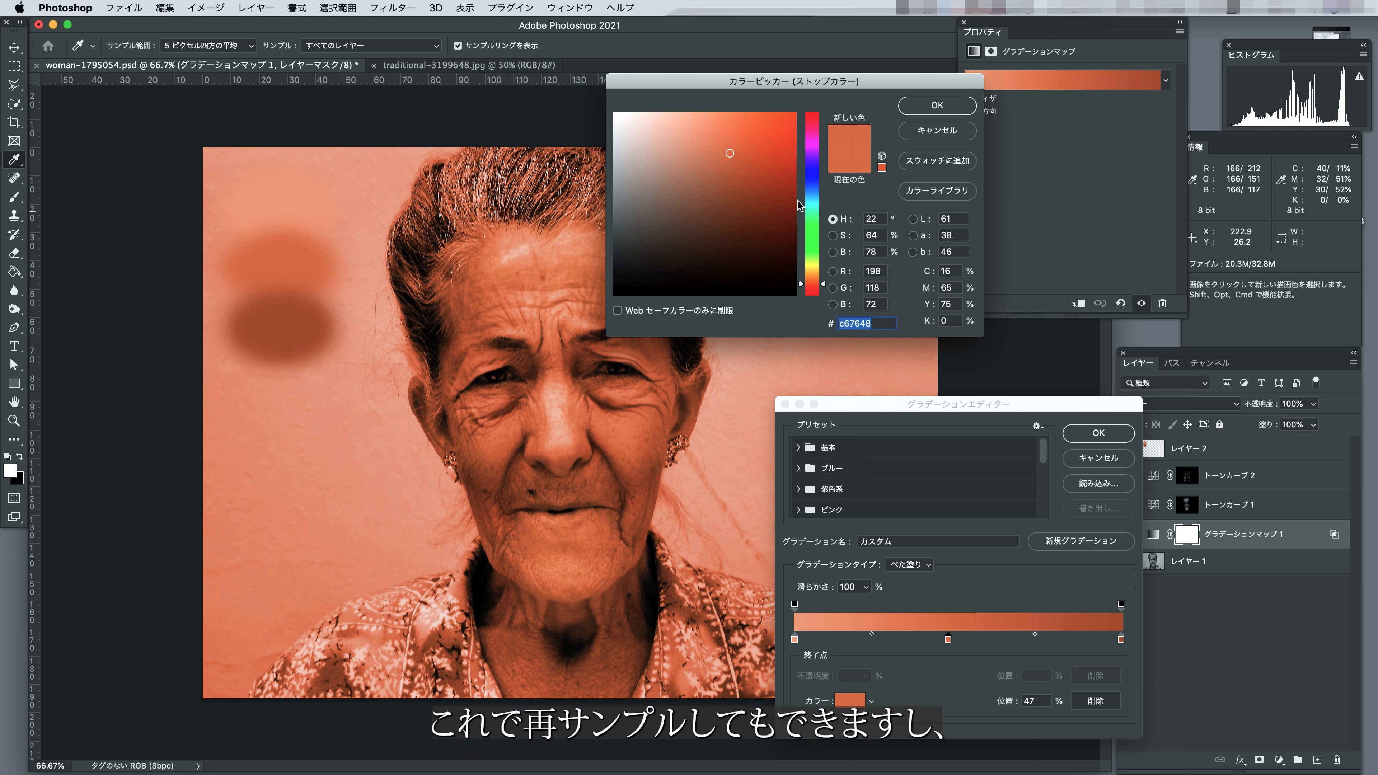
left_click(731, 157)
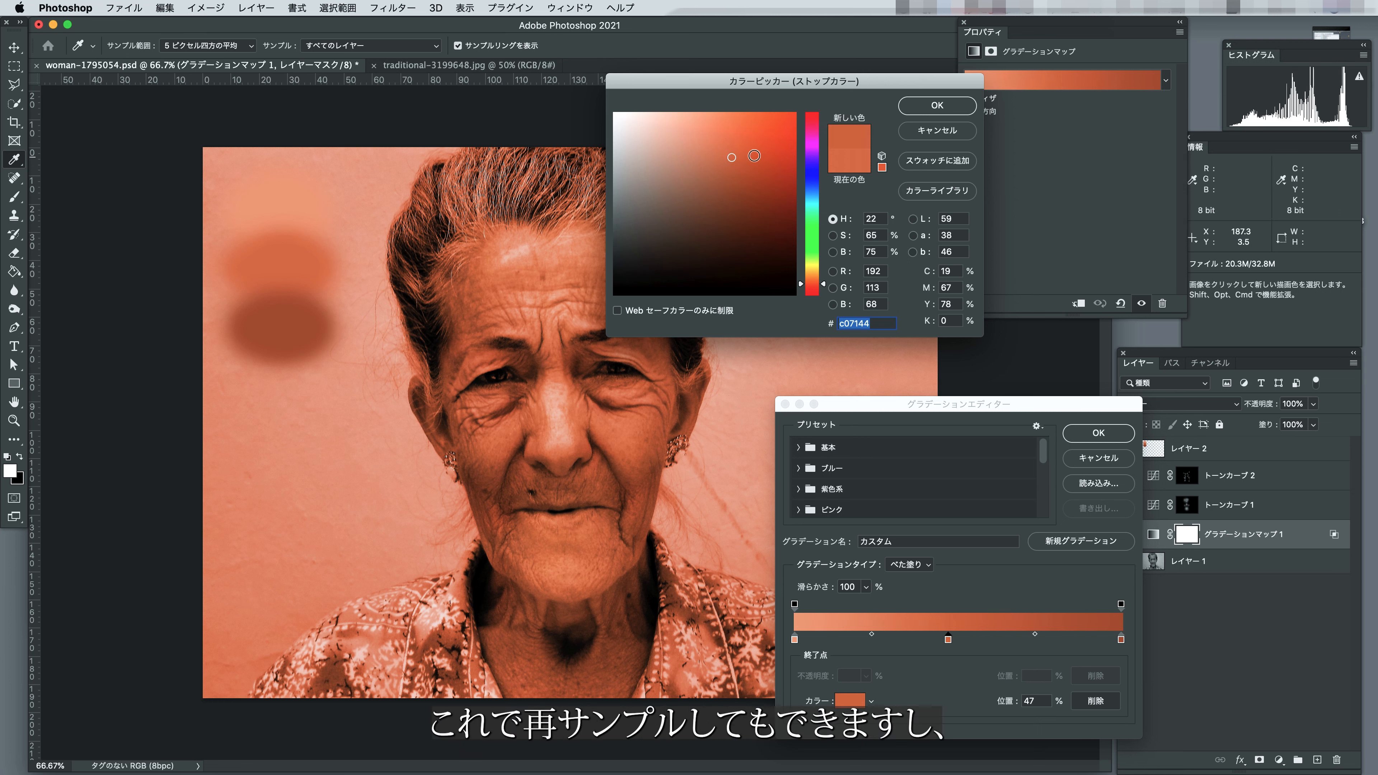
left_click(937, 105)
left_click(1096, 435)
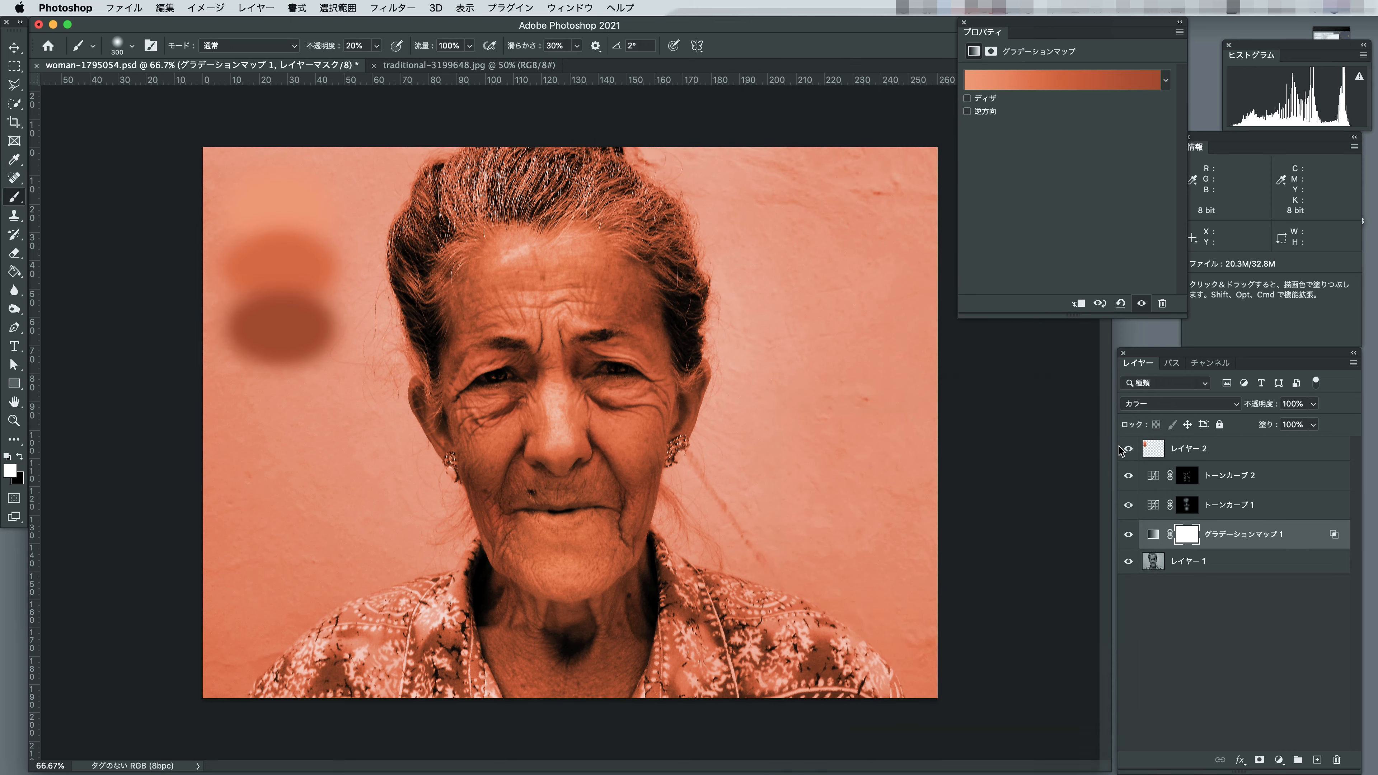
Add a Hue/Saturation adjustment layer above グラデーションマップ 1 and clip it to that layer.
left_click(1226, 754)
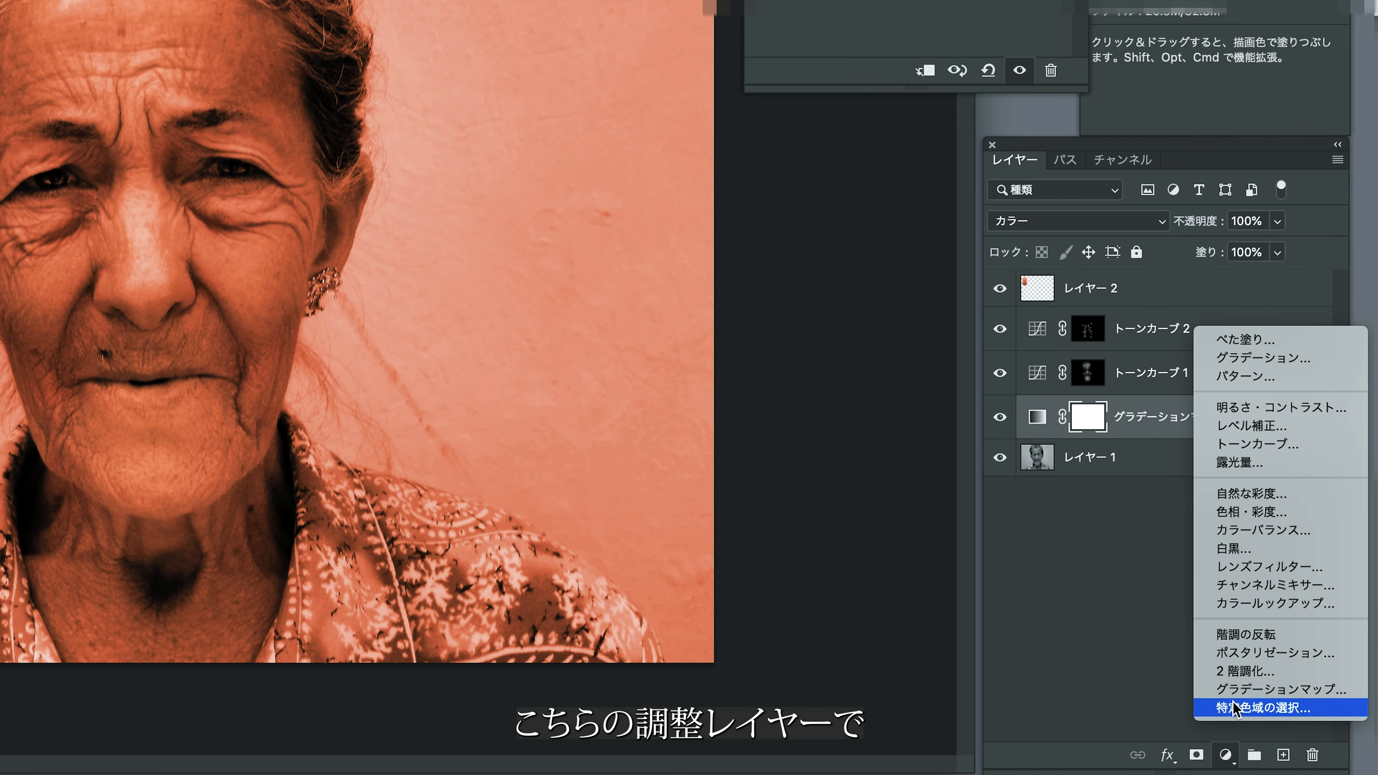
left_click(1225, 508)
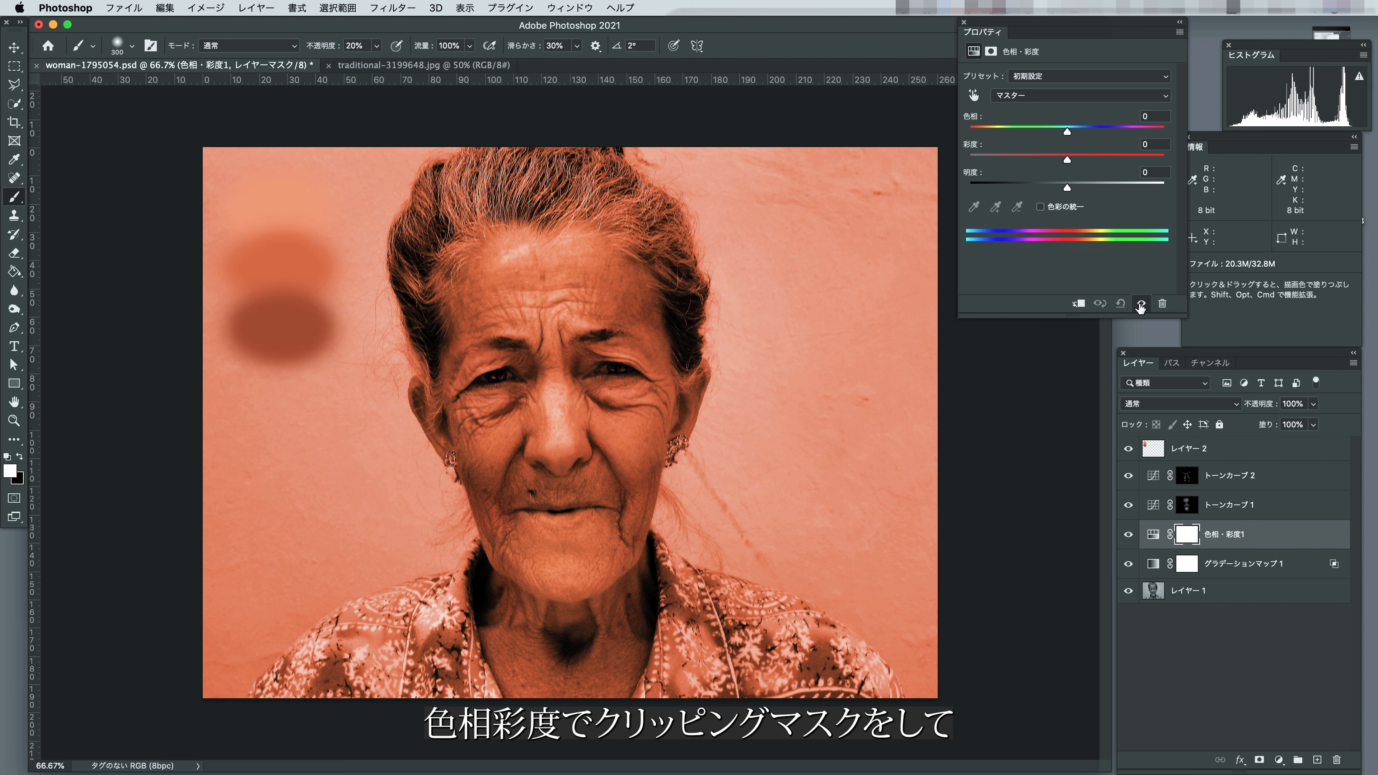
left_click(1078, 304)
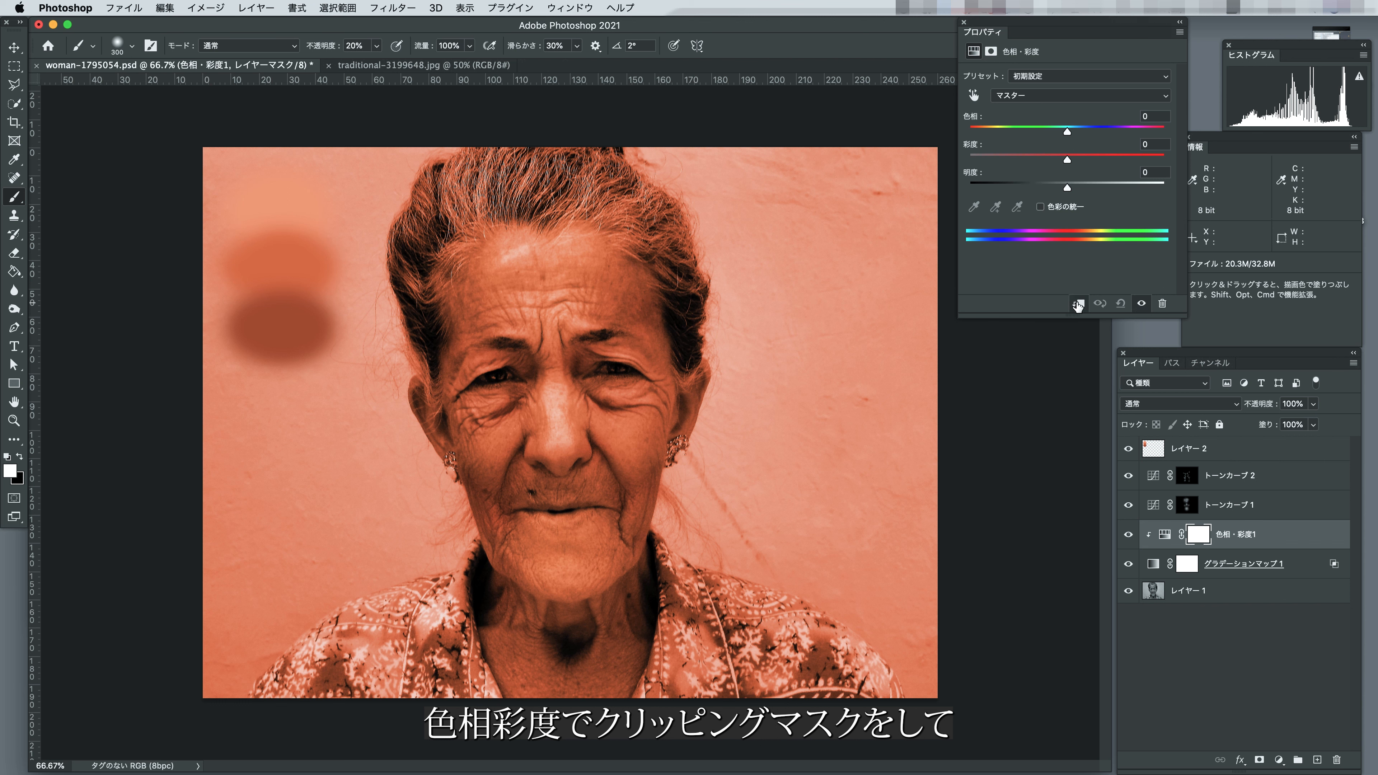
Set the Hue/Saturation layer's hue to +6, saturation to +11 and lightness to -14 for a yellower skin tone.
left_click_drag(1066, 133, 1066, 187)
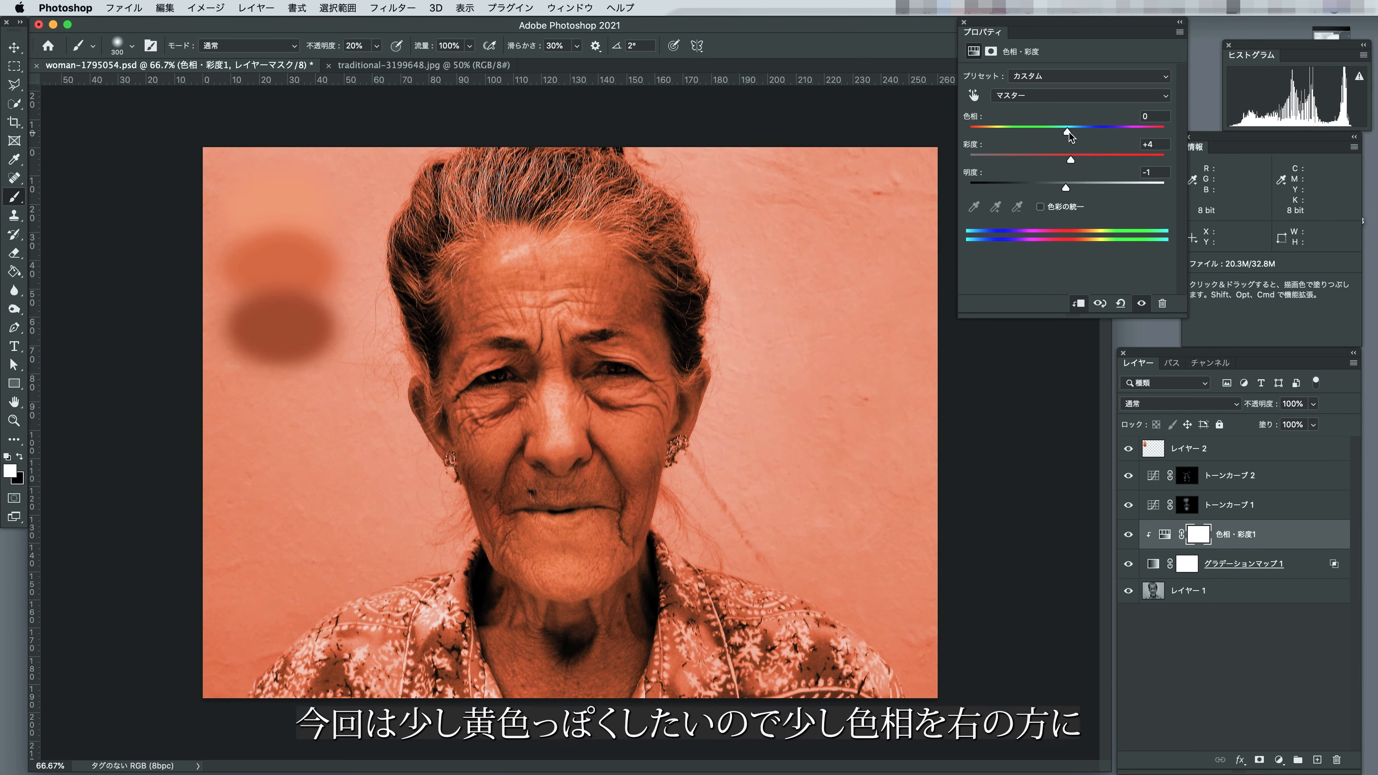
left_click(1069, 133)
left_click_drag(1068, 133, 1072, 136)
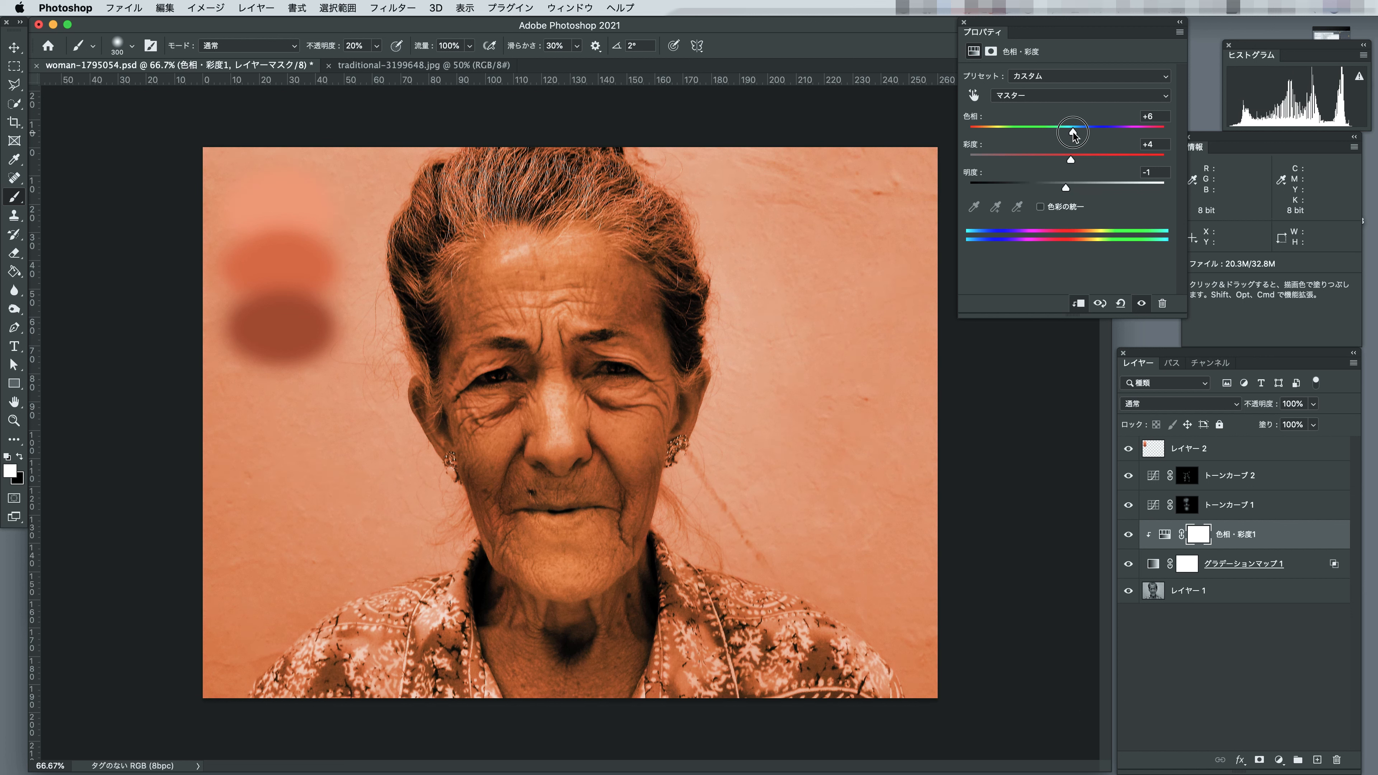
left_click_drag(1074, 135, 1073, 135)
left_click_drag(1071, 161, 1075, 132)
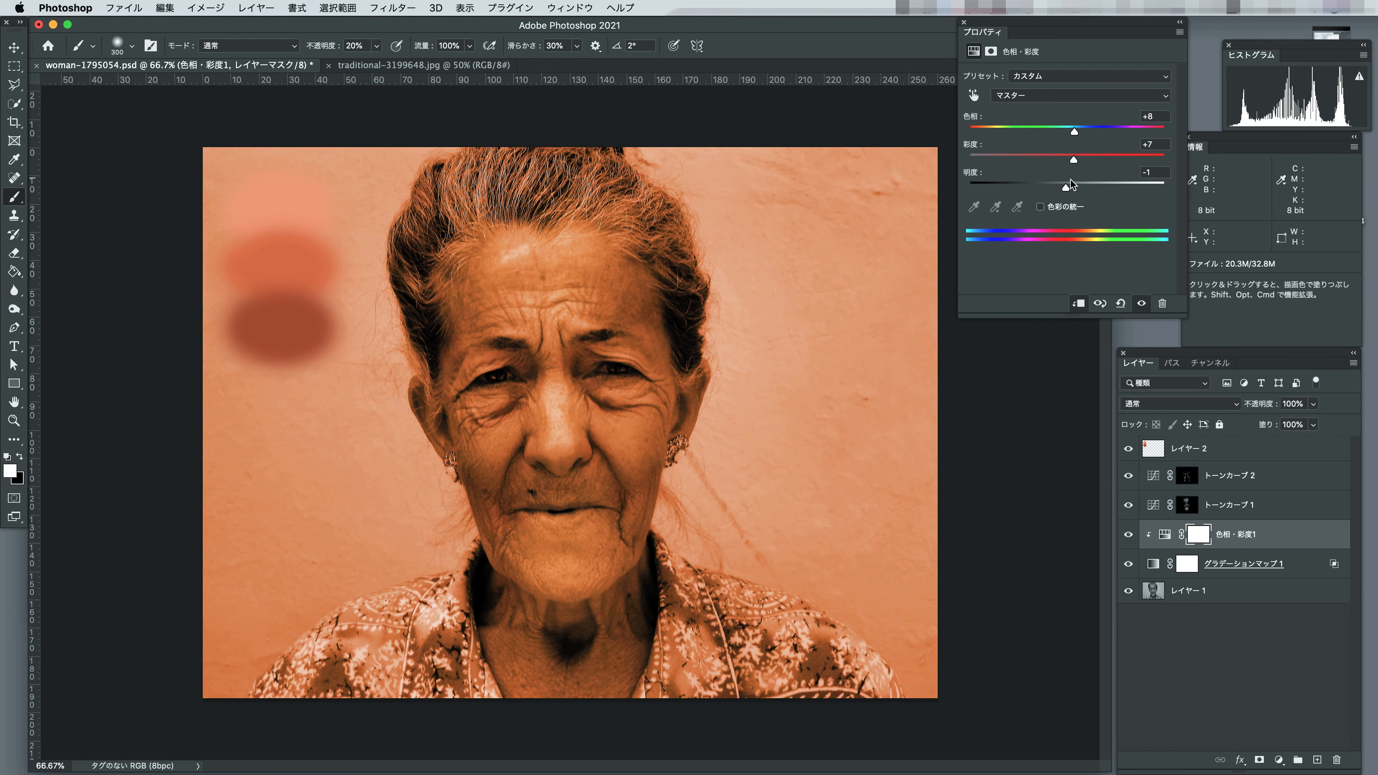
left_click_drag(1066, 190, 1073, 135)
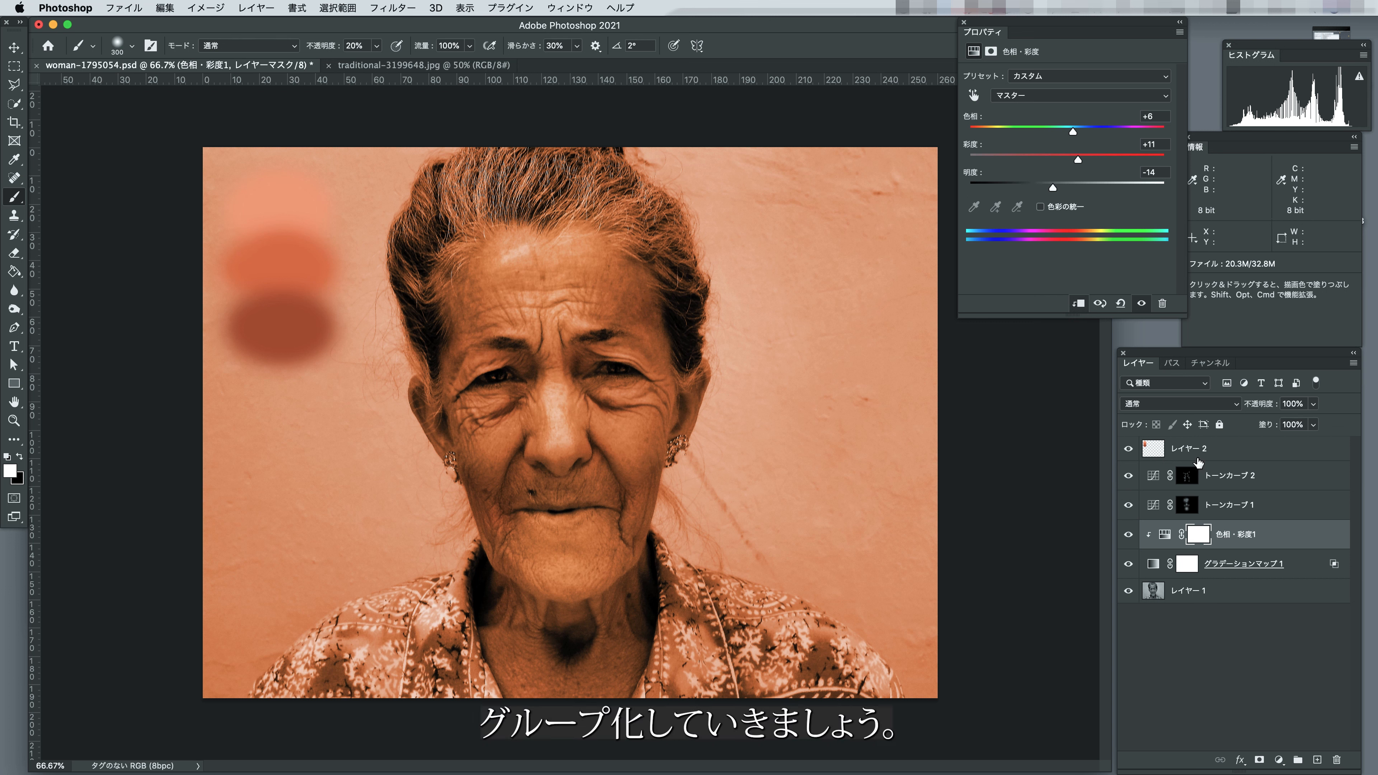
Hide the skin-sample layer レイヤー 2 and group all the adjustment layers from トーンカーブ 2 down to グラデーションマップ 1.
left_click(1127, 448)
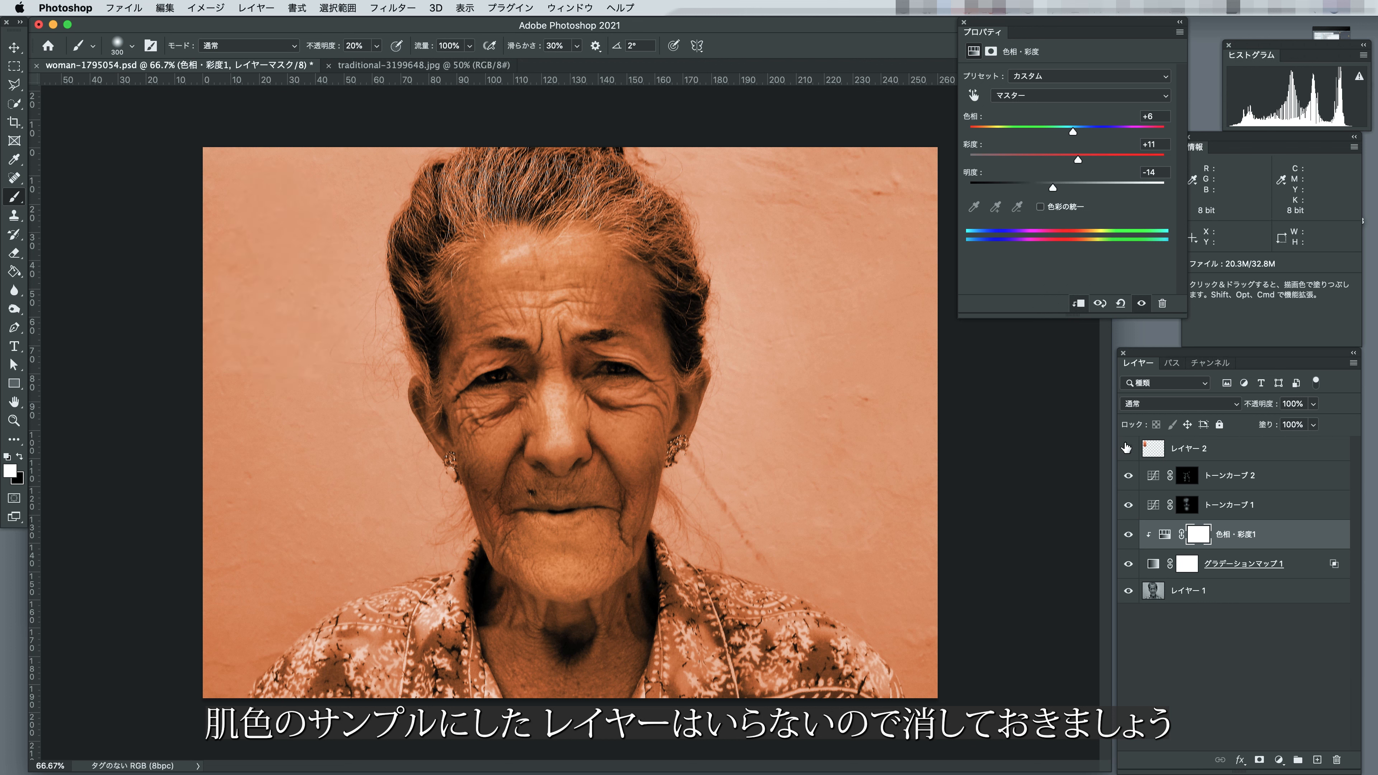
left_click(1236, 475)
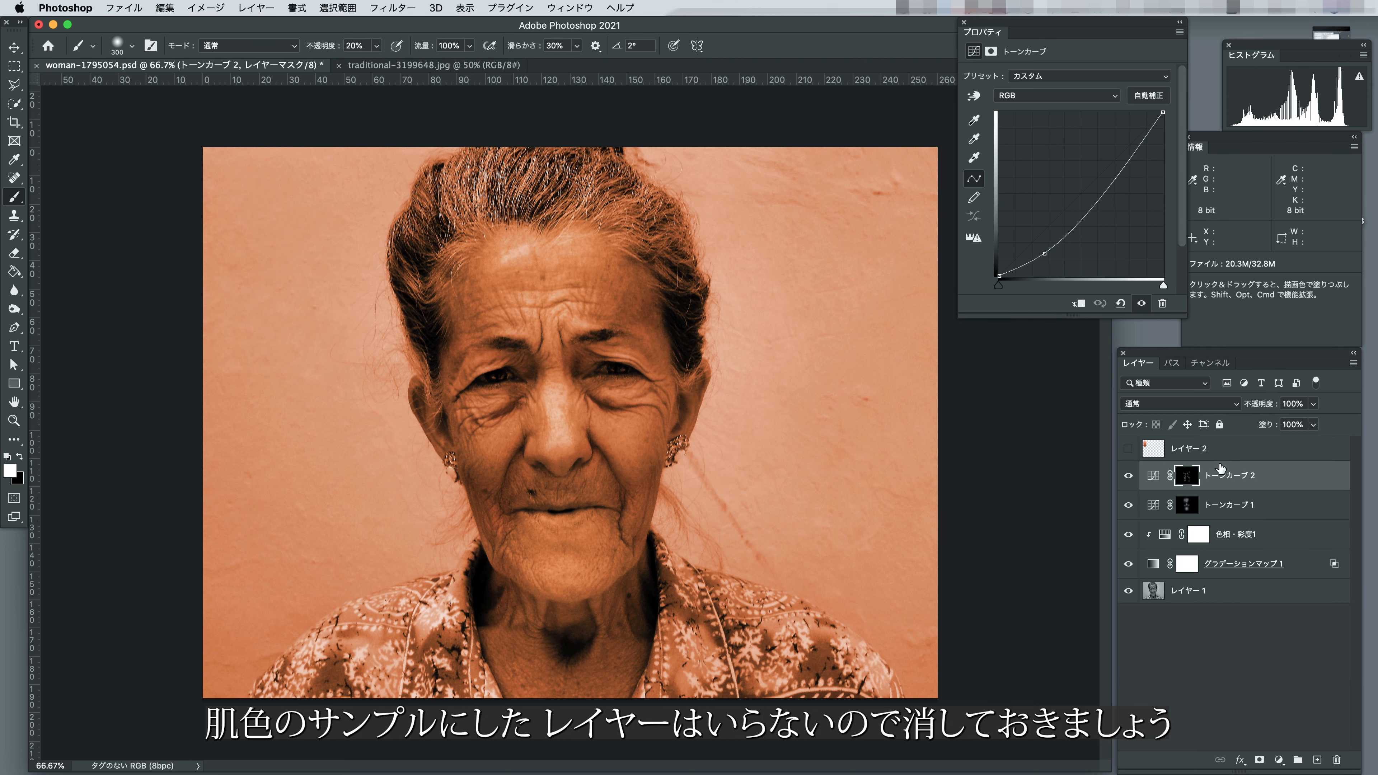
left_click(1254, 536, "shift")
left_click(1247, 482)
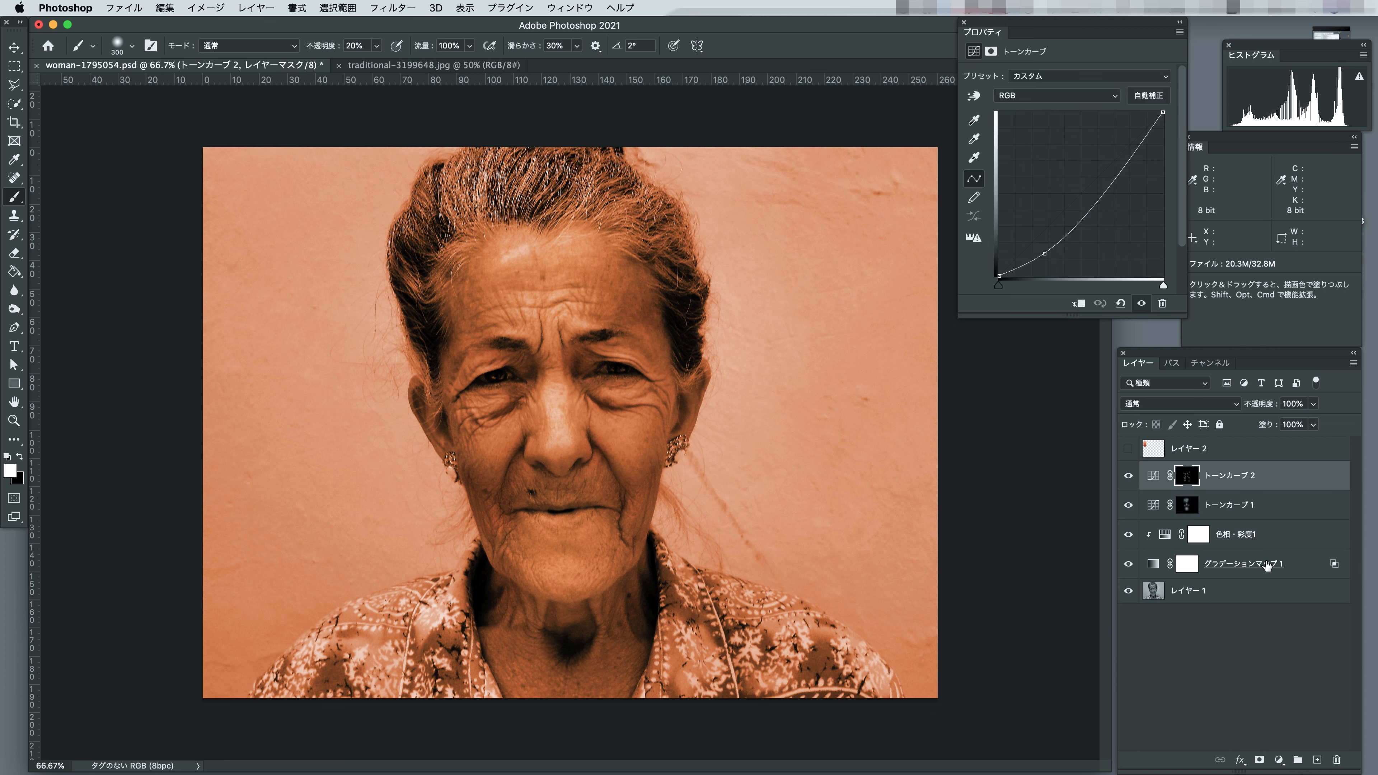
left_click(1267, 565, "shift")
left_click(1298, 761)
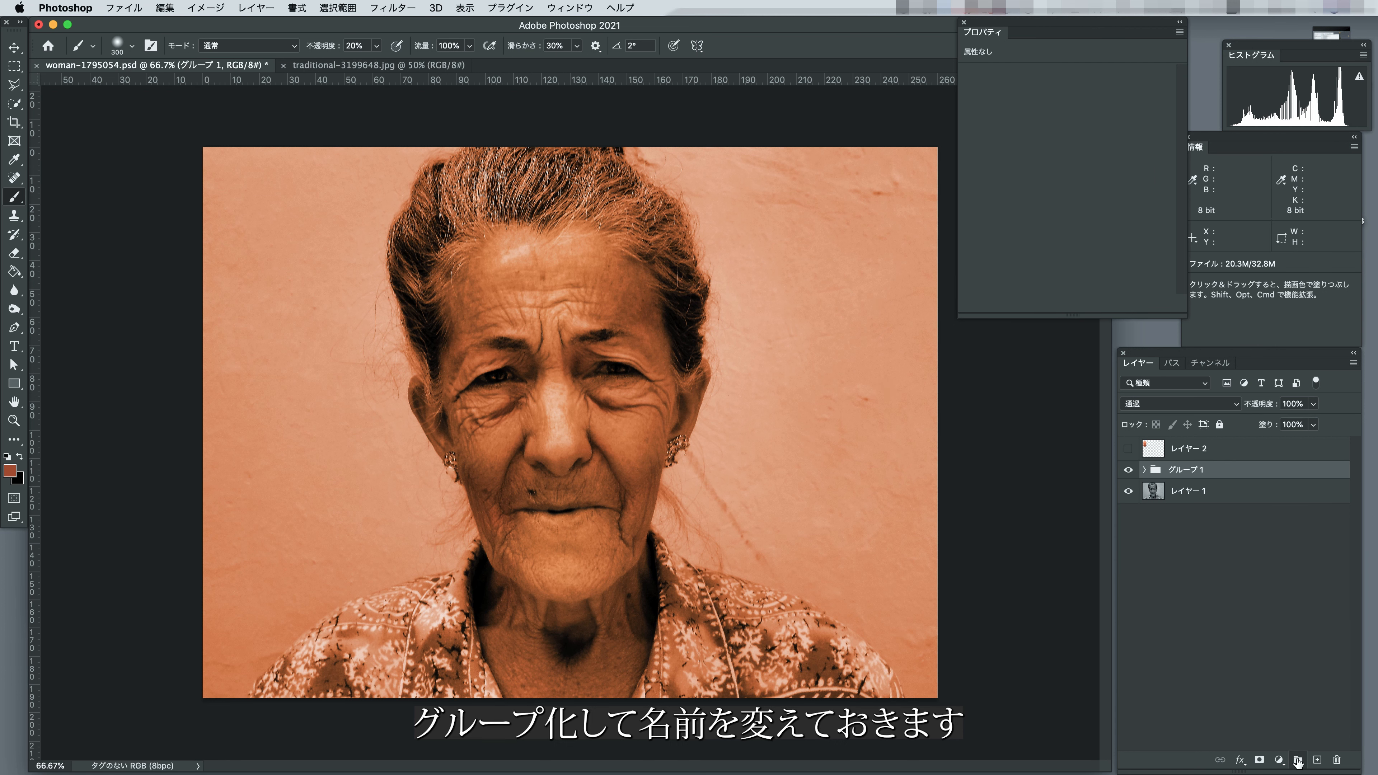
Rename the group of adjustment layers as skin.
double_click(1188, 470)
type("skin")
key("Return")
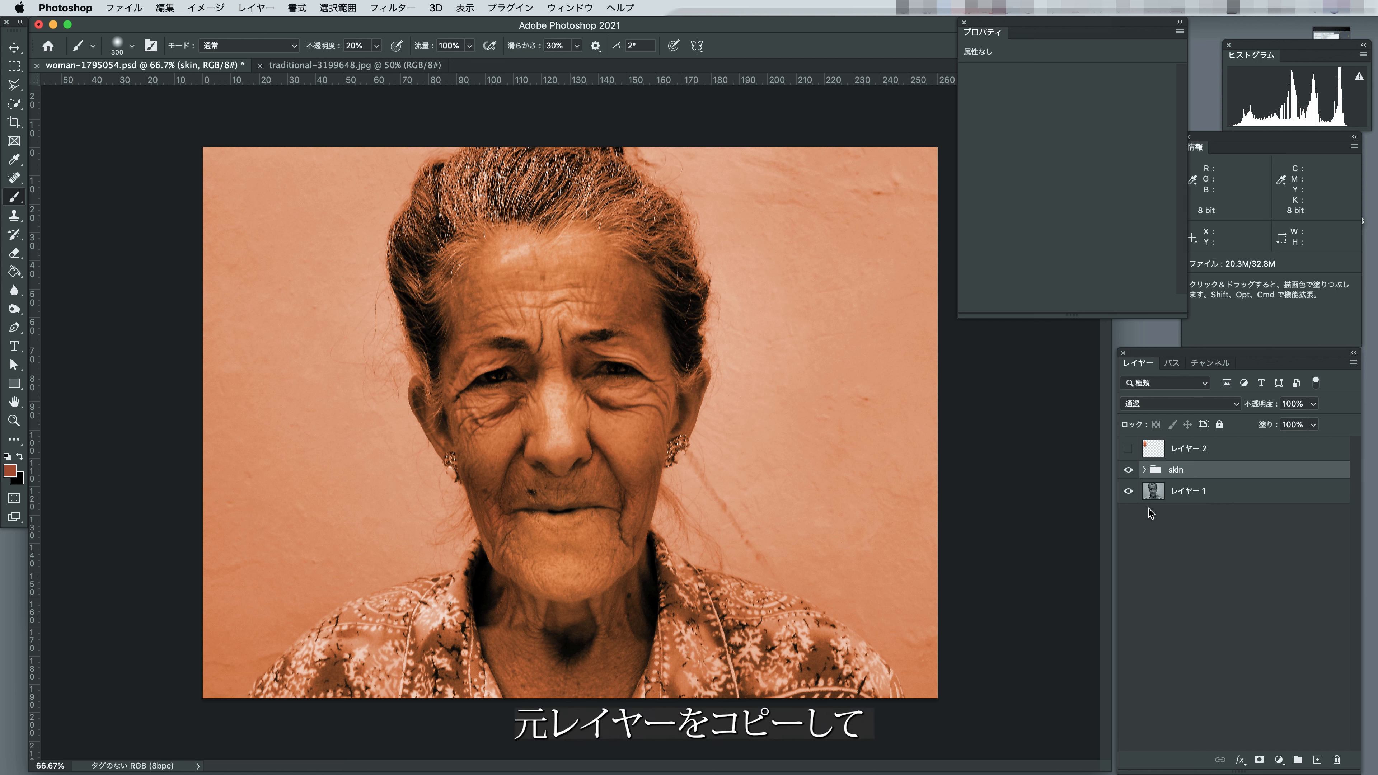
Duplicate レイヤー 1 with the original hidden and run Select Subject on the copy to select the woman.
left_click_drag(1275, 499, 1317, 760)
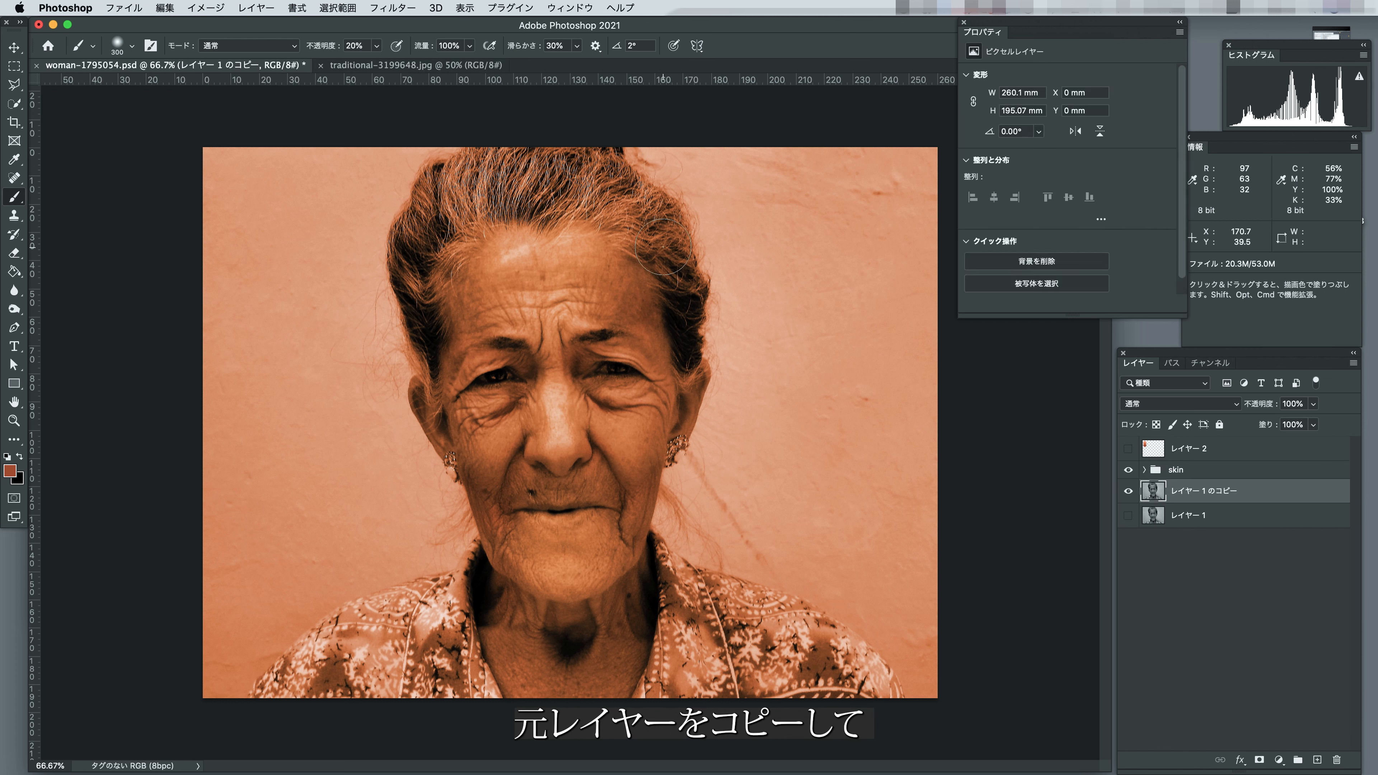
left_click(335, 7)
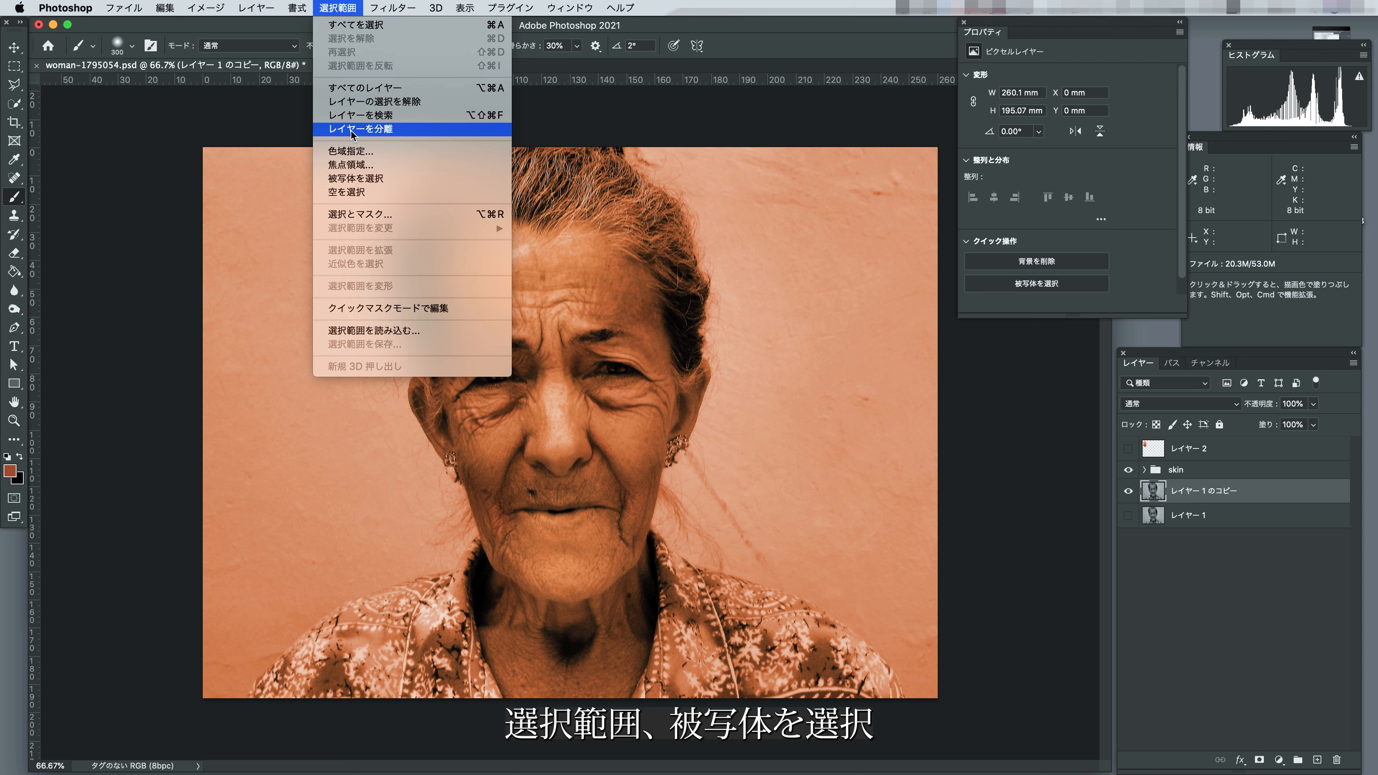
left_click(356, 179)
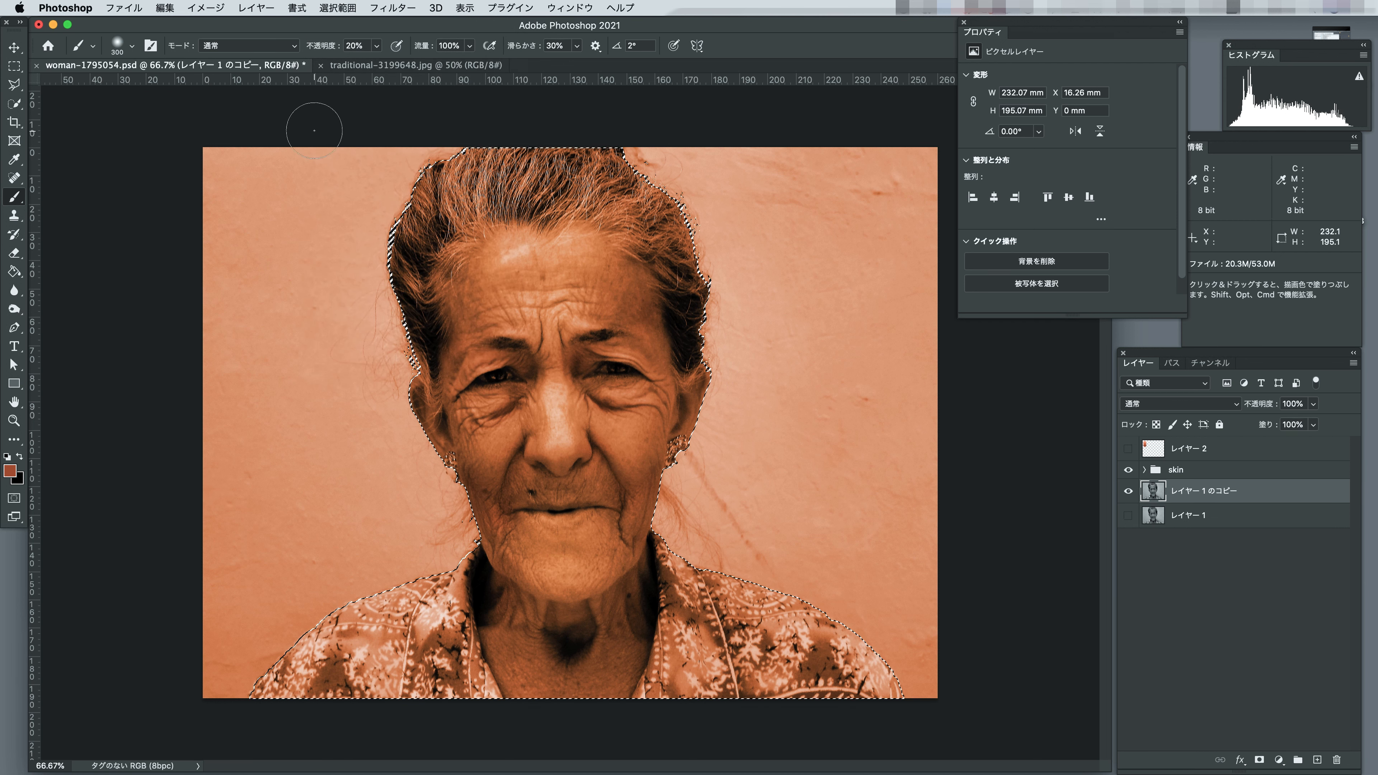
Refine the subject selection in Select and Mask using the Object Aware refine mode and apply it.
key("m")
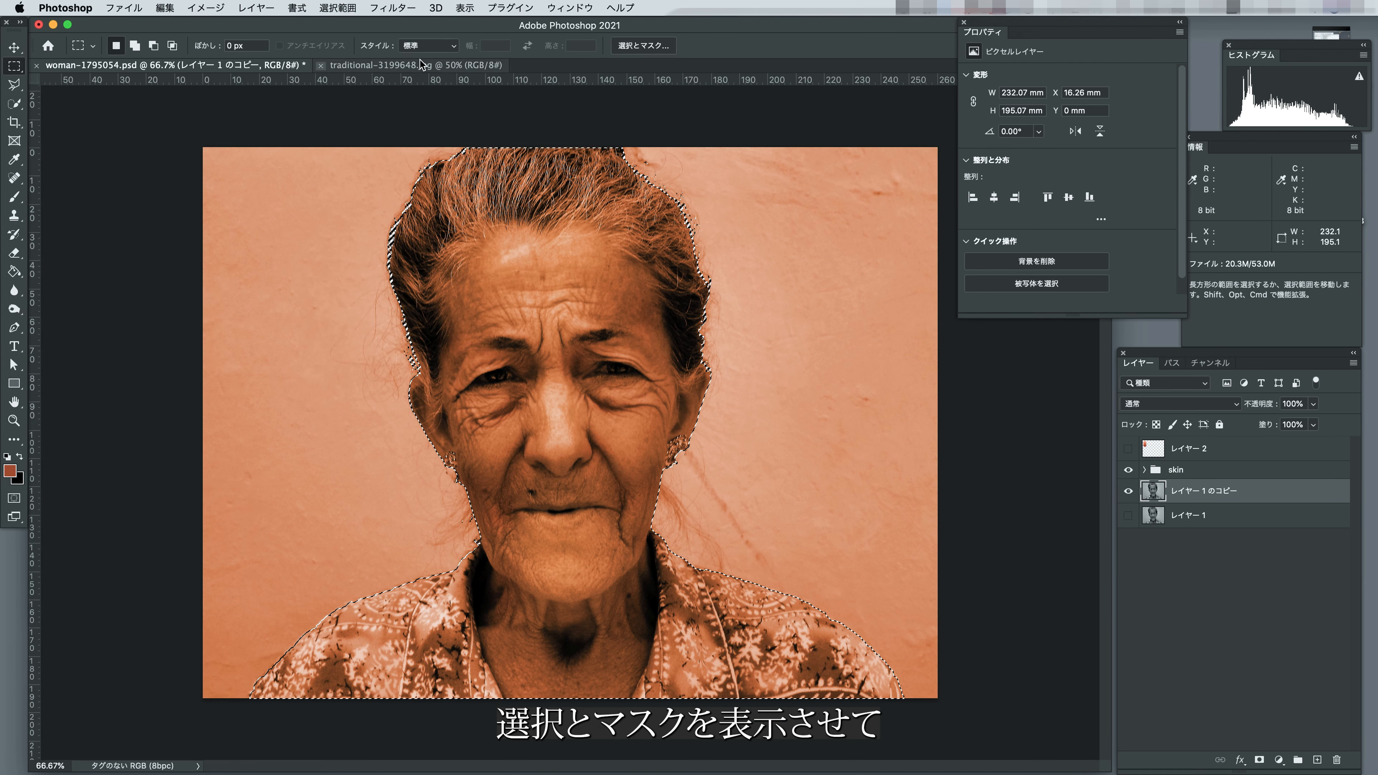
left_click(629, 47)
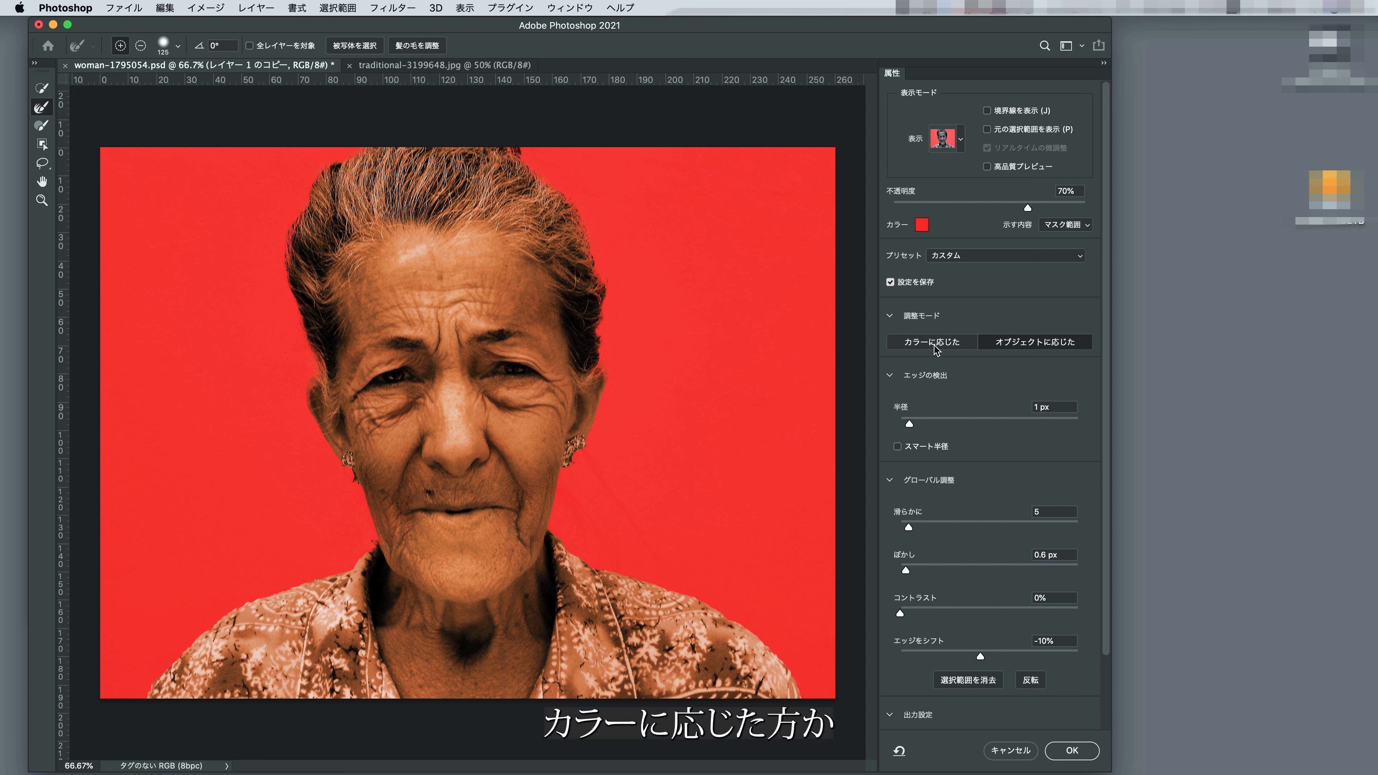
left_click(1014, 343)
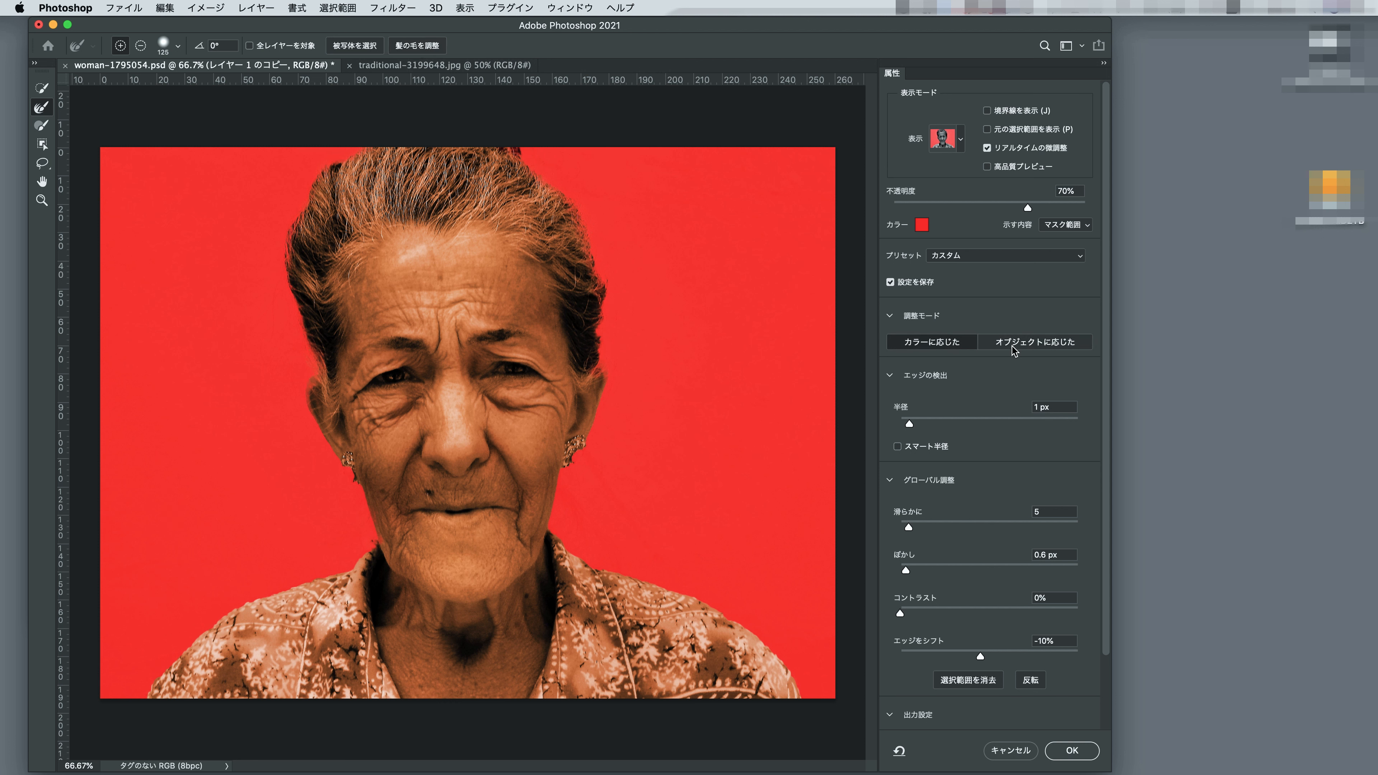
left_click(1039, 343)
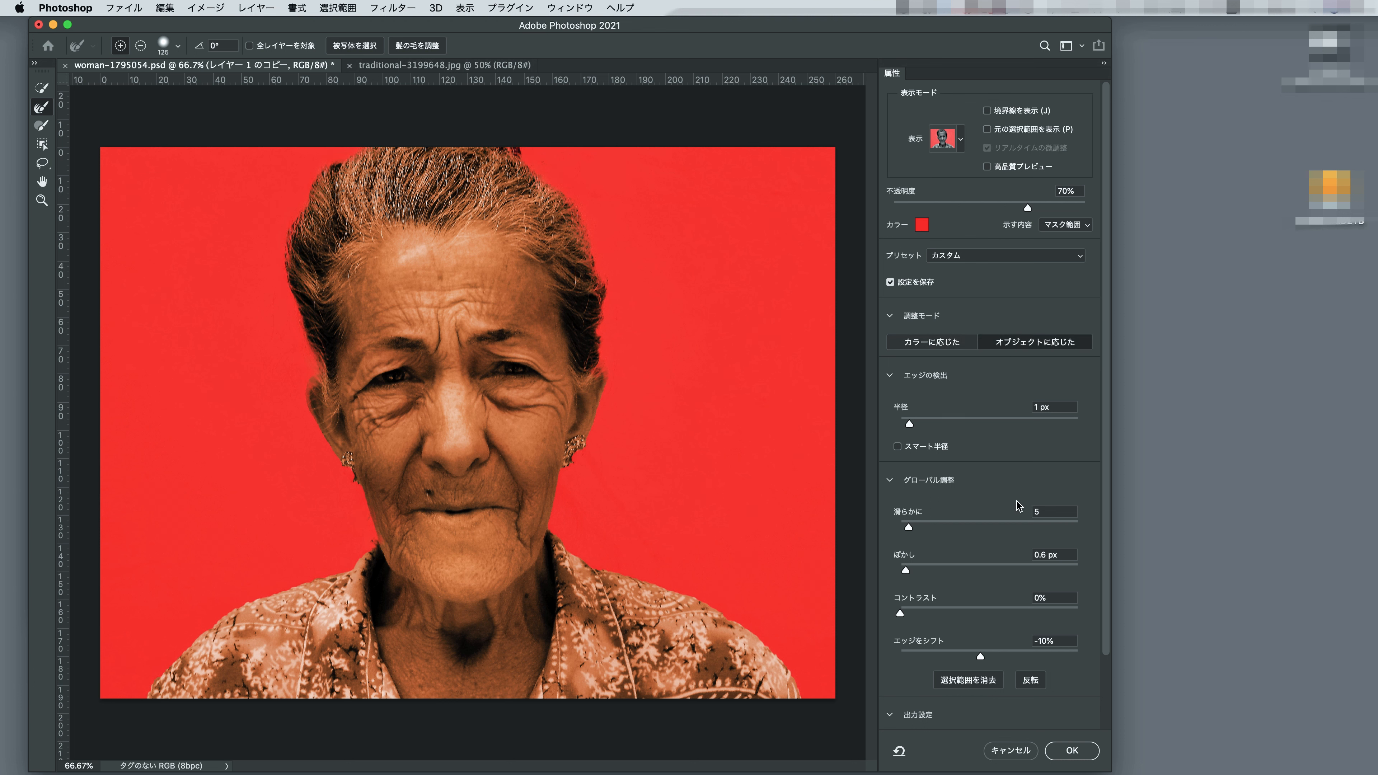
left_click(1071, 753)
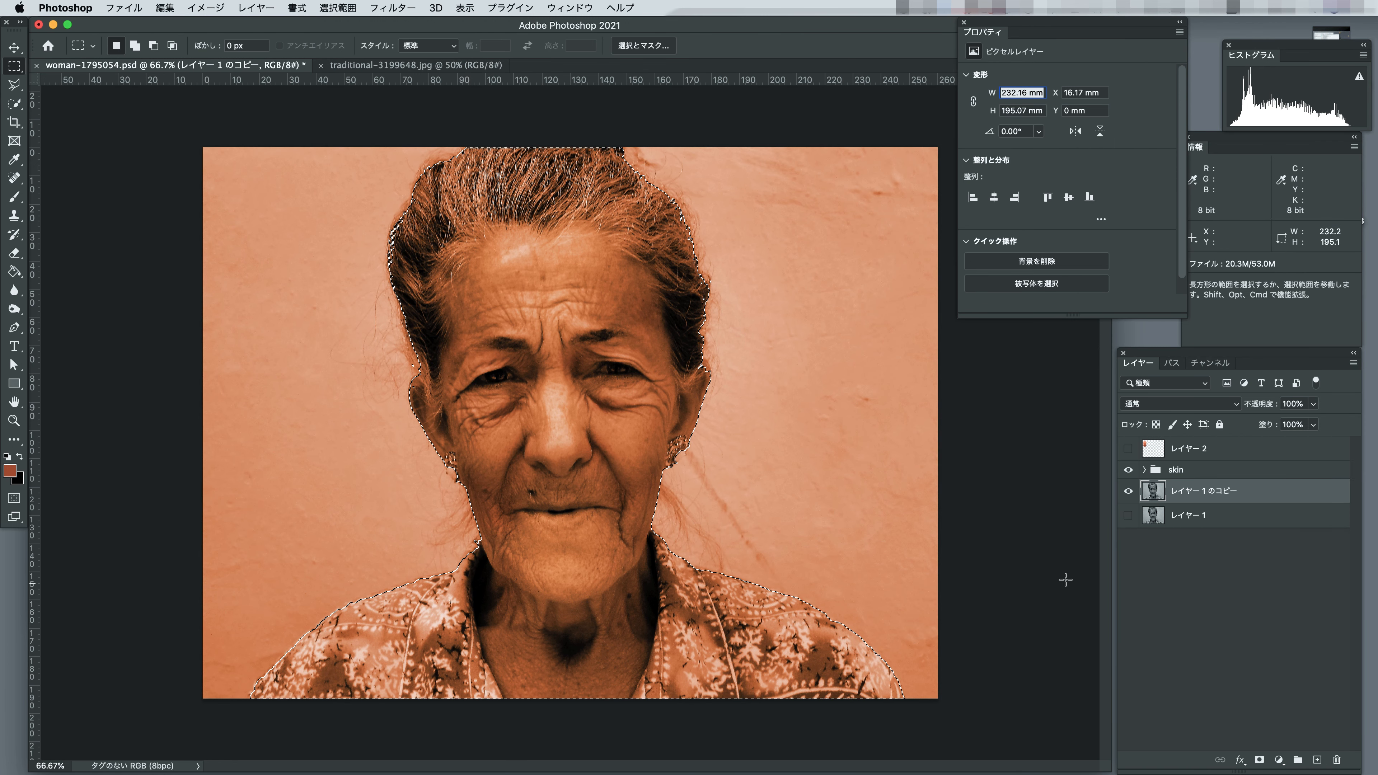
Show the woman's selection as a quick mask and set the Brush to 100% opacity for retouching around the ear.
left_click(15, 501)
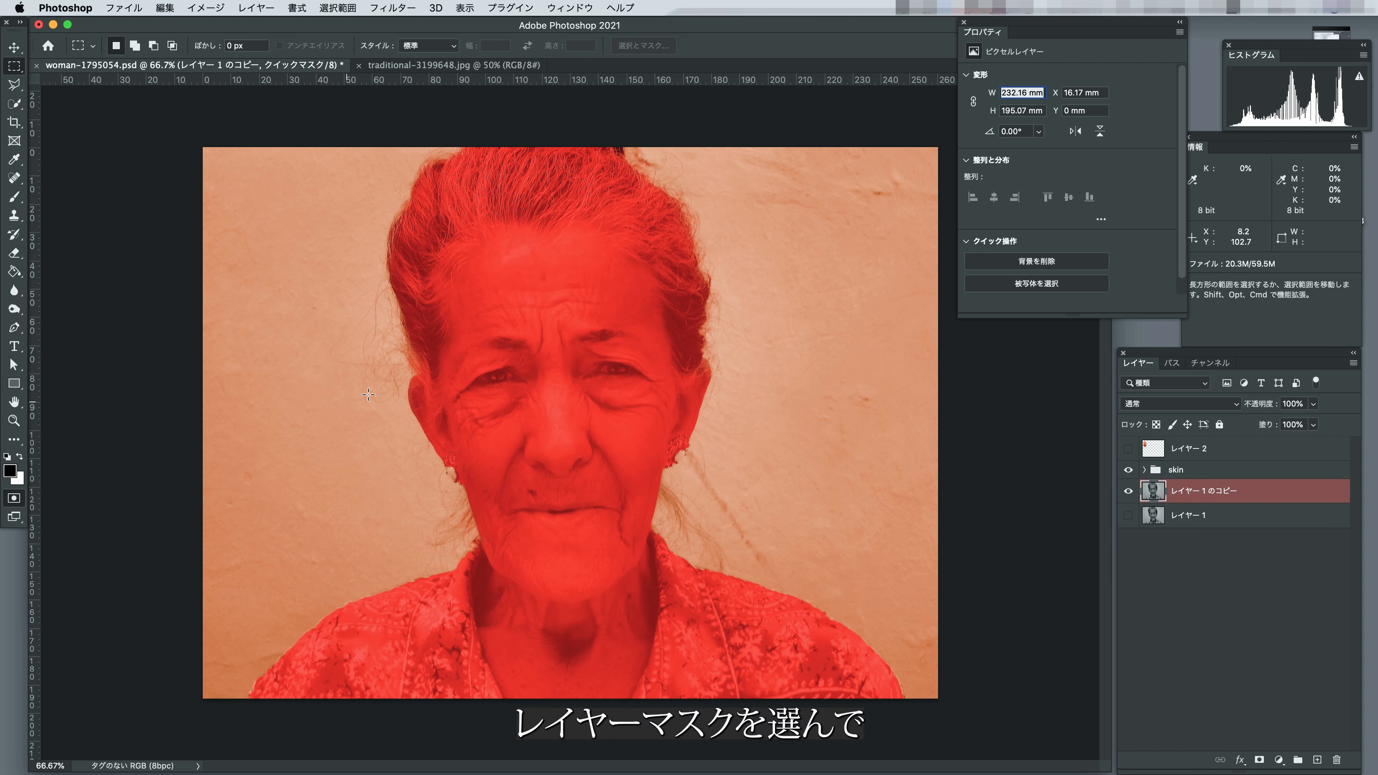
key("z")
left_click(419, 399)
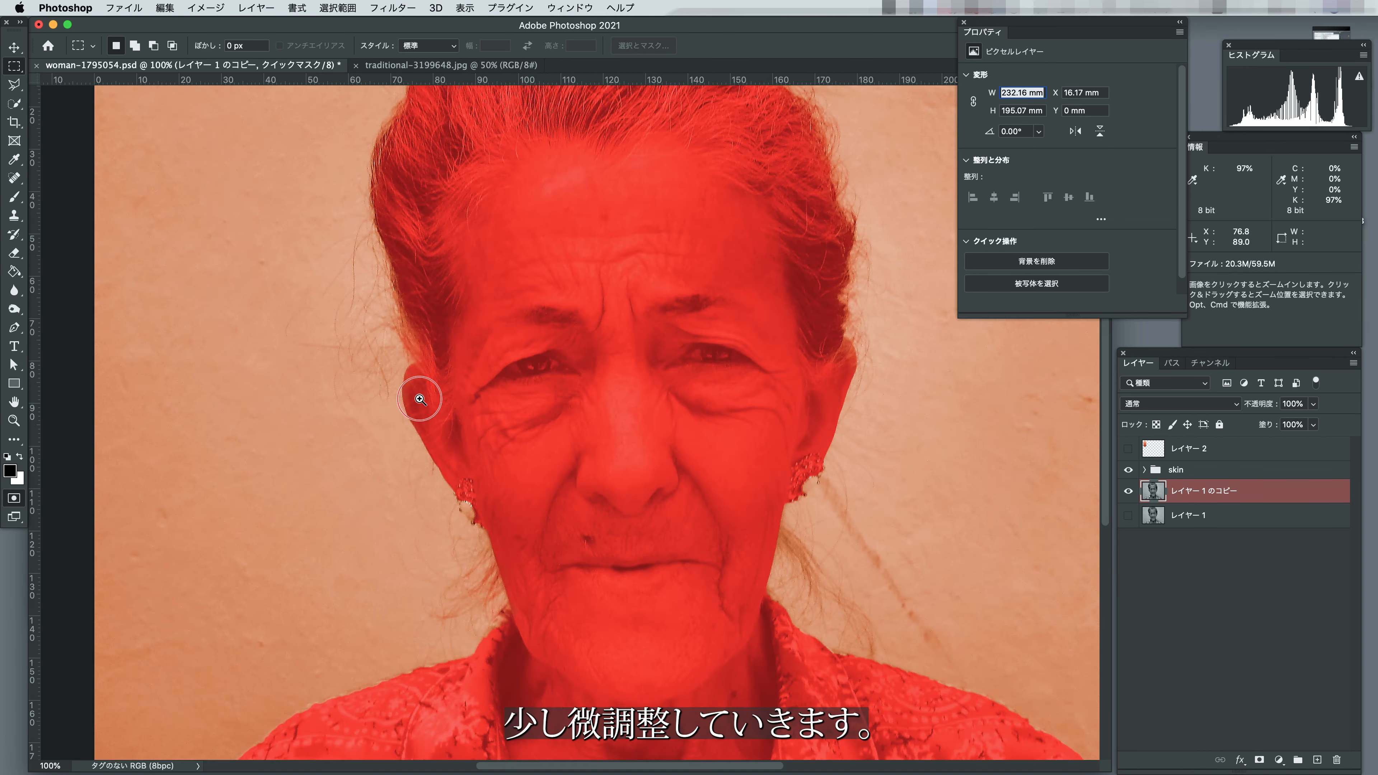
left_click(416, 394)
left_click(417, 393)
left_click(15, 197)
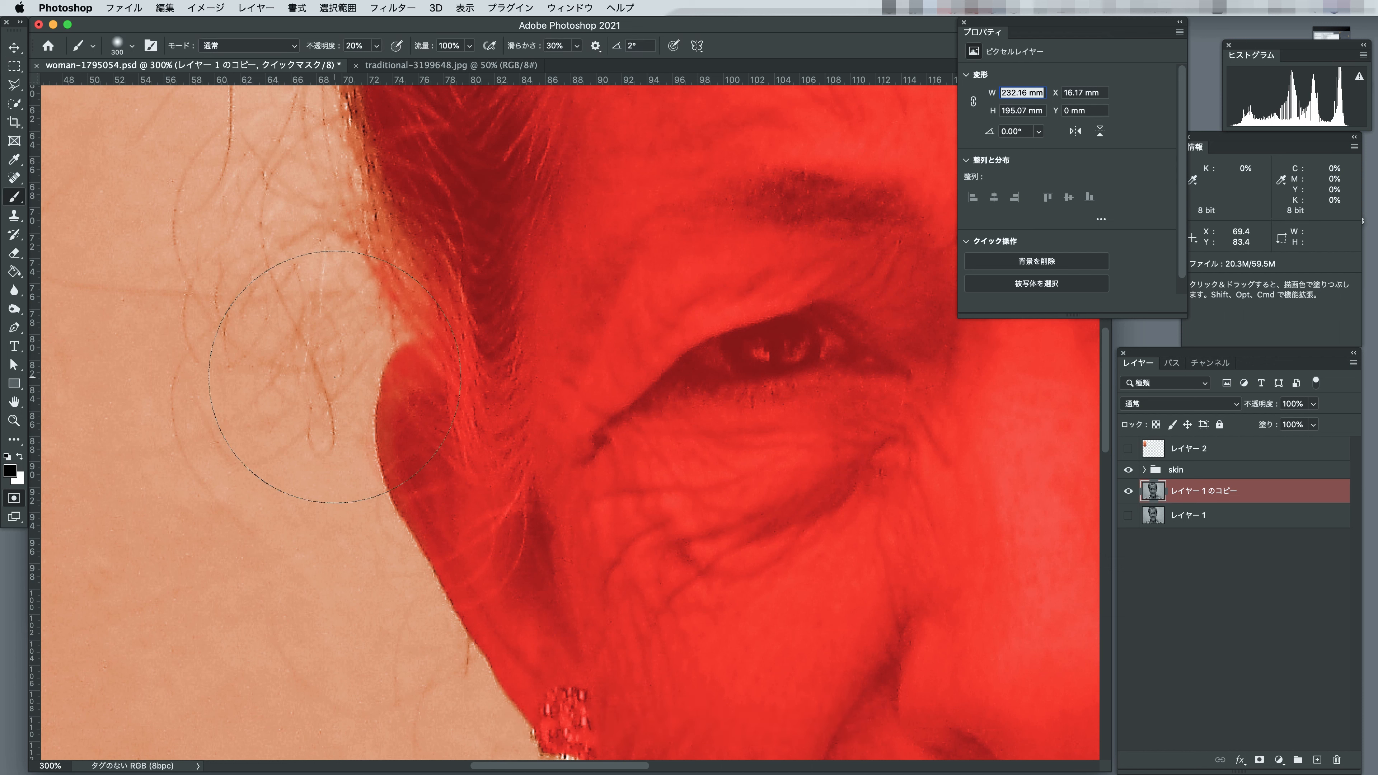
left_click(376, 46)
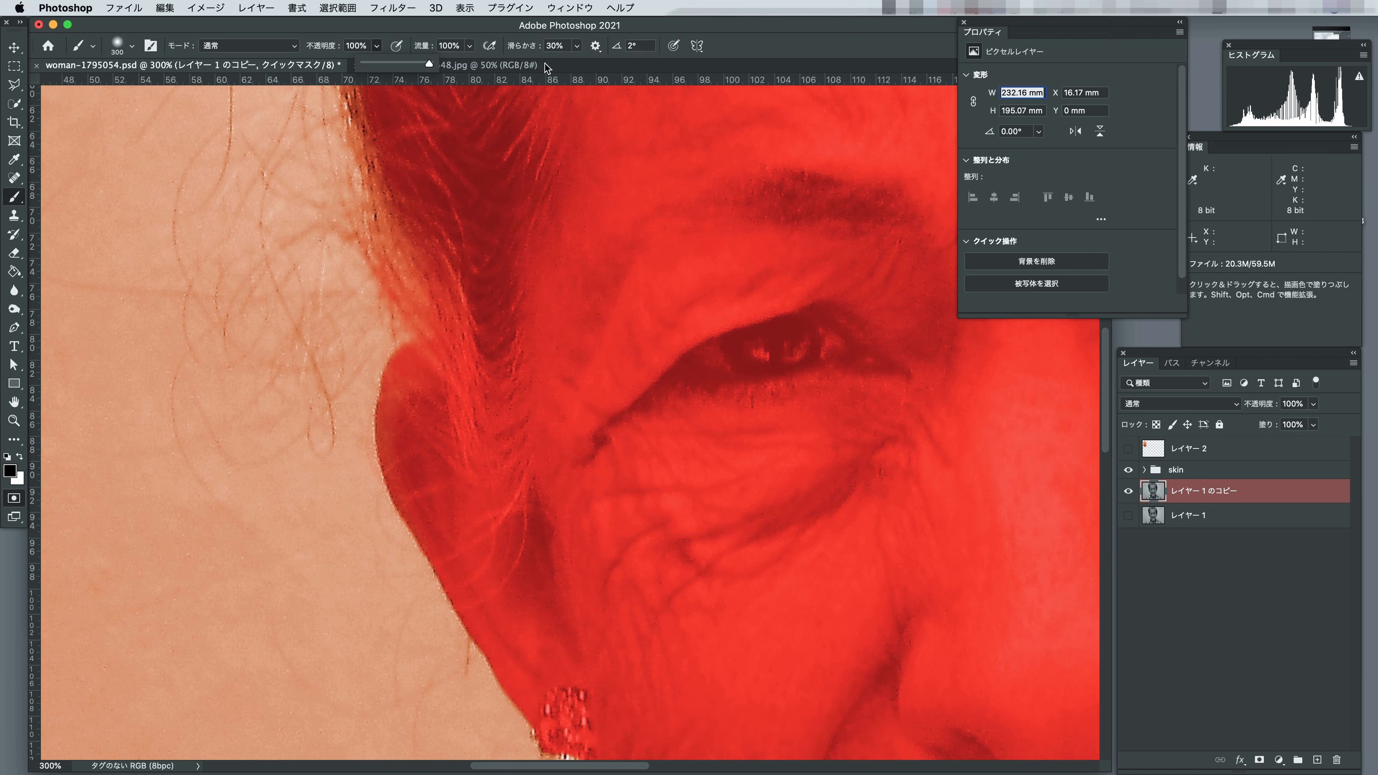
Try black and white brush strokes over the ear in the quick mask, undoing each one.
mouse_move(420, 409)
left_mouse_down()
mouse_move(369, 434)
mouse_move(348, 423)
mouse_move(311, 352)
mouse_move(349, 400)
mouse_move(332, 374)
mouse_move(437, 460)
left_mouse_up()
key("super+z")
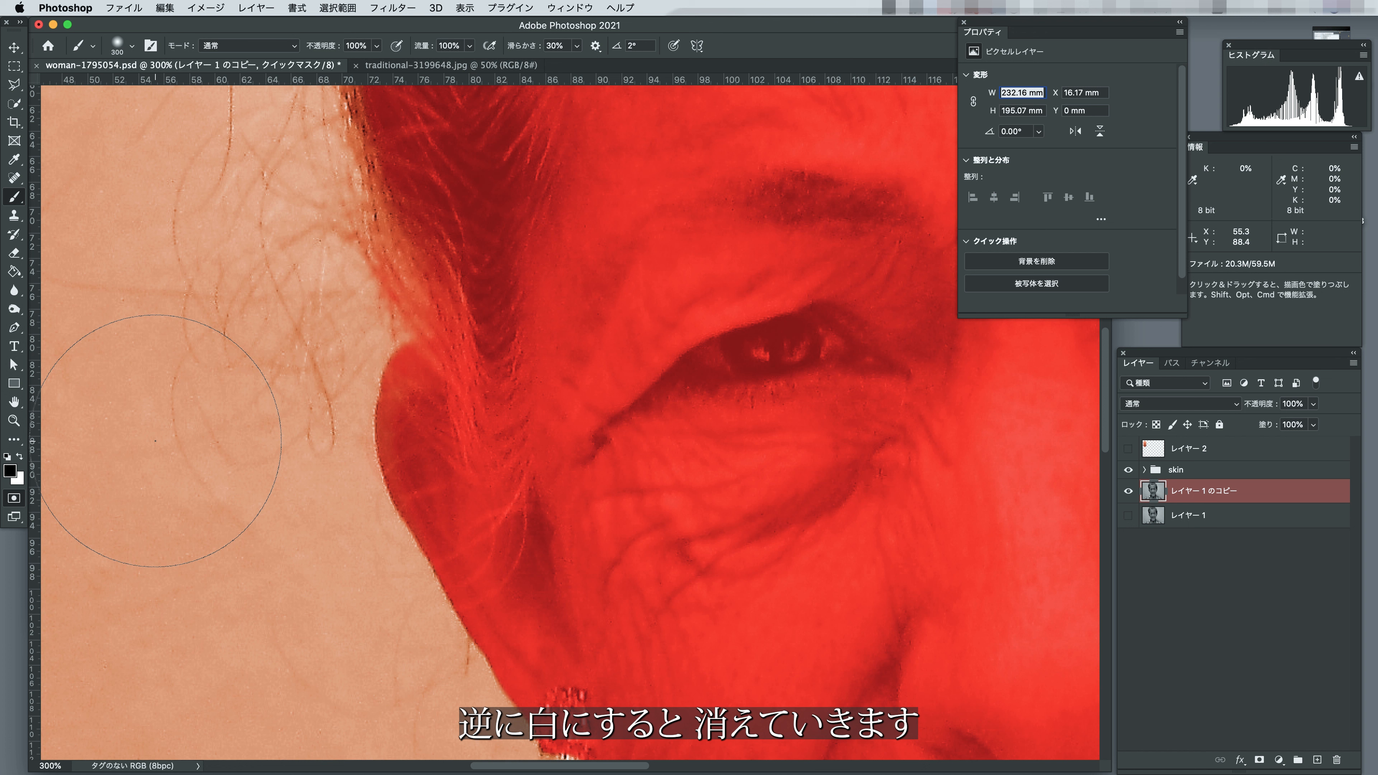
mouse_move(402, 472)
left_mouse_down()
mouse_move(433, 450)
mouse_move(421, 436)
mouse_move(435, 459)
left_mouse_up()
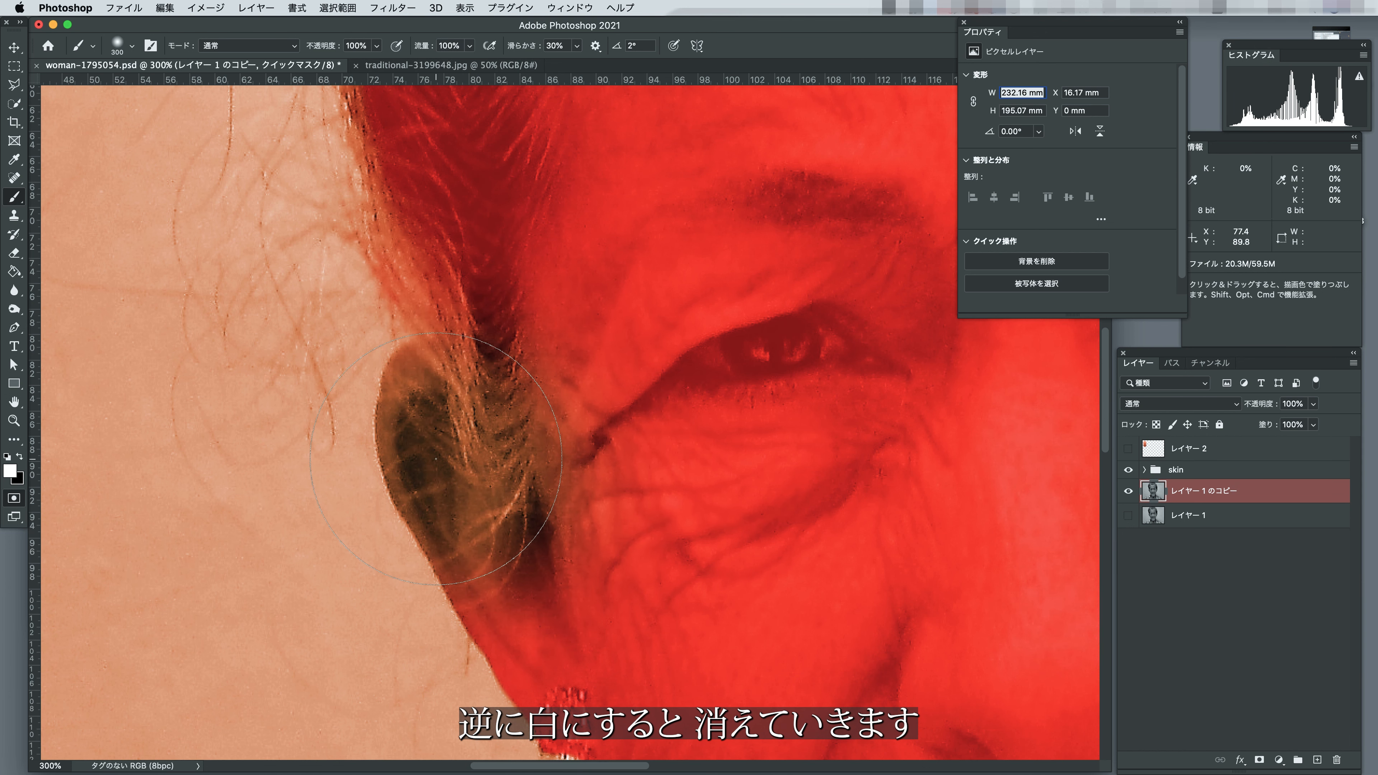
key("super+z")
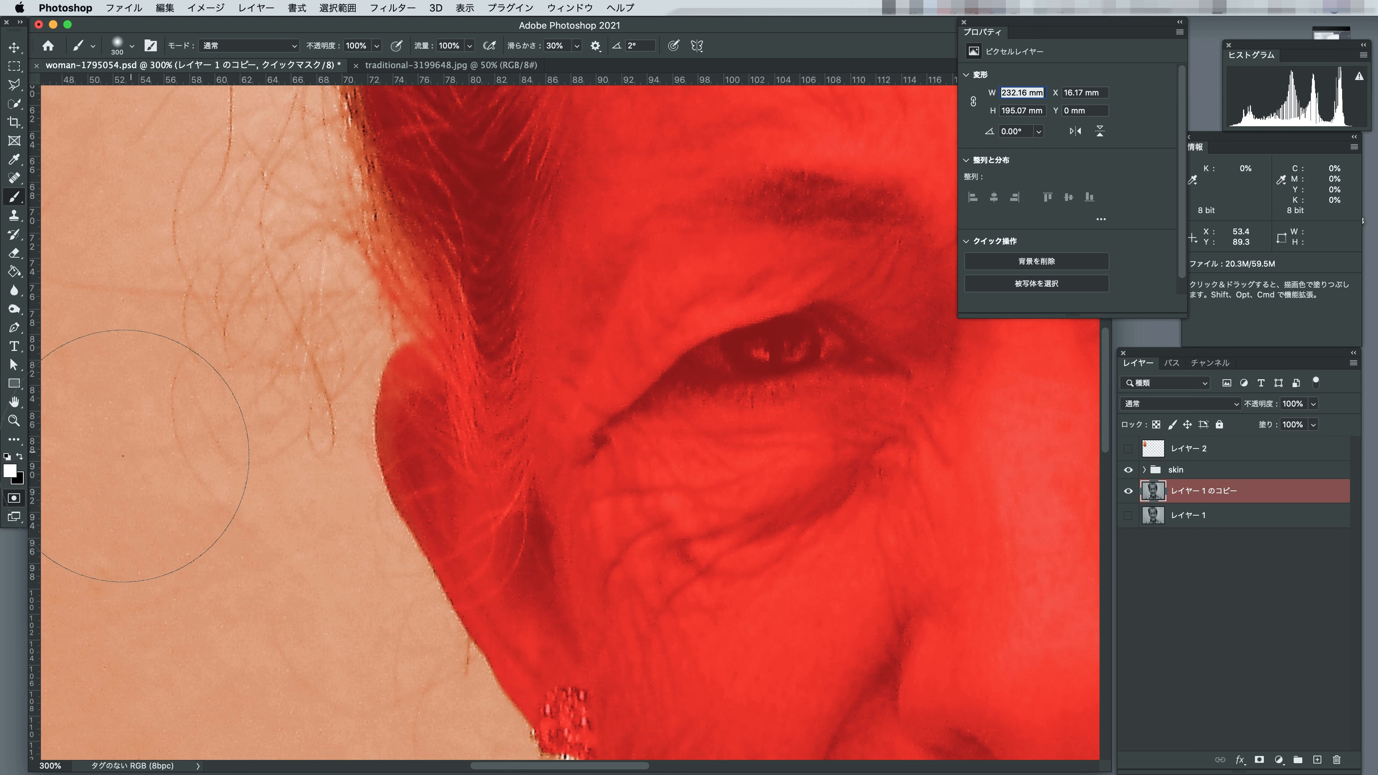
Paint black with a smaller brush along the edges of both ears to cover them completely in the quick mask.
left_click(19, 456)
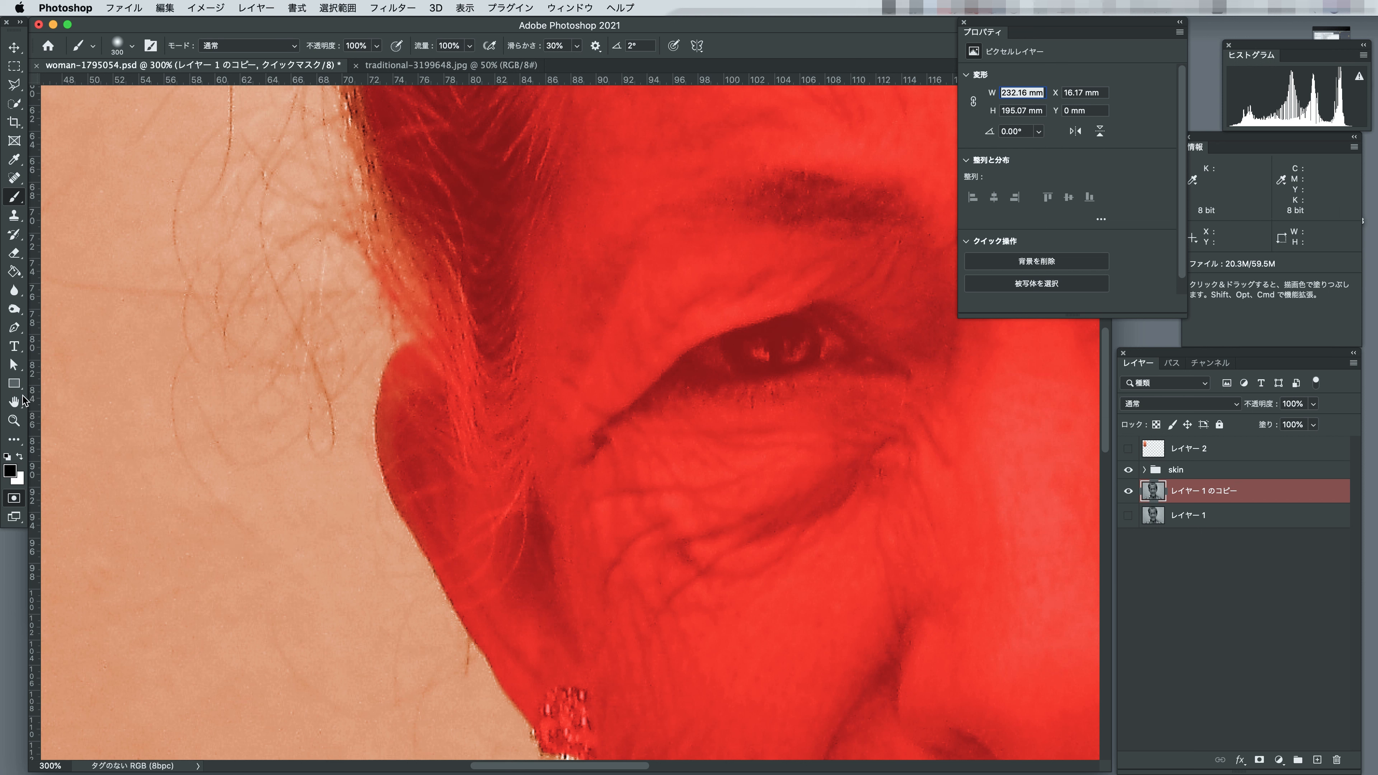
key("bracketleft")
key("bracketleft")
key("bracketleft")
key("bracketleft")
key("bracketleft")
key("bracketleft")
key("bracketleft")
key("bracketleft")
key("bracketleft")
key("bracketleft")
key("bracketleft")
key("bracketleft")
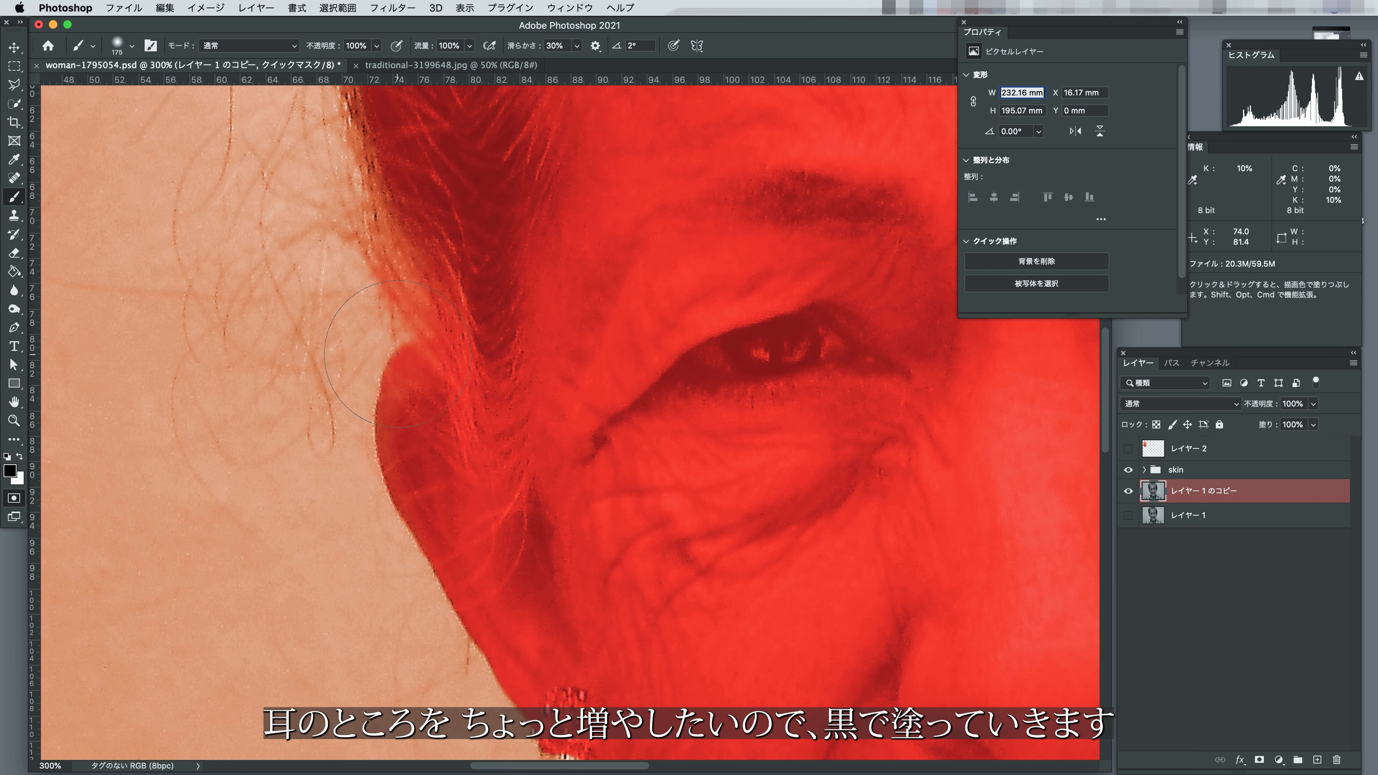
mouse_move(403, 447)
left_mouse_down()
mouse_move(383, 411)
mouse_move(410, 364)
left_mouse_up()
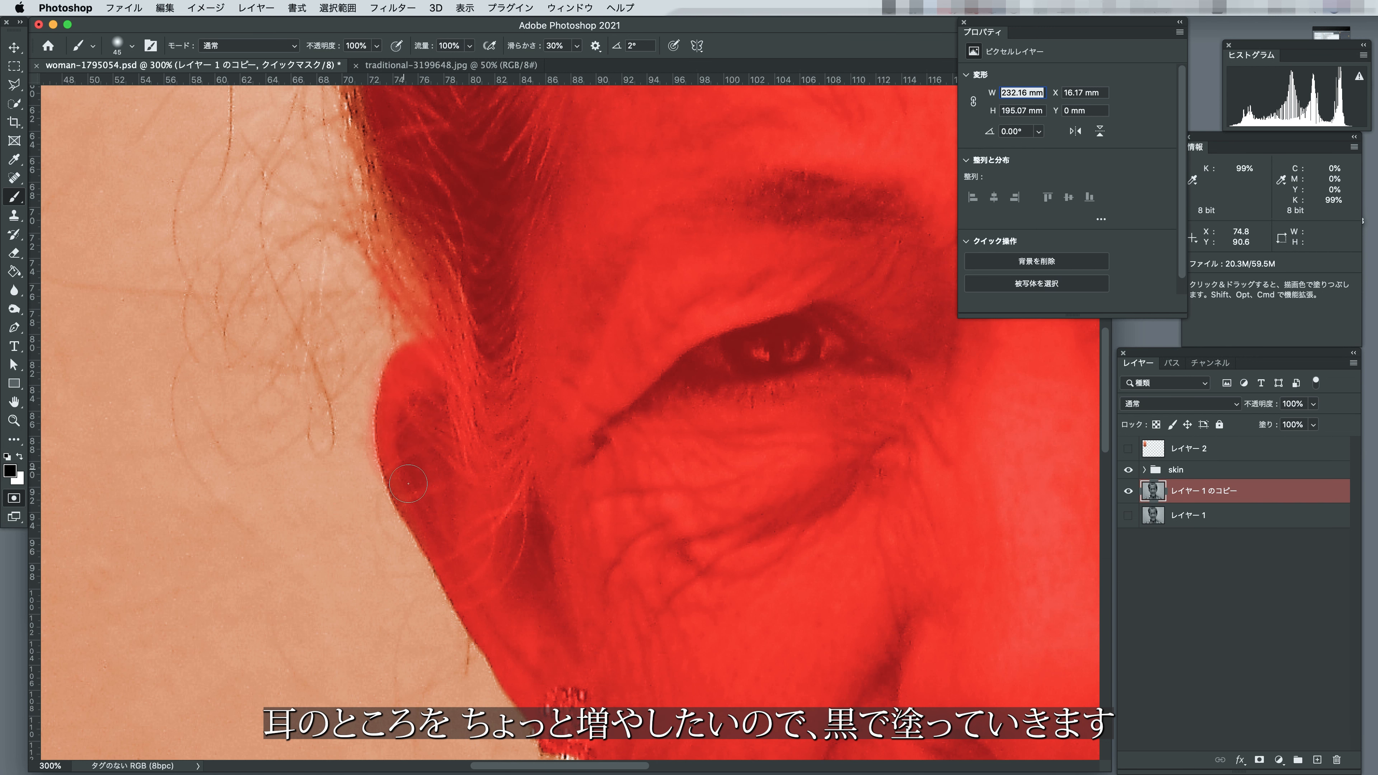
left_click_drag(602, 463, 162, 438)
mouse_move(1042, 456)
left_mouse_down()
mouse_move(731, 468)
mouse_move(629, 526)
left_mouse_up()
mouse_move(744, 386)
left_mouse_down()
mouse_move(750, 353)
mouse_move(711, 326)
left_mouse_up()
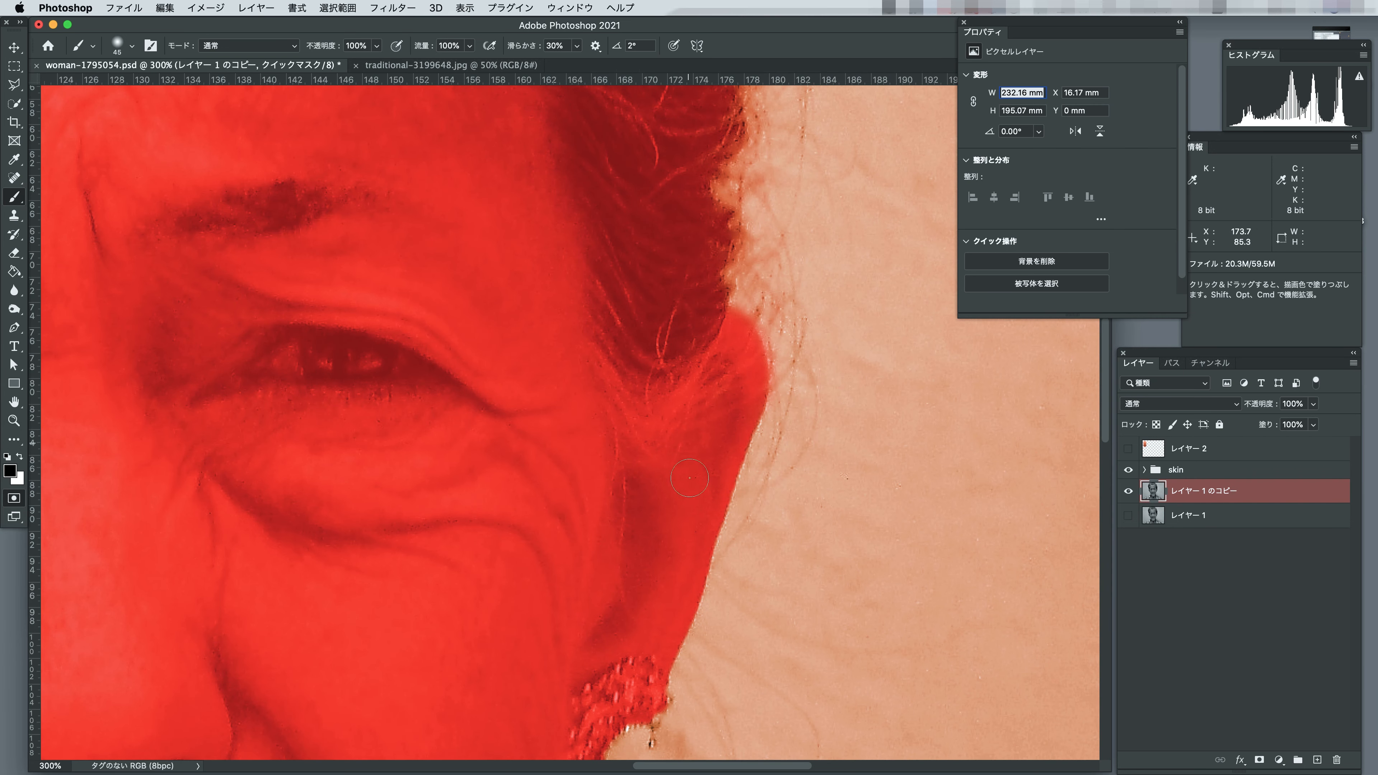
Paint black along the collar and shoulder edge on the image's right side to extend the quick mask over the shirt.
scroll(700, 347, "down", 15)
mouse_move(591, 380)
left_mouse_down()
mouse_move(597, 363)
mouse_move(676, 455)
left_mouse_up()
left_click_drag(758, 530, 597, 404)
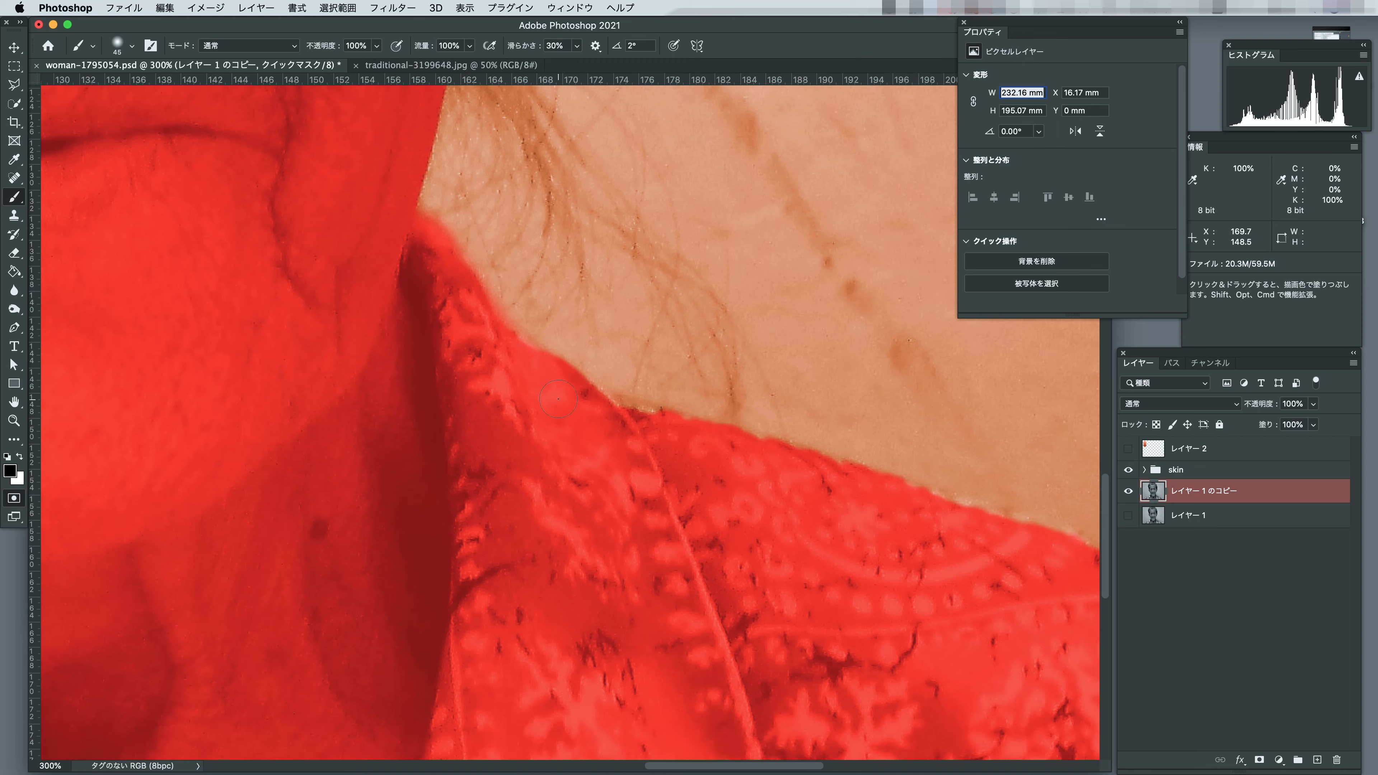
left_click(715, 431, "shift")
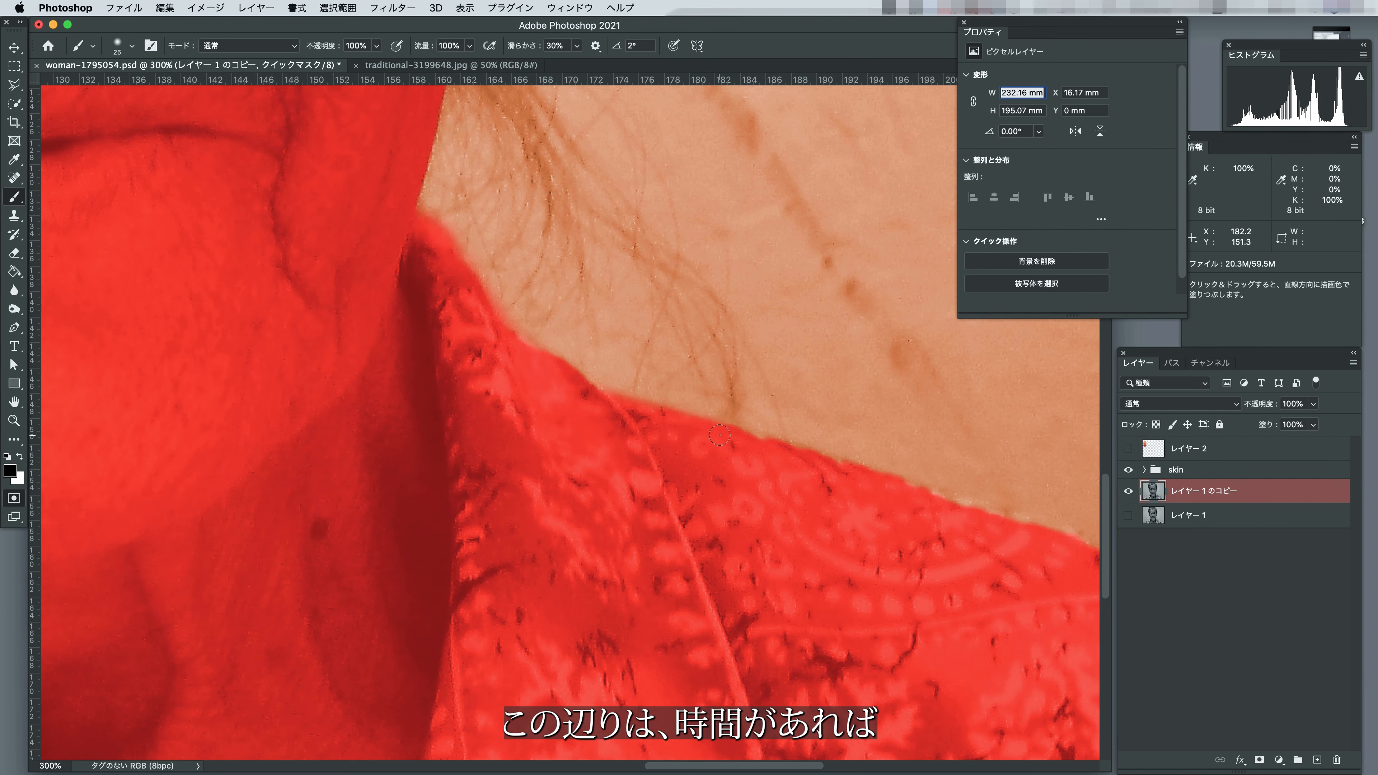
left_click_drag(760, 446, 195, 181)
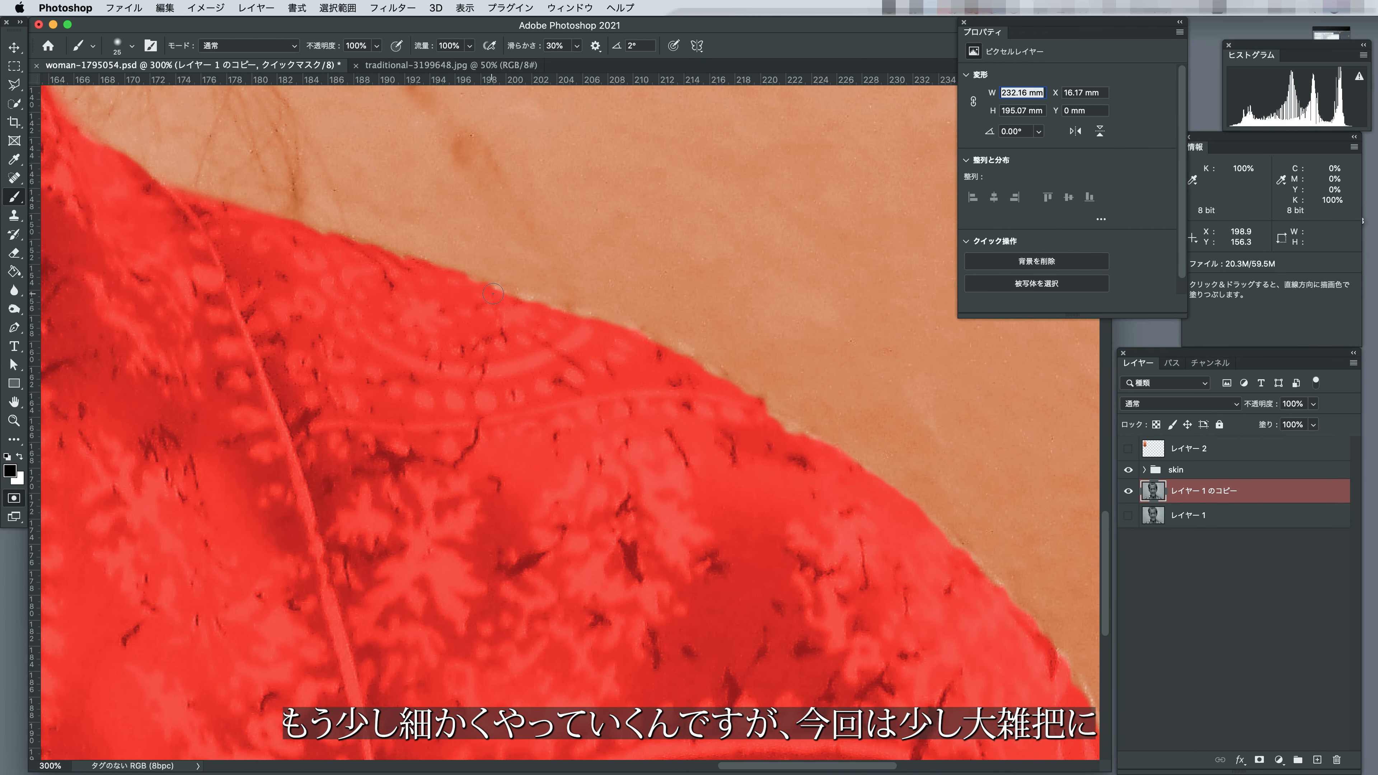
left_click_drag(611, 325, 569, 322)
left_click(751, 394, "shift")
left_click_drag(770, 401, 499, 260)
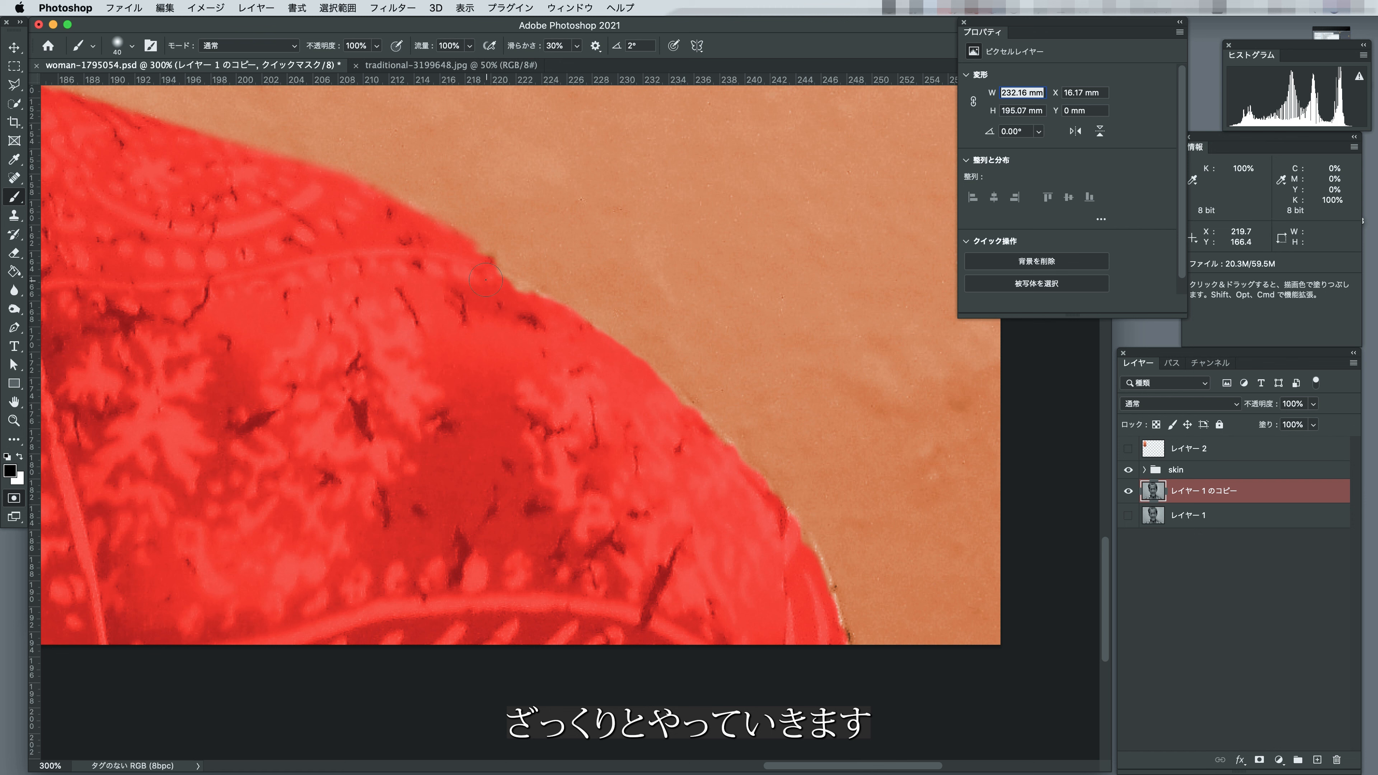
left_click_drag(530, 311, 618, 370)
left_click_drag(767, 502, 841, 637)
Paint black along the shoulder and collar edge on the image's left side with the 40 px brush in the quick mask.
left_click_drag(518, 281, 661, 339)
left_click_drag(557, 426, 698, 356)
left_click(247, 588)
left_click(376, 423, "shift")
left_click(558, 261, "shift")
left_click(704, 174, "shift")
left_click_drag(778, 169, 295, 362)
left_click(351, 315, "shift")
left_click(564, 246, "shift")
left_click_drag(707, 211, 606, 413)
mouse_move(620, 346)
left_mouse_down()
mouse_move(656, 298)
mouse_move(625, 333)
left_mouse_up()
Convert the quick mask back to a selection and add it as a layer mask on レイヤー 1 のコピー.
left_click_drag(710, 273, 467, 699)
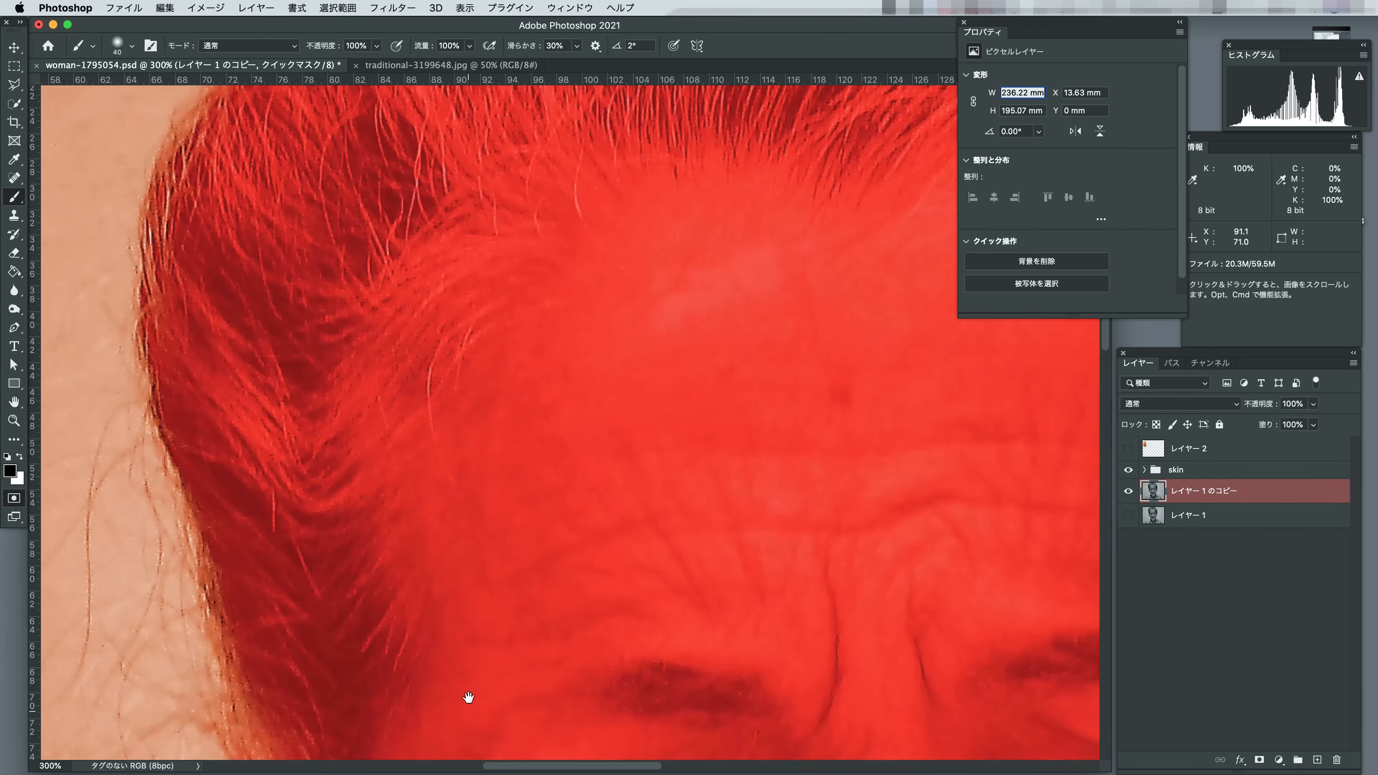
left_click_drag(125, 538, 125, 479)
mouse_move(885, 469)
left_mouse_down()
mouse_move(511, 538)
mouse_move(33, 521)
left_mouse_up()
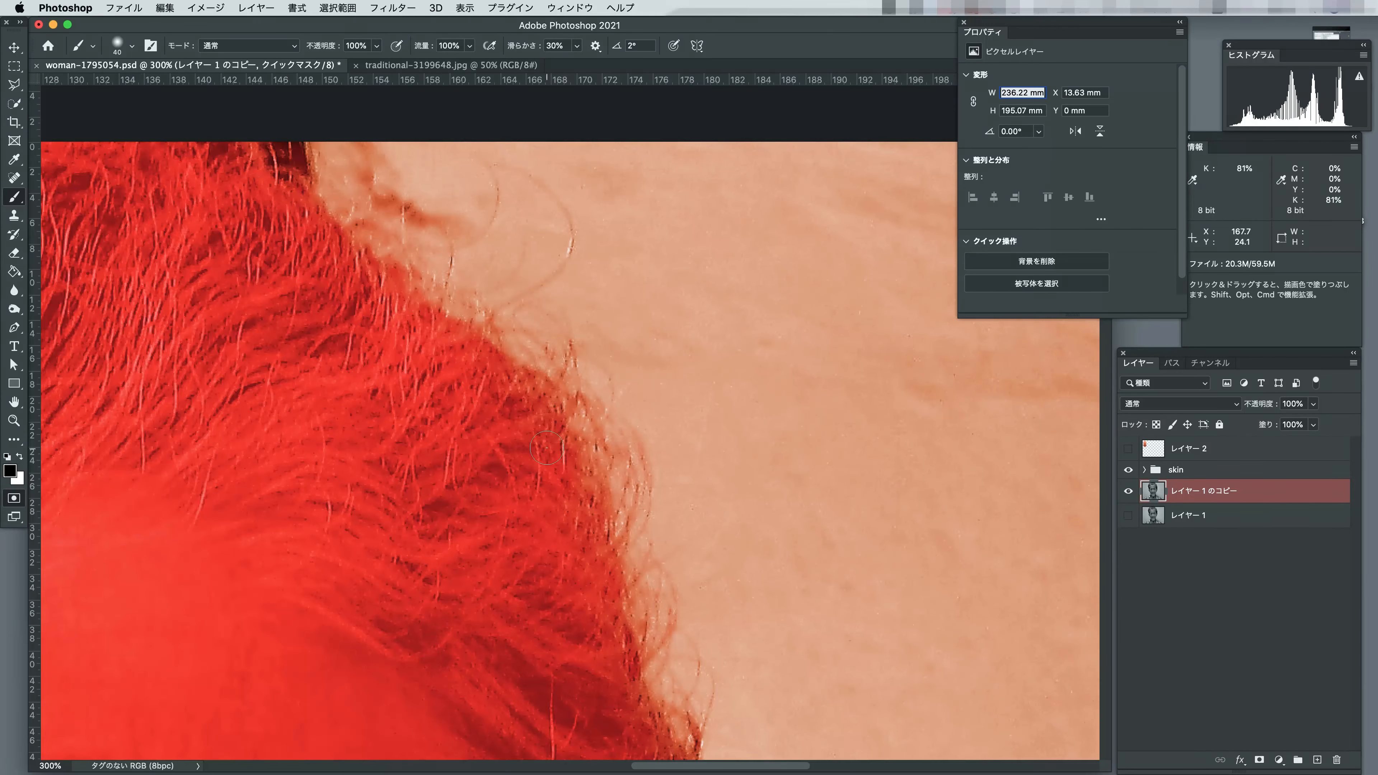
key("super+minus")
key("super+minus")
key("super+minus")
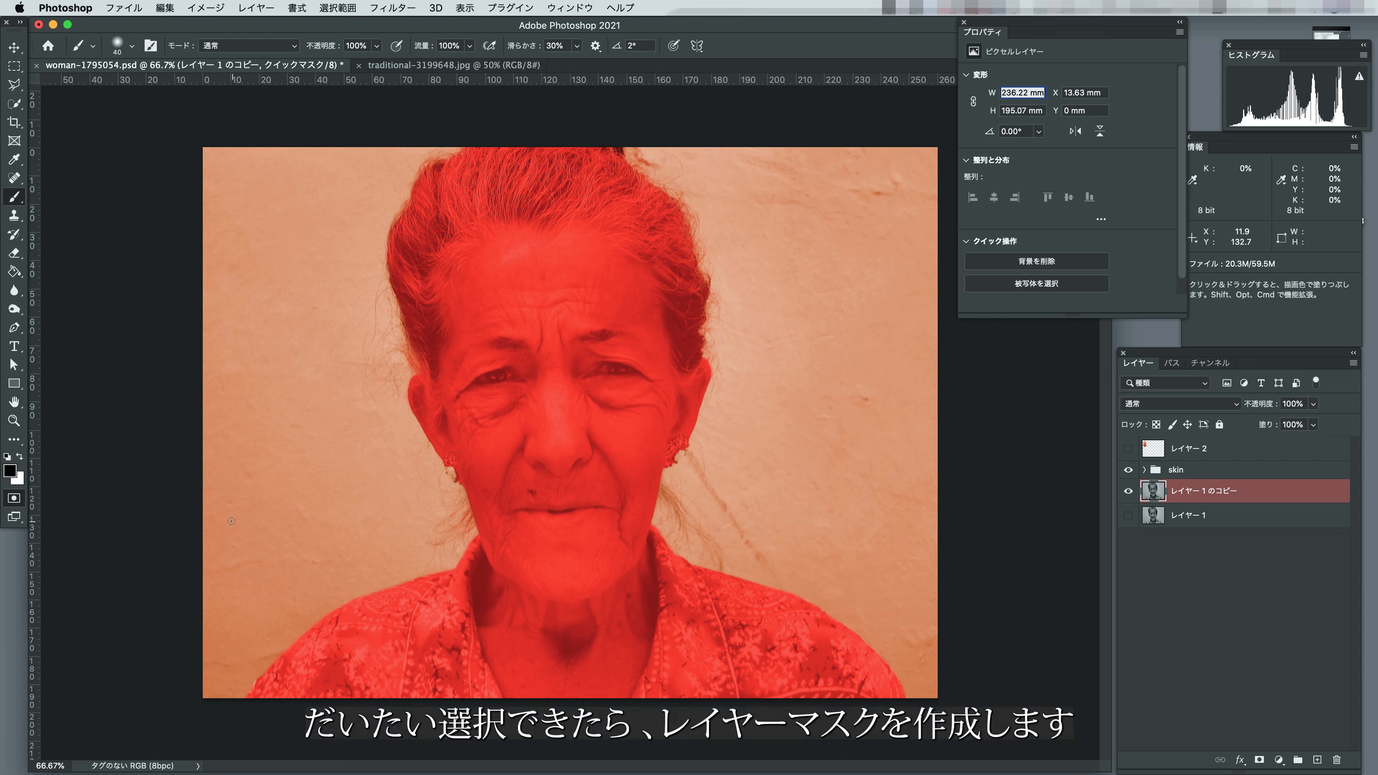
left_click(14, 502)
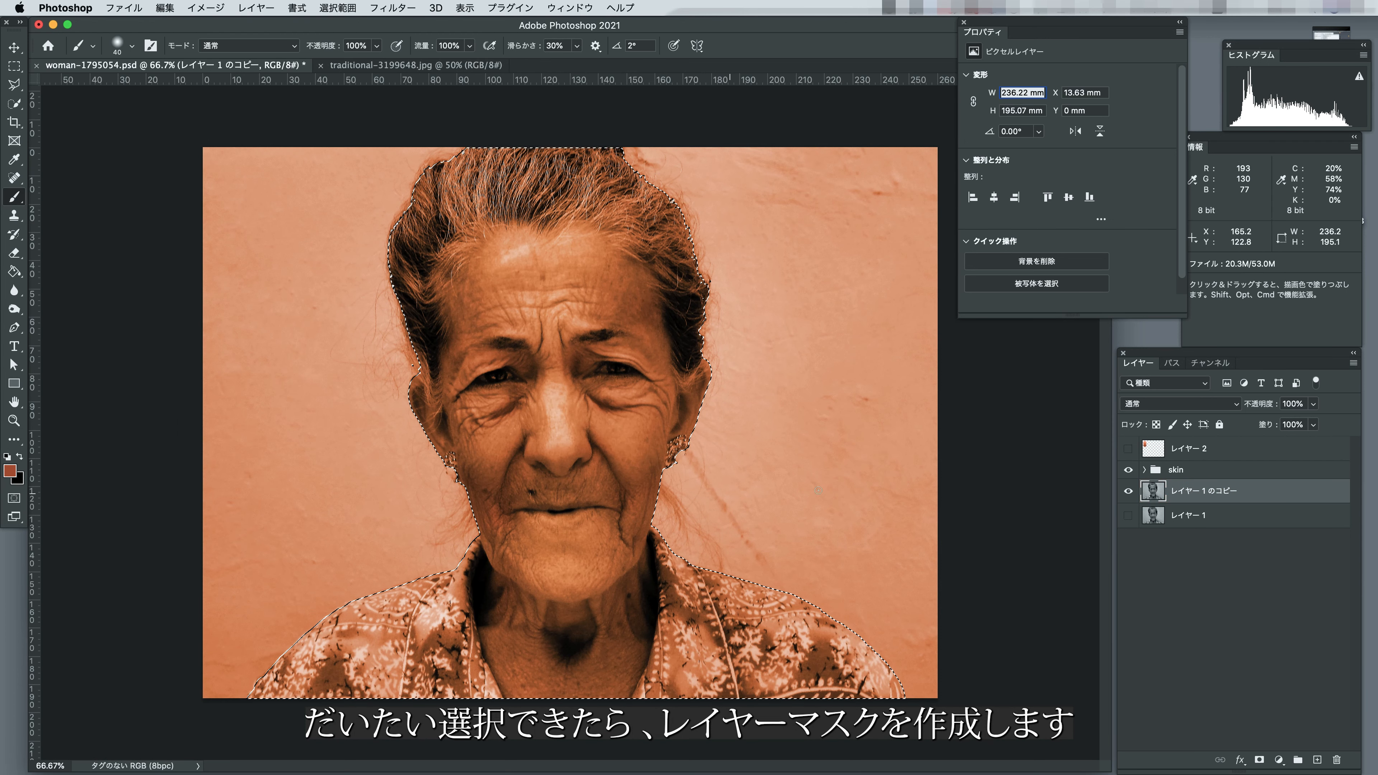
left_click(1259, 760)
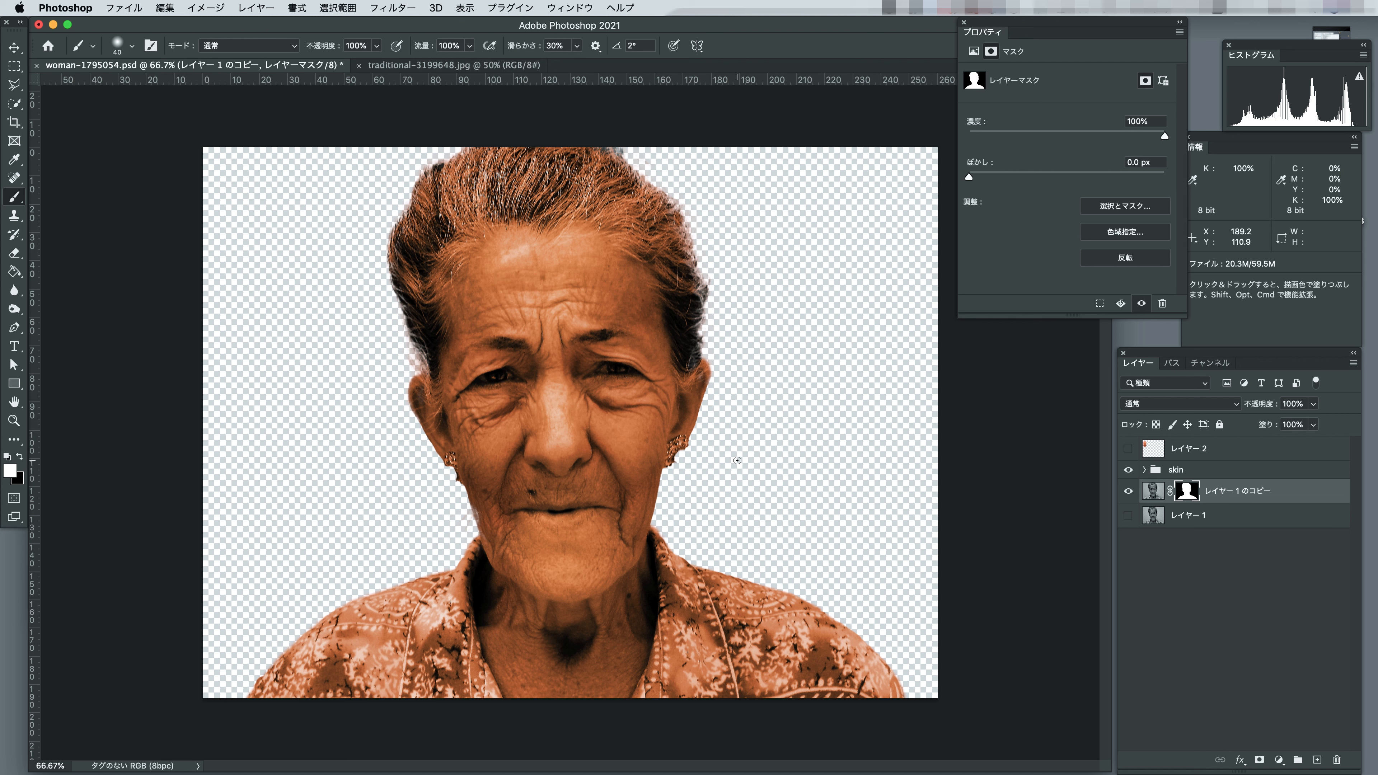
Toggle the skin group's visibility to compare, and copy the layer mask of レイヤー 1 のコピー onto the skin group.
left_click(1128, 470)
left_click(1128, 470)
left_click(1128, 471)
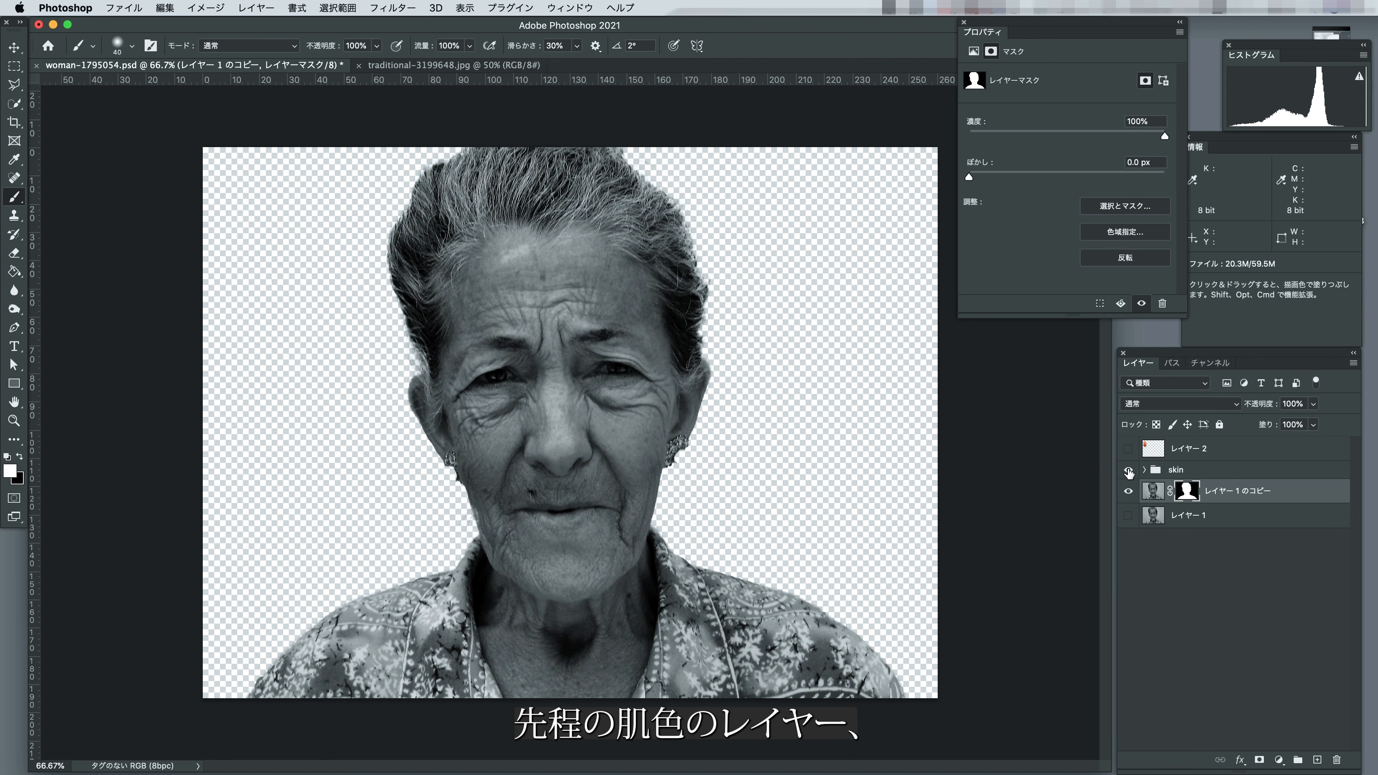
left_click(1128, 472)
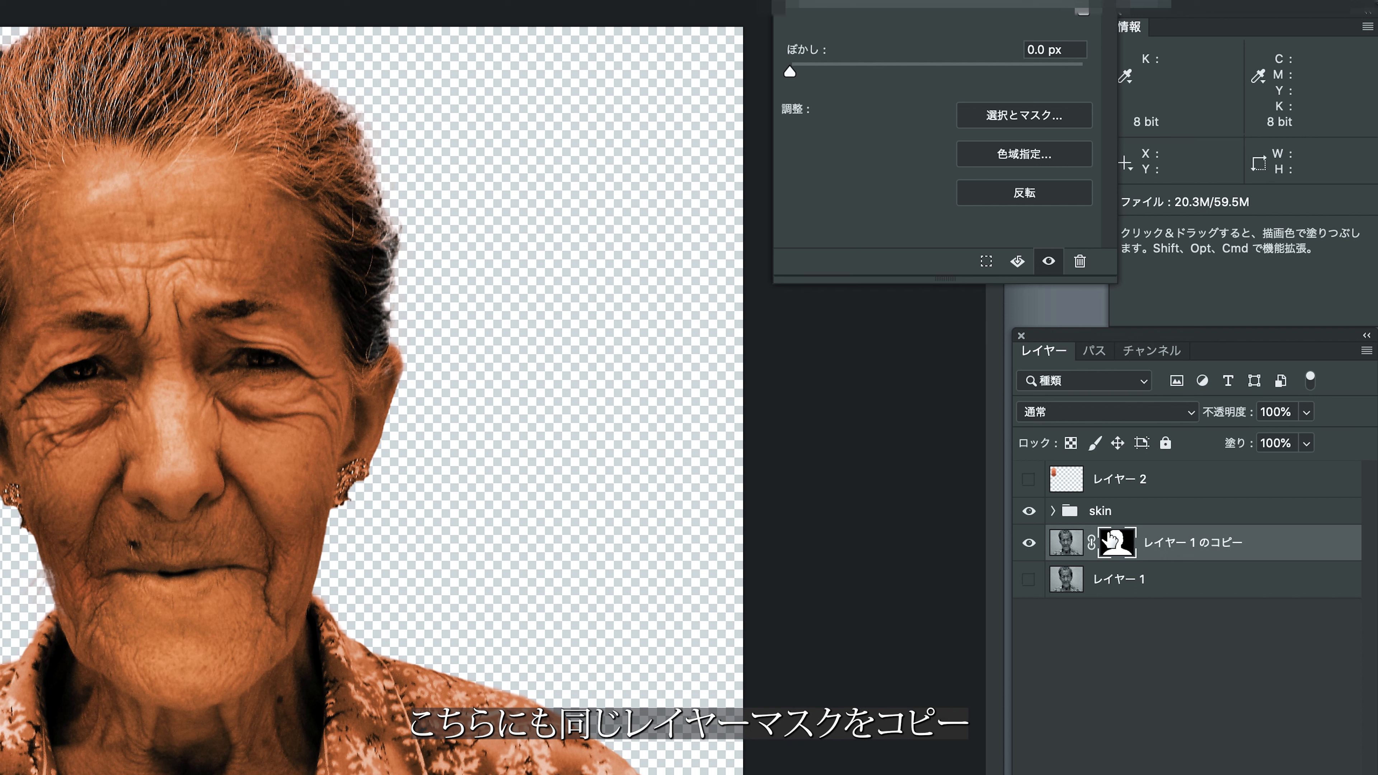
left_click_drag(1112, 541, 1122, 519)
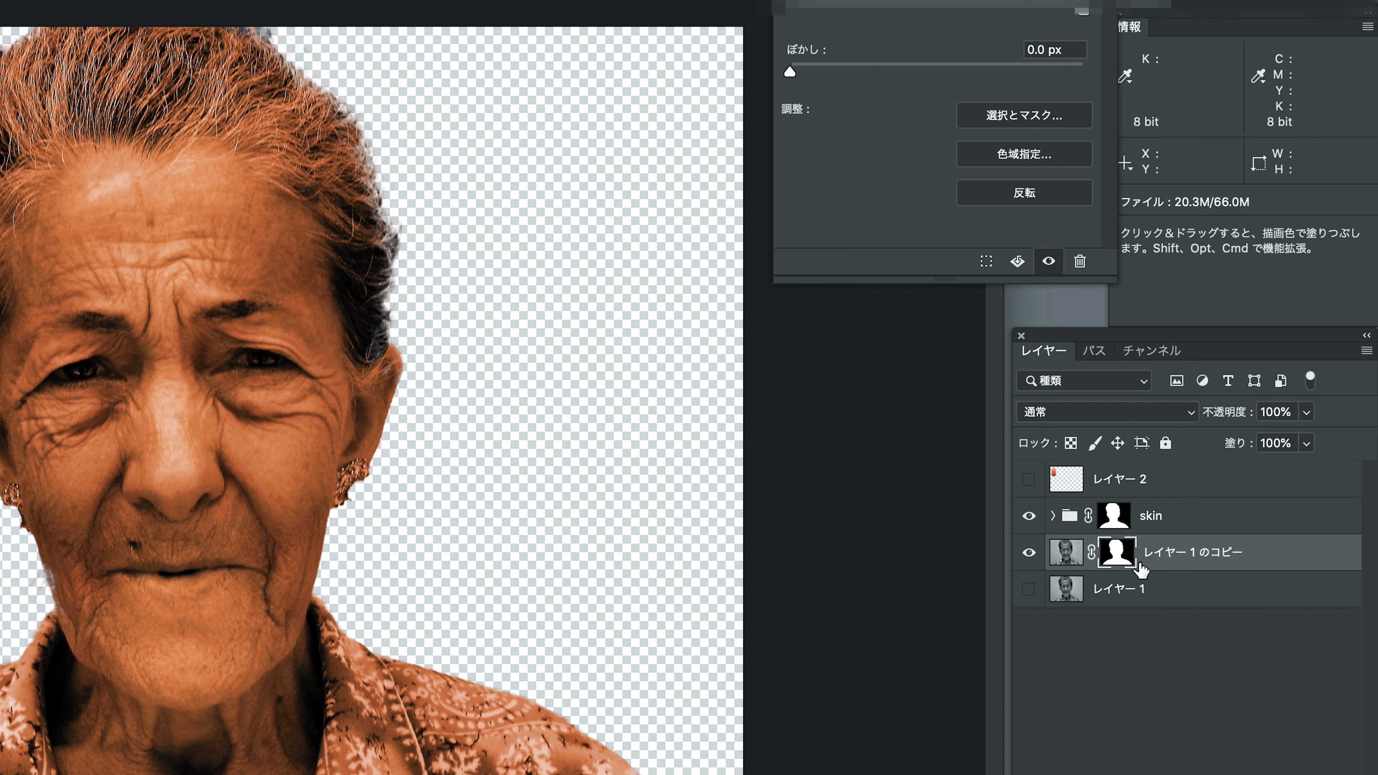
Paint black over the hair in the skin group's mask with a 200 px brush to remove the skin tint there.
left_click(1114, 523)
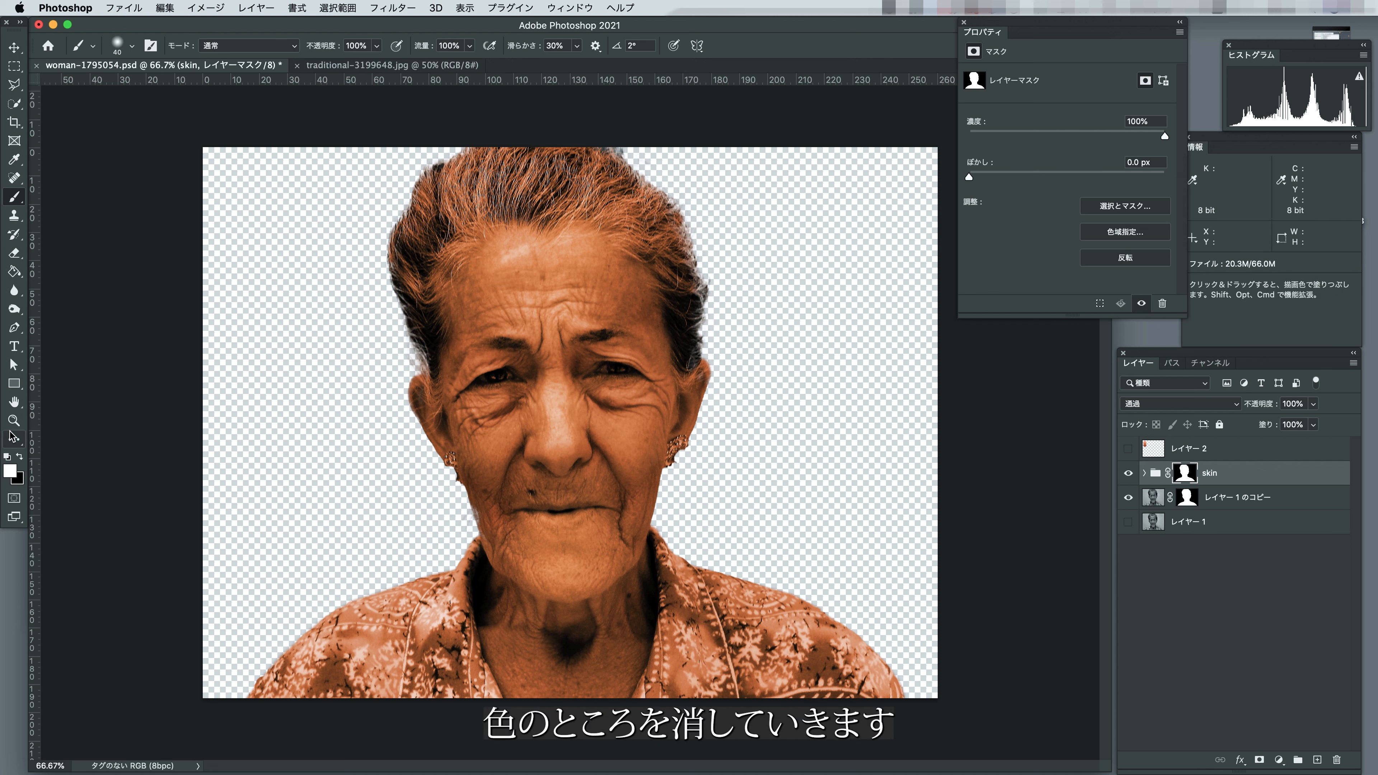
left_click(19, 457)
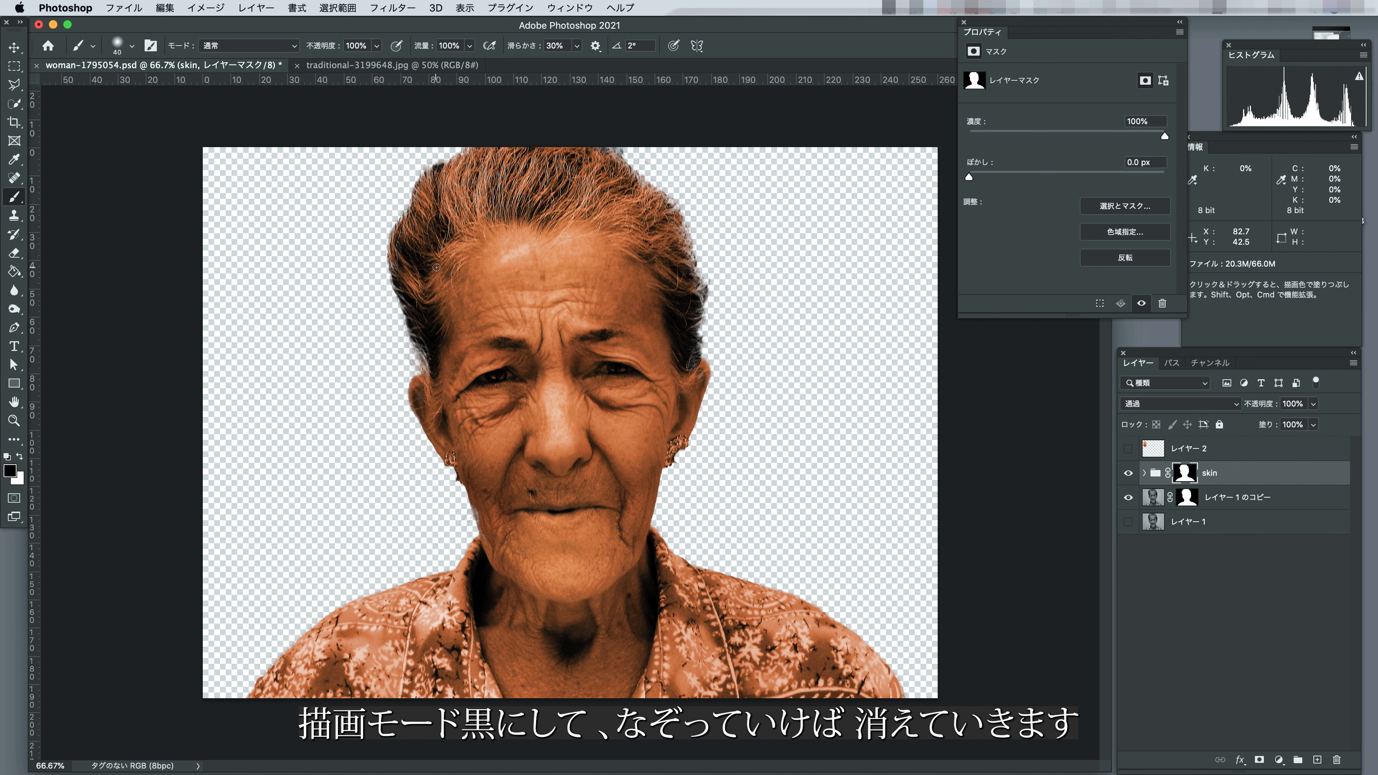
key("bracketright")
key("bracketright")
key("bracketright")
key("bracketright")
key("bracketright")
key("bracketright")
key("bracketright")
key("bracketright")
key("bracketright")
key("bracketright")
mouse_move(398, 217)
left_mouse_down()
mouse_move(448, 187)
mouse_move(659, 179)
mouse_move(442, 157)
mouse_move(589, 163)
mouse_move(431, 165)
mouse_move(376, 264)
mouse_move(428, 219)
mouse_move(407, 267)
mouse_move(417, 339)
mouse_move(390, 233)
mouse_move(426, 272)
mouse_move(420, 299)
mouse_move(424, 236)
mouse_move(467, 208)
mouse_move(625, 199)
mouse_move(682, 233)
mouse_move(664, 216)
mouse_move(699, 324)
mouse_move(689, 271)
left_mouse_up()
key("space")
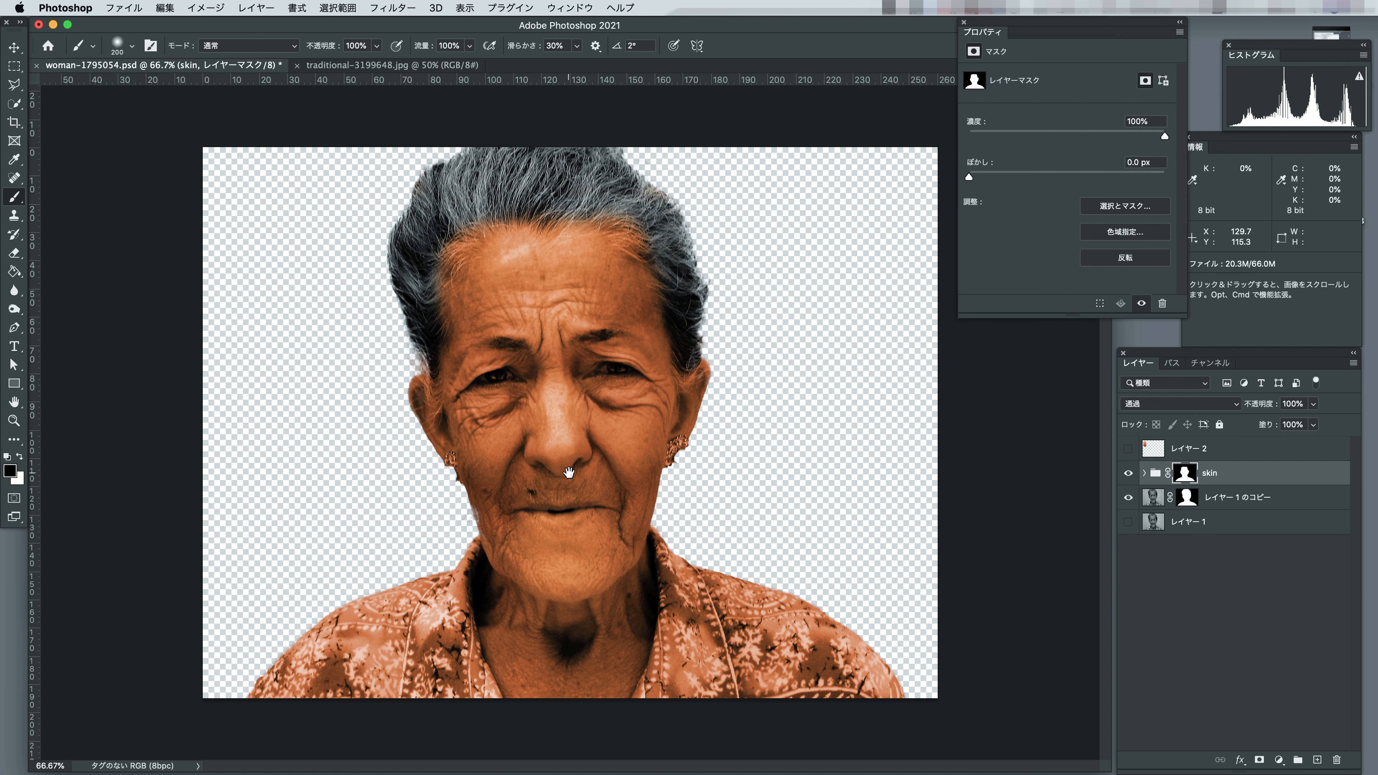
Outline the half of the shirt on the image's left side with the Polygonal Lasso, following the collar edge along the neck.
key("ctrl+plus")
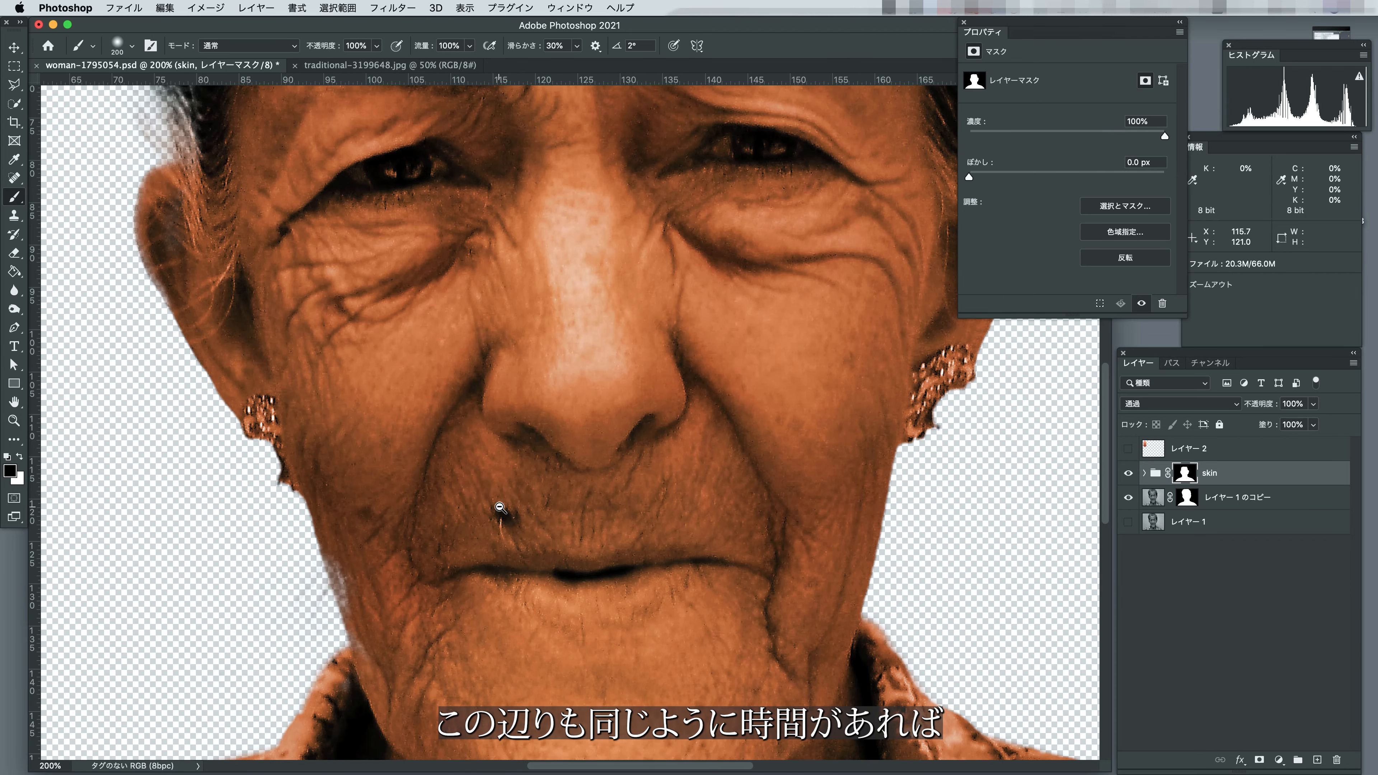
left_click(499, 508, "alt")
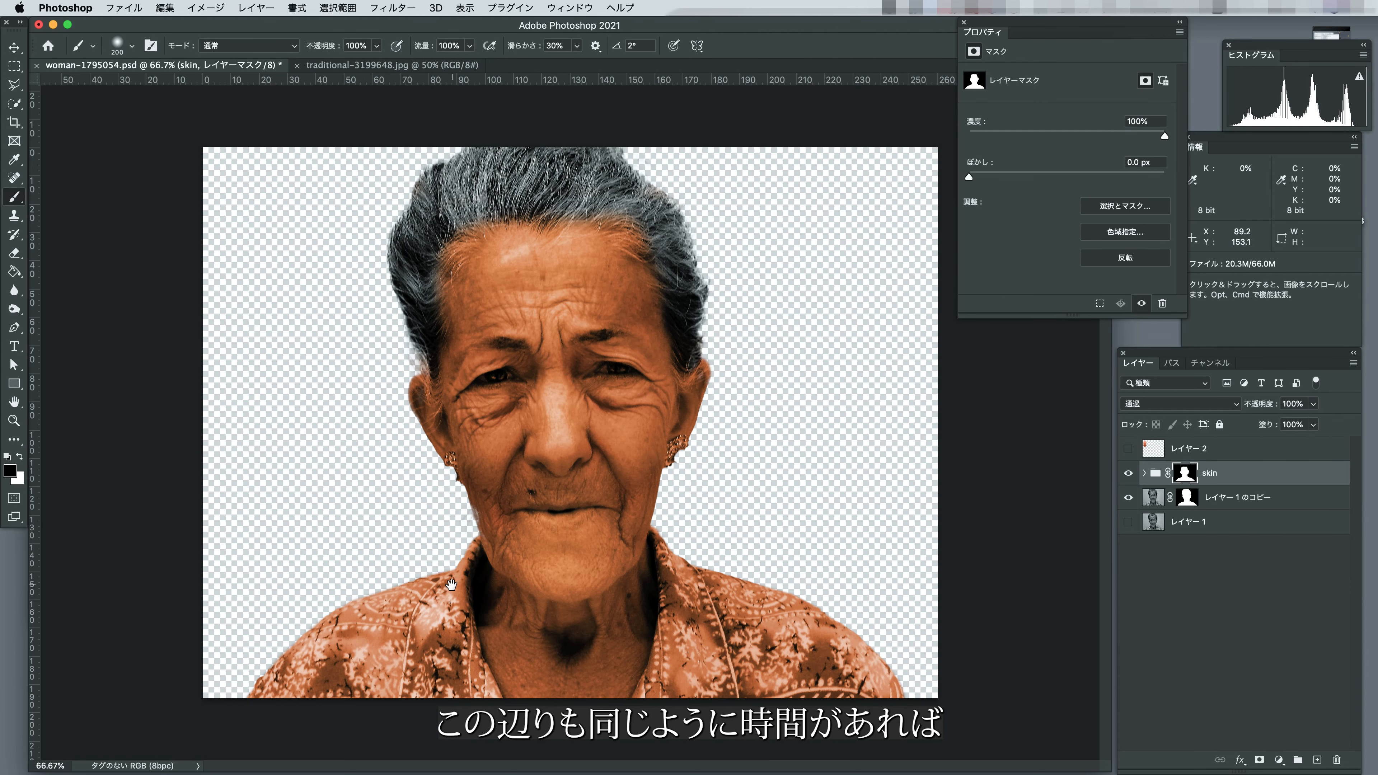
left_click(450, 587, "super")
left_click(451, 588, "super")
left_click_drag(450, 588, 525, 440)
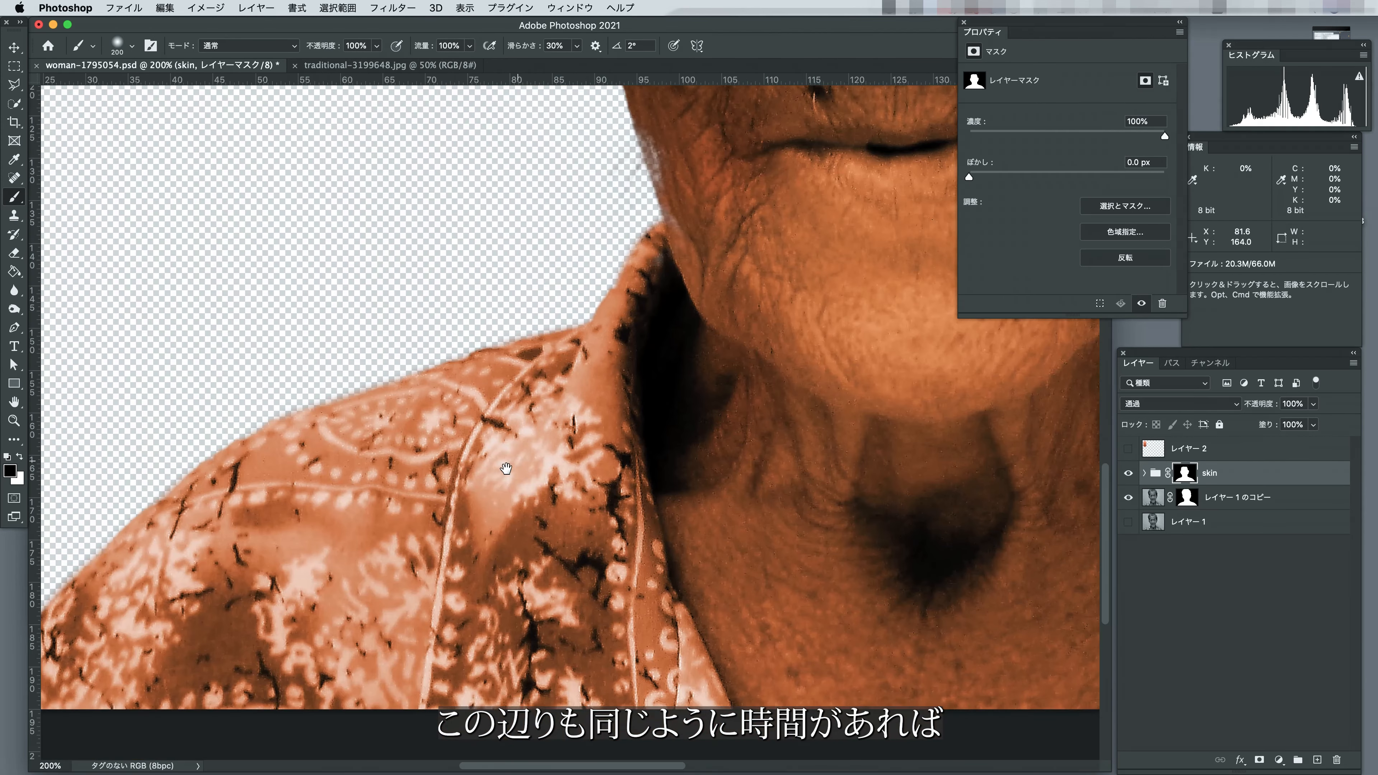
left_click(505, 472, "alt")
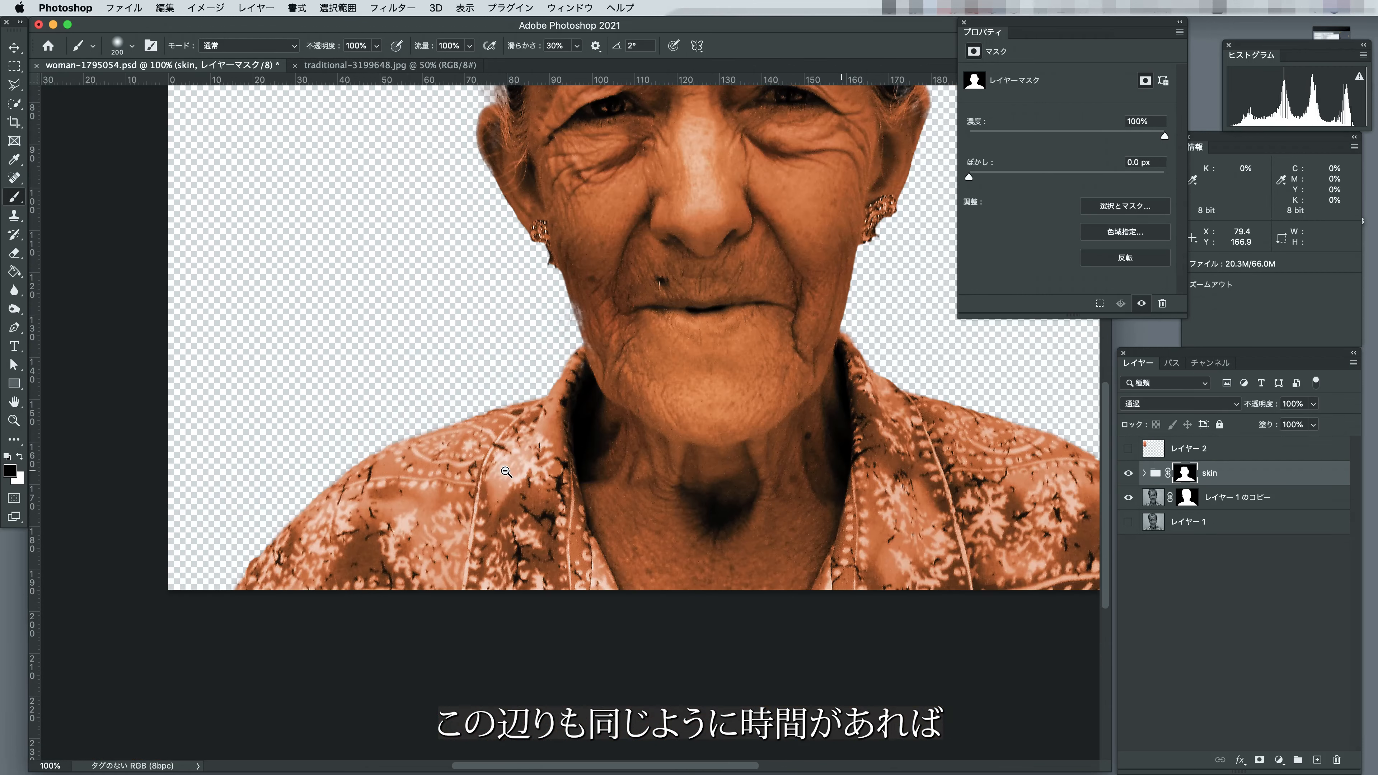
left_click(15, 66)
left_click(14, 84)
left_click(573, 343)
left_click(278, 491)
left_click(208, 609)
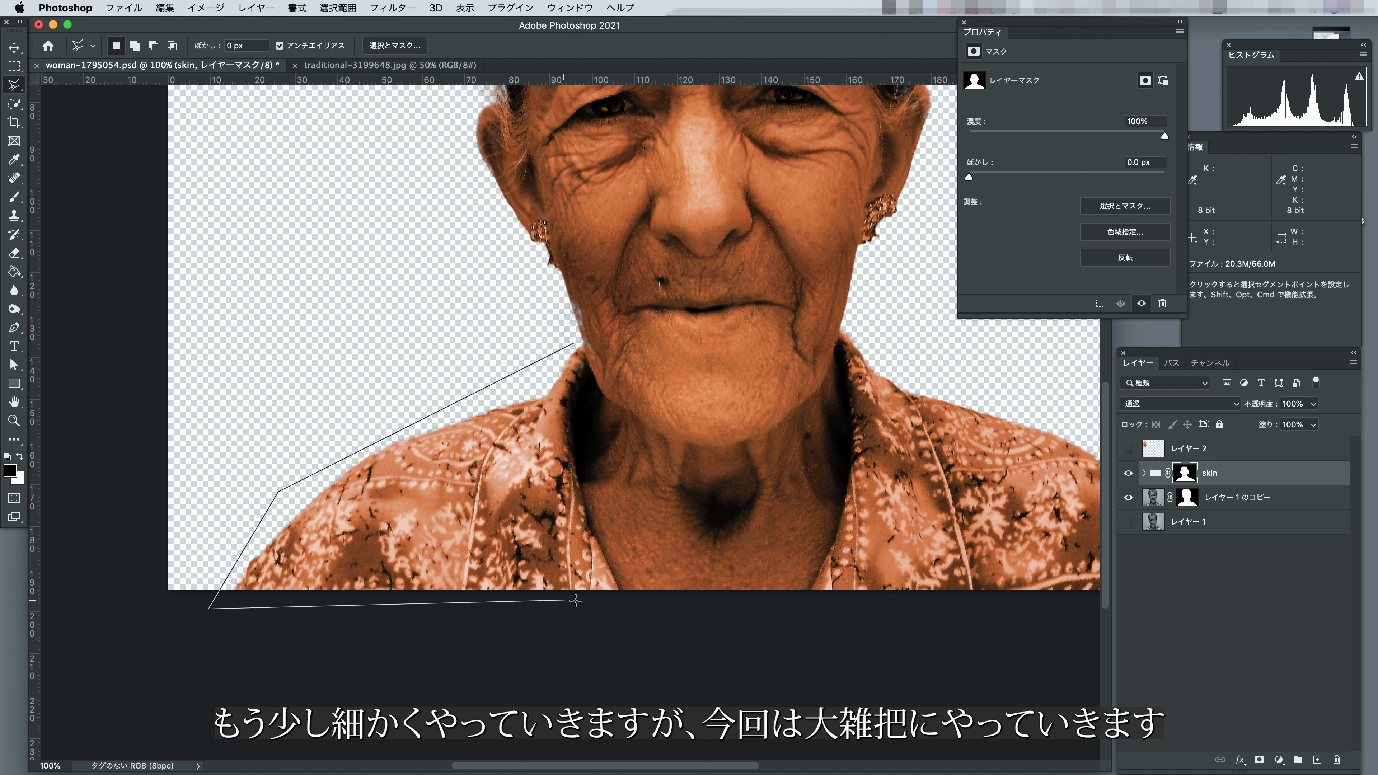
left_click(621, 600)
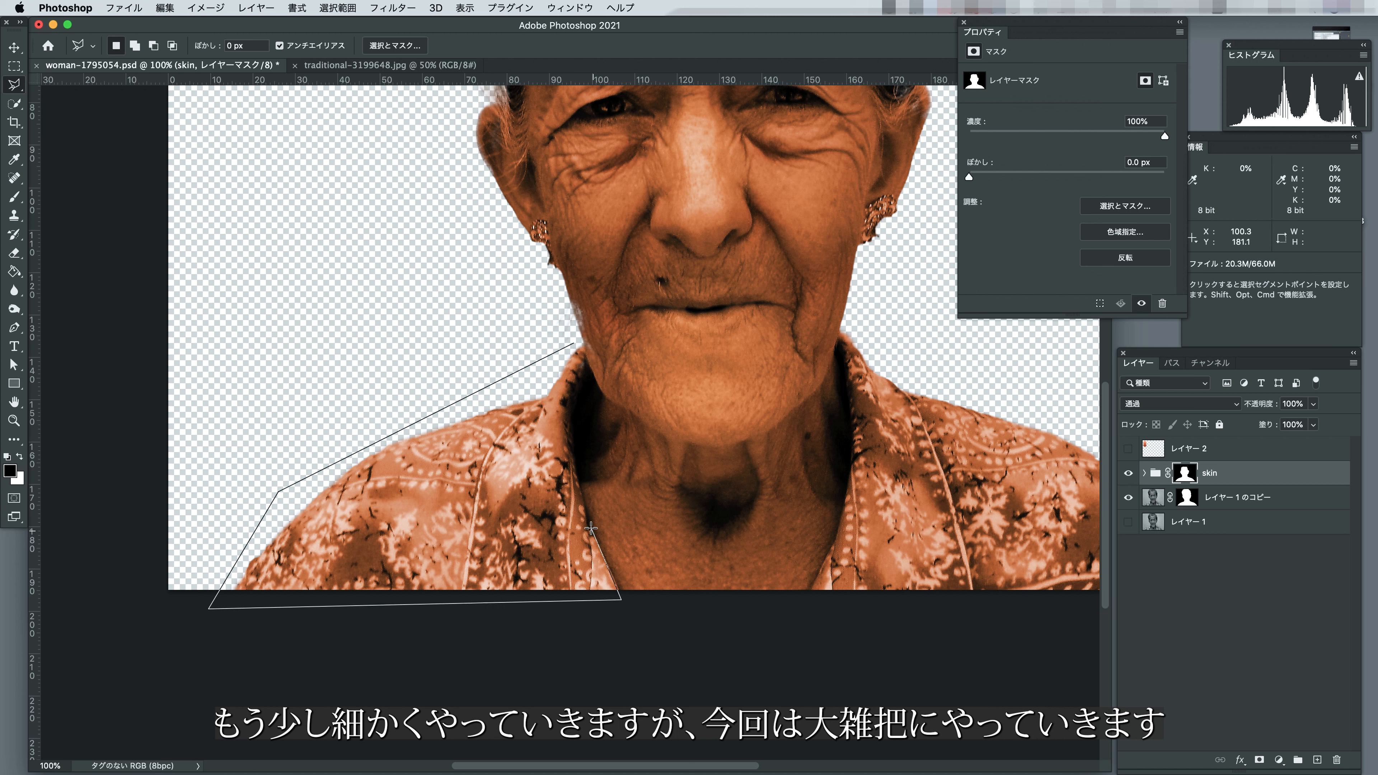
left_click(572, 462)
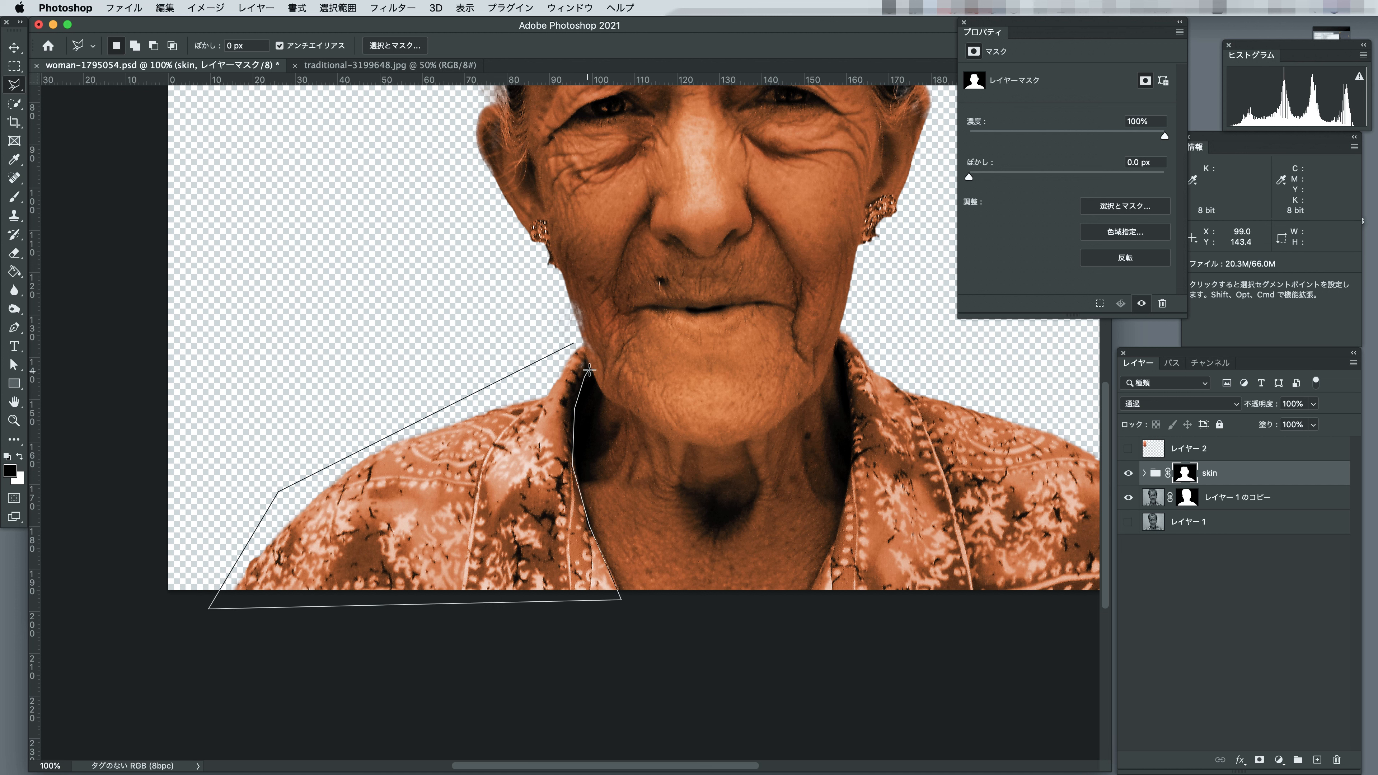
double_click(584, 343)
Add the half of the shirt on the image's right side to the polygonal selection, following the collar edge.
left_click_drag(917, 336, 714, 307)
left_click(714, 307, "shift")
left_click(639, 298)
left_click(635, 306)
left_click(633, 323)
left_click(643, 362)
left_click(649, 417)
left_click(641, 485)
left_click(601, 569)
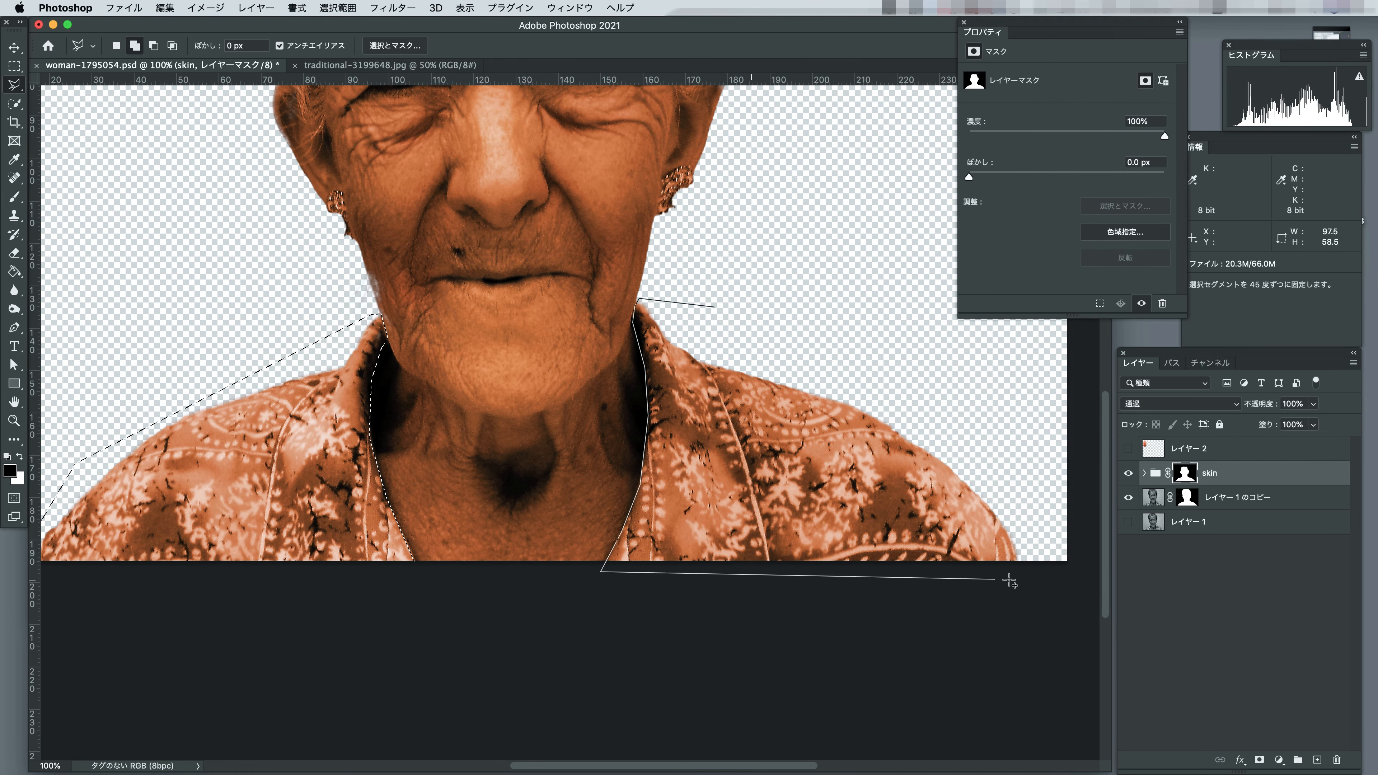
left_click(1036, 575)
double_click(983, 417)
Fill the selected shirt areas with black in the skin group's mask and deselect.
key("d")
key("super+BackSpace")
key("m")
key("super+d")
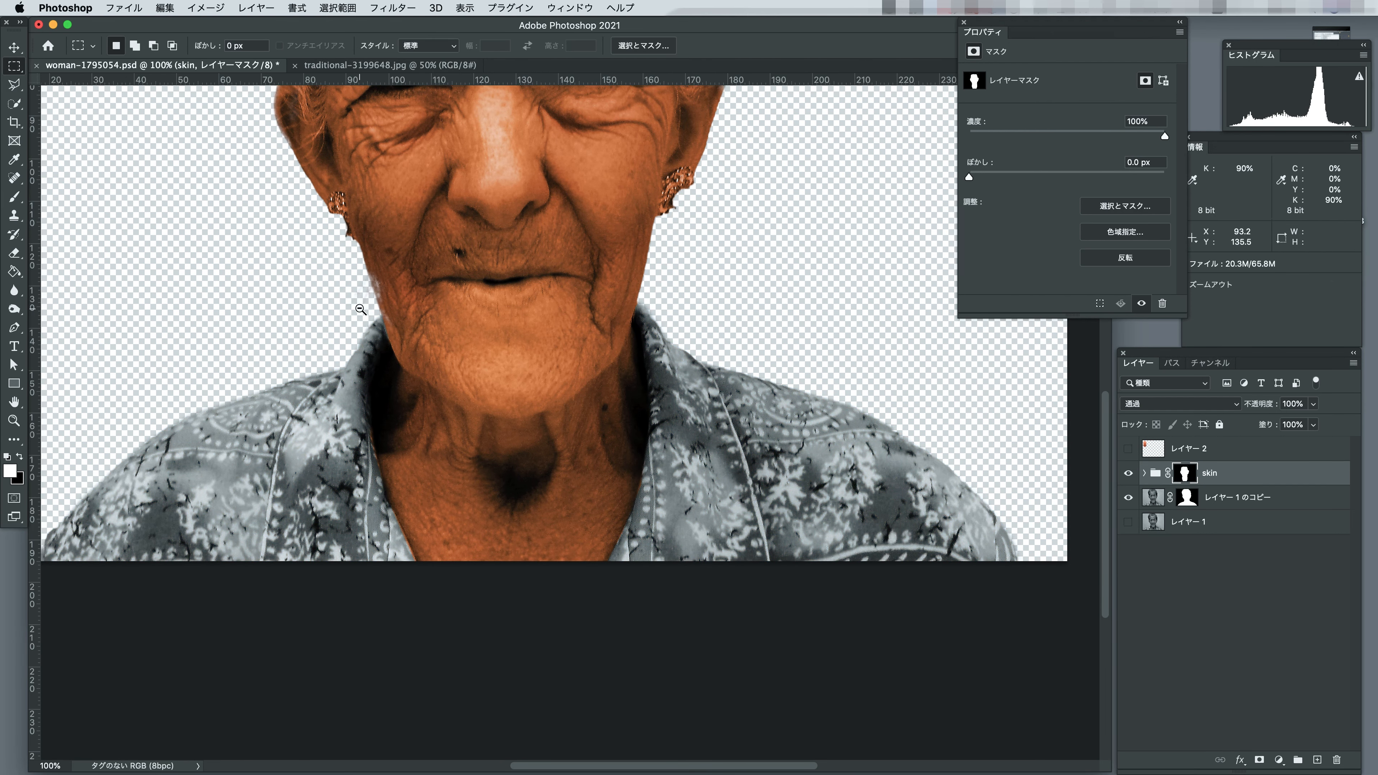
key("super+minus")
key("super+minus")
left_click(400, 329, "super")
key("b")
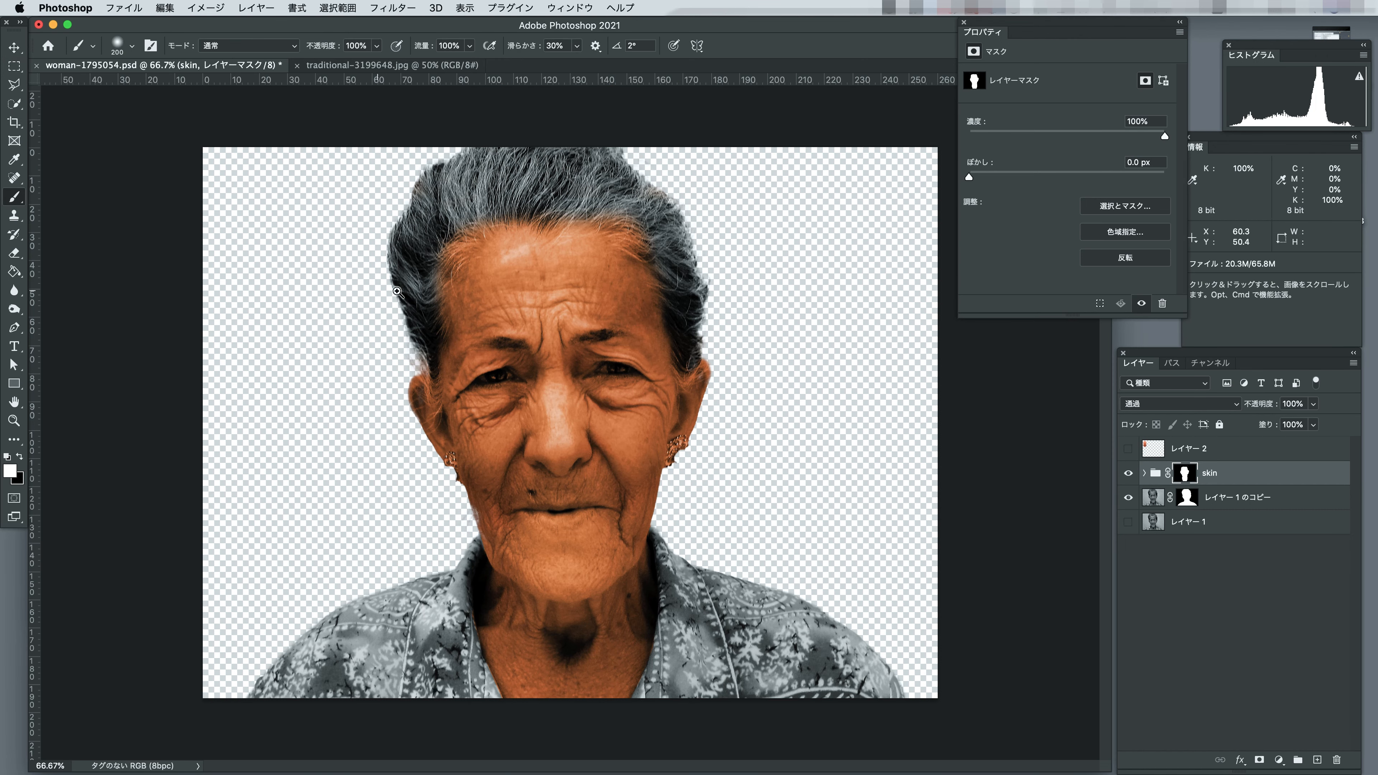
Blend the hairline in the skin group's mask by painting black at 30% brush opacity along the edge between hair and forehead.
left_click(439, 274, "super")
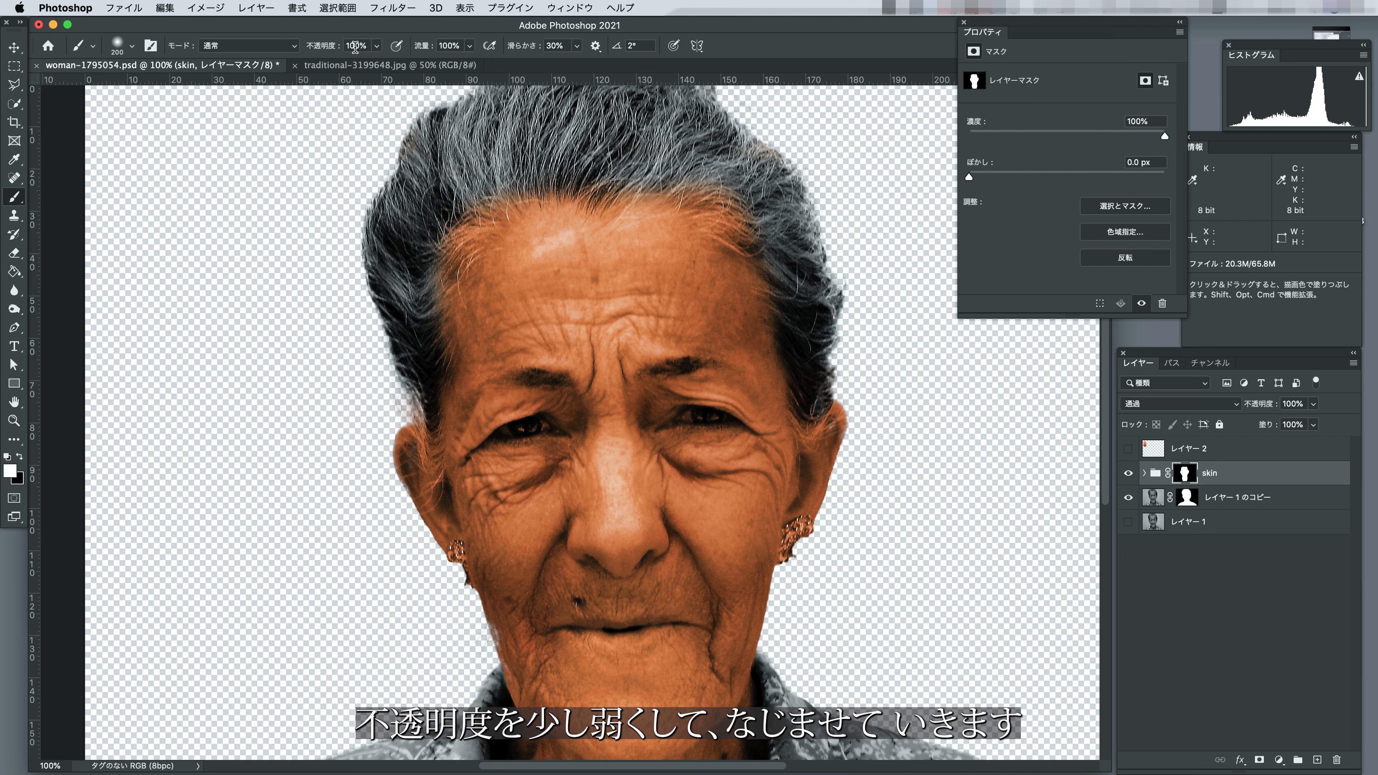
left_click_drag(356, 46, 341, 45)
type("3")
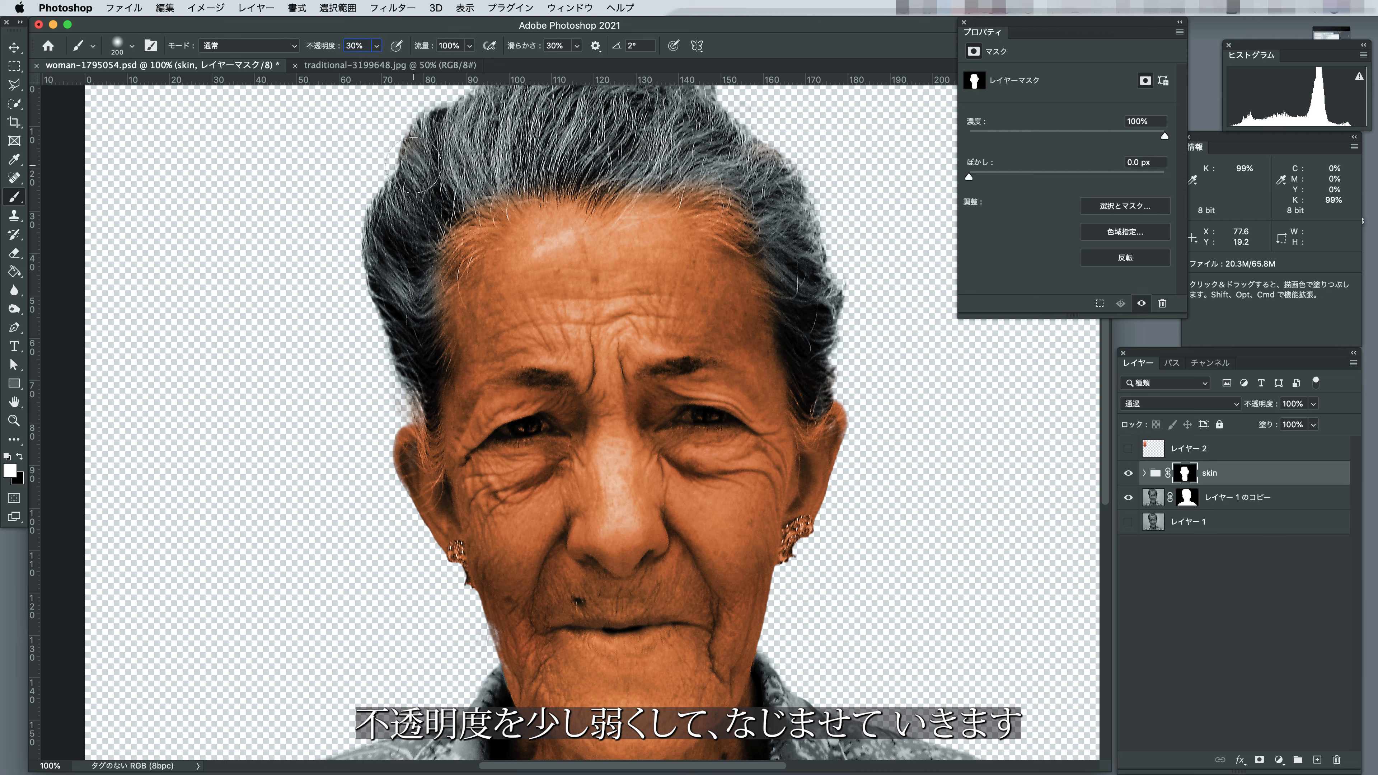
key("bracketleft")
key("bracketleft")
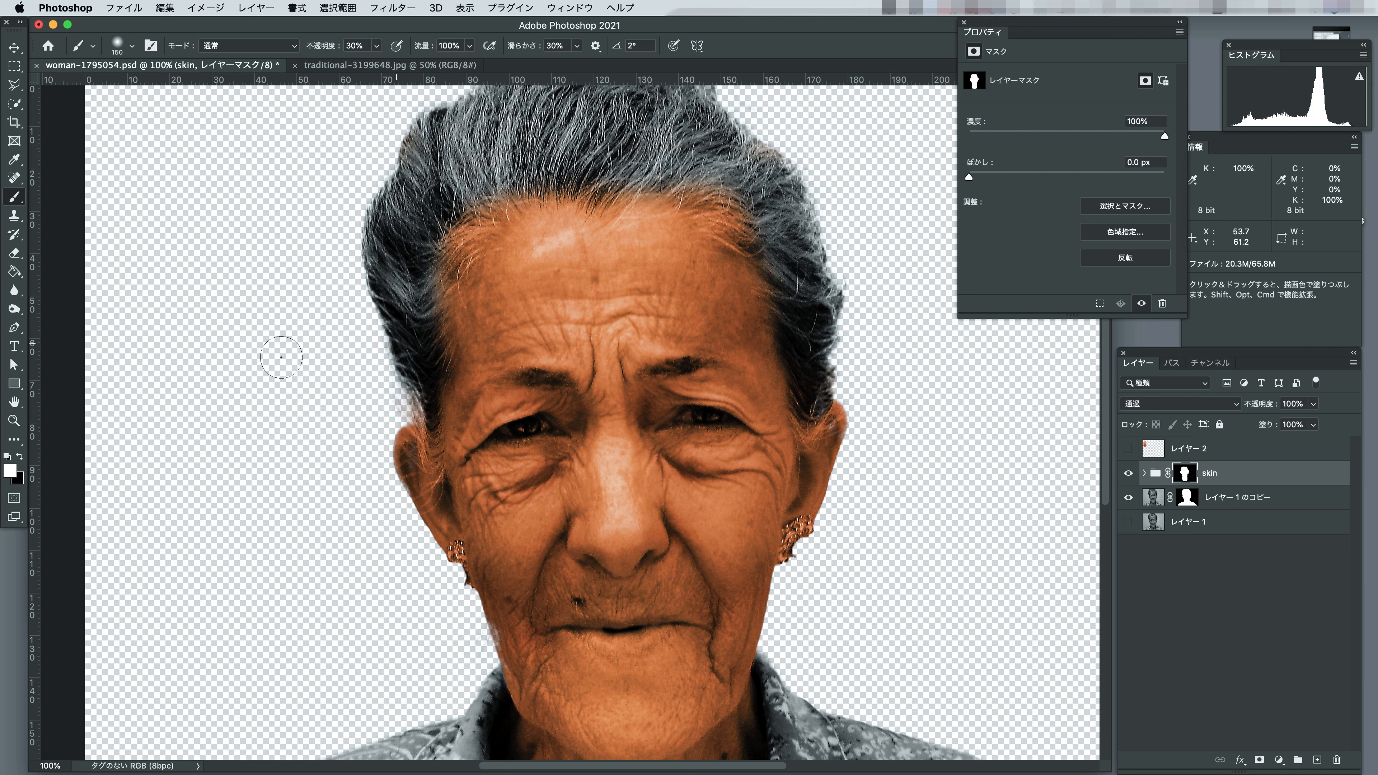
key("x")
key("bracketleft")
key("bracketleft")
key("bracketleft")
key("bracketleft")
key("bracketleft")
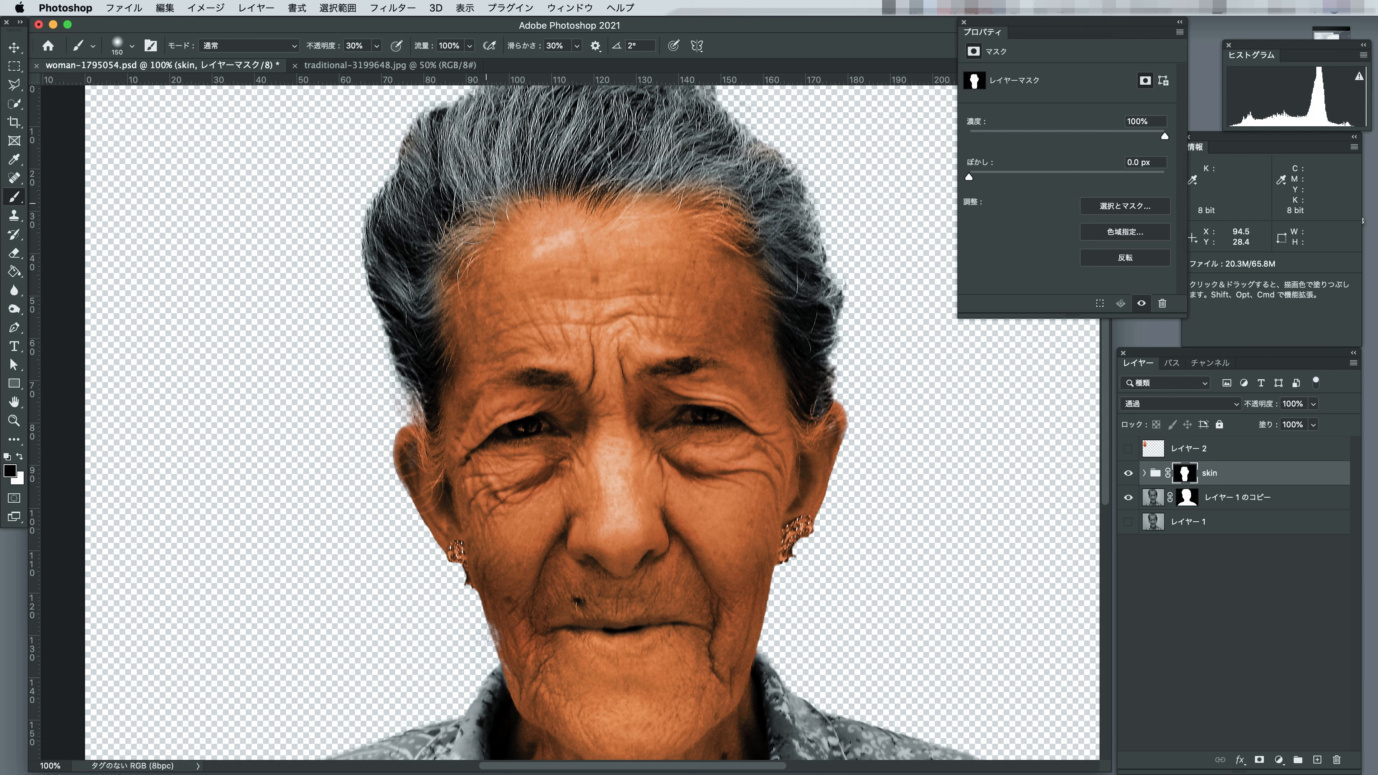
key("bracketright")
key("bracketright")
key("bracketright")
key("bracketright")
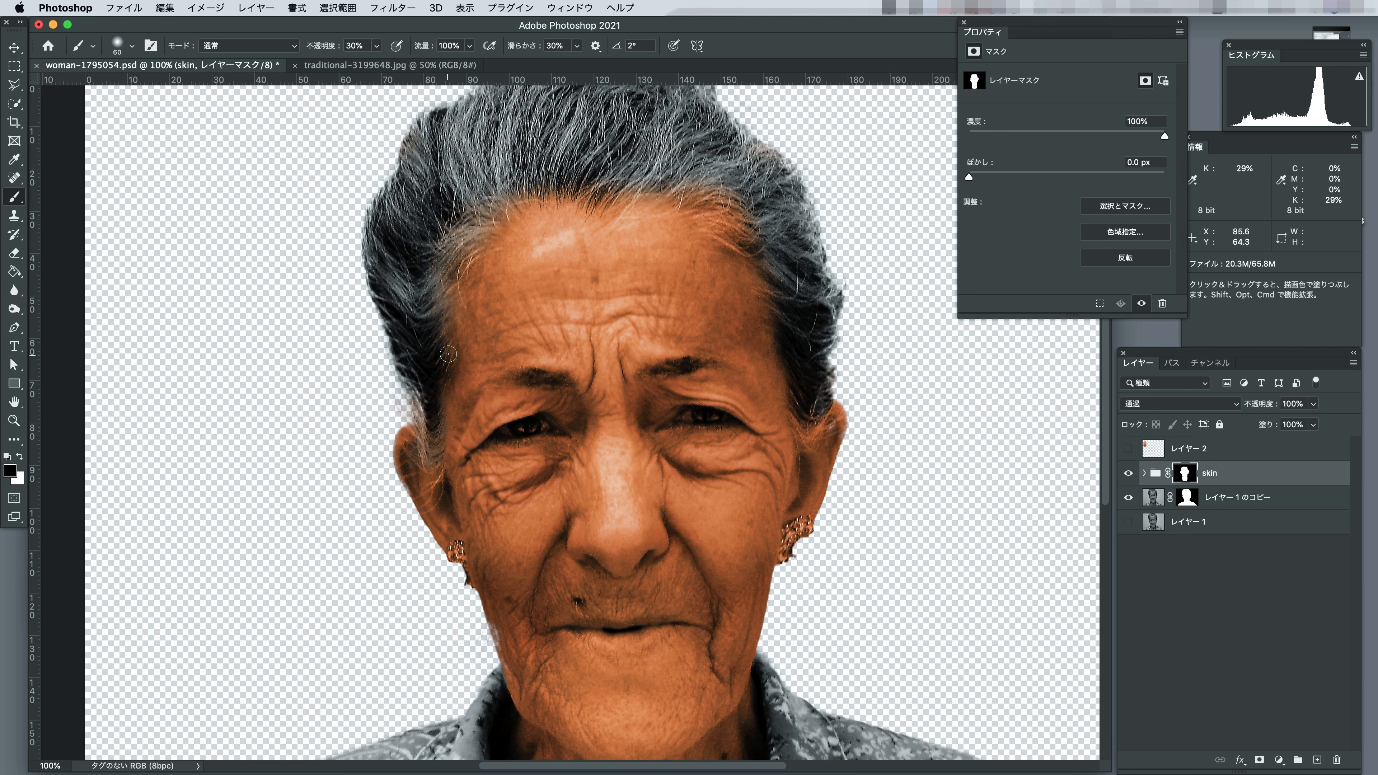
key("bracketleft")
key("bracketleft")
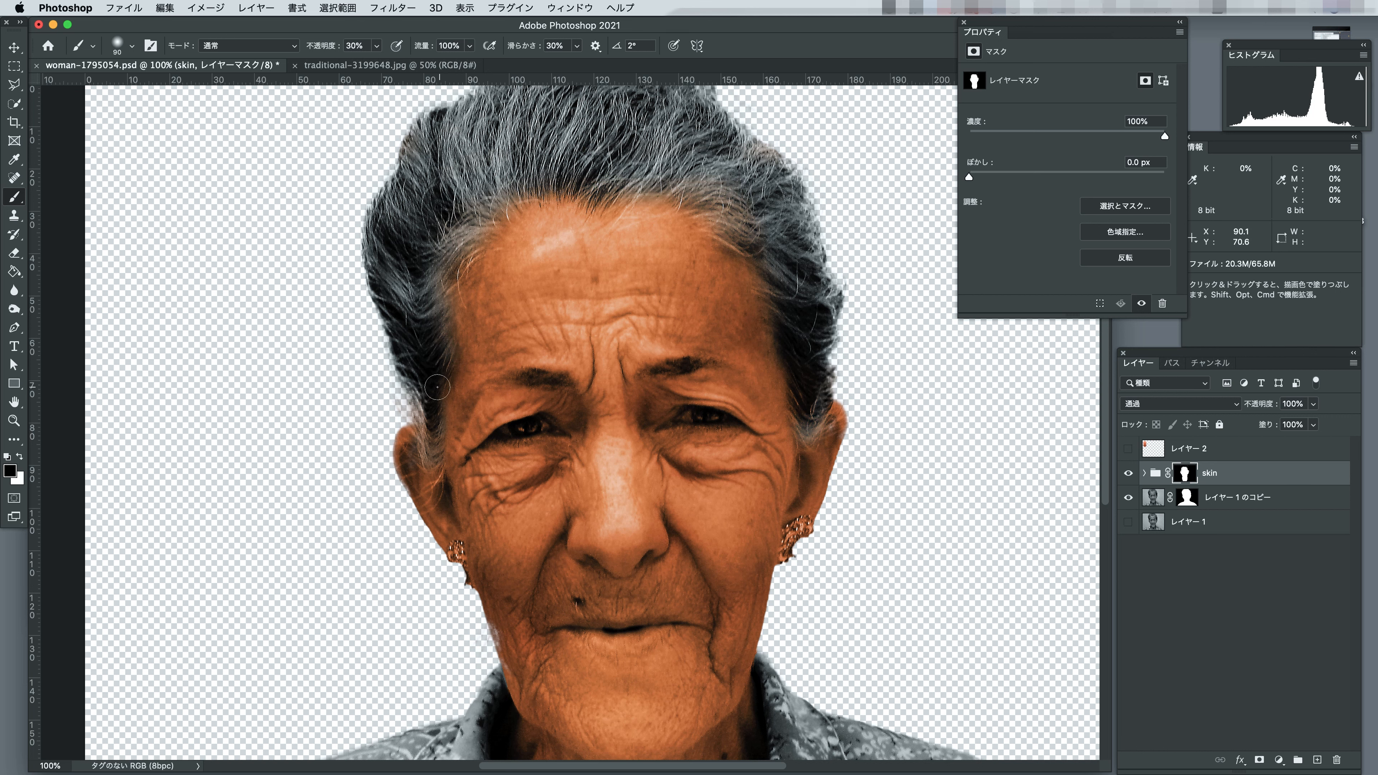
Refine the hairline in the skin group's mask in Overlay mode, using white at 200 px and black at 100 px.
left_click(20, 456)
left_click(246, 46)
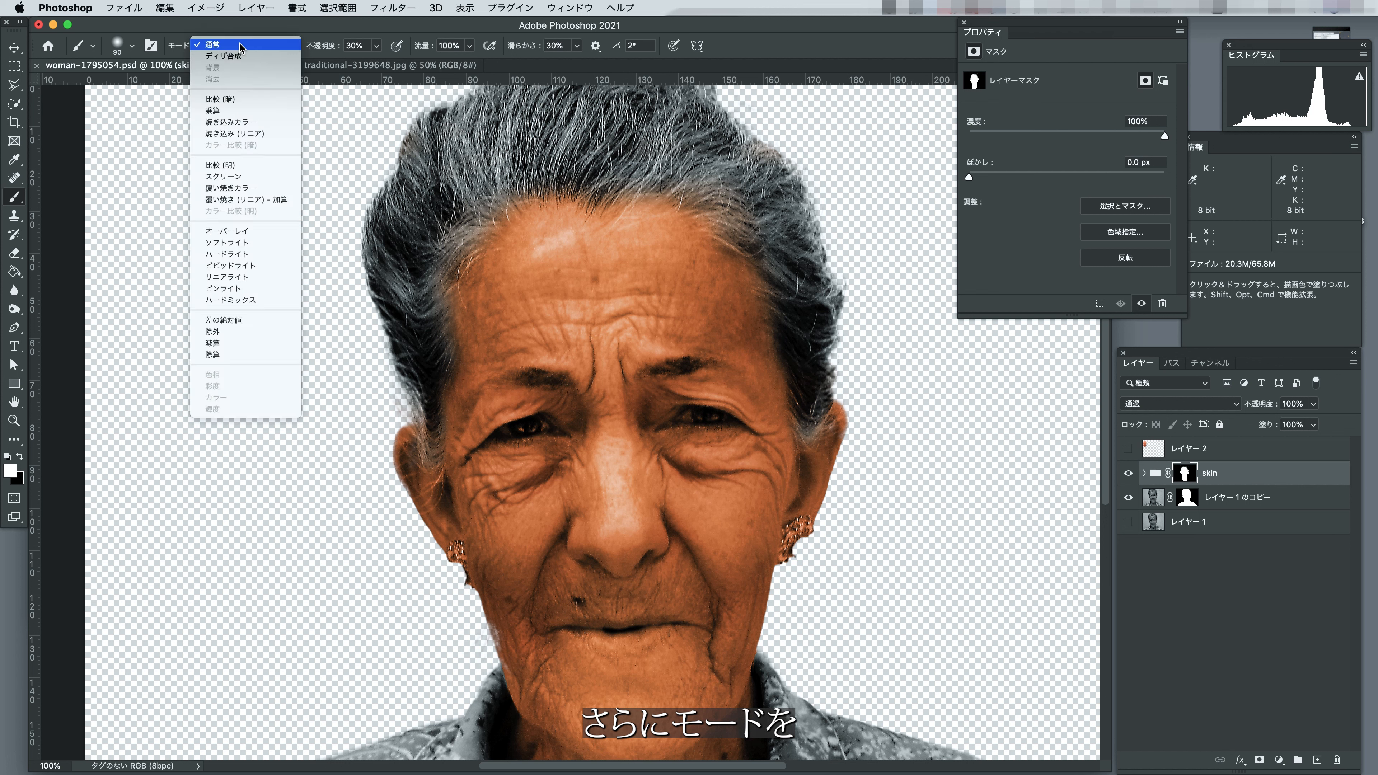
left_click(223, 231)
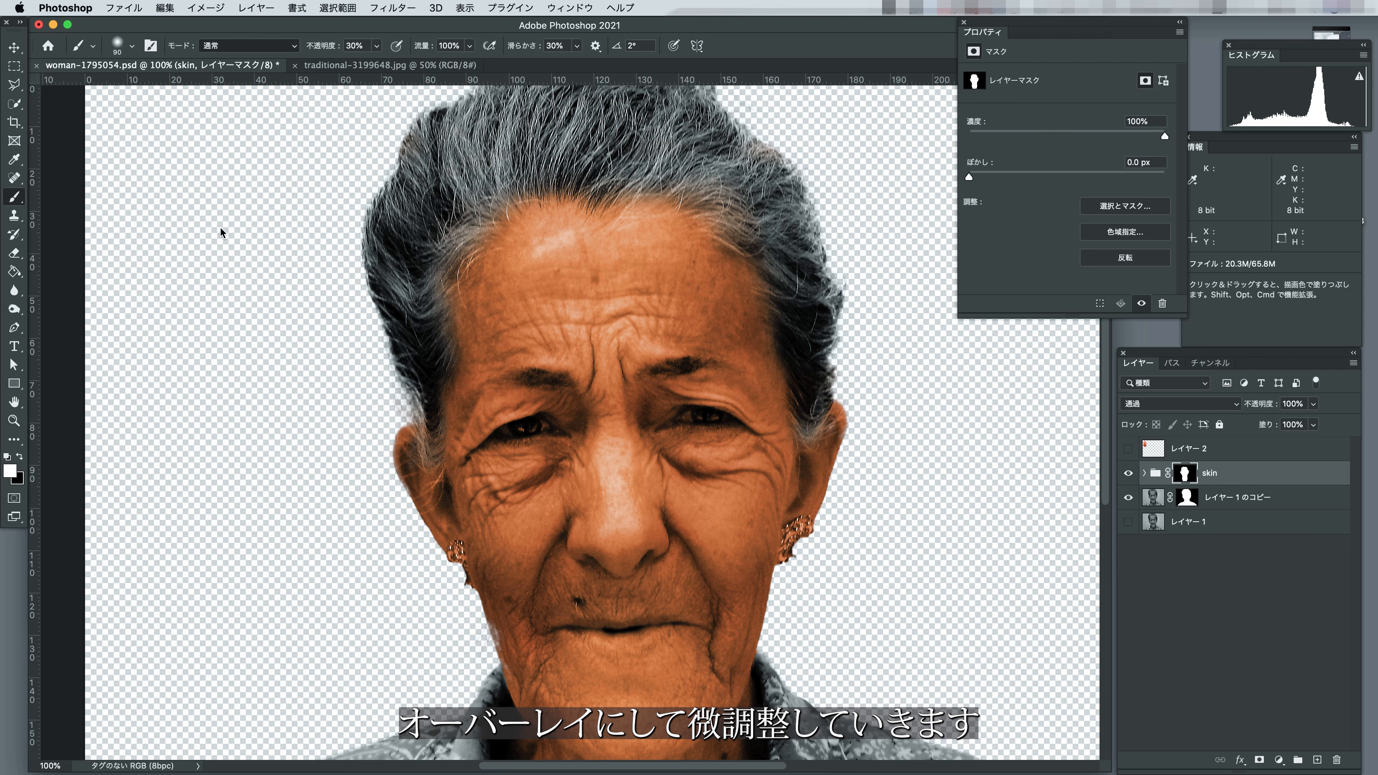
key("bracketright")
key("bracketright")
left_click_drag(467, 256, 456, 416)
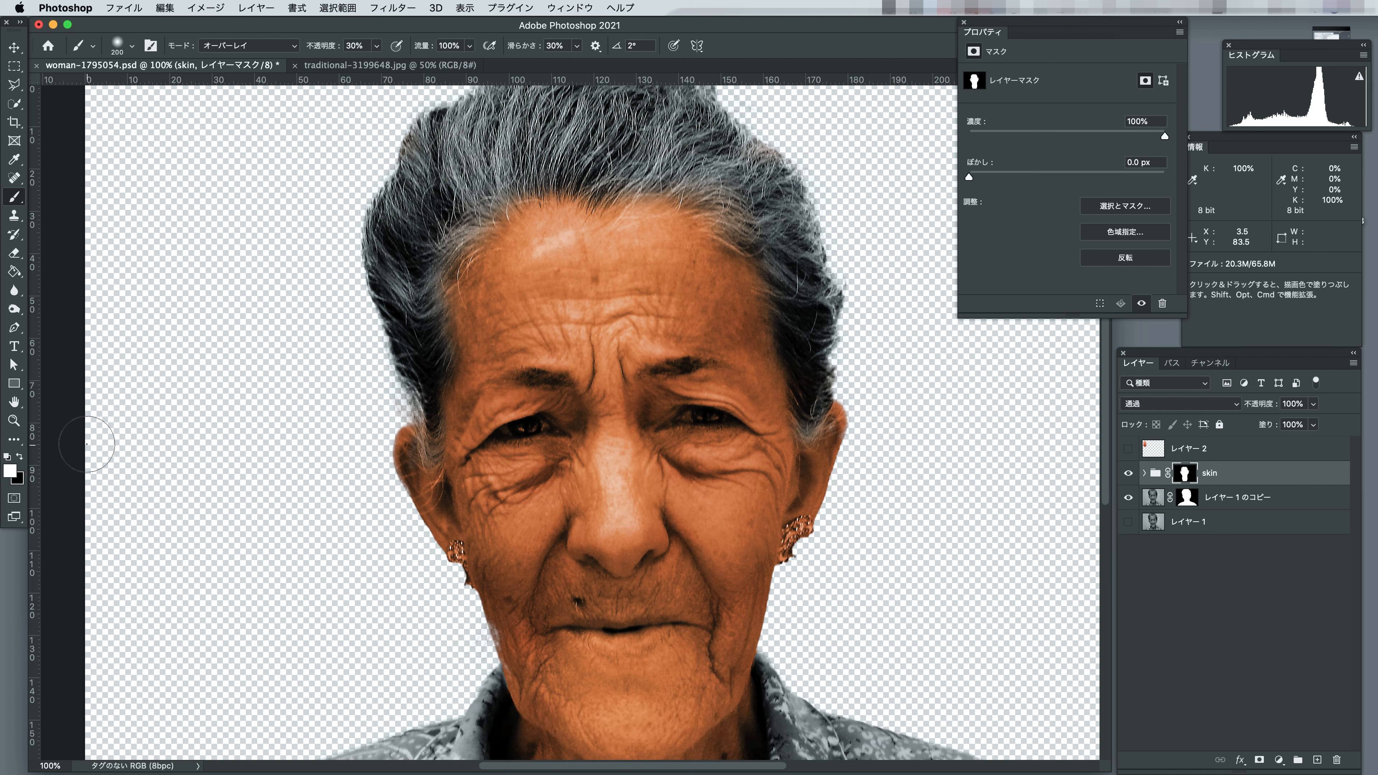
left_click(20, 457)
key("[")
key("[")
key("[")
key("[")
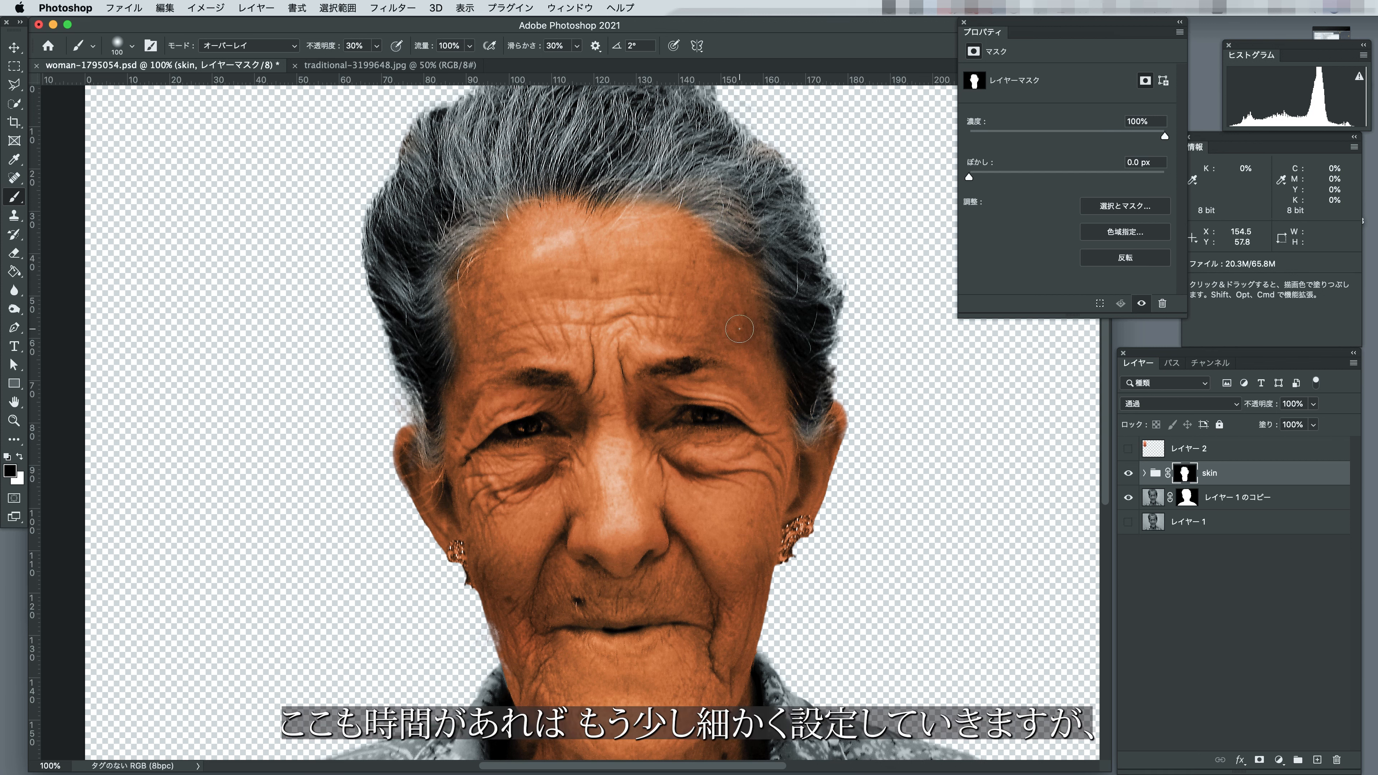
key("super+plus")
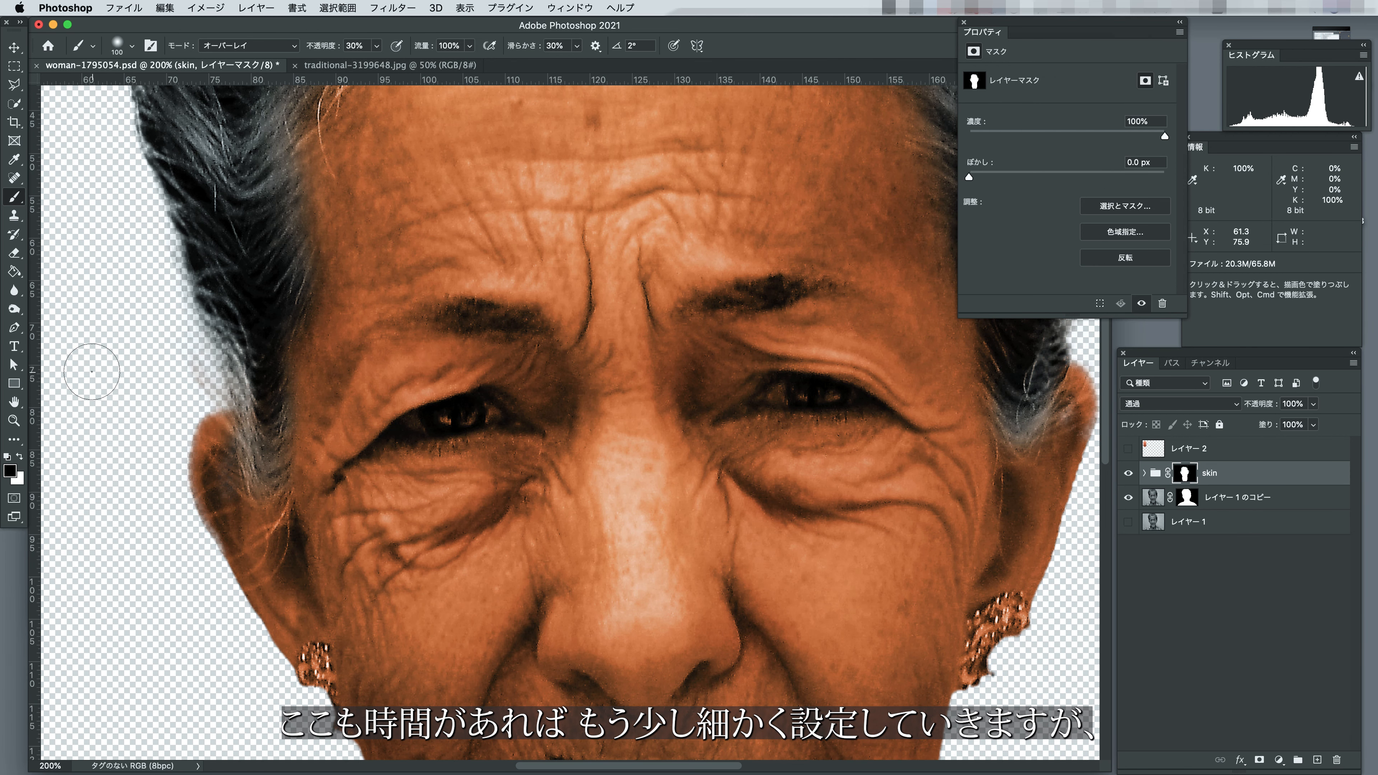
left_click(19, 456)
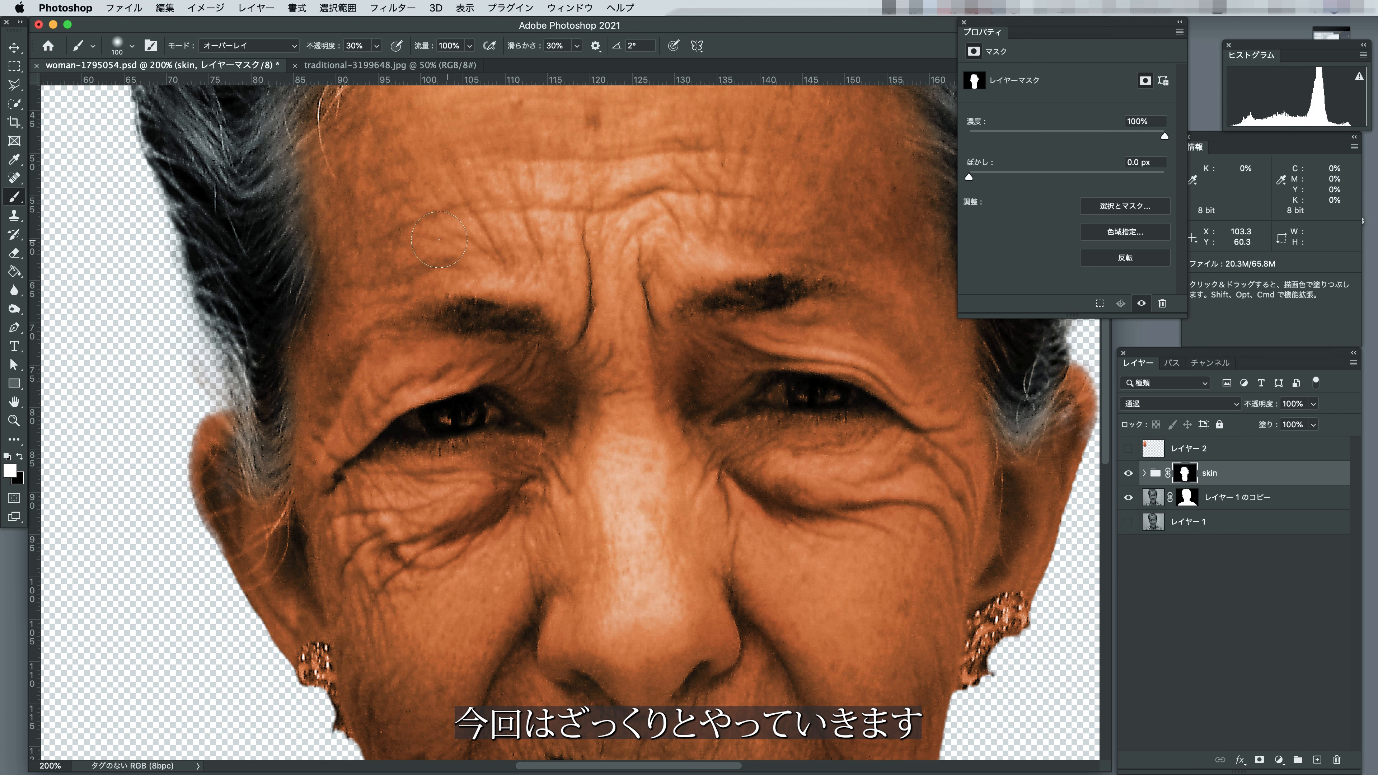
Remove the skin tint from both eyes in the skin group's mask with a 25 px black brush in Normal mode.
left_click(20, 456)
left_click(292, 45)
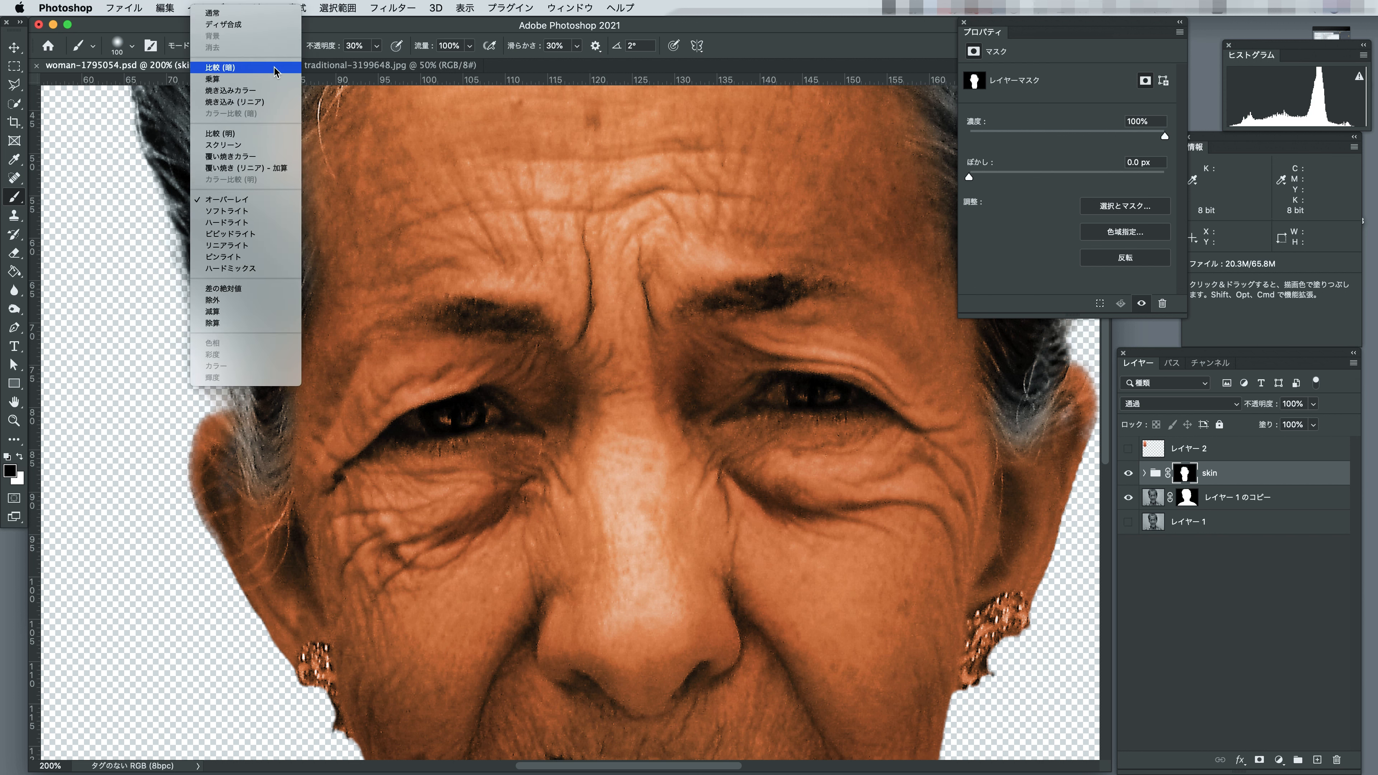
left_click(249, 12)
key("bracketleft")
key("bracketleft")
key("bracketleft")
key("bracketleft")
key("bracketleft")
key("bracketleft")
left_click_drag(494, 416, 408, 426)
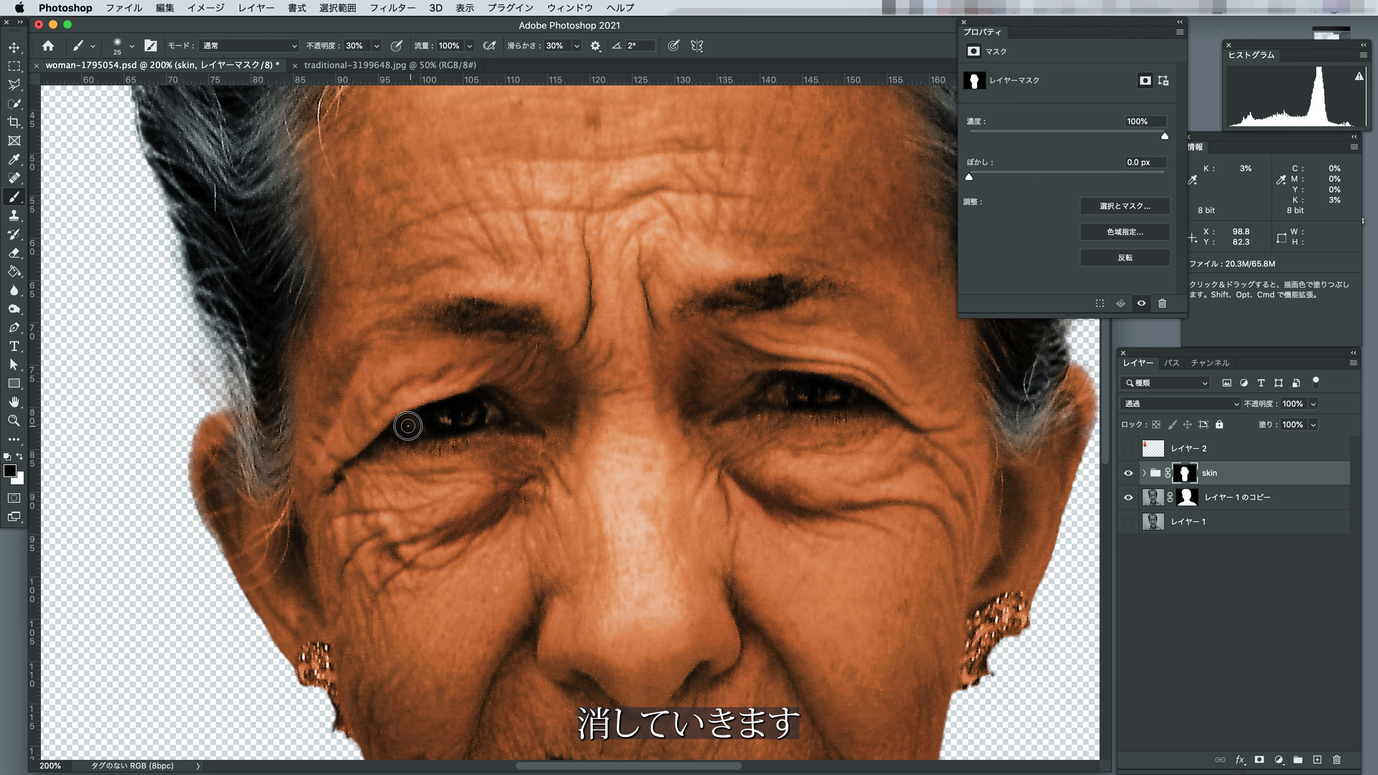
mouse_move(760, 401)
left_mouse_down()
mouse_move(859, 398)
mouse_move(773, 399)
left_mouse_up()
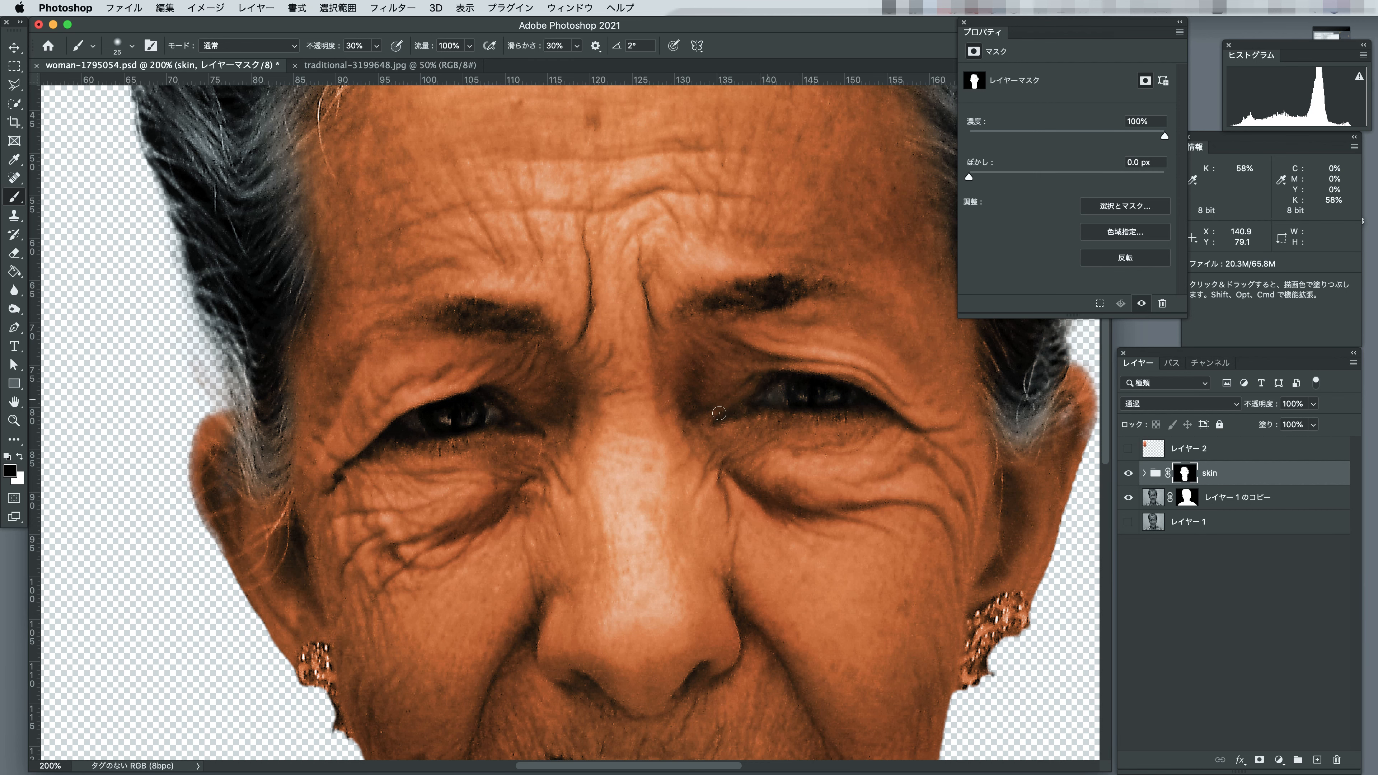
Adjust the skin group's existing Hue/Saturation layer to hue +5, saturation +3 and lightness -24.
double_click(16, 403)
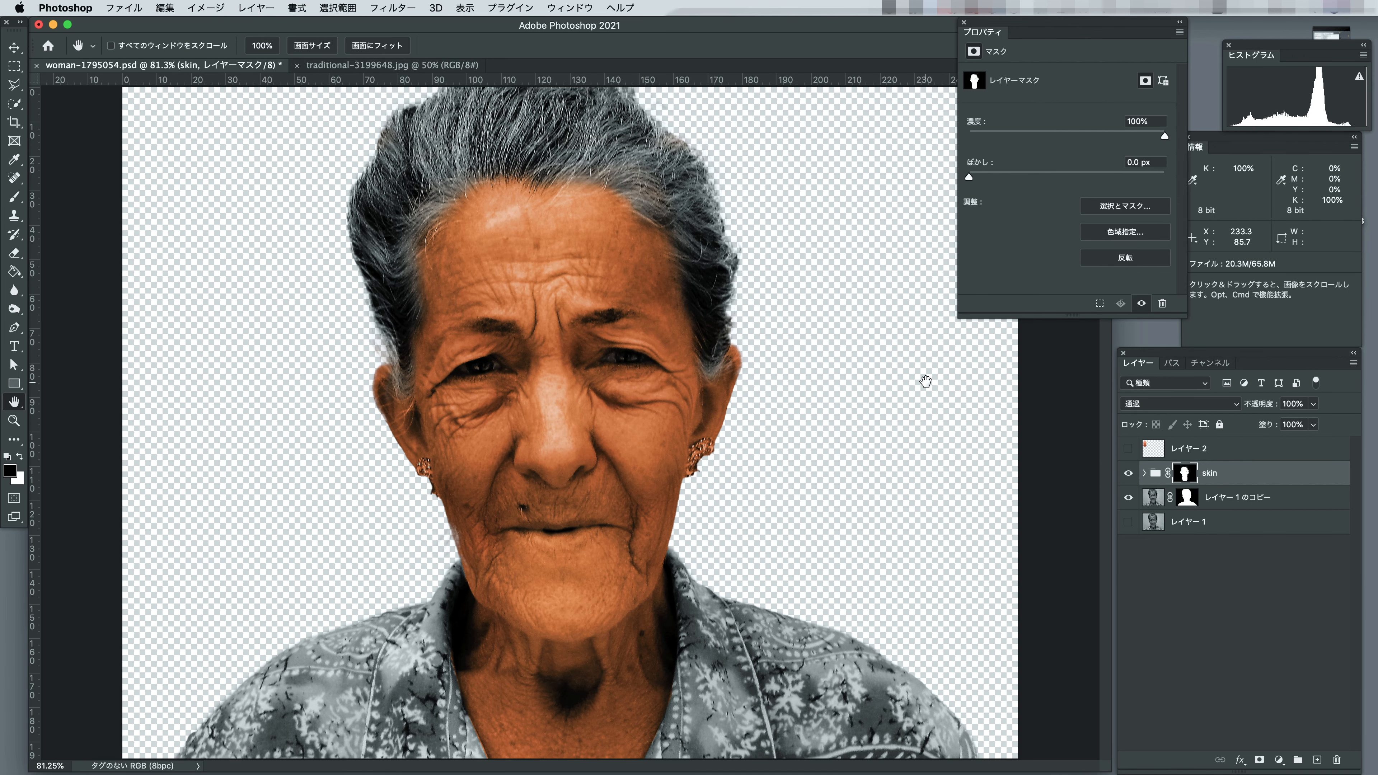
left_click(654, 447, "alt")
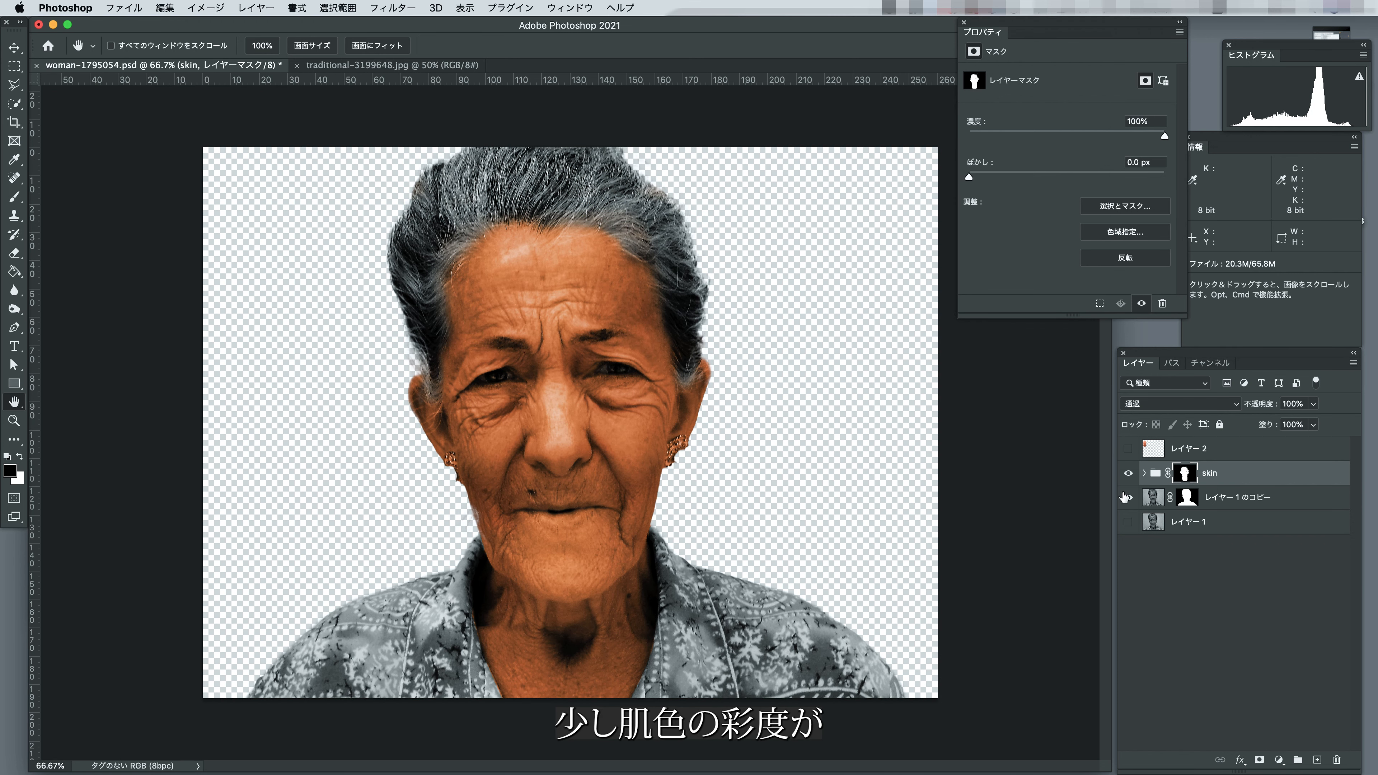
left_click(1145, 473)
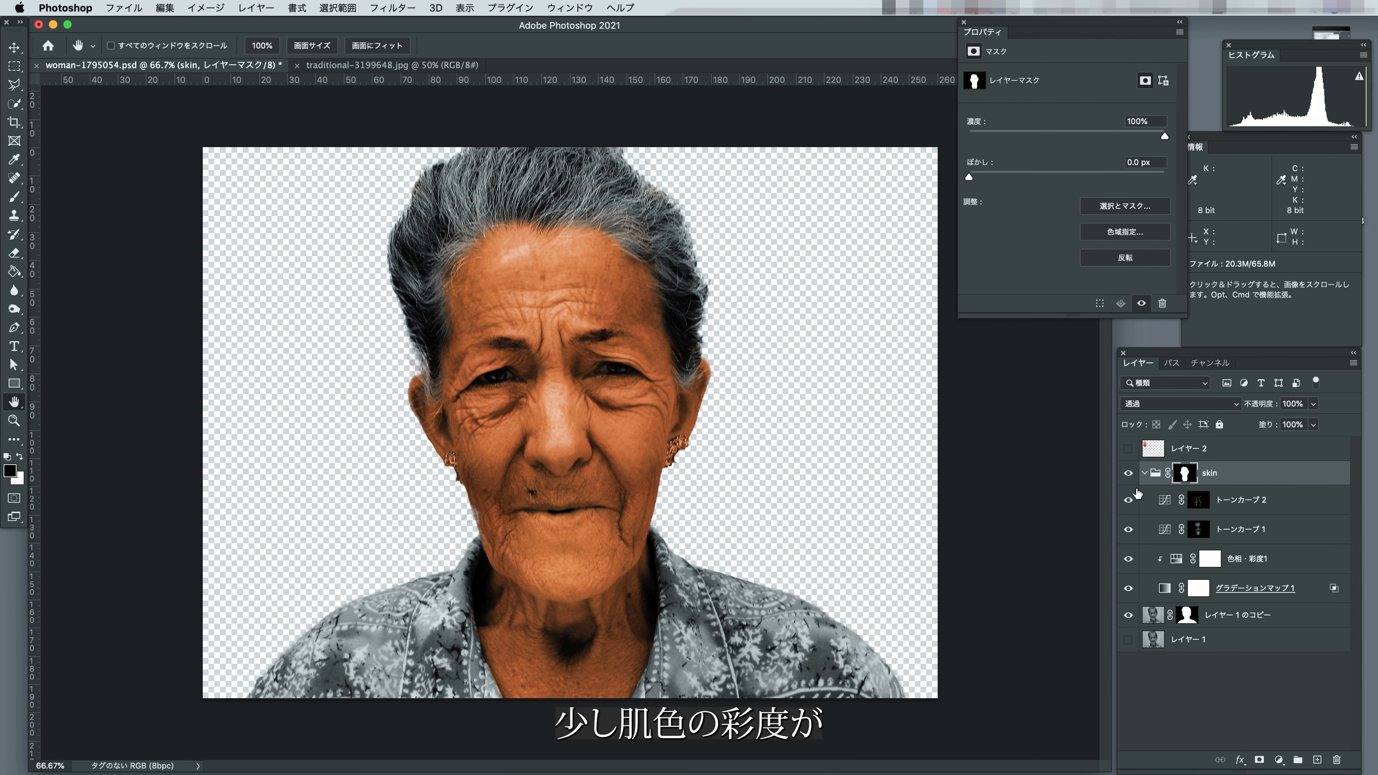
left_click(1169, 557)
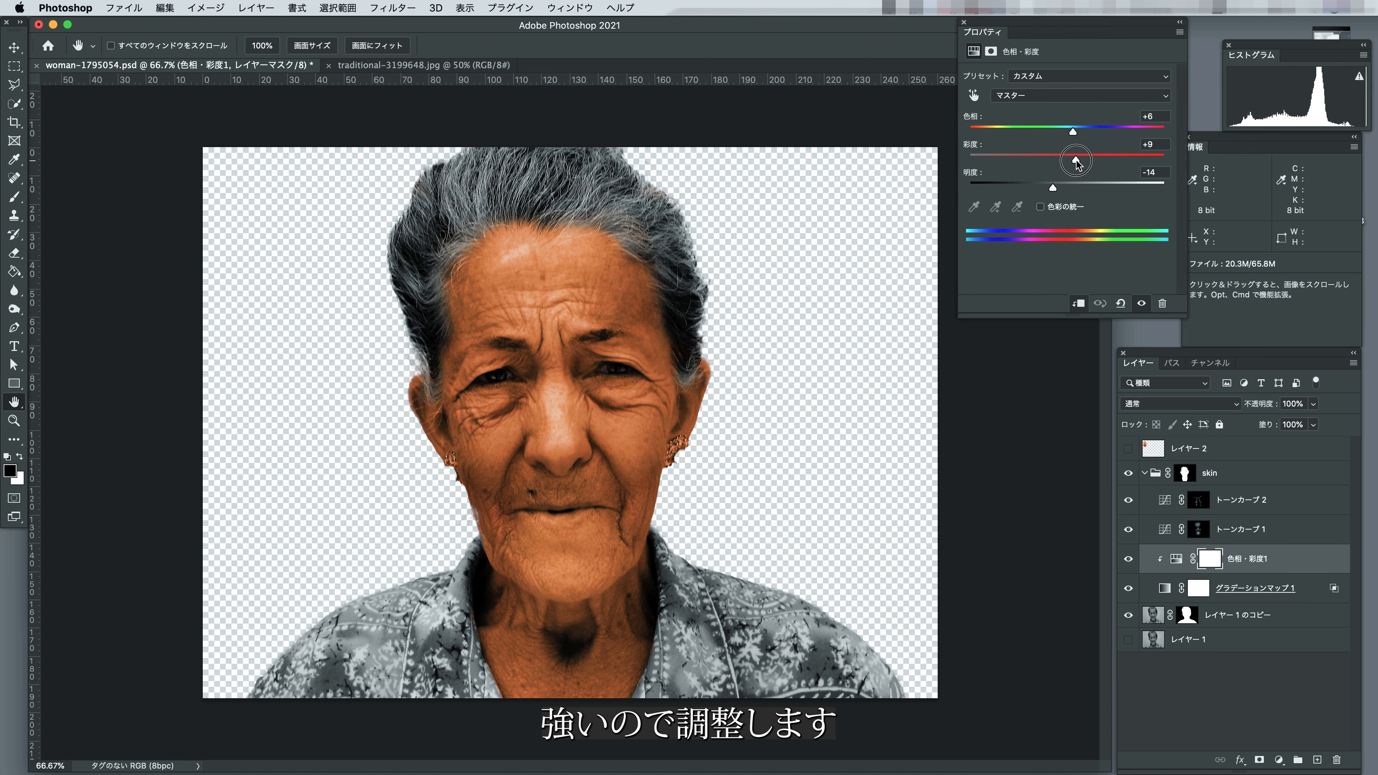
left_click_drag(1073, 161, 1070, 158)
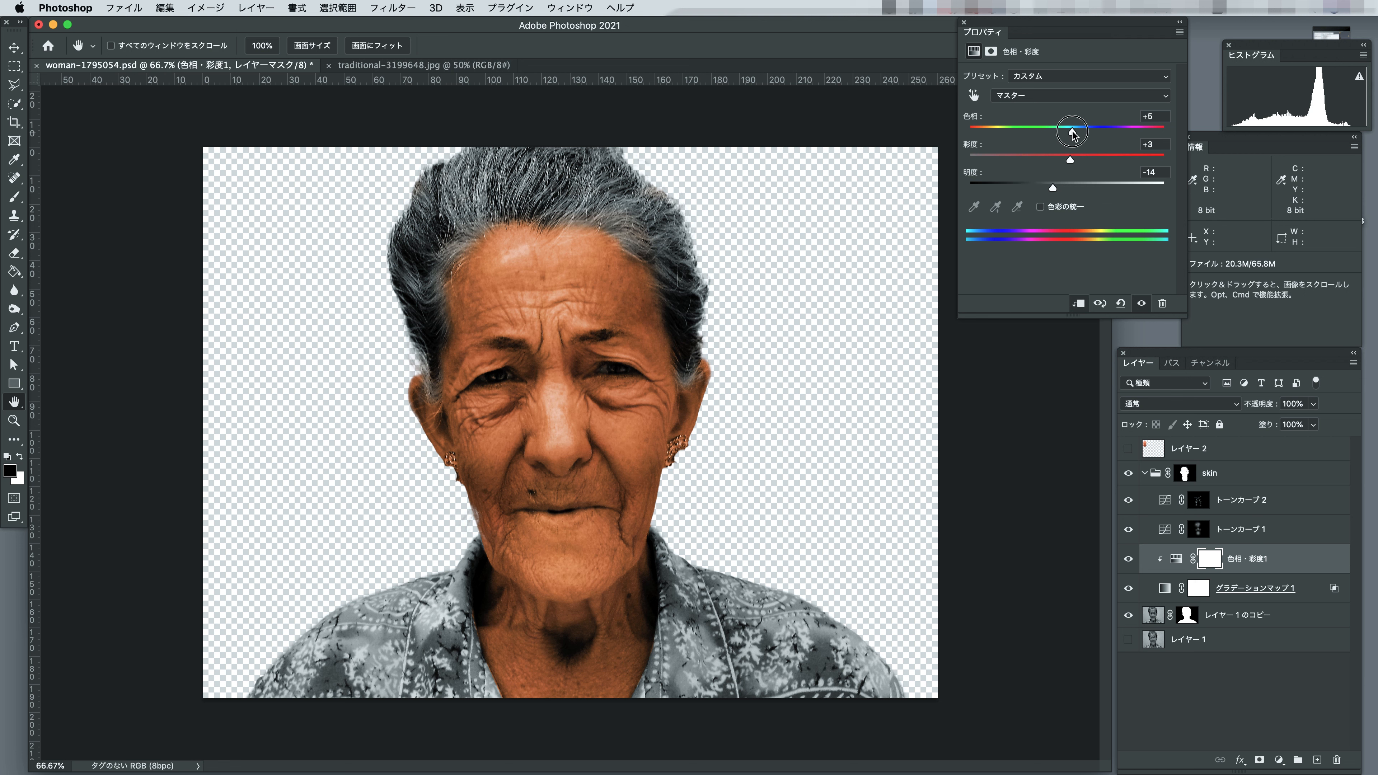
left_click_drag(1053, 191, 1044, 191)
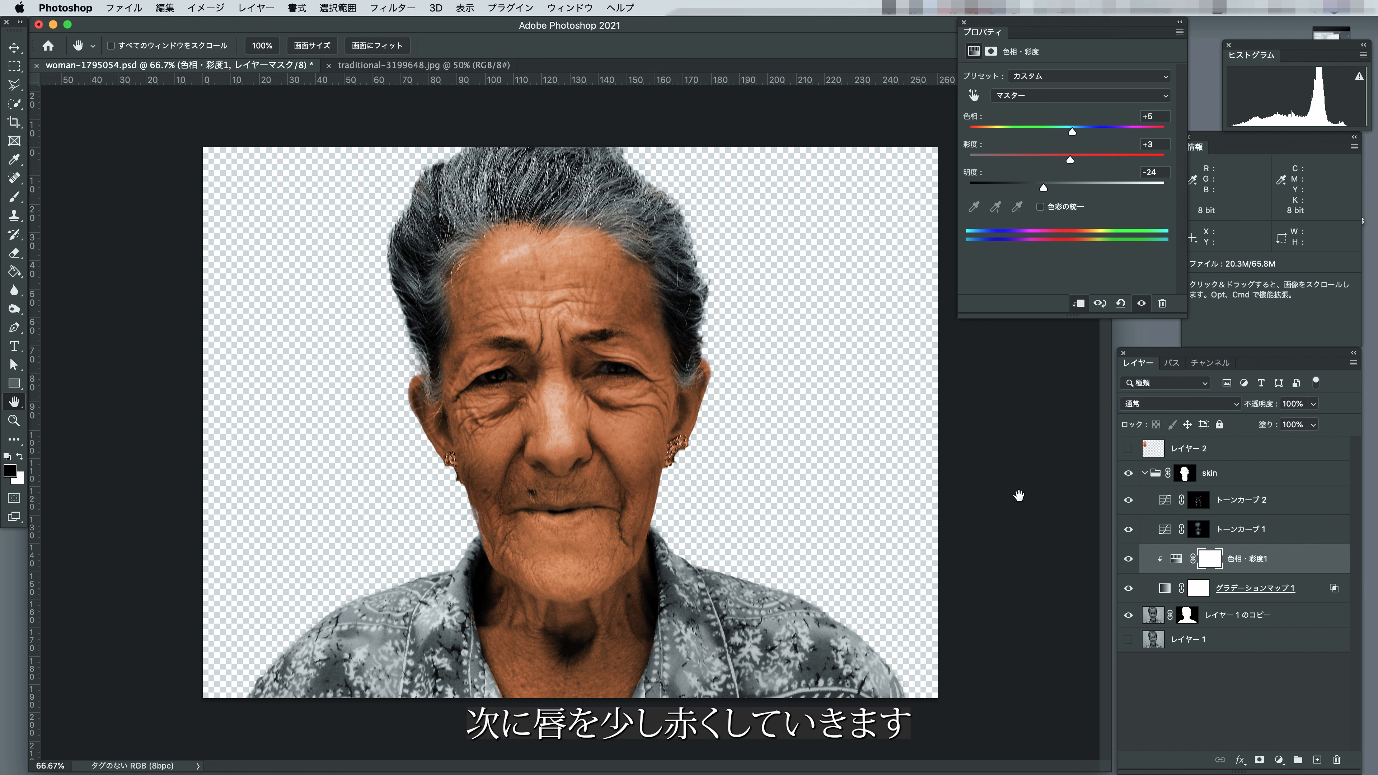
Add a Hue/Saturation layer above the upper Curves layer with hue -17, saturation +14 and lightness -12, and invert its mask.
left_click(1254, 502)
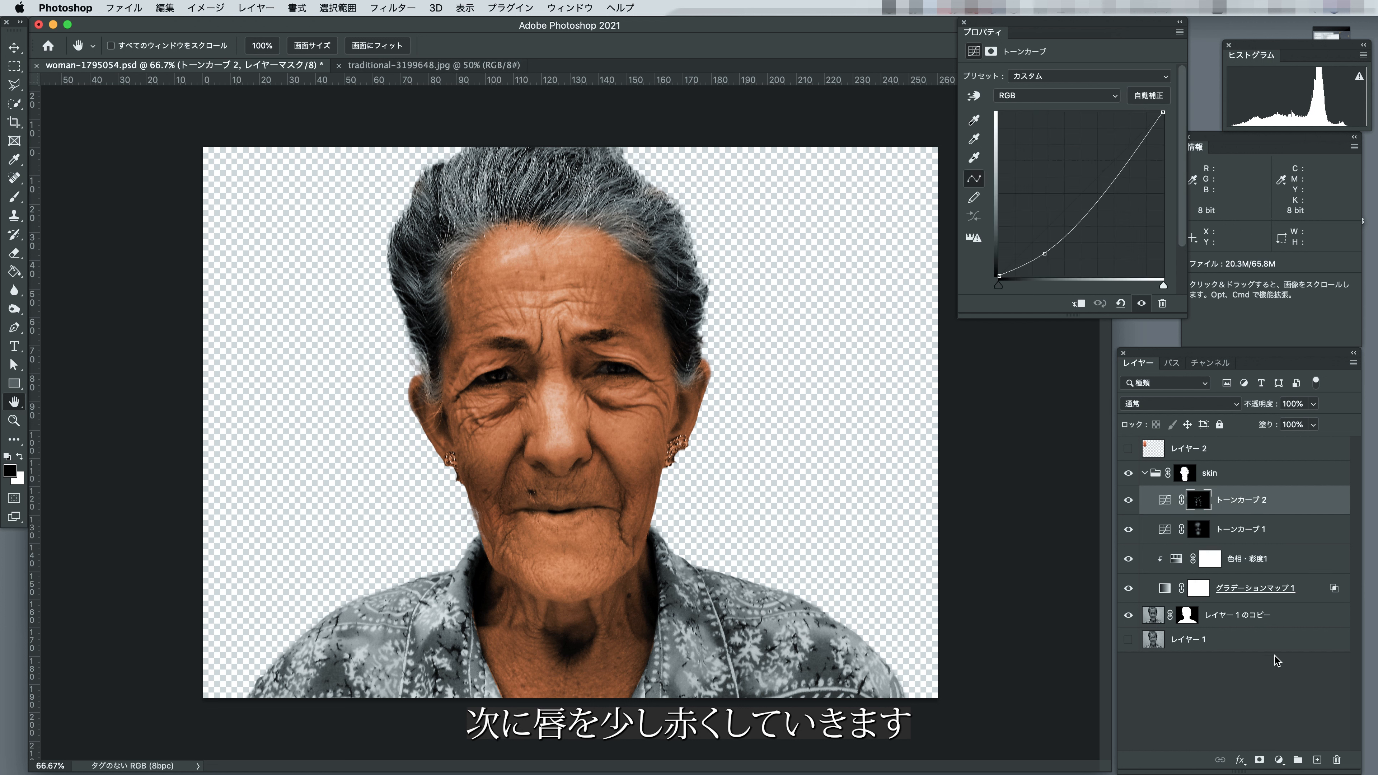
left_click(1278, 759)
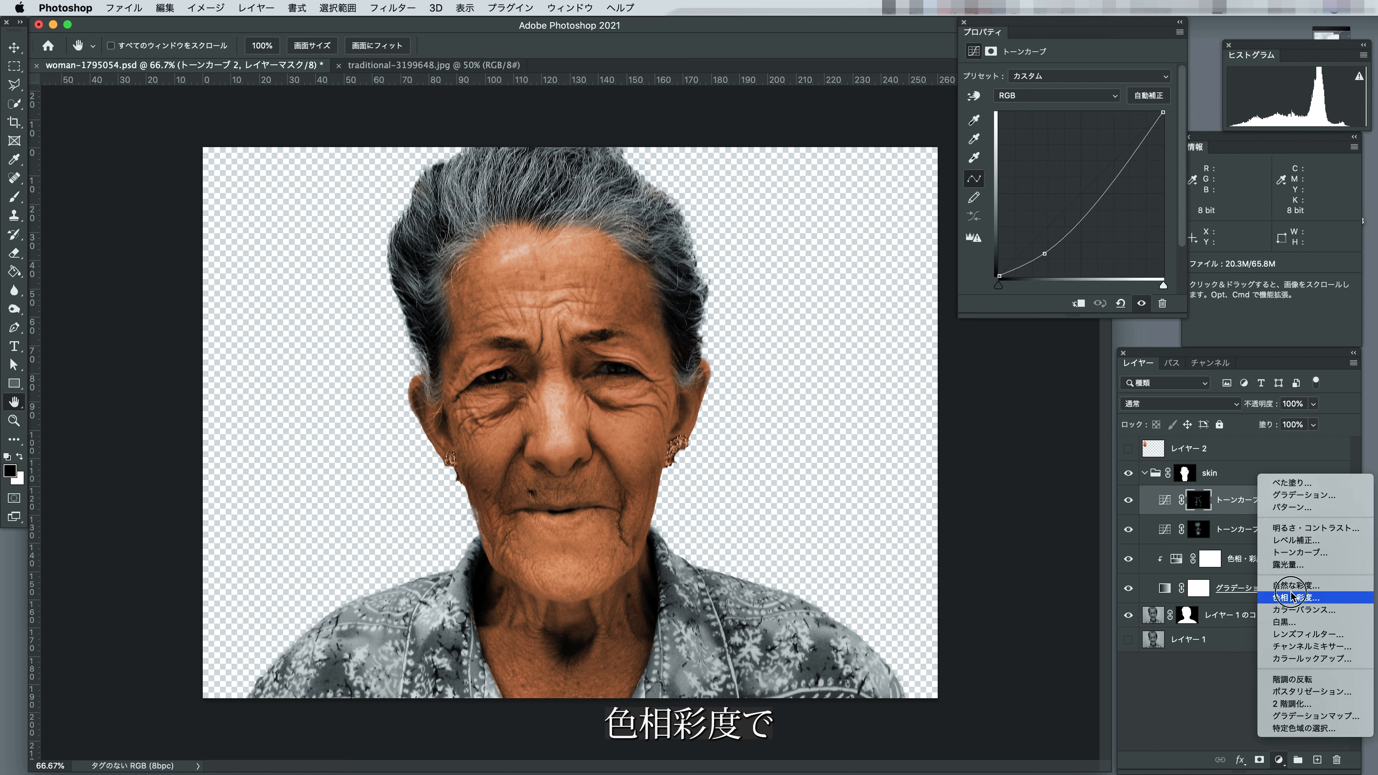
left_click(1293, 597)
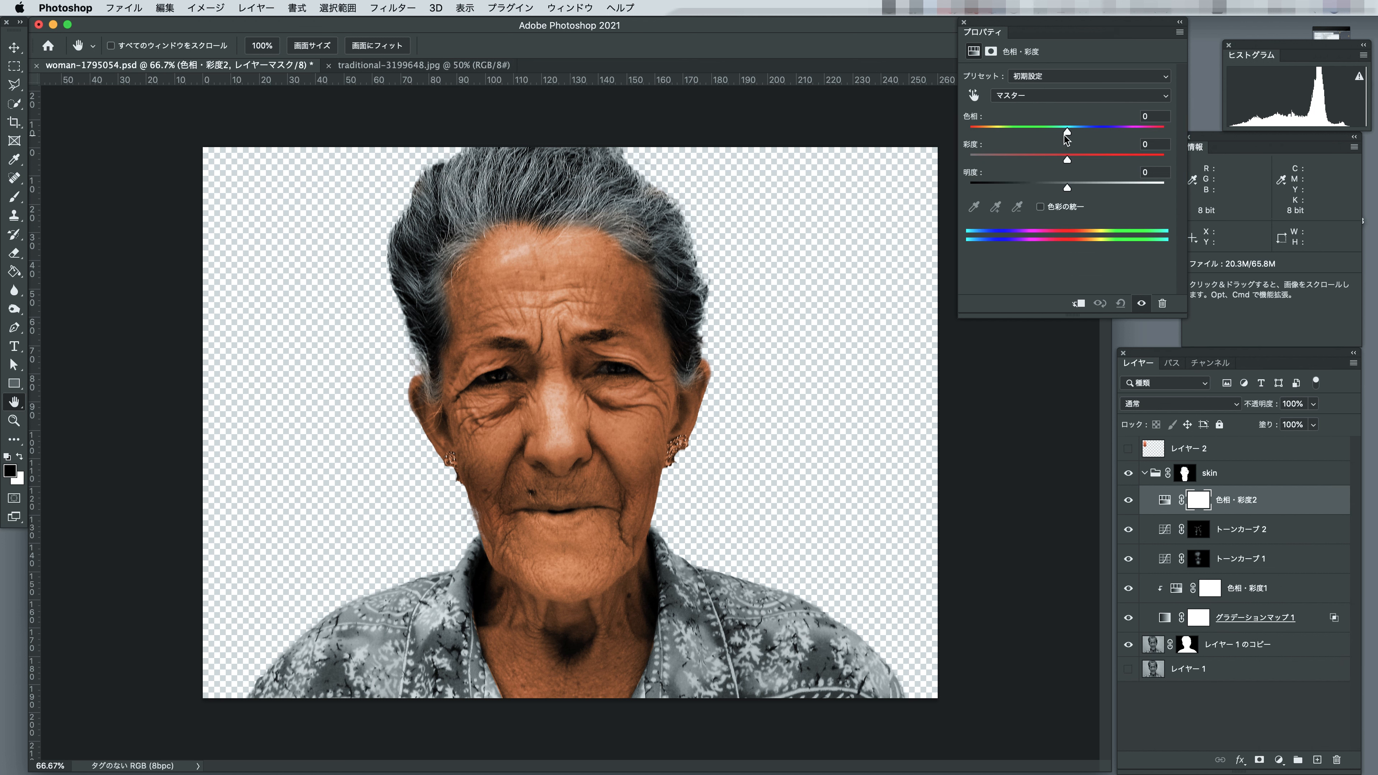
left_click_drag(1066, 133, 1054, 133)
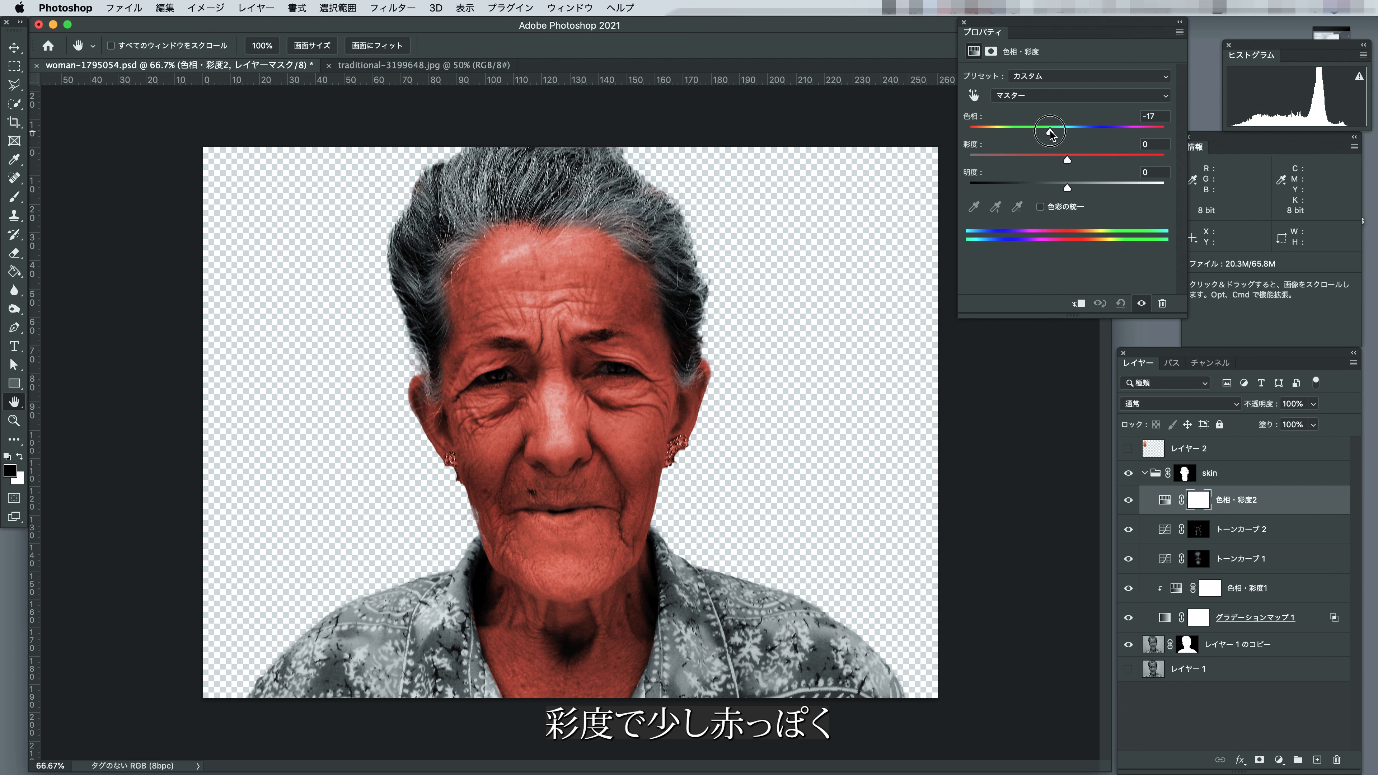
left_click_drag(1065, 153, 1056, 191)
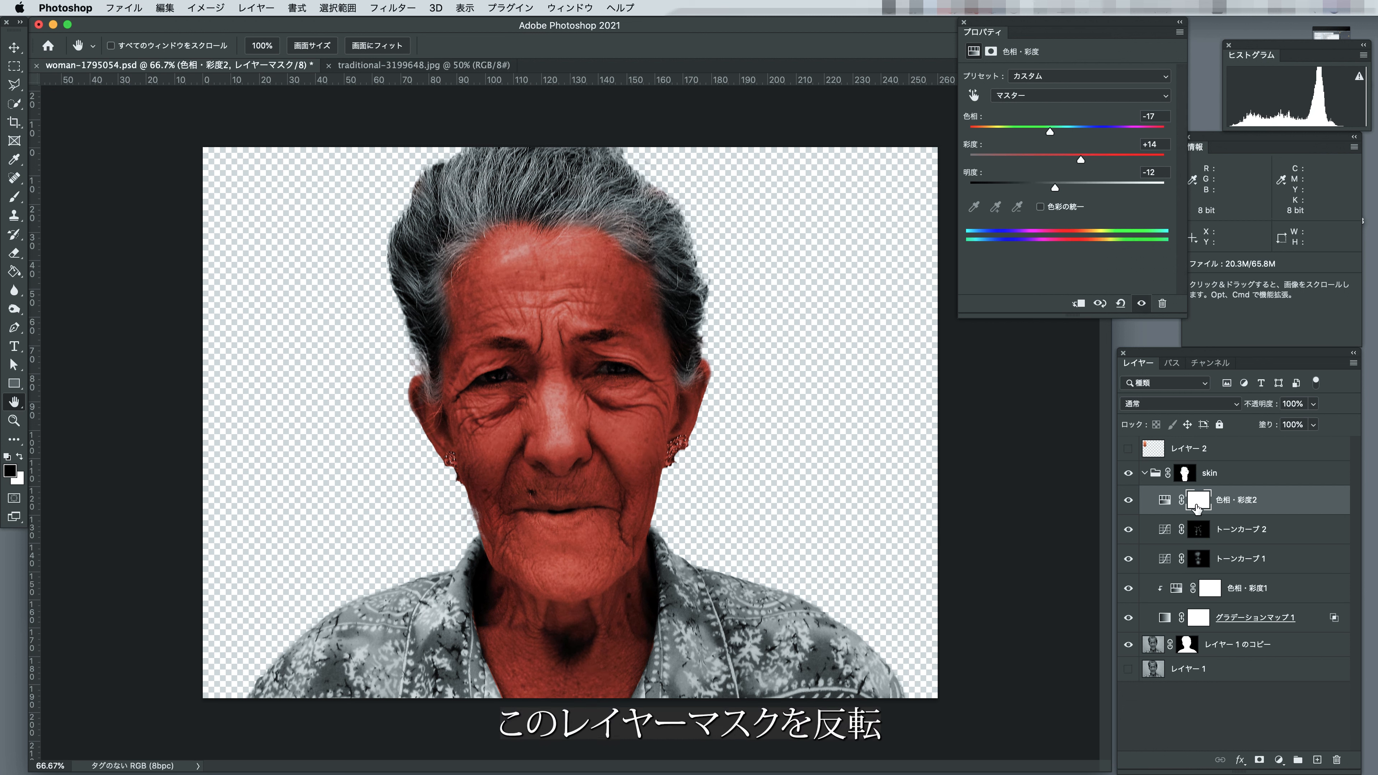
key("super+i")
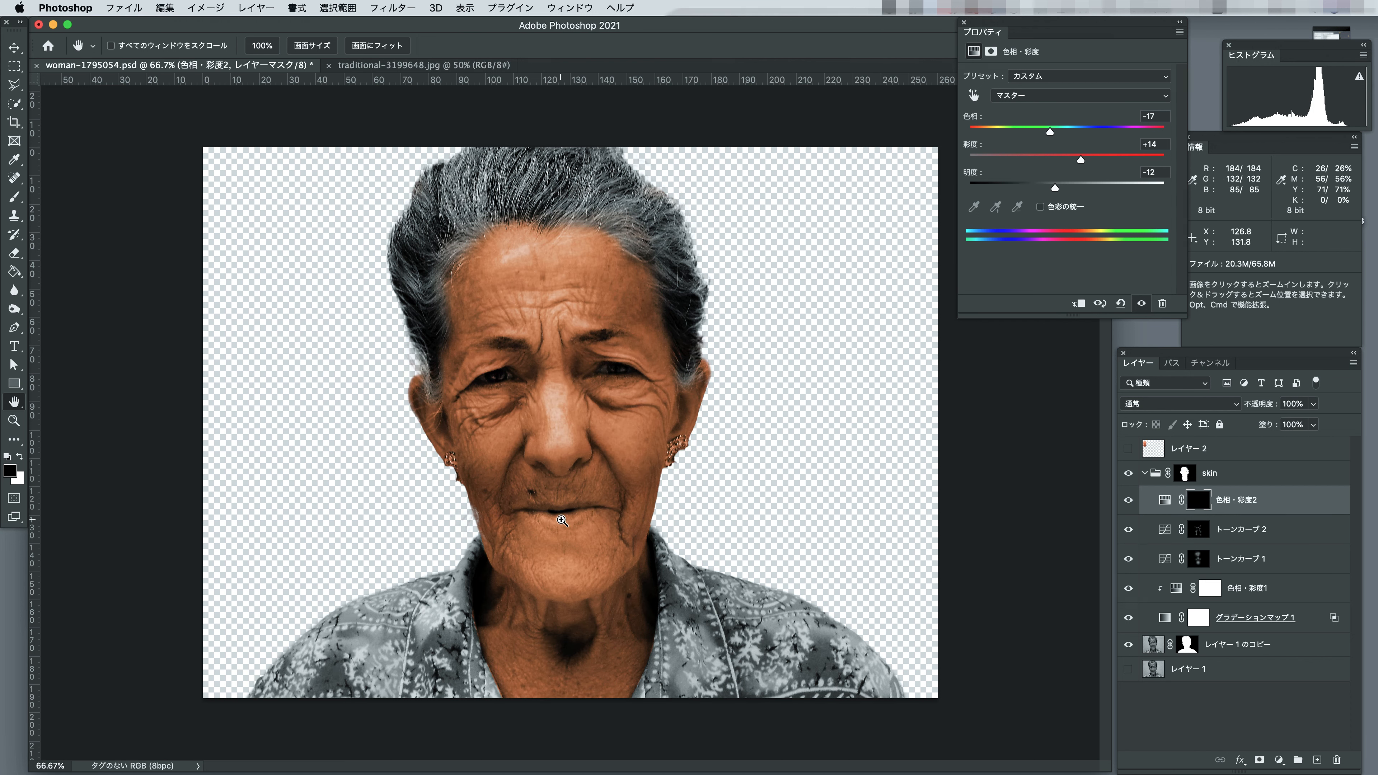
Paint the lips white in the new Hue/Saturation layer's mask with a 50 px brush at 20% opacity to redden them.
scroll(547, 539, "up", 5)
left_click(14, 197)
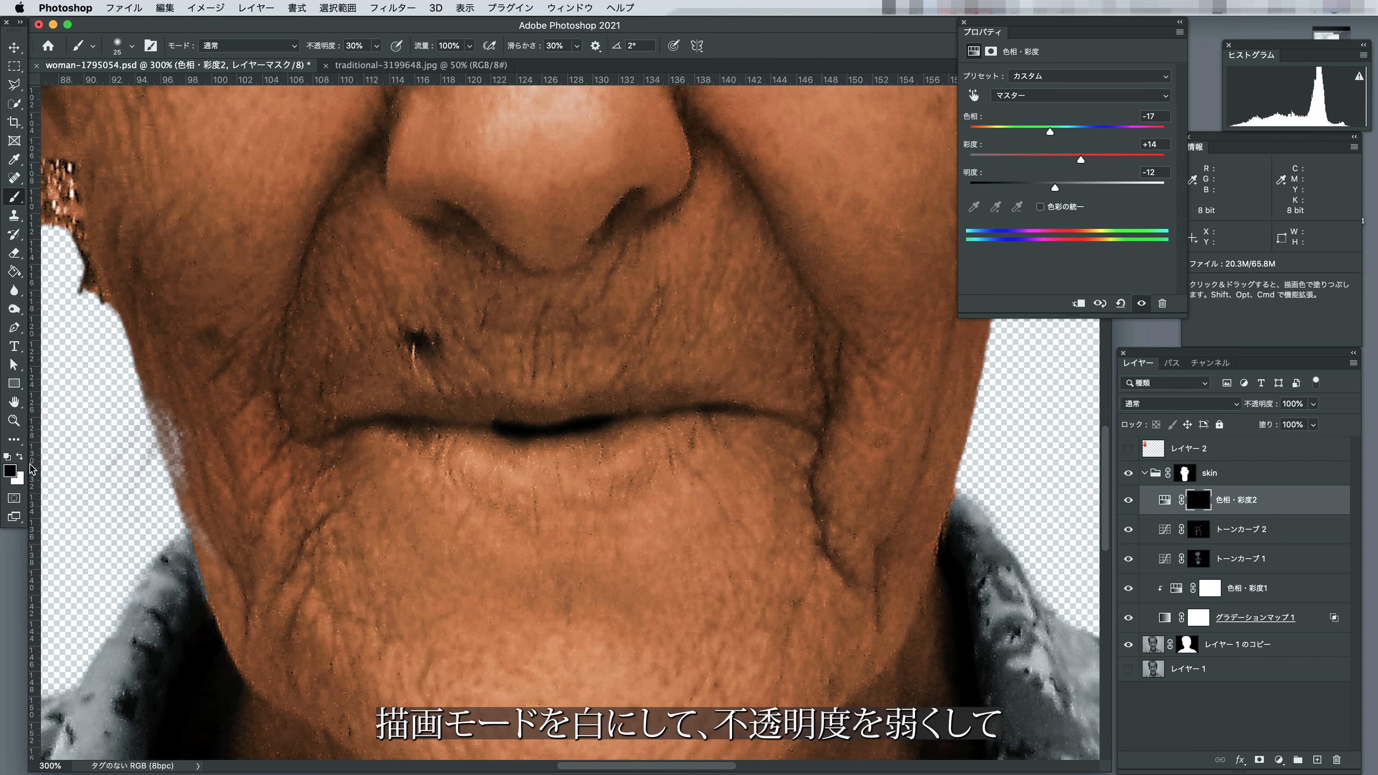
left_click(19, 457)
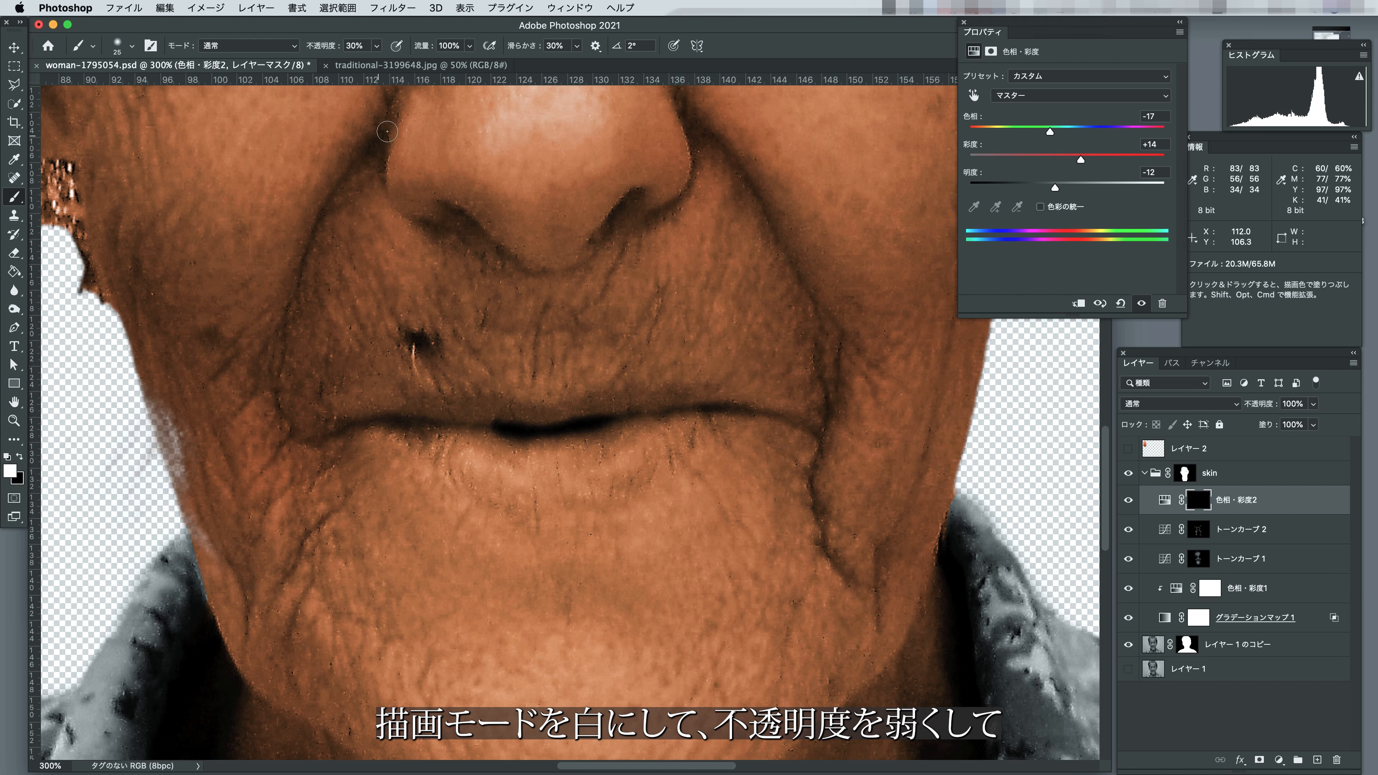
left_click(350, 46)
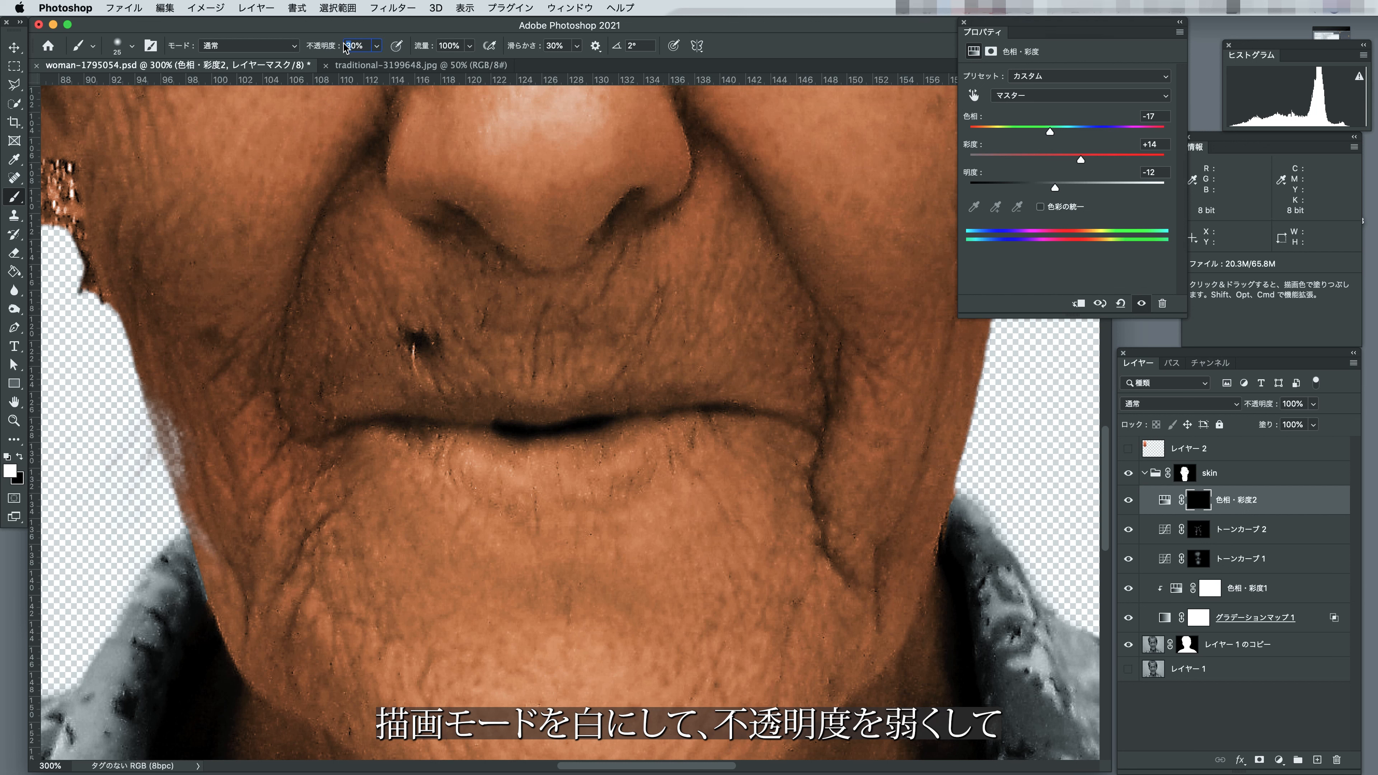
key("Return")
key("]")
key("]")
key("]")
key("]")
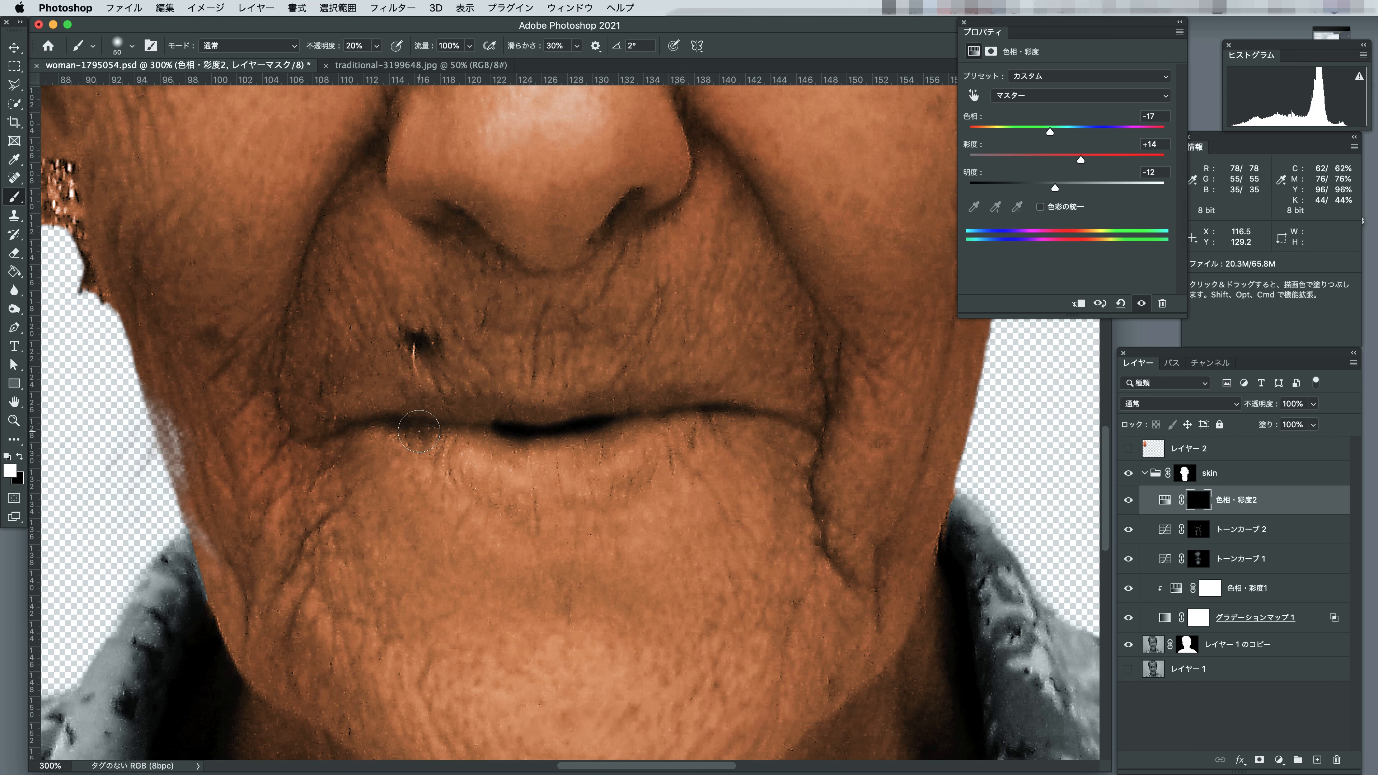
mouse_move(414, 426)
left_mouse_down()
mouse_move(706, 402)
mouse_move(402, 435)
left_mouse_up()
key("[")
key("[")
key("[")
key("[")
mouse_move(403, 435)
left_mouse_down()
mouse_move(557, 455)
mouse_move(721, 408)
left_mouse_up()
key("]")
key("]")
key("]")
mouse_move(705, 413)
left_mouse_down()
mouse_move(660, 439)
mouse_move(477, 443)
mouse_move(675, 426)
mouse_move(471, 426)
left_mouse_up()
left_click_drag(470, 426, 714, 414)
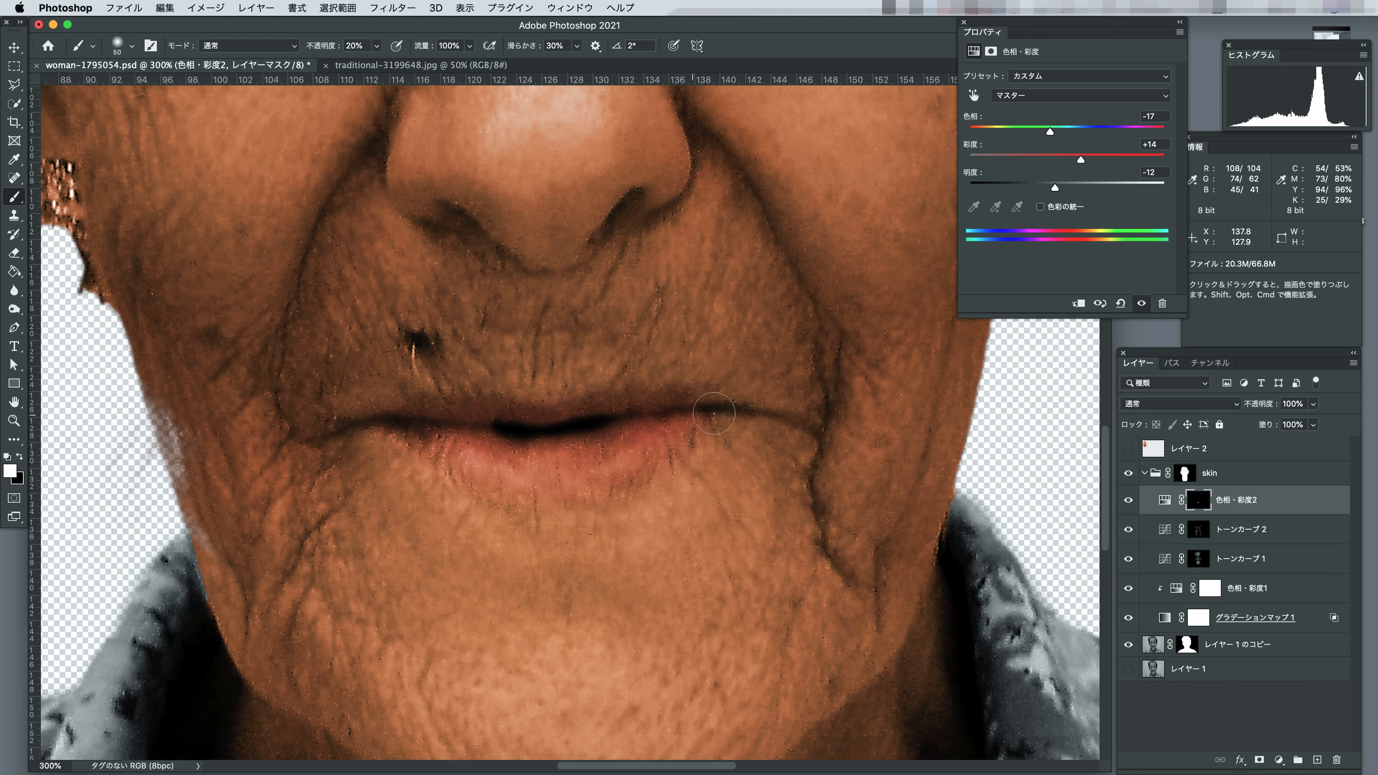
Add another Hue/Saturation layer above the lip adjustment and clip it to that layer.
double_click(22, 404)
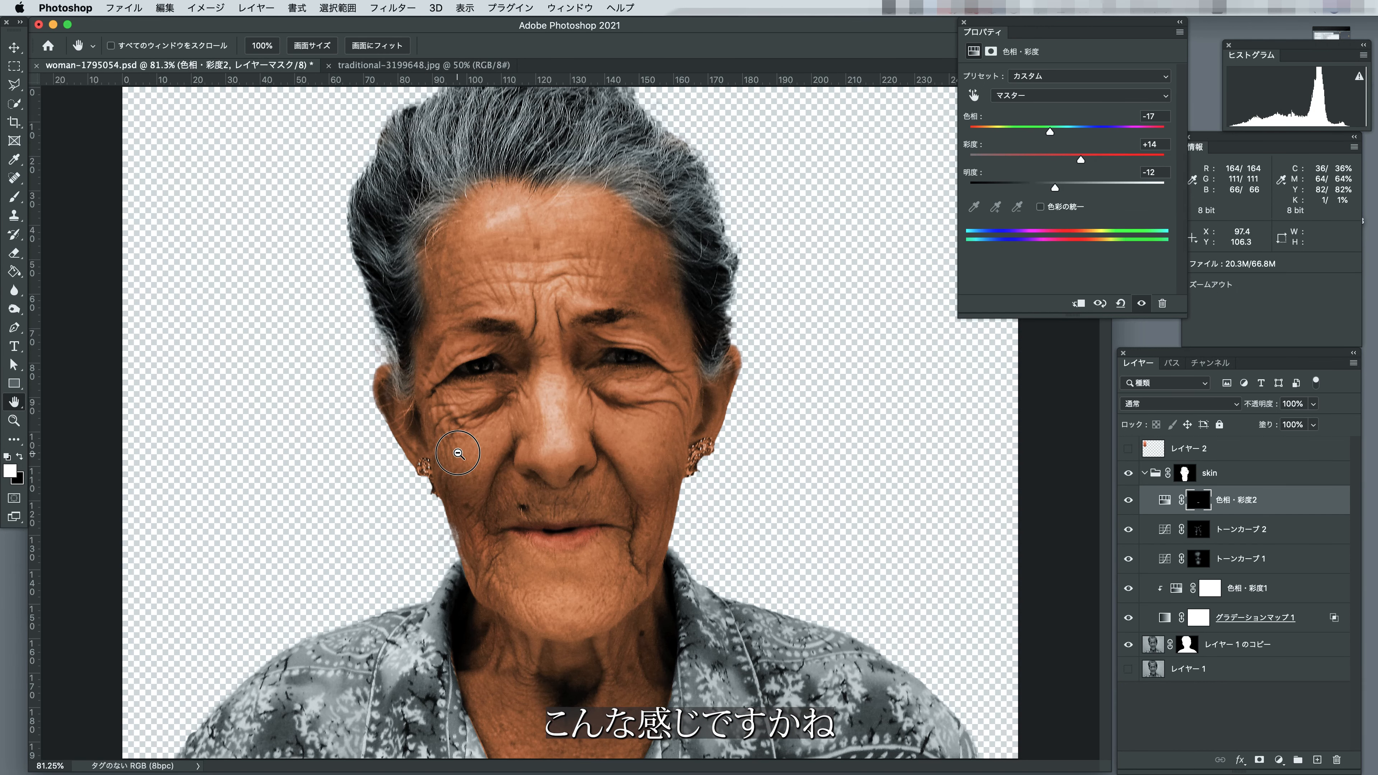
left_click(457, 453, "alt")
left_click(457, 453, "alt")
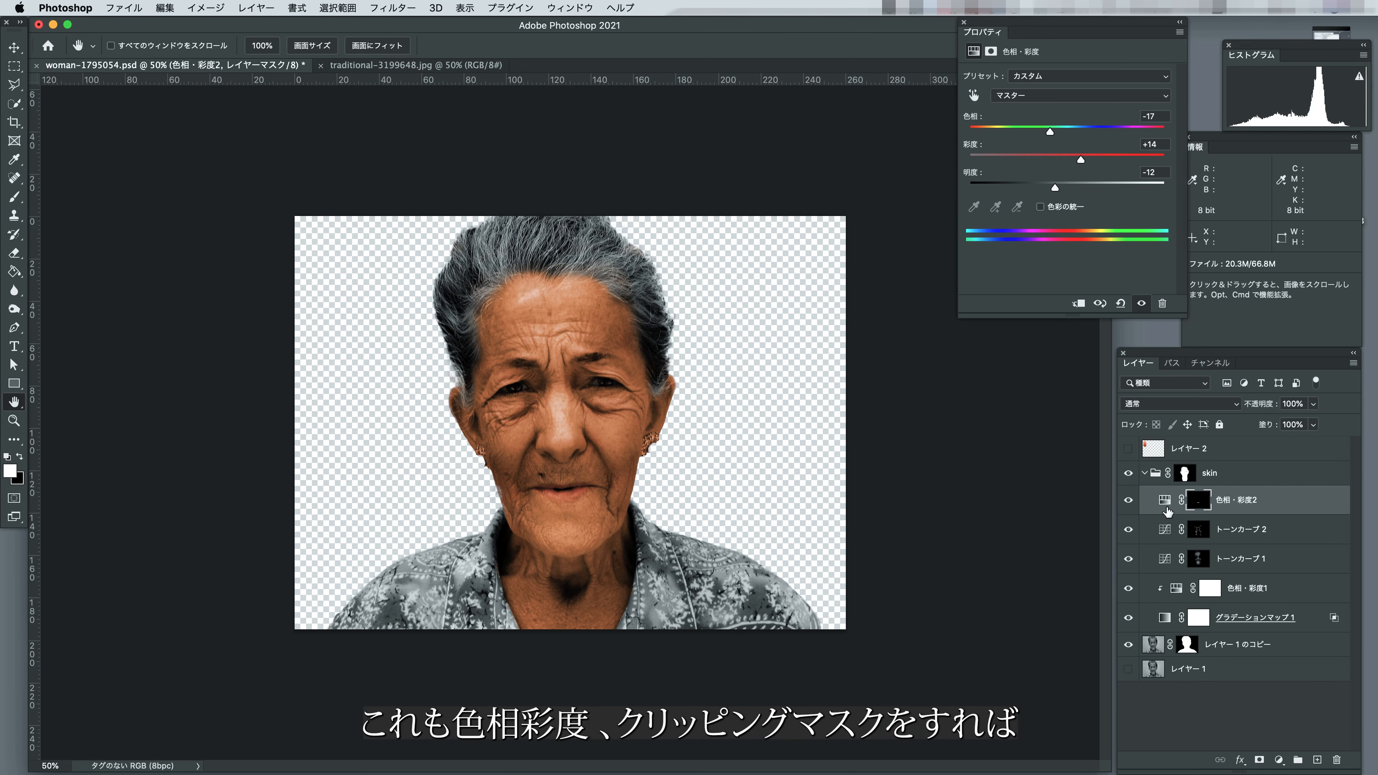
left_click(1278, 761)
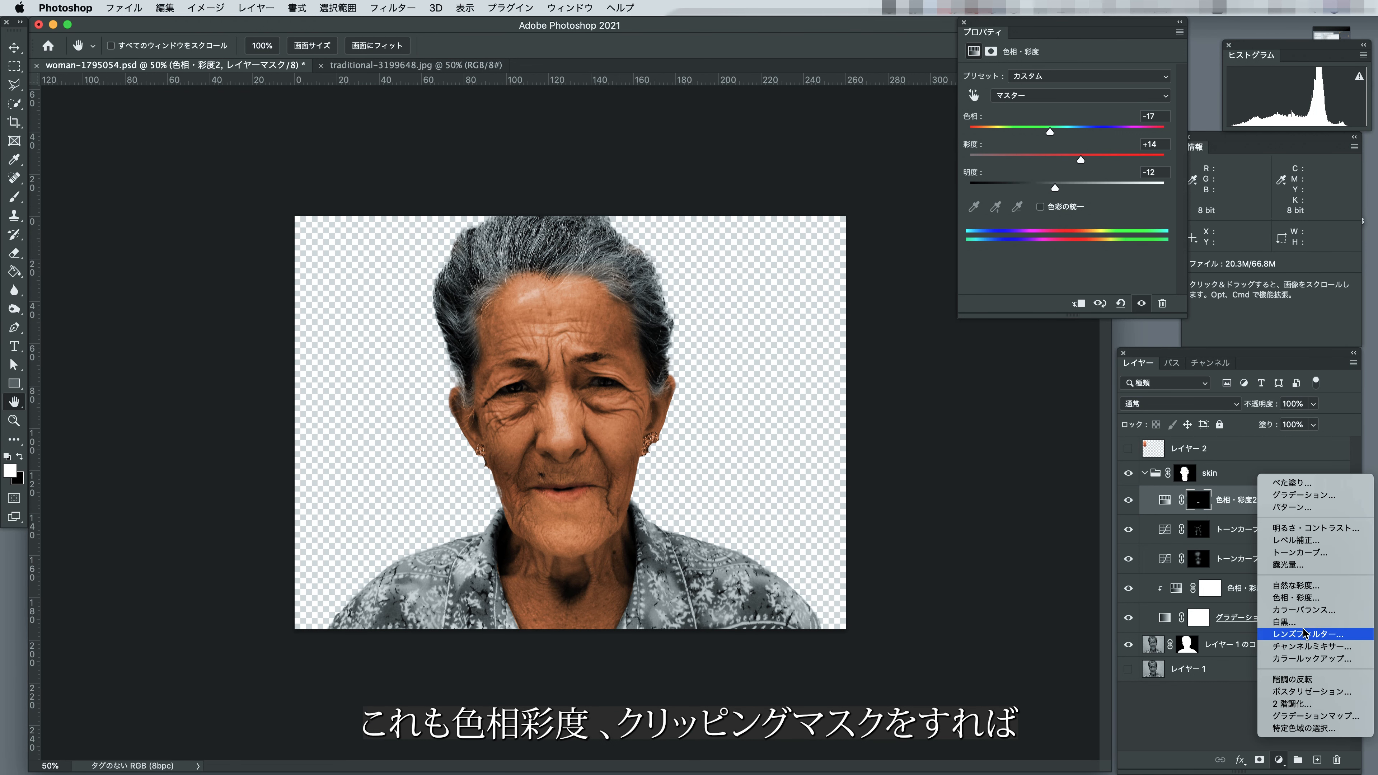
left_click(1300, 598)
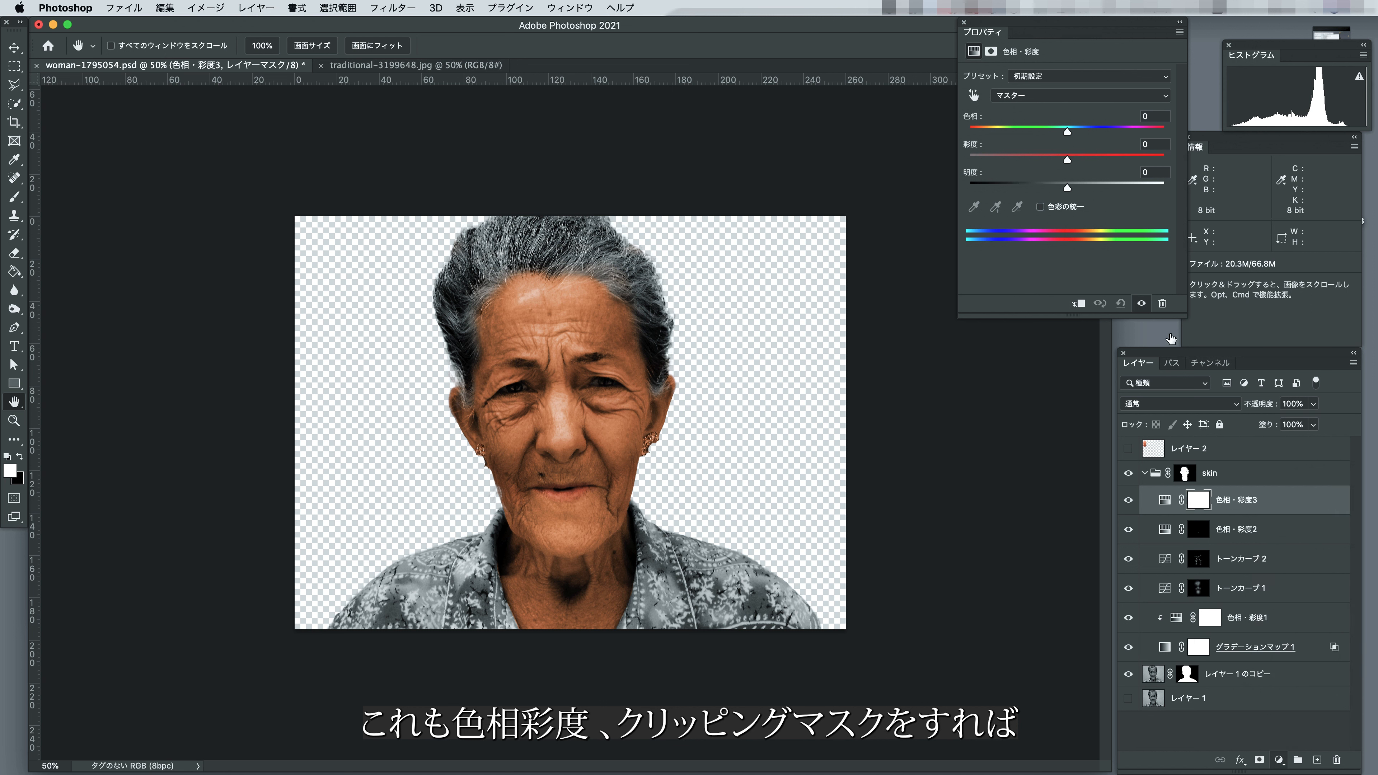
left_click(1077, 305)
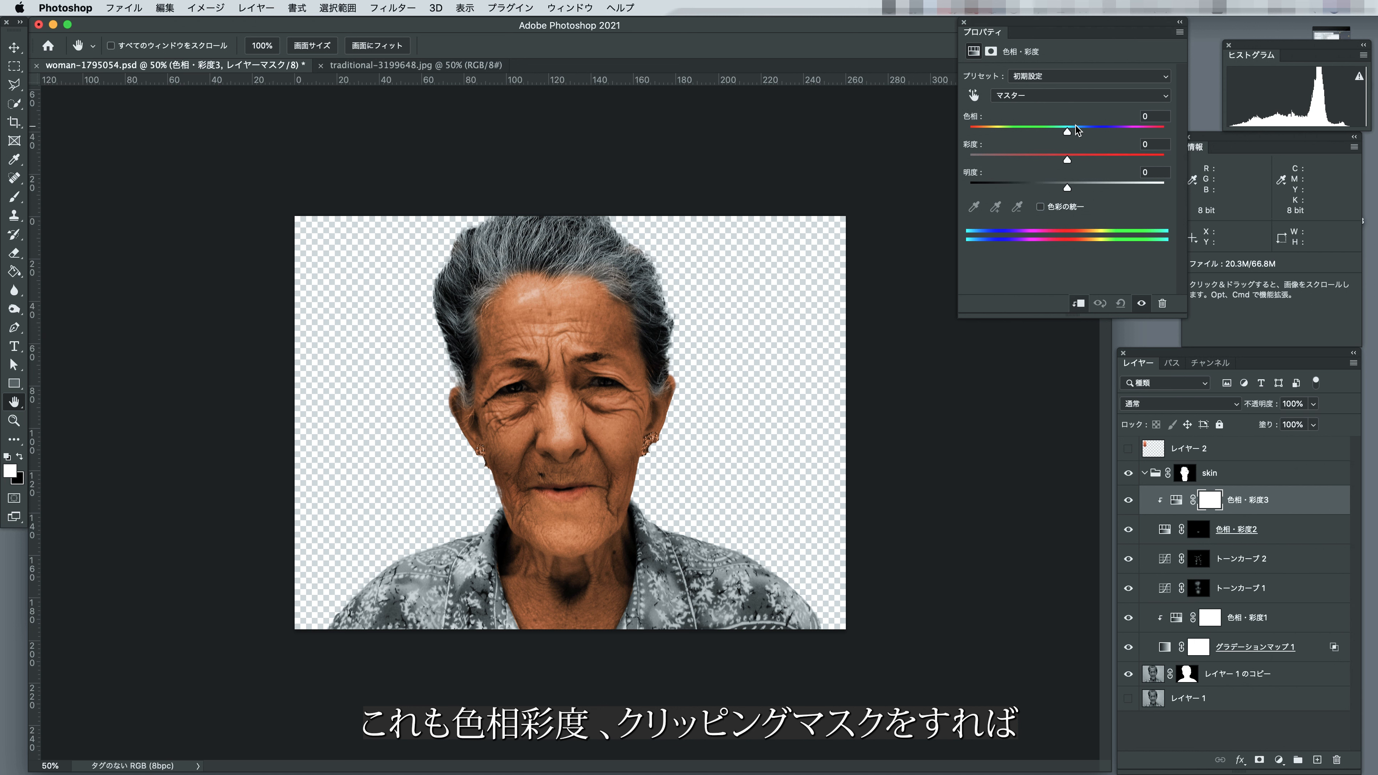
Set the clipped lip Hue/Saturation layer to hue -8, saturation -12 and lightness -6, and collapse the skin group.
mouse_move(1067, 159)
left_mouse_down()
mouse_move(1122, 158)
mouse_move(1025, 159)
mouse_move(1077, 159)
mouse_move(1047, 159)
mouse_move(1075, 157)
mouse_move(1059, 135)
left_mouse_up()
left_click_drag(1073, 159, 1063, 189)
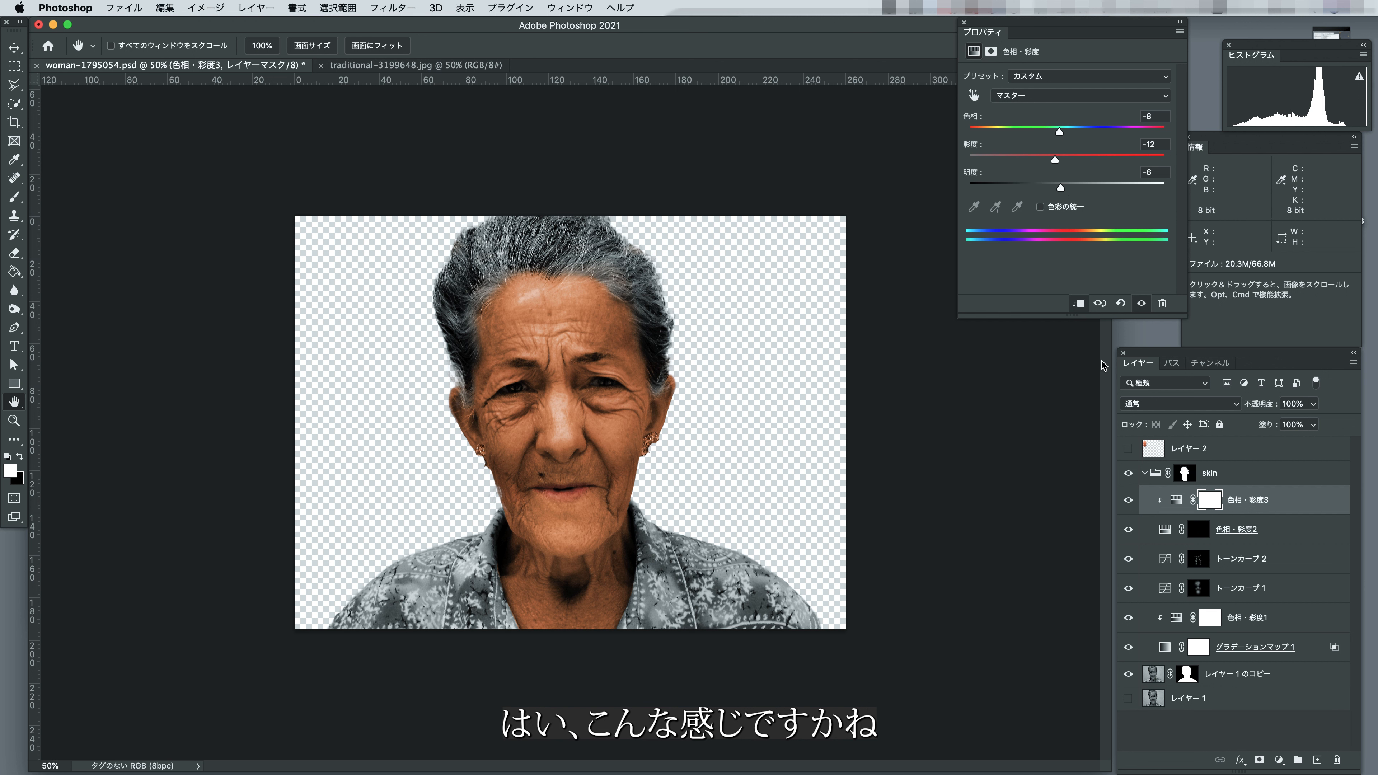
left_click(1144, 474)
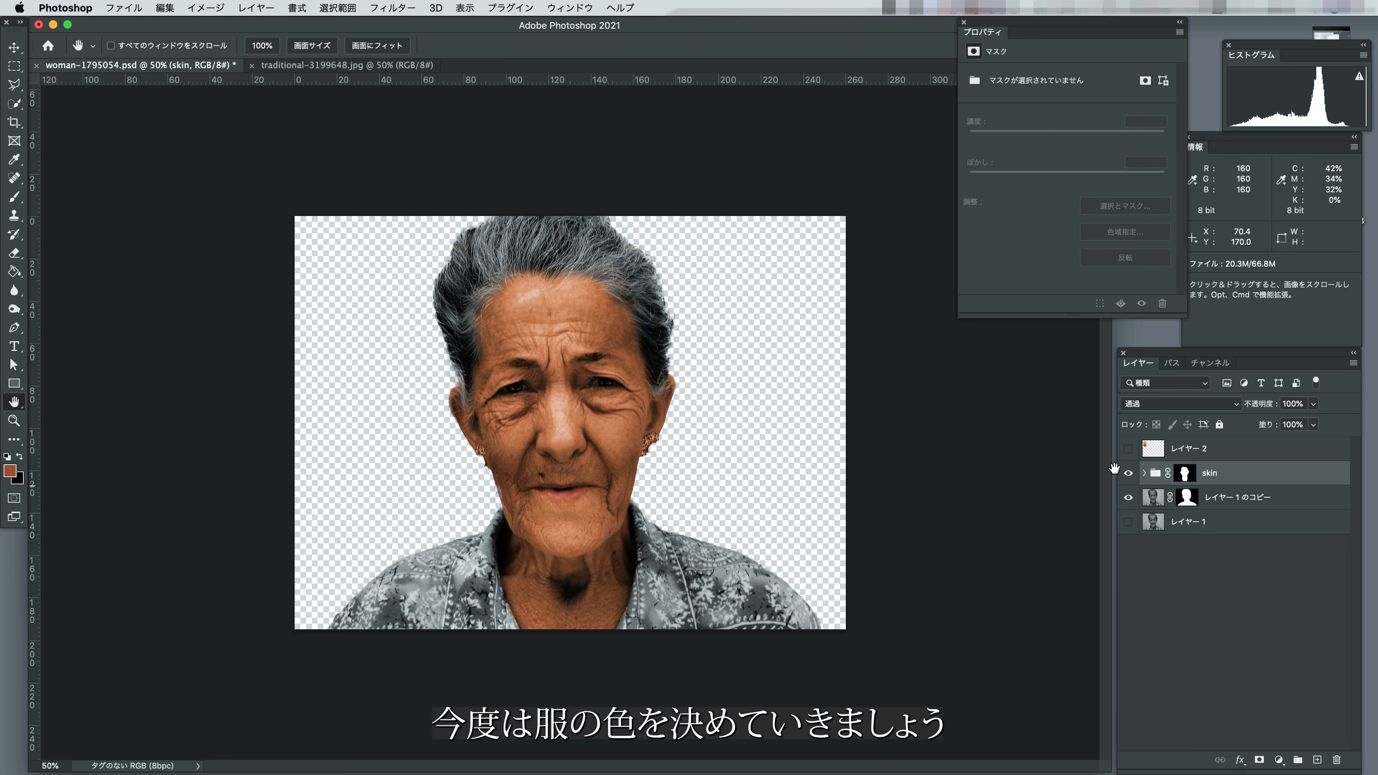
Add a Gradient Map layer above the skin group and set its gradient's starting colour stop to light blue a8c8e3.
left_click(1279, 760)
left_click(1294, 717)
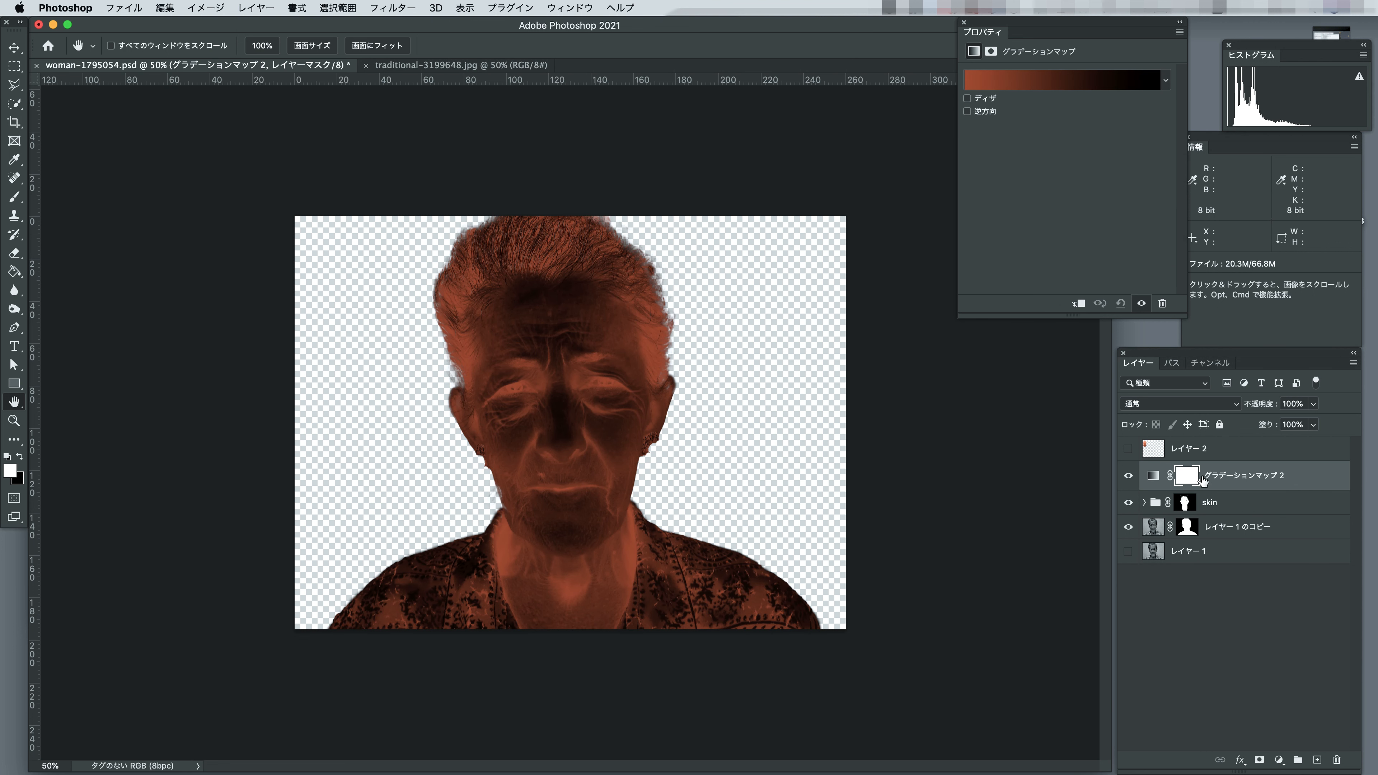
left_click(1153, 476)
left_click(1056, 83)
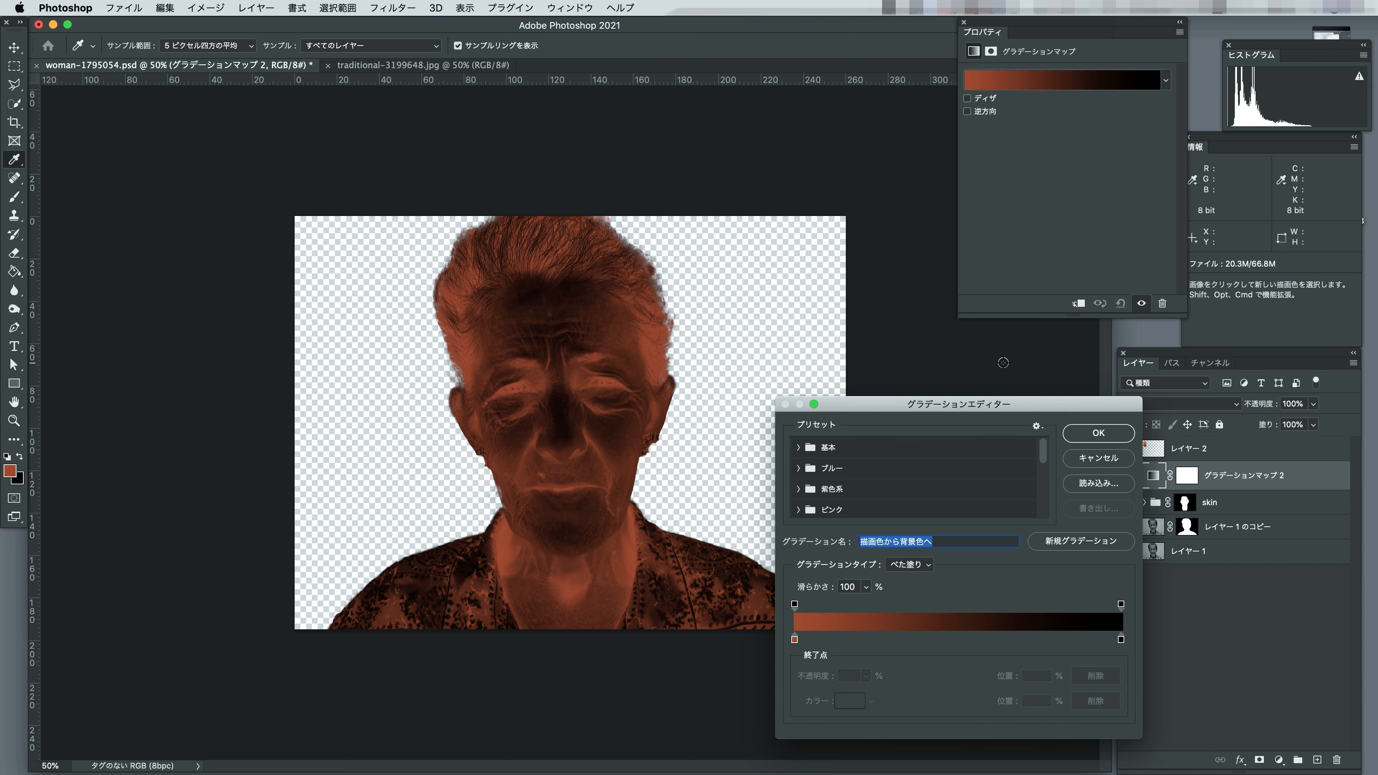
left_click_drag(1003, 402, 1042, 415)
left_click(834, 651)
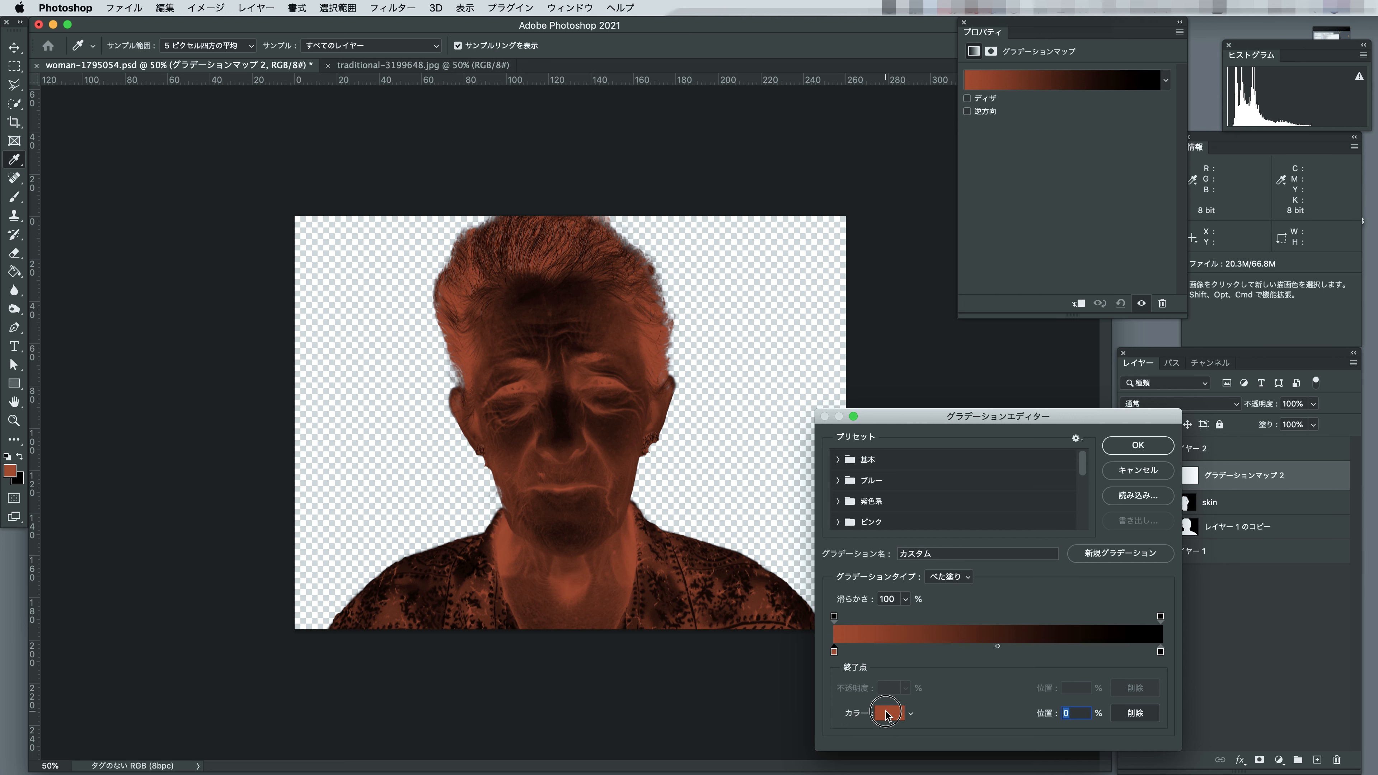
left_click(889, 713)
left_click_drag(701, 85, 745, 112)
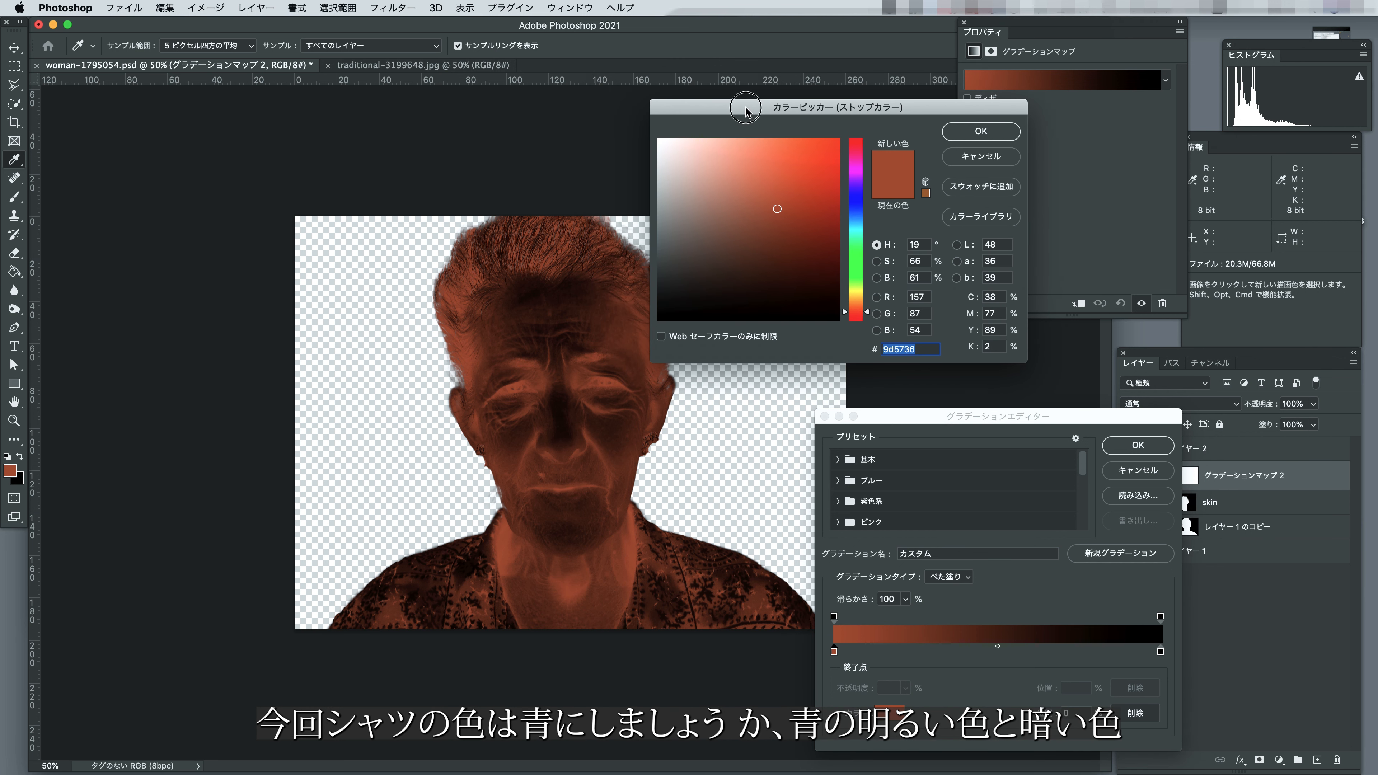
left_click(849, 214)
left_click_drag(779, 209, 704, 157)
left_click(980, 131)
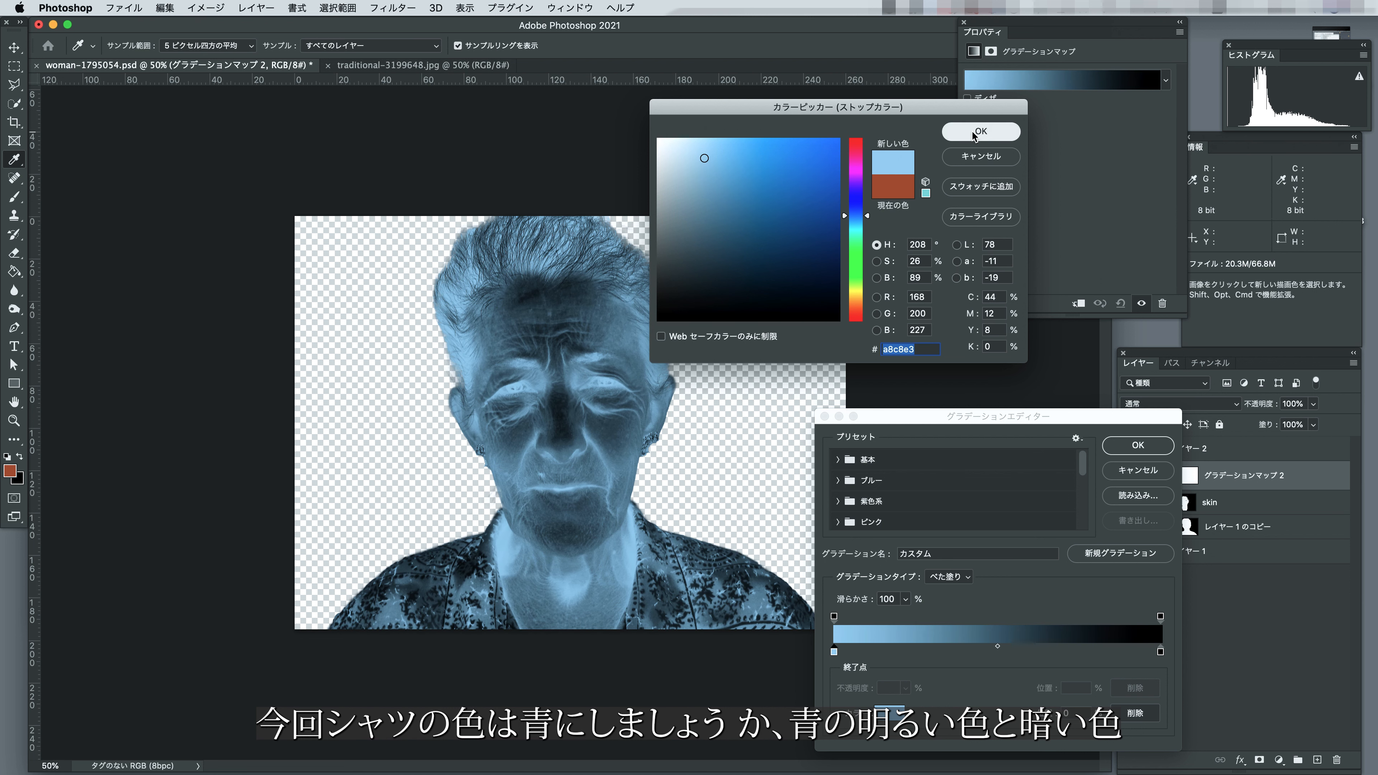
Set the gradient's end colour stop to dark blue 051f5b and accept the gradient.
double_click(1160, 651)
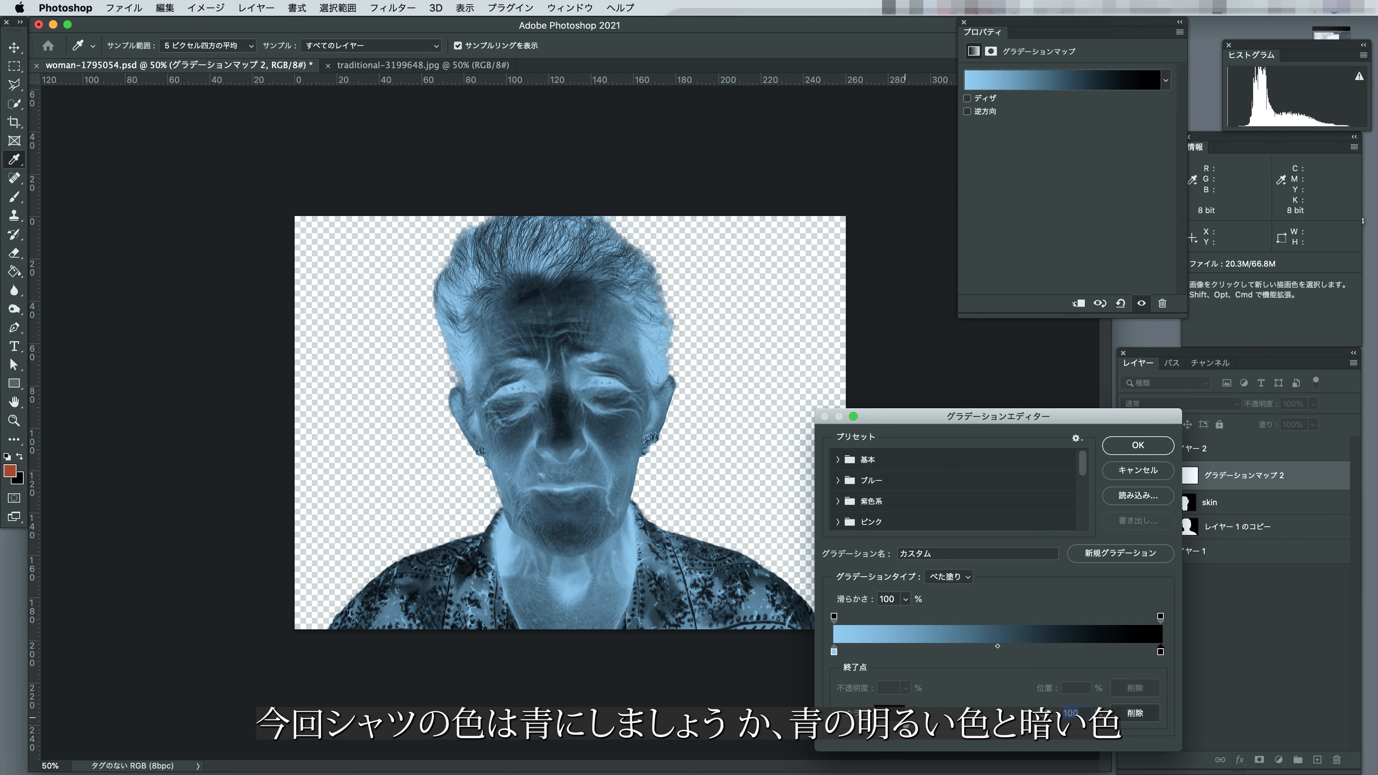
left_click(856, 212)
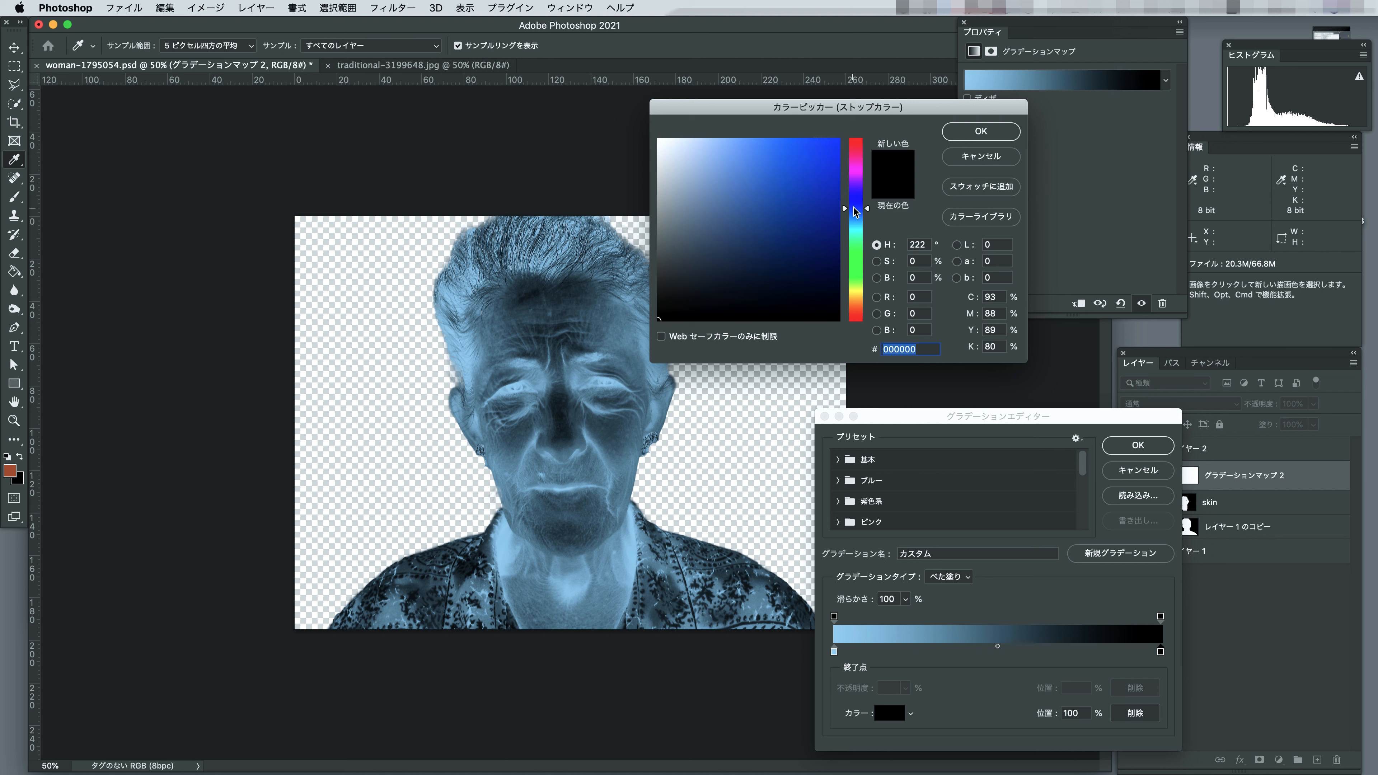
left_click_drag(832, 209, 830, 255)
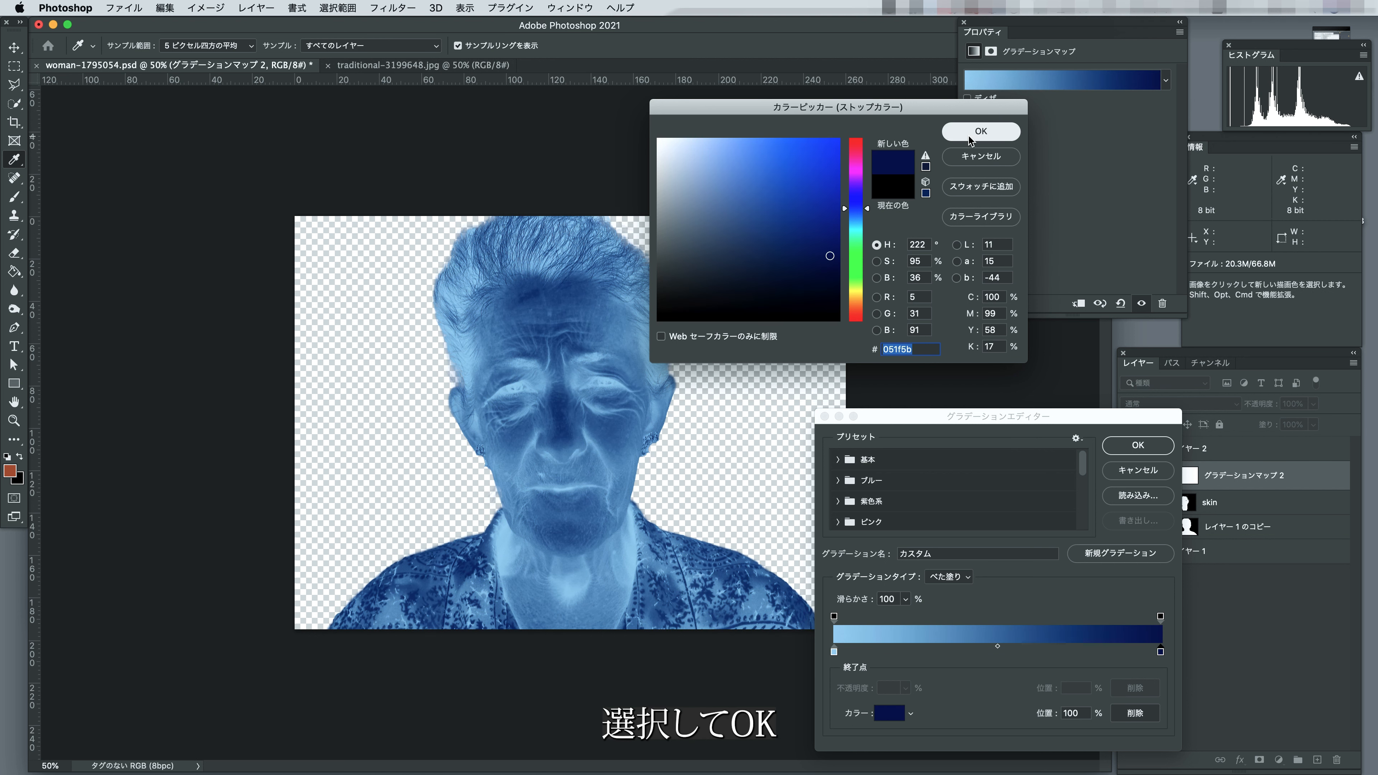
left_click(981, 131)
left_click(1130, 447)
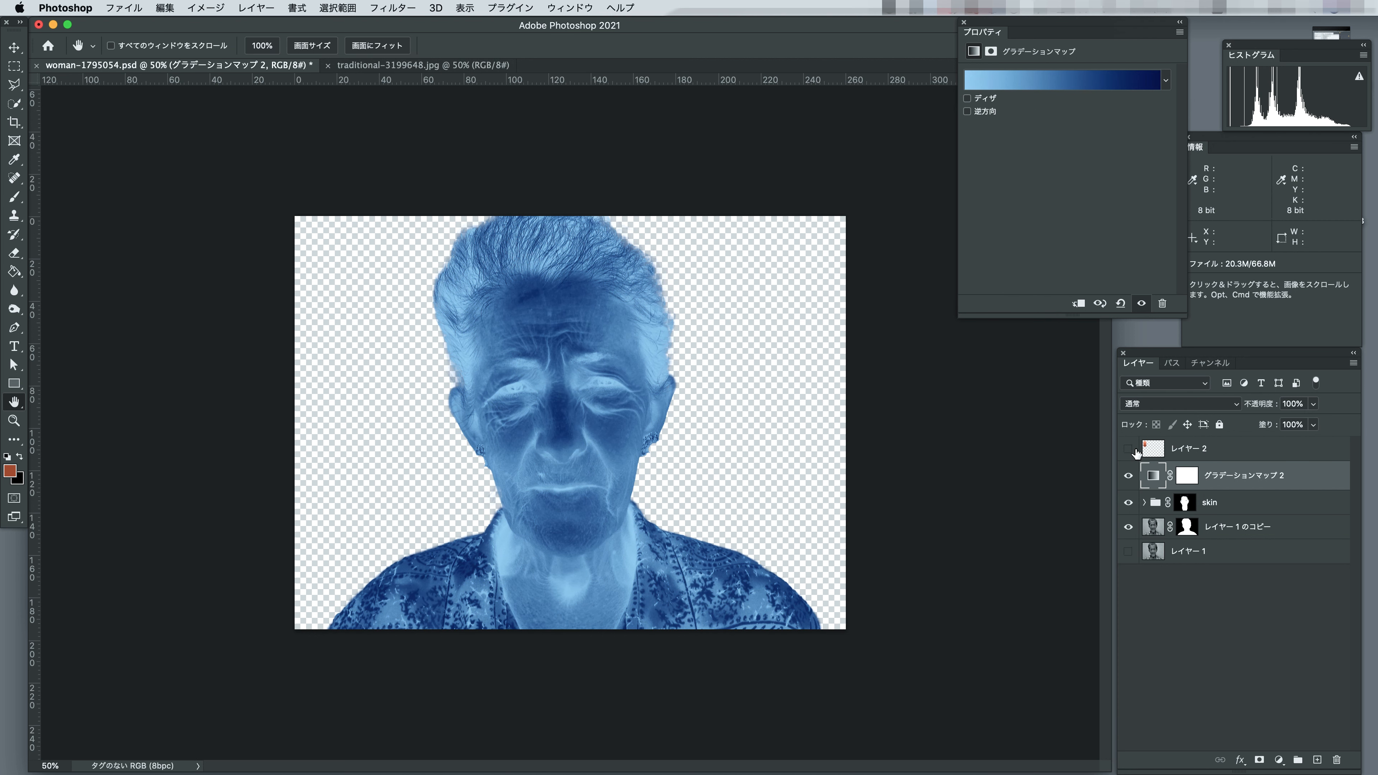
Set the blue Gradient Map to Color blend mode and split its underlying-layer blend range to 0/109 and 131/255.
left_click(1182, 407)
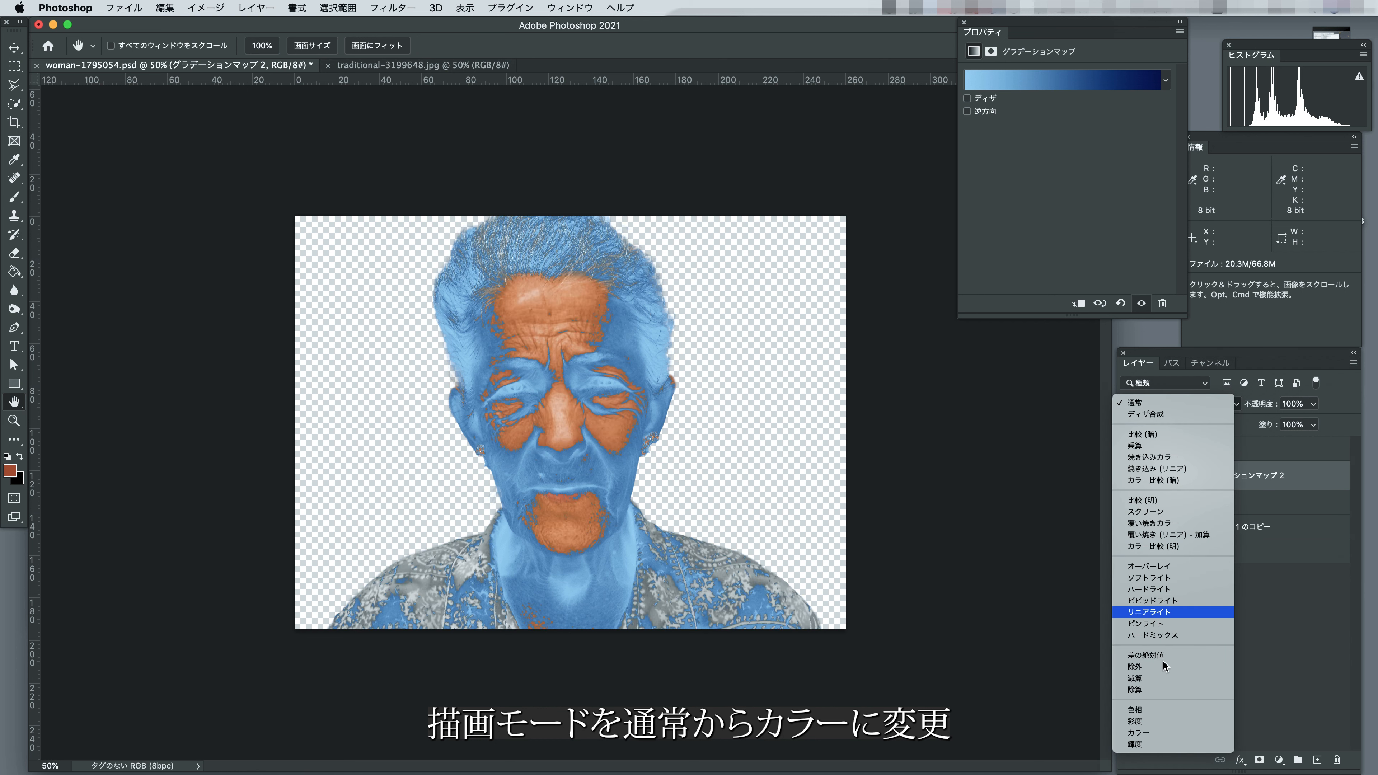
left_click(1161, 733)
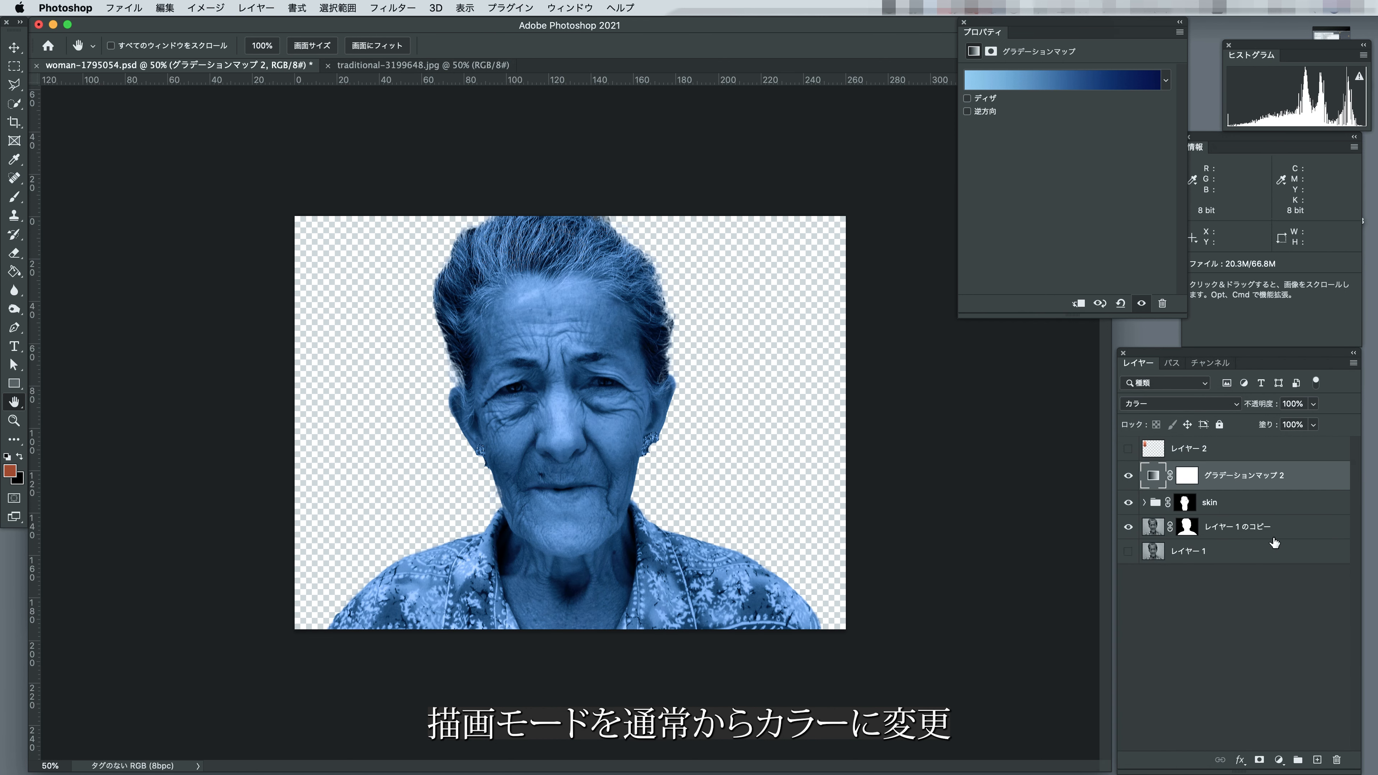
left_click(1315, 479)
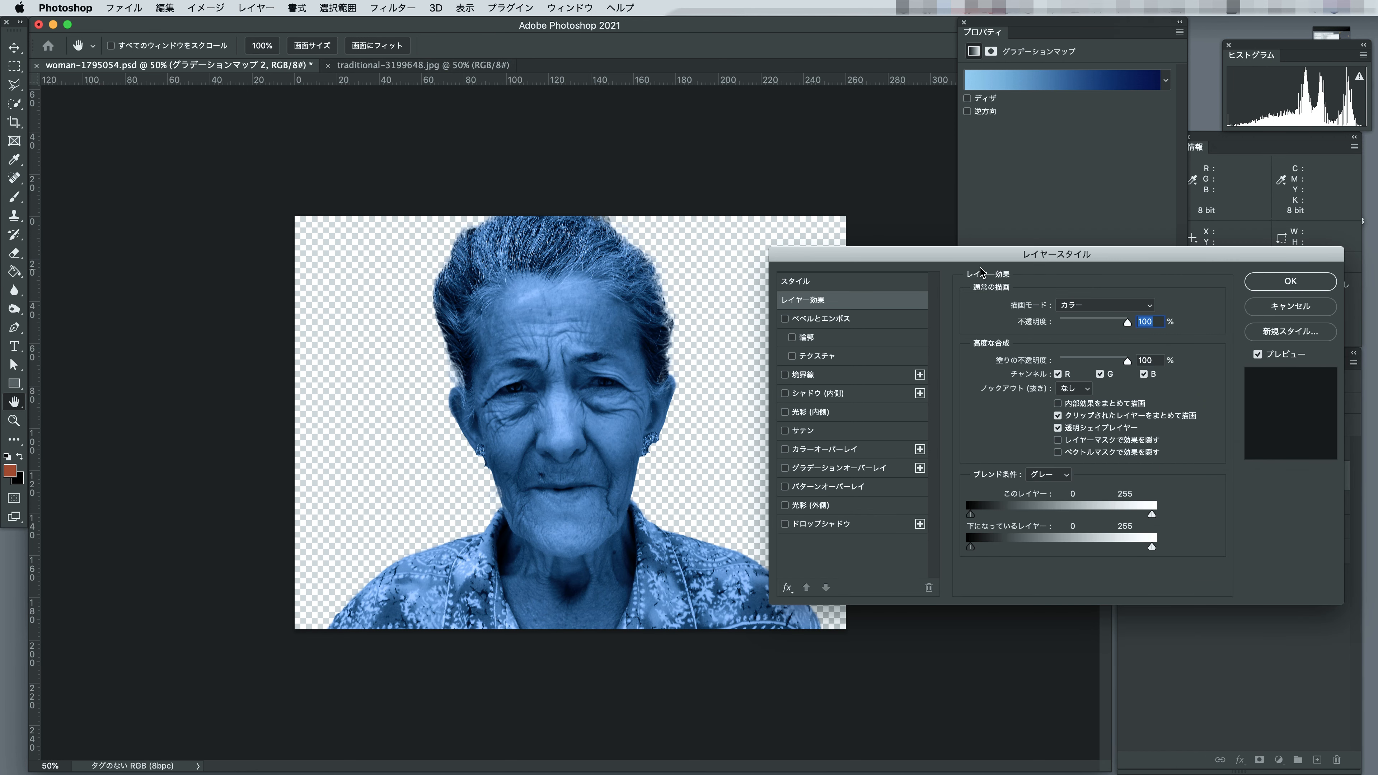
left_click_drag(979, 254, 976, 240)
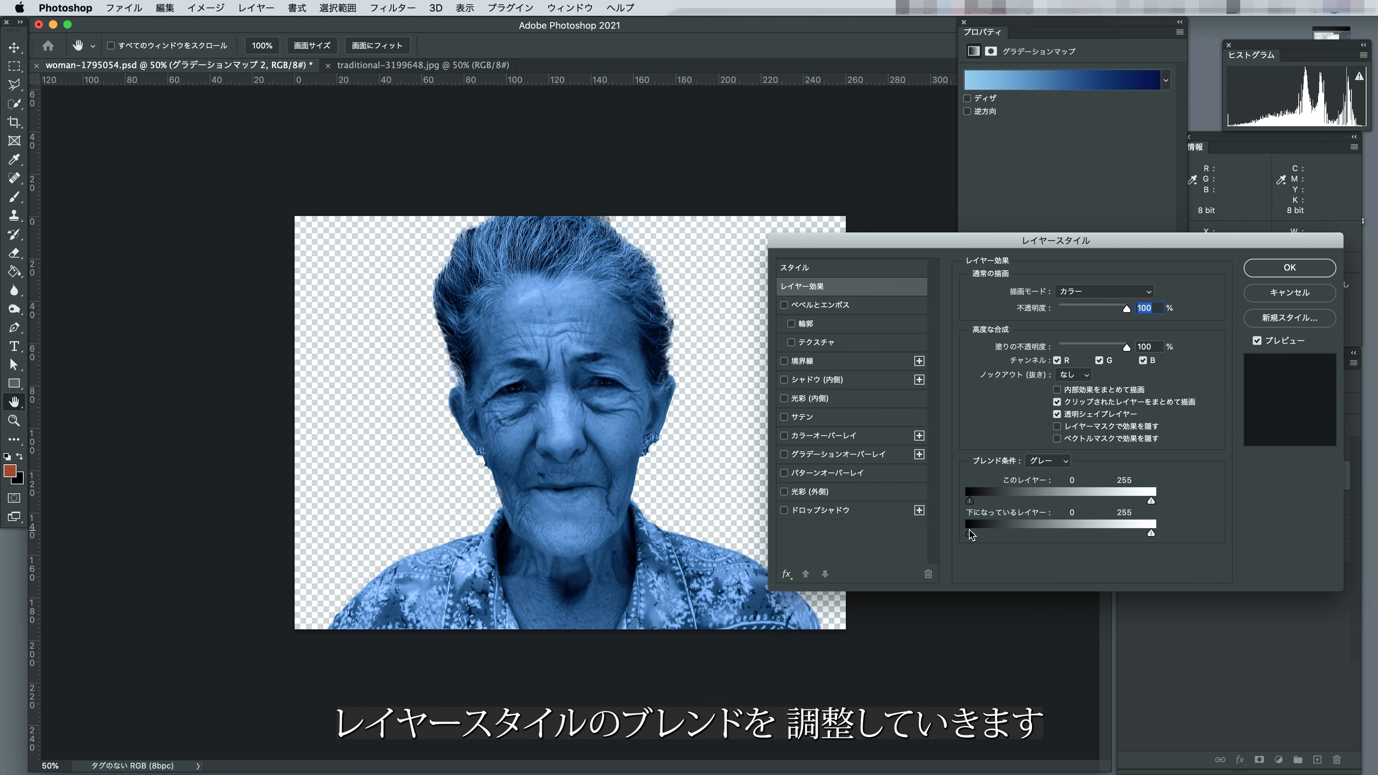
key("alt")
left_click_drag(971, 537, 1049, 538)
key("alt")
left_click_drag(1151, 534, 1061, 536)
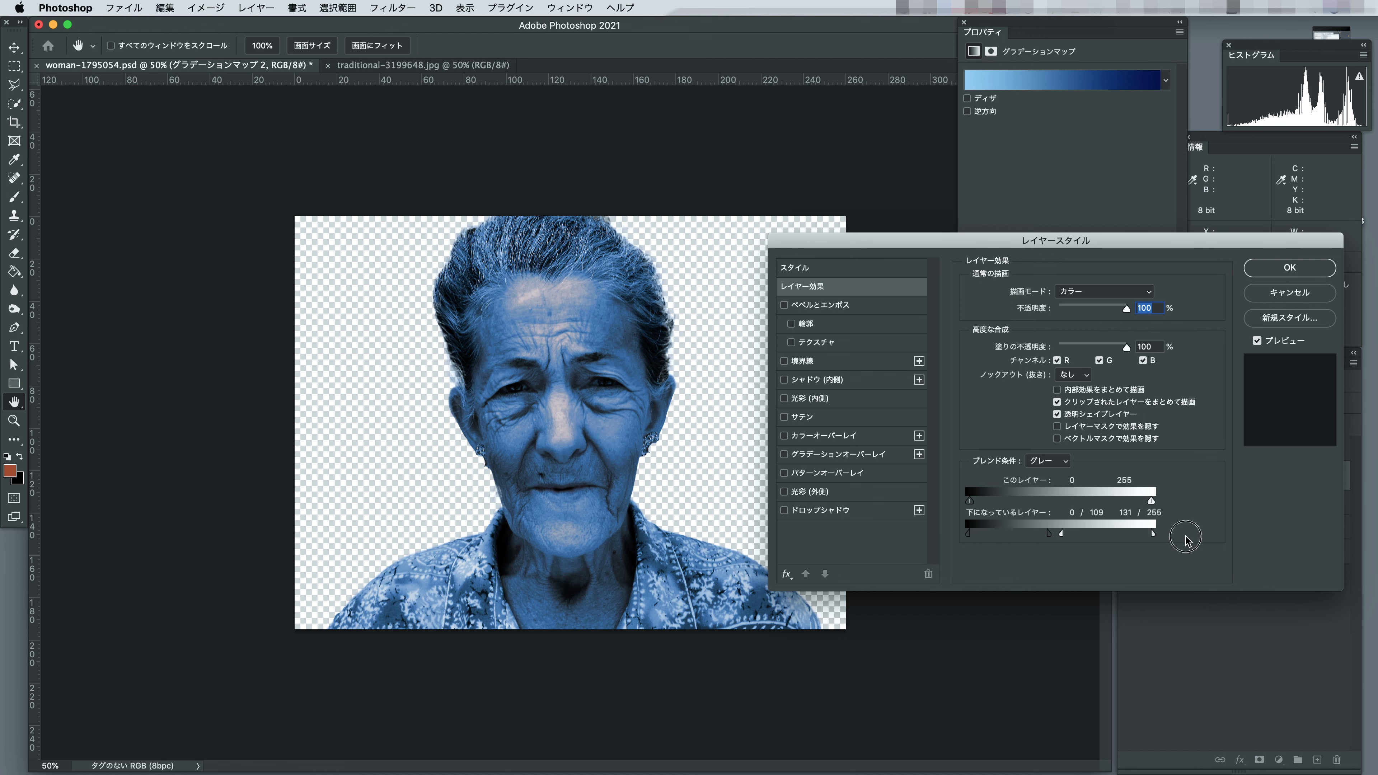
left_click(1286, 268)
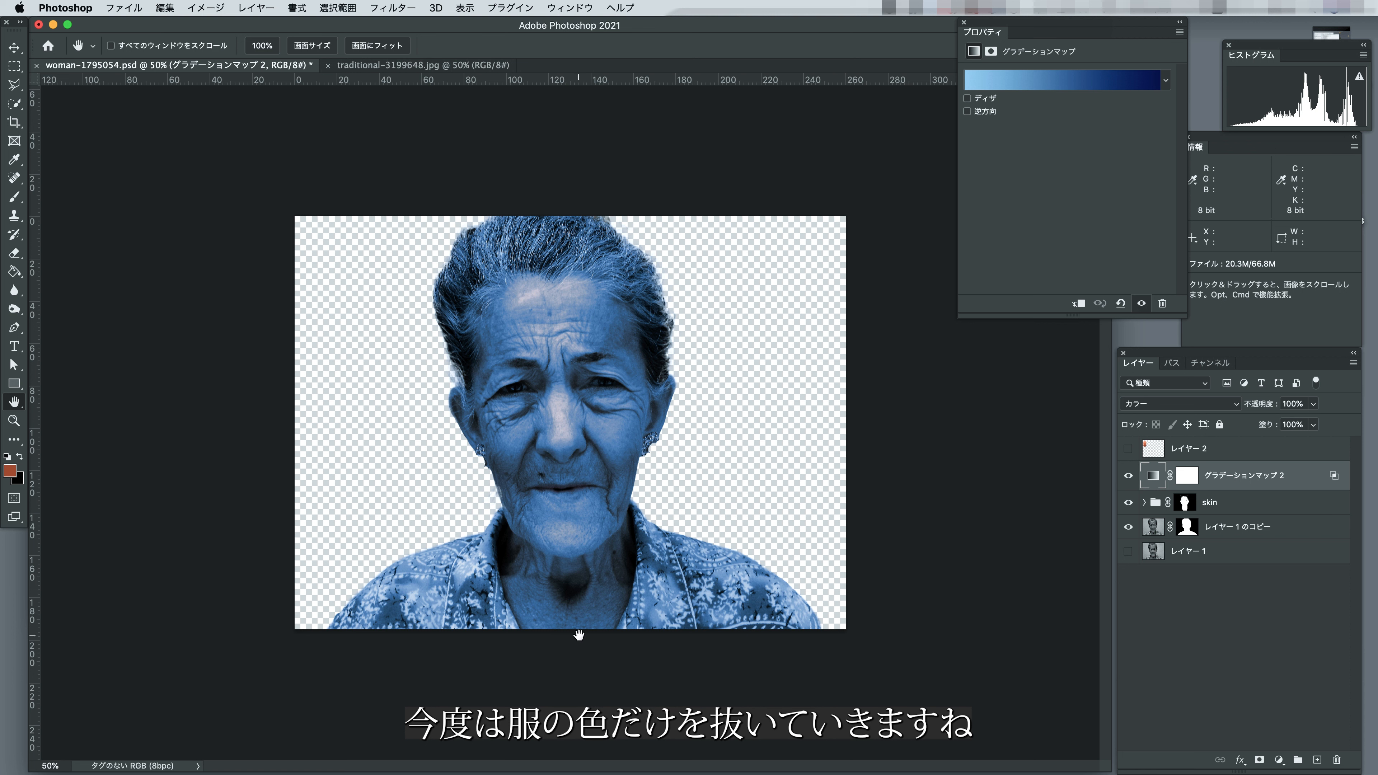
Copy the woman's cutout mask onto the blue Gradient Map and fill the mask black from the mouth upward.
left_click(1187, 529)
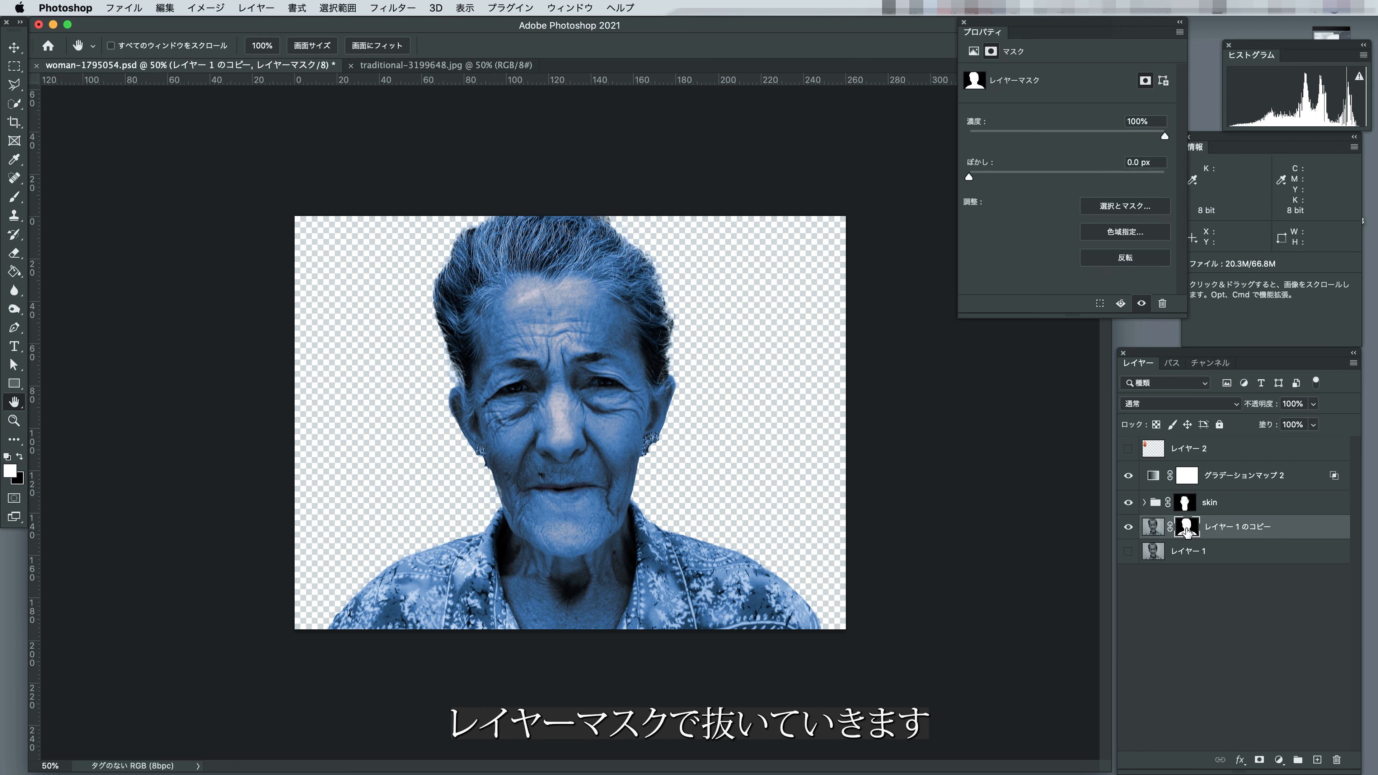
left_click_drag(1187, 532, 1189, 478)
key("Return")
key("m")
left_click_drag(231, 209, 932, 488)
key("BackSpace")
Outline the chin and neck inside the collar with the Polygonal Lasso, fill that mask area black and deselect.
key("l")
left_click(423, 440)
left_click(491, 482)
left_click(501, 510)
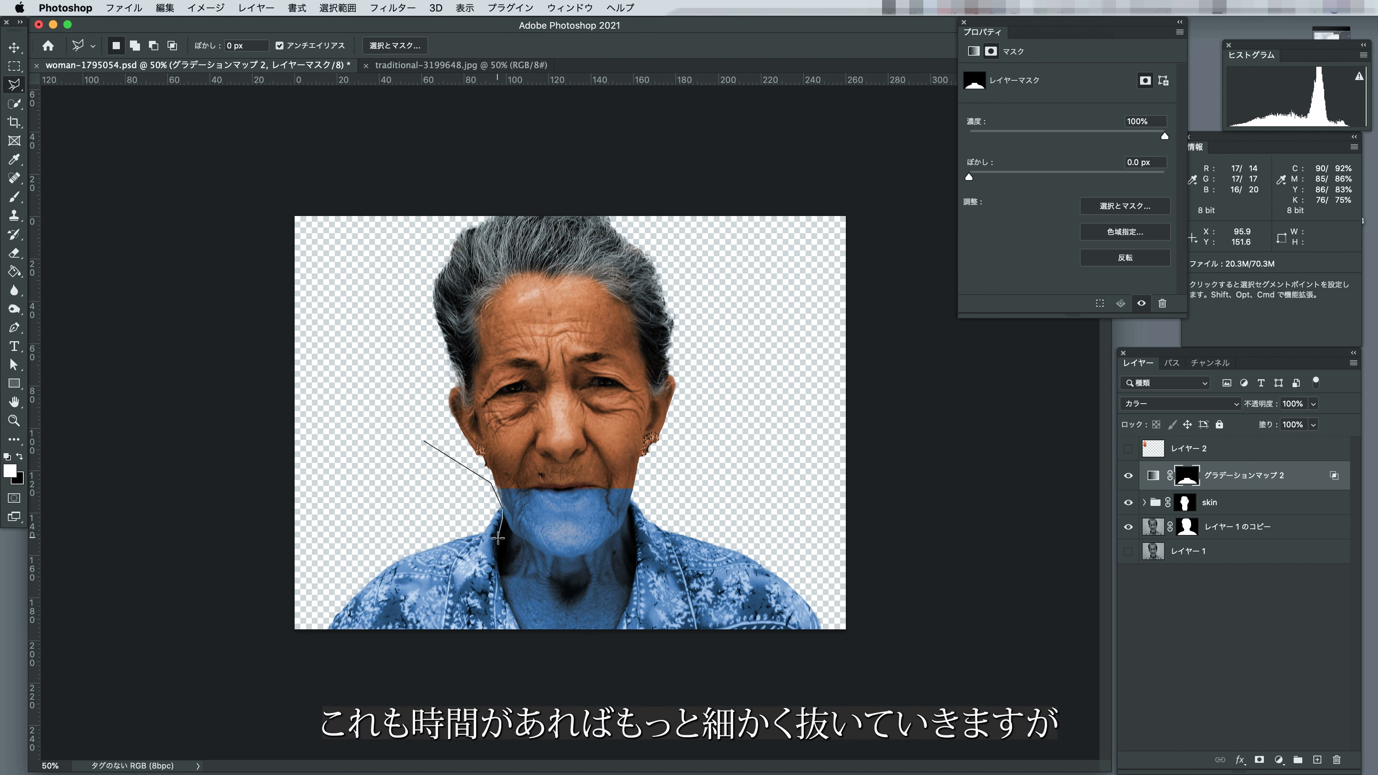
left_click(497, 564)
left_click(507, 598)
left_click(522, 634)
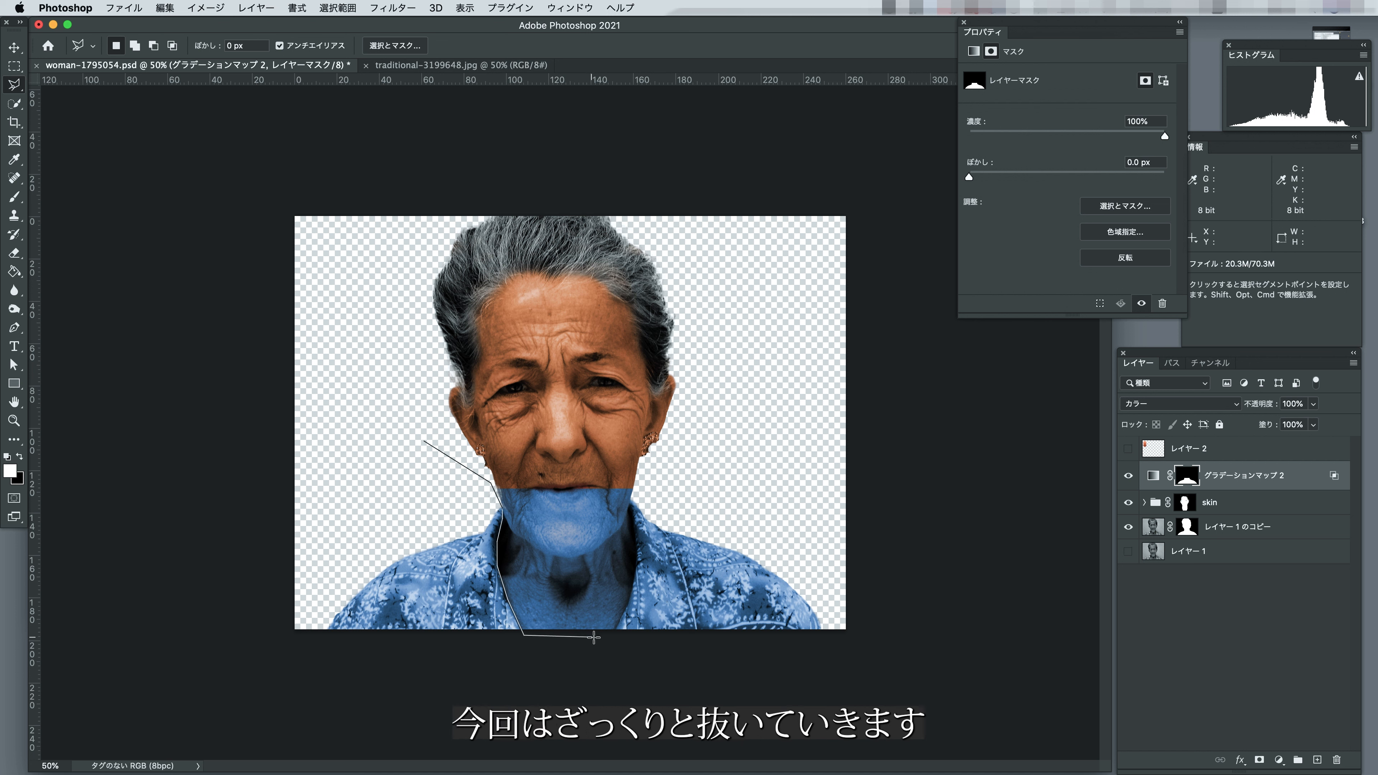
left_click(605, 635)
left_click(638, 562)
left_click(631, 505)
left_click(649, 480)
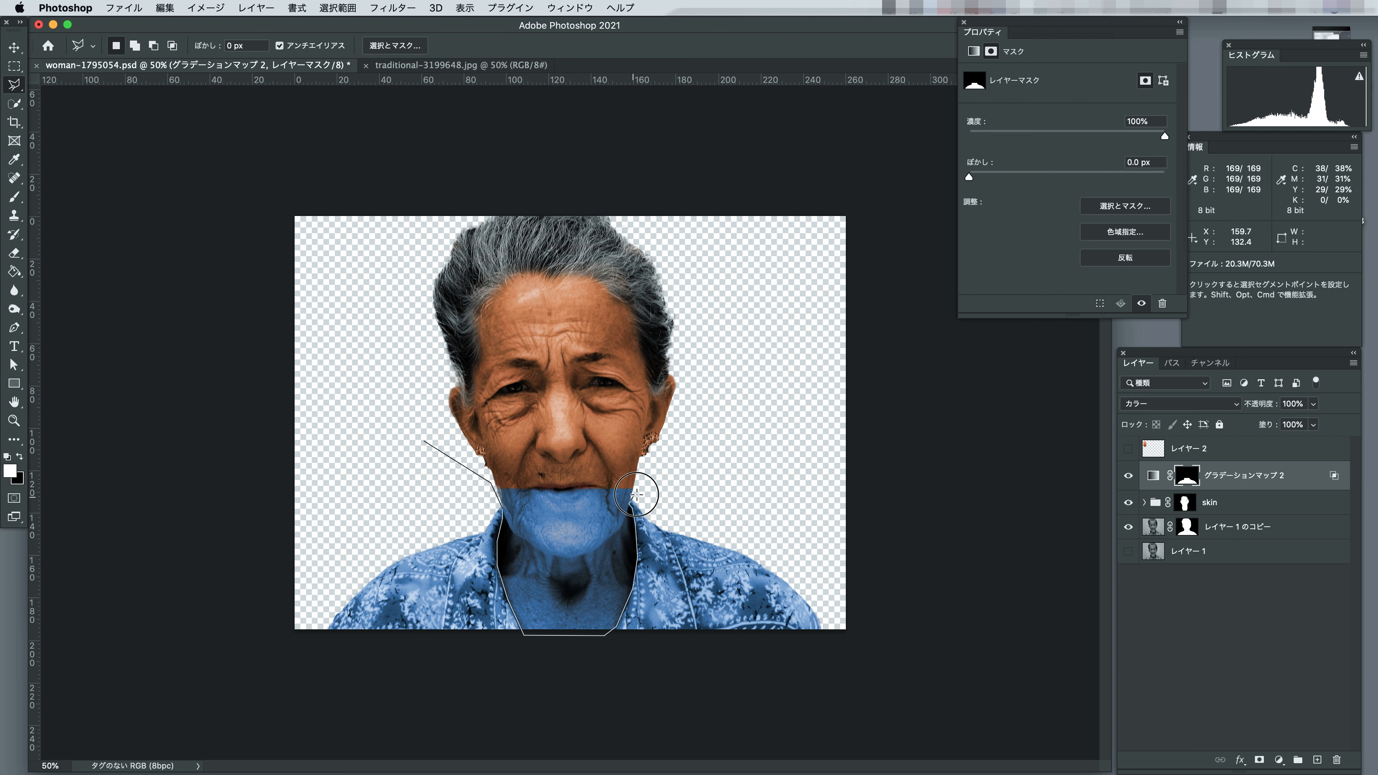
double_click(632, 459)
key("super+BackSpace")
left_click(14, 67)
left_click(185, 235)
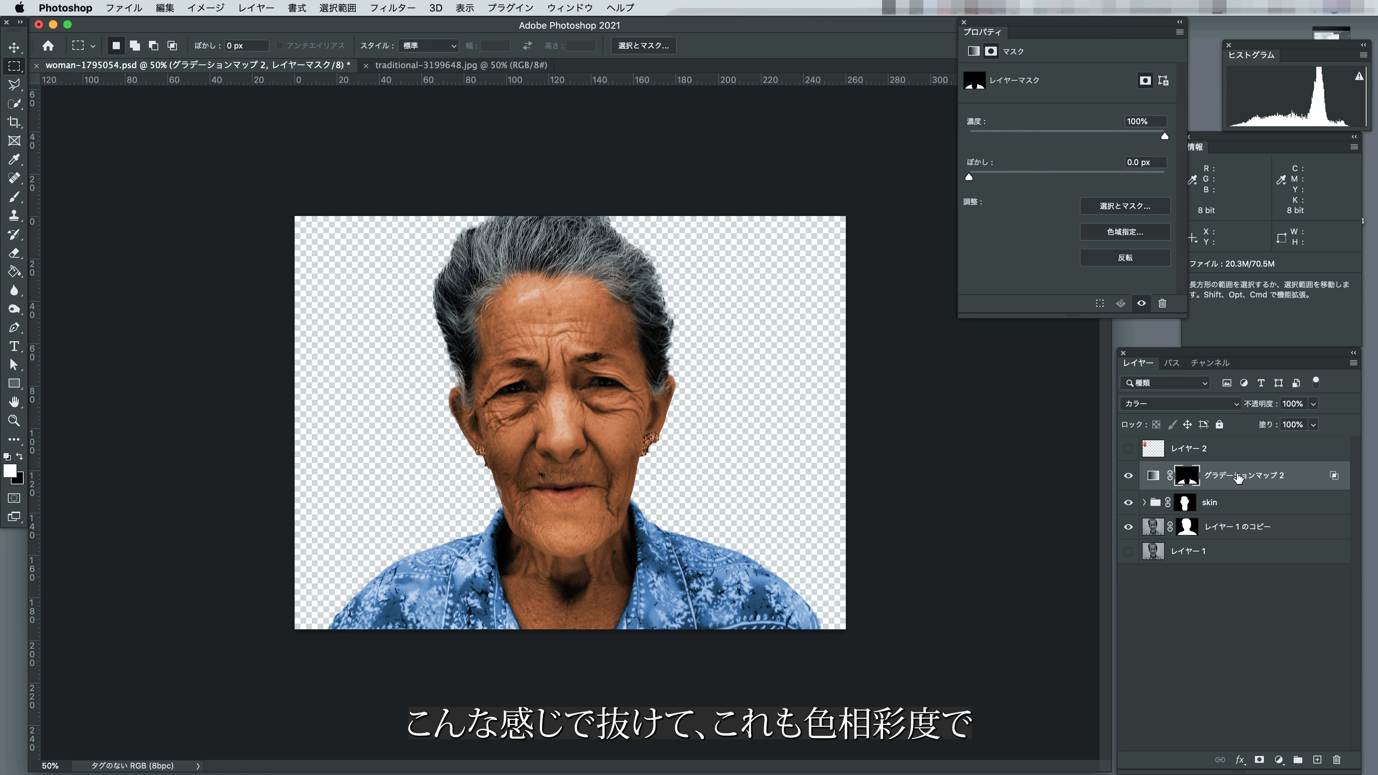
Clip a Hue/Saturation layer with hue -1, saturation +32 and lightness -4 to the shirt's Gradient Map, and compare the shirt with and without colour.
left_click(1245, 479)
left_click(1279, 759)
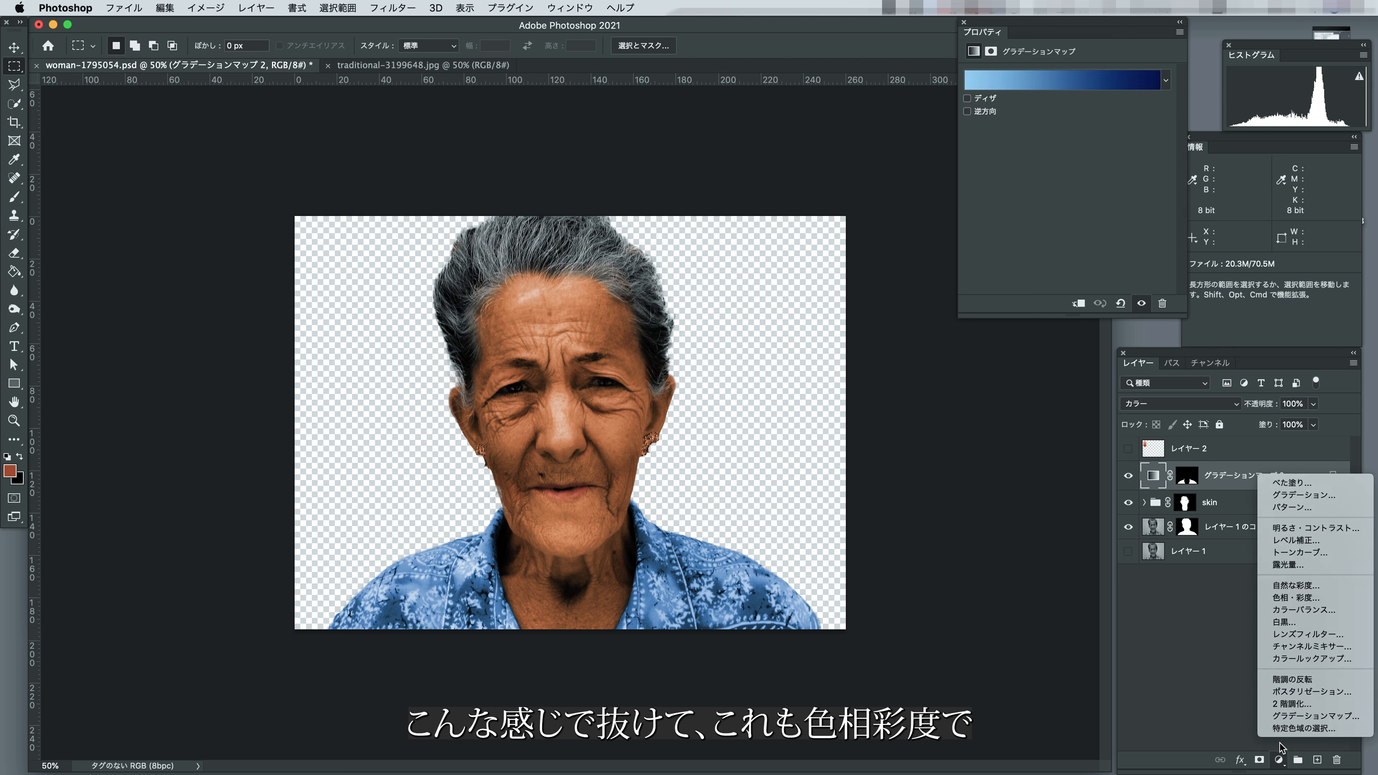
left_click(1293, 597)
left_click(1080, 303)
mouse_move(1068, 131)
left_mouse_down()
mouse_move(1046, 132)
mouse_move(1068, 132)
mouse_move(1080, 161)
mouse_move(1052, 161)
mouse_move(1088, 160)
mouse_move(1027, 191)
mouse_move(1063, 191)
mouse_move(1105, 161)
mouse_move(1065, 132)
left_mouse_up()
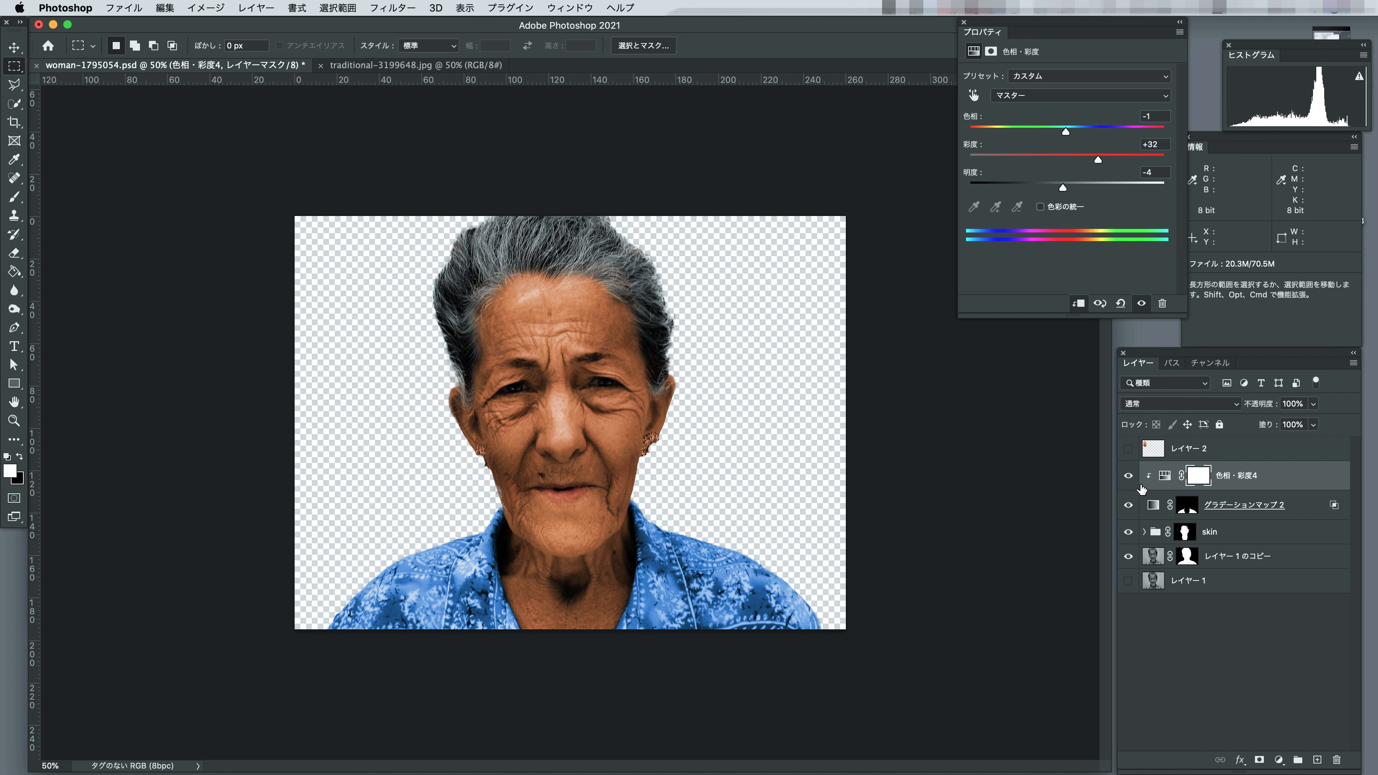
left_click(1128, 476)
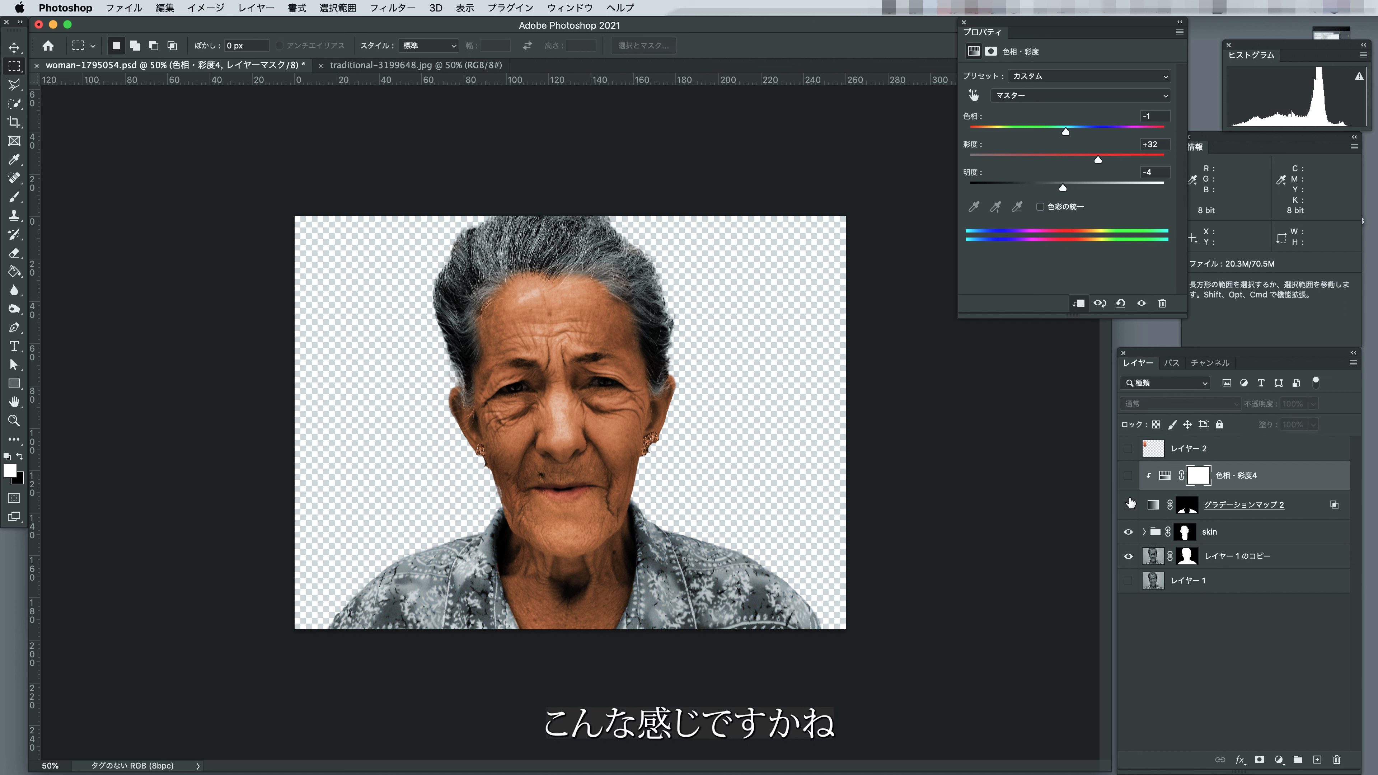
left_click(1129, 476)
left_click(1129, 477)
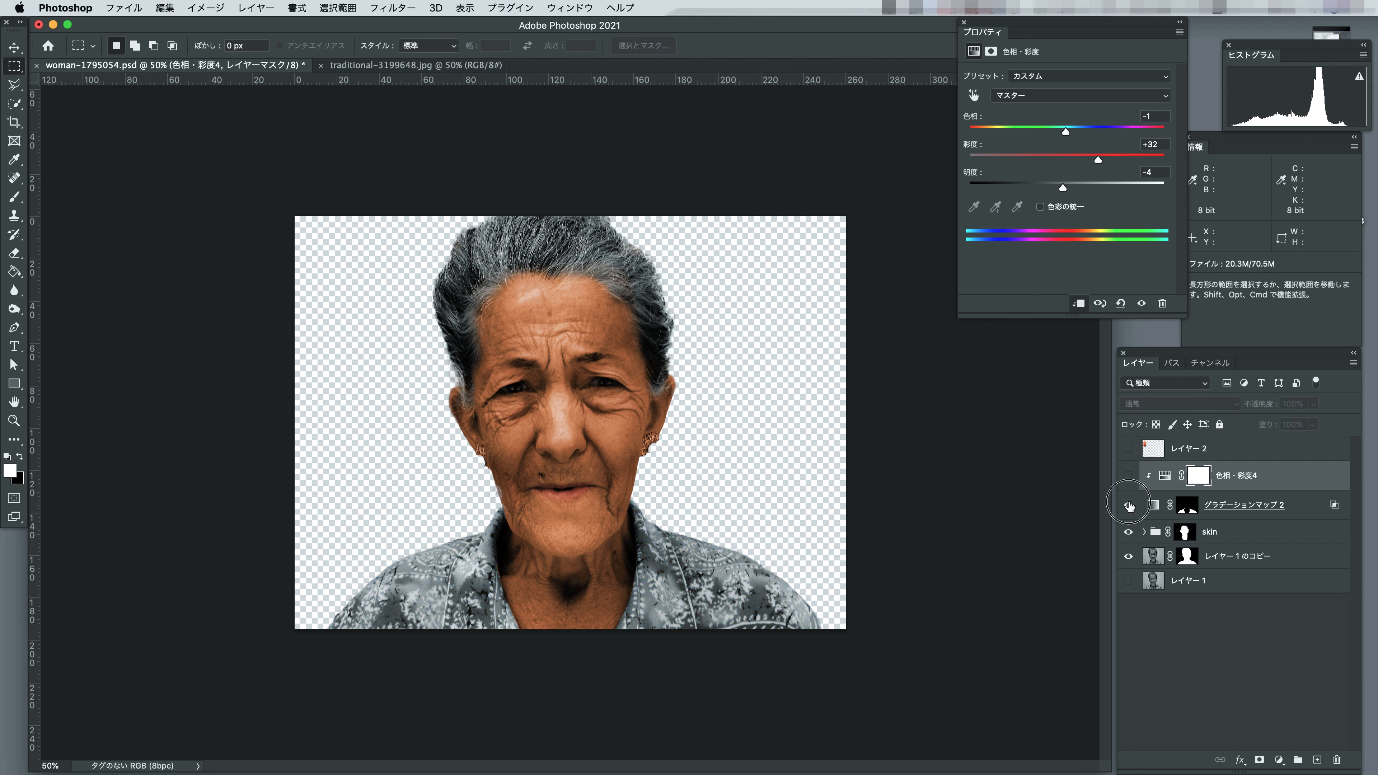
left_click(1128, 478)
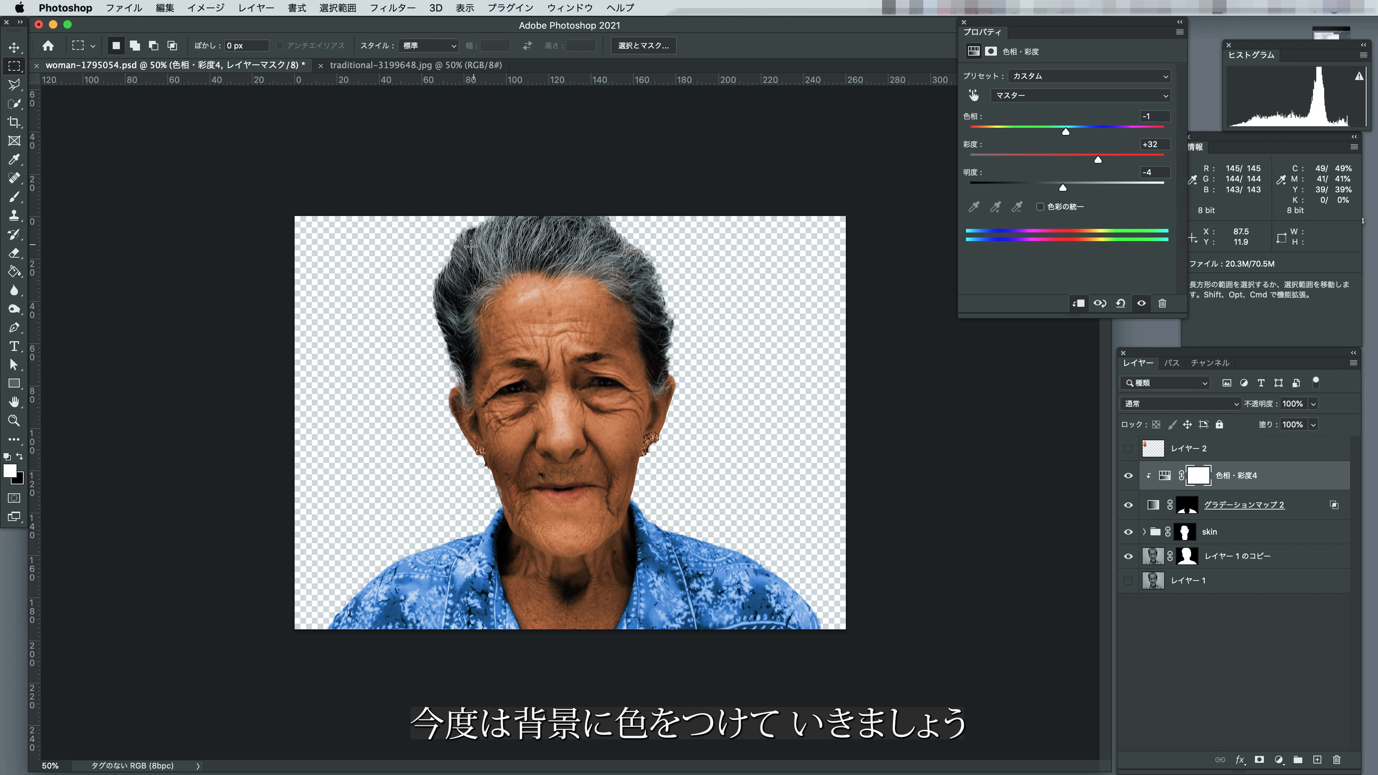
Show the original portrait layer at the bottom of the stack and add a Gradient Map layer directly above it.
left_click(1129, 581)
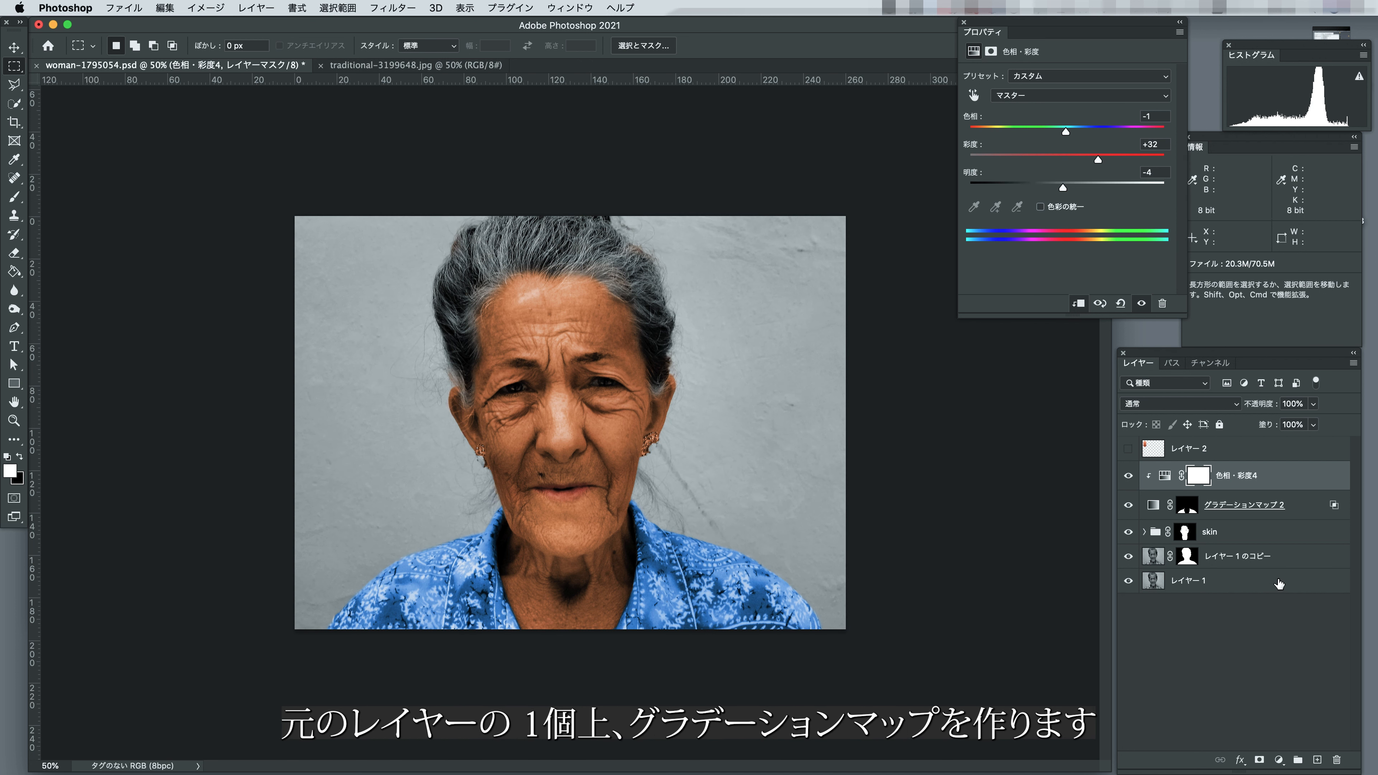
left_click(1250, 589)
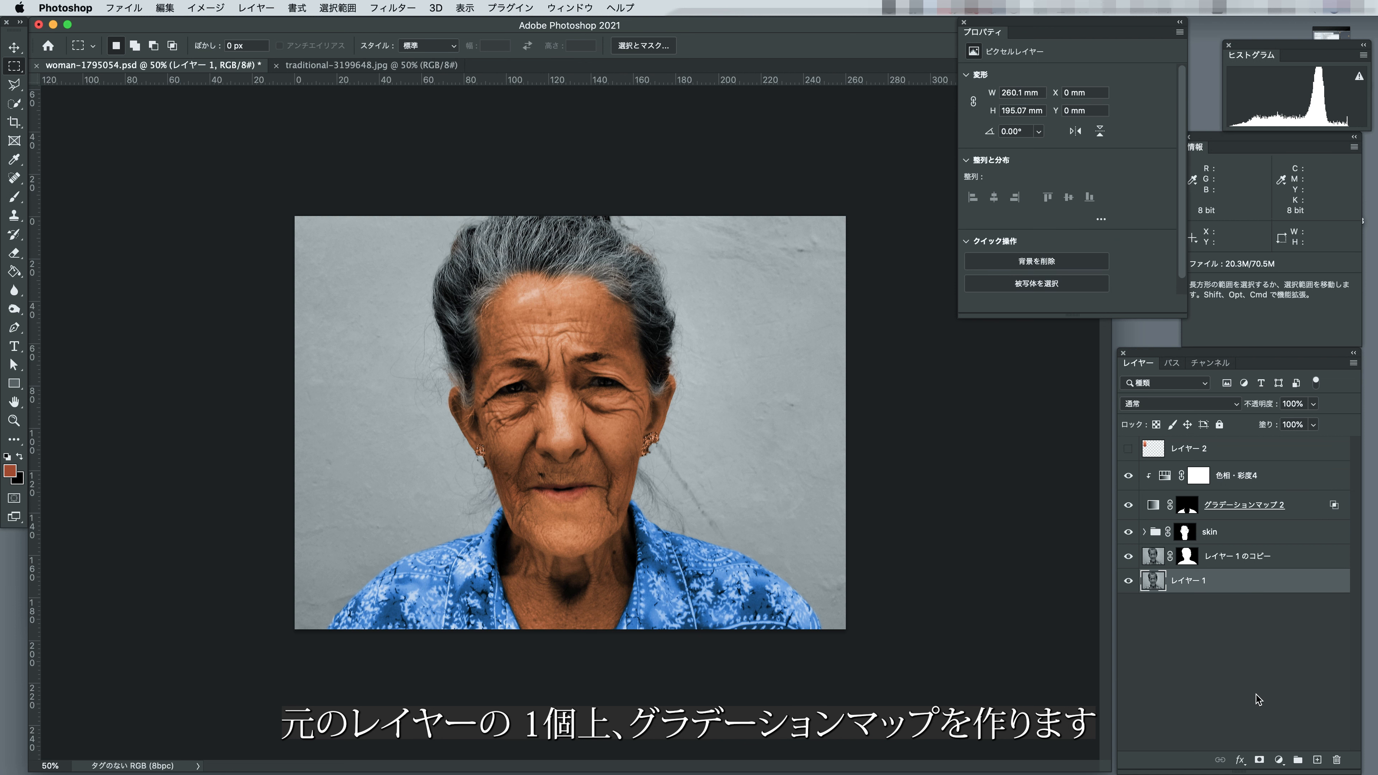
left_click(1279, 761)
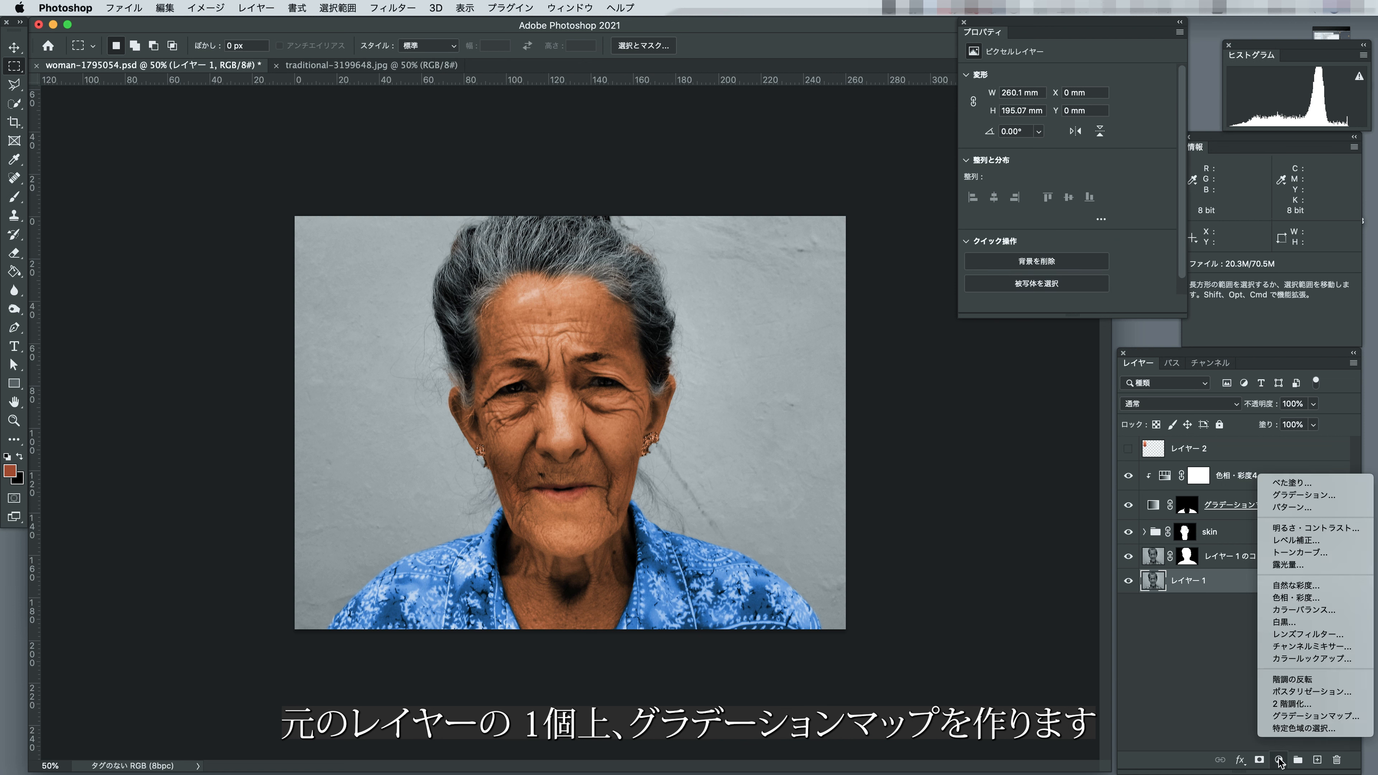
left_click(1287, 720)
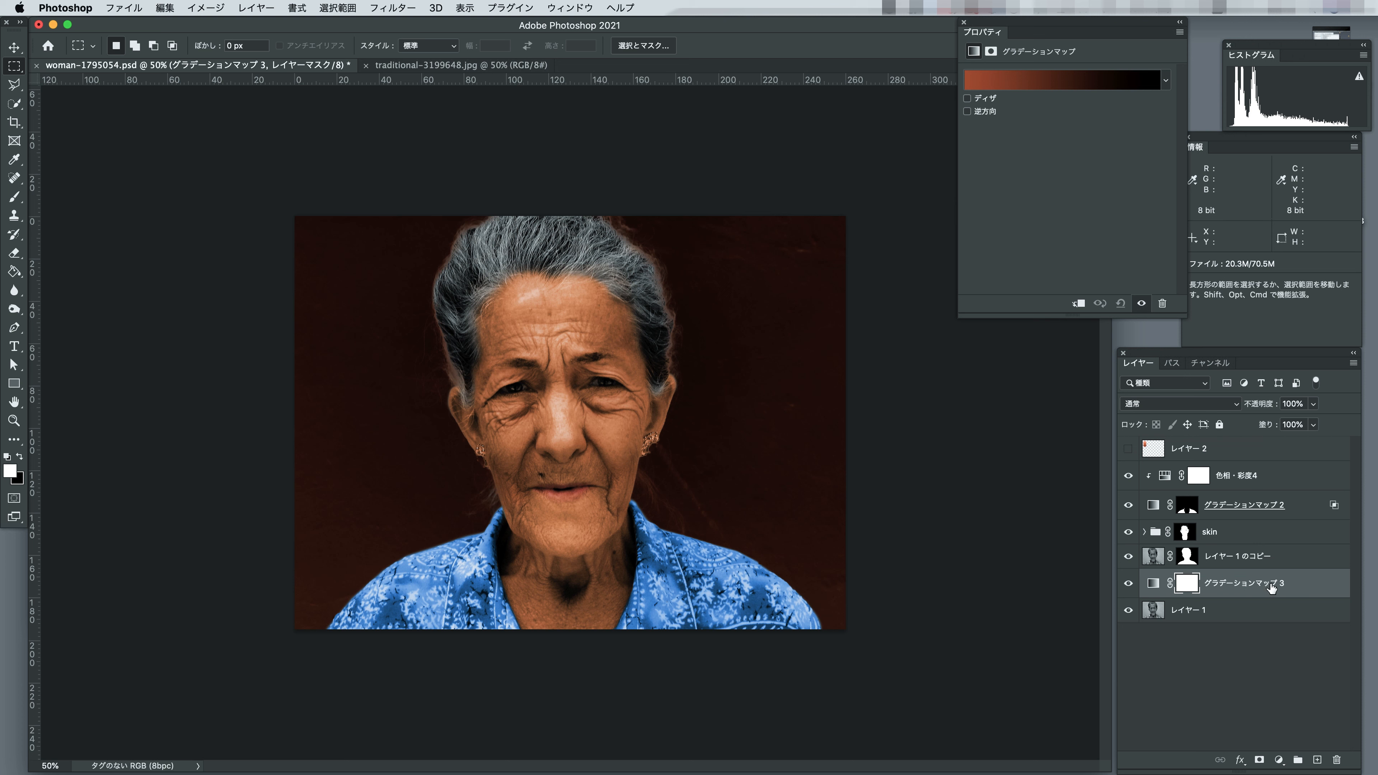
Set the starting color stop of the background Gradient Map to light pink #efb5ea.
left_click(1152, 584)
left_click(1031, 81)
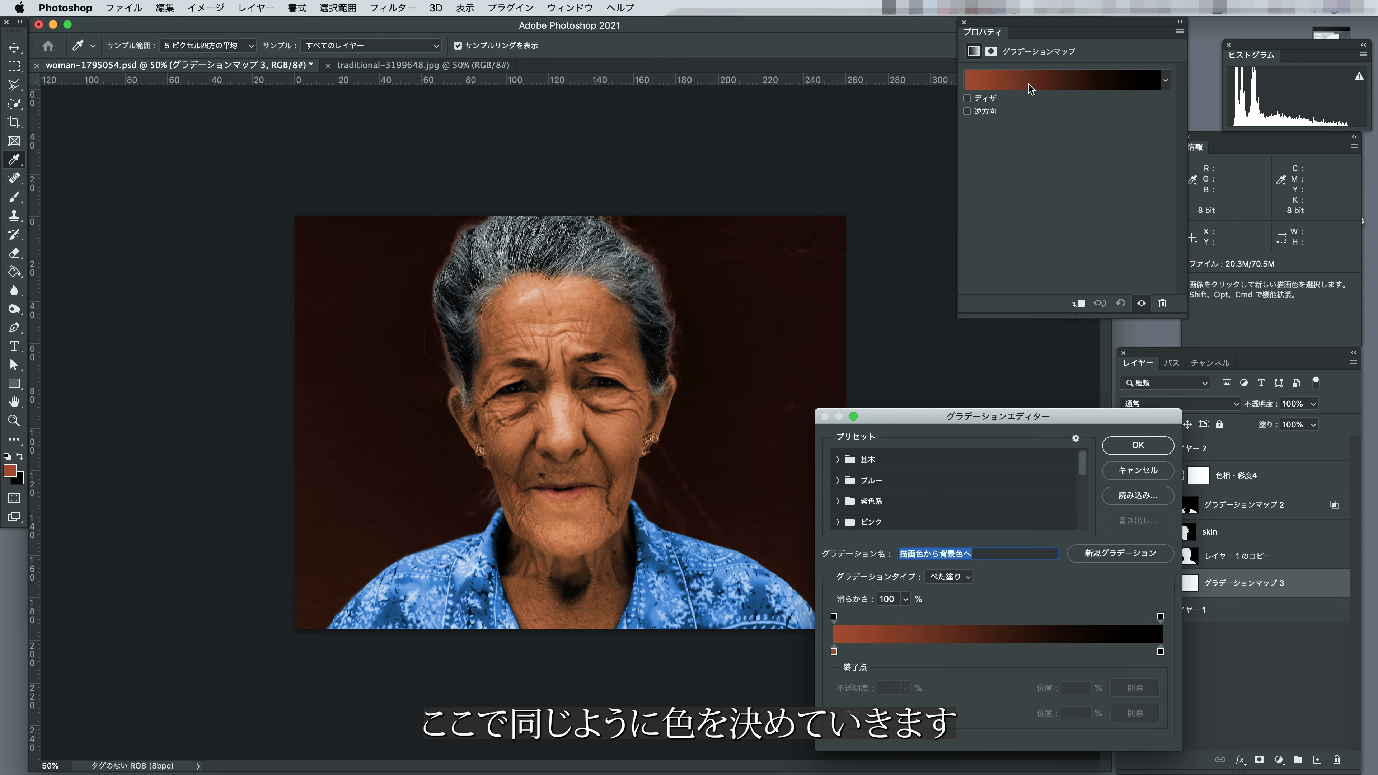
left_click(834, 653)
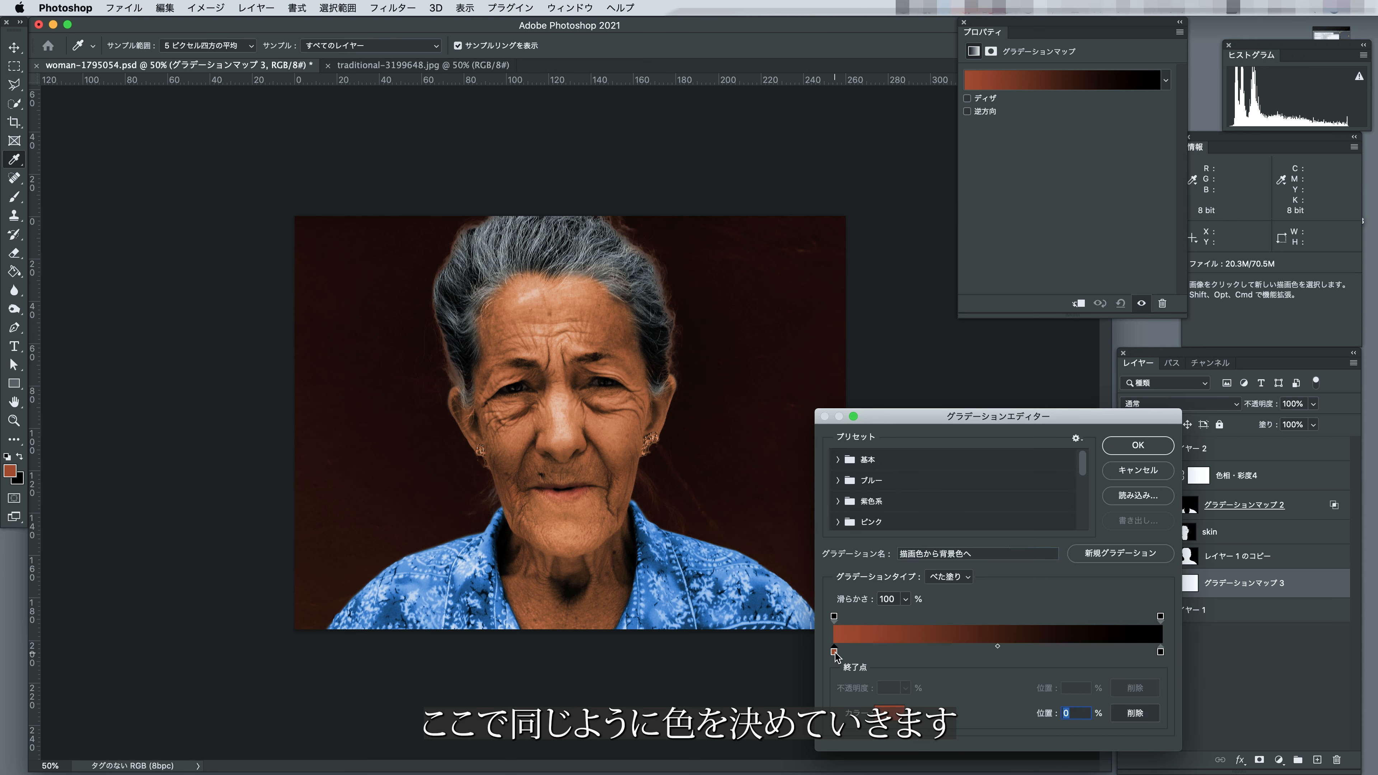
left_click(887, 711)
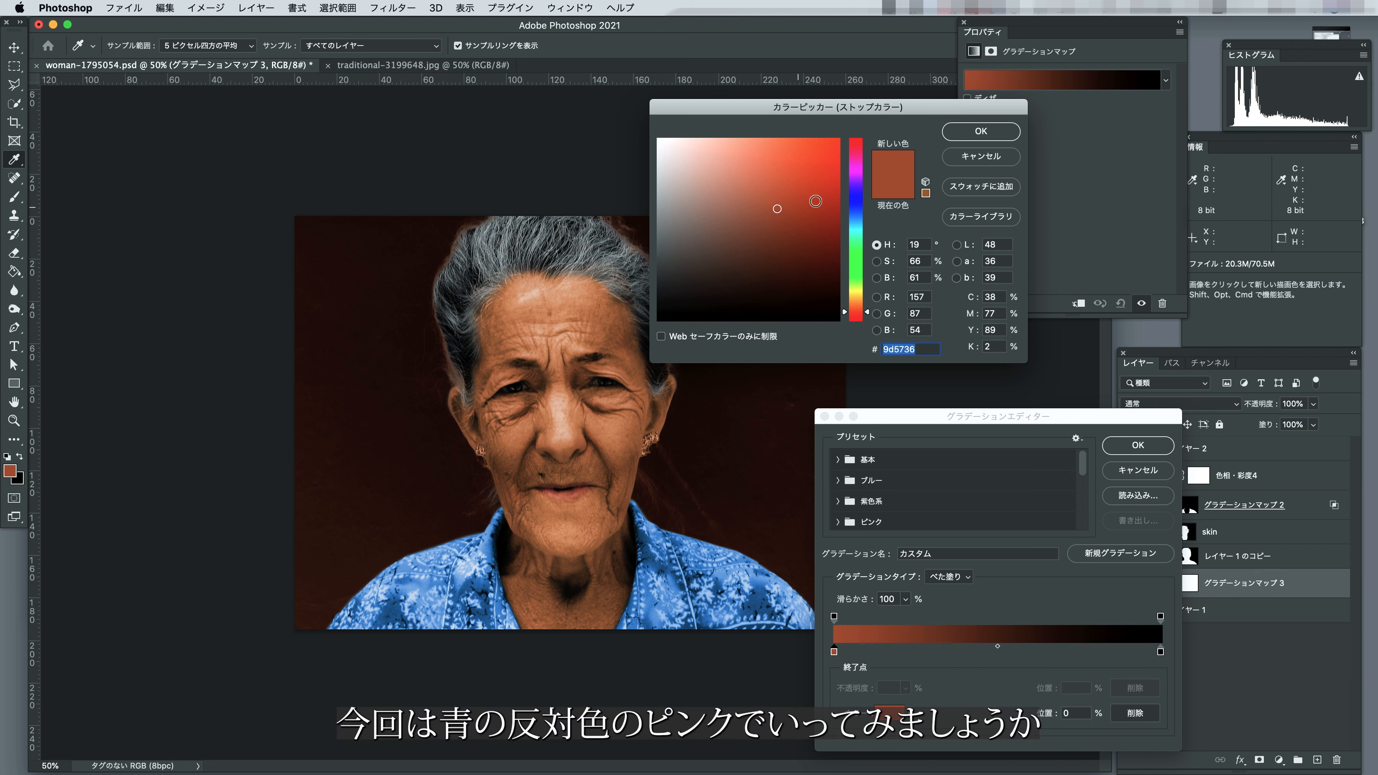
left_click(850, 169)
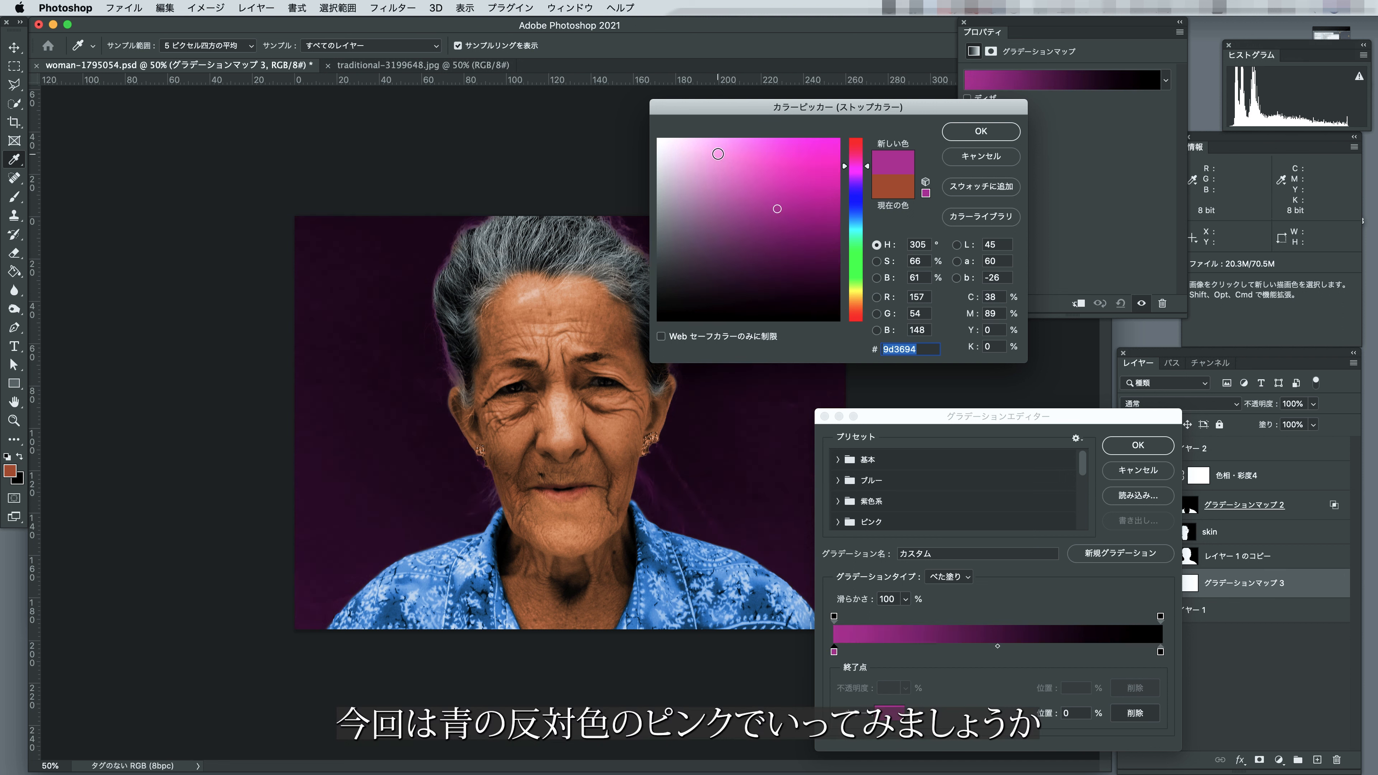
left_click(718, 155)
left_click_drag(711, 151, 701, 150)
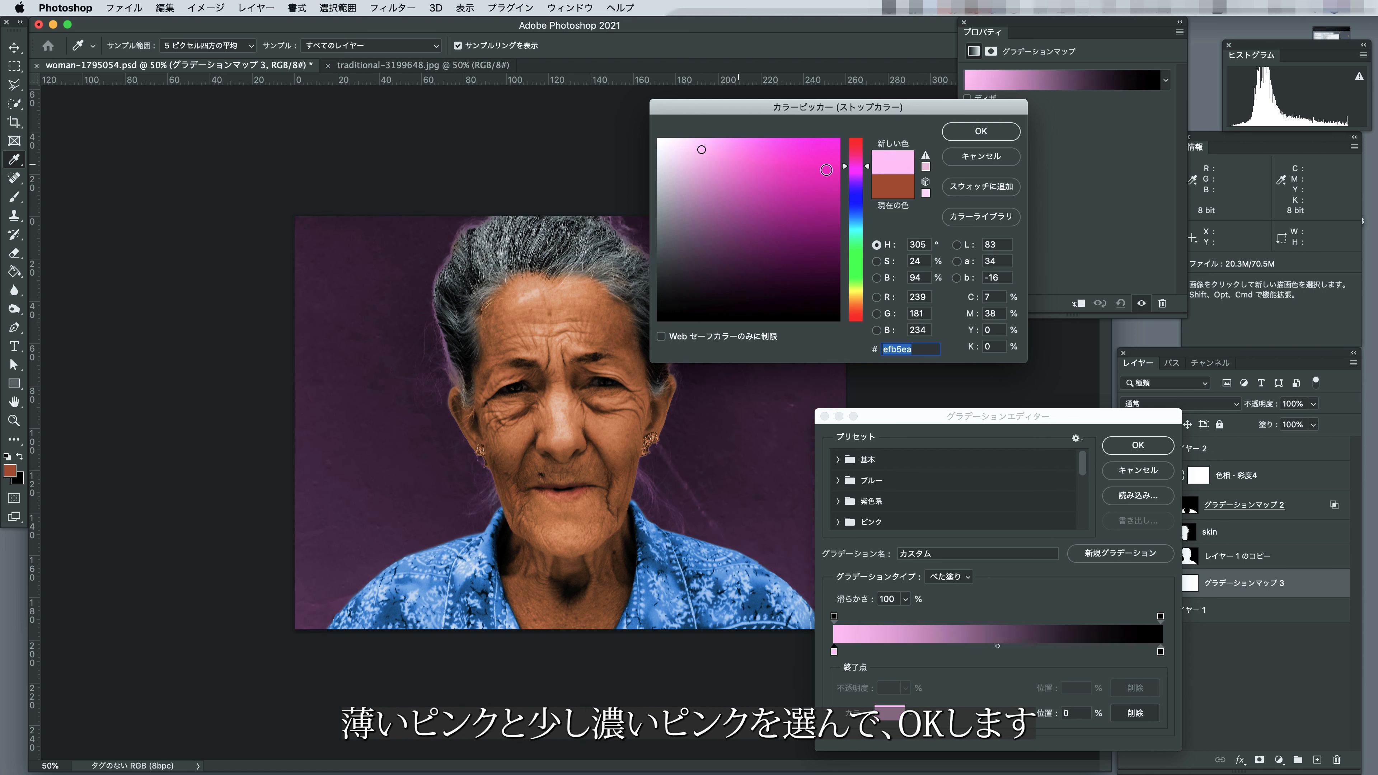
left_click(971, 133)
Set the gradient's end stop to a vivid pink of hue 309 and change the background Gradient Map's blend mode to Color.
left_click(1160, 652)
left_click(895, 707)
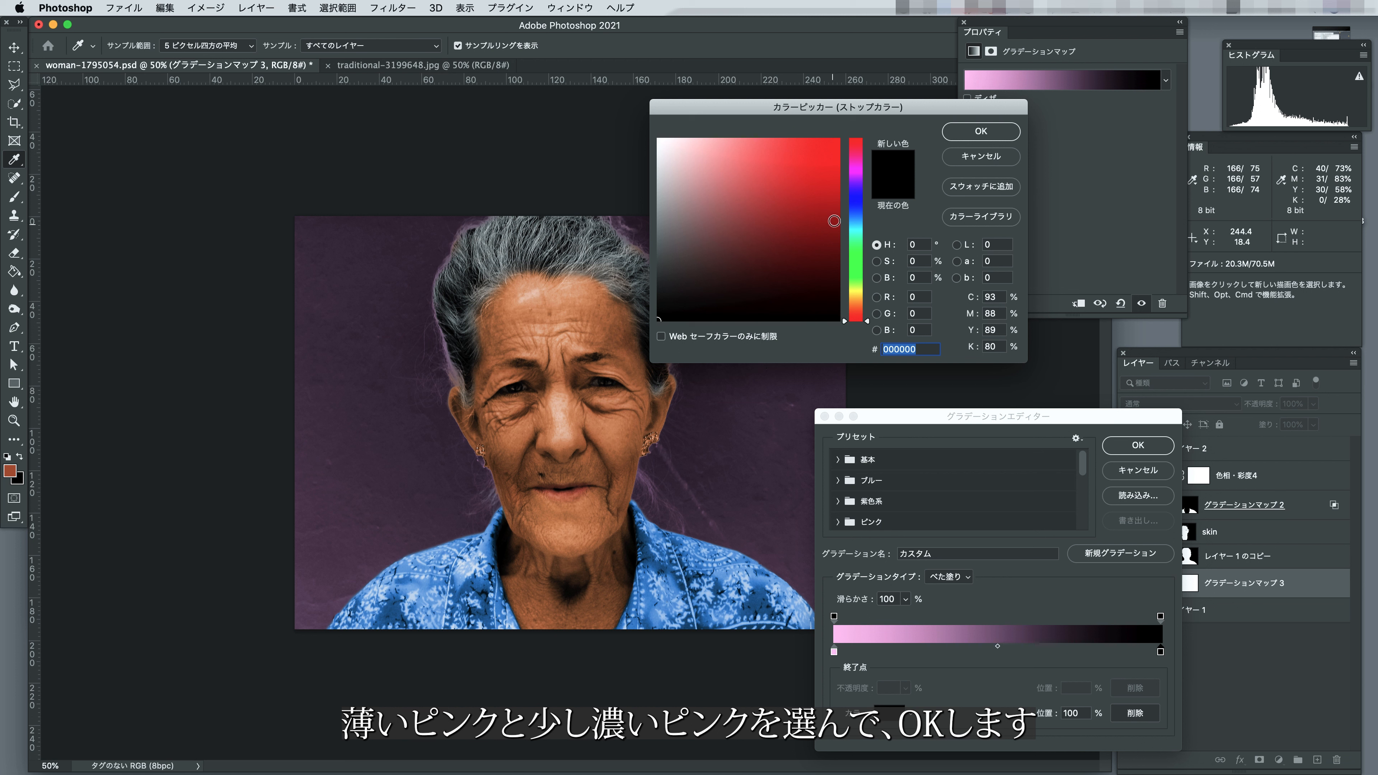
left_click_drag(847, 195, 846, 166)
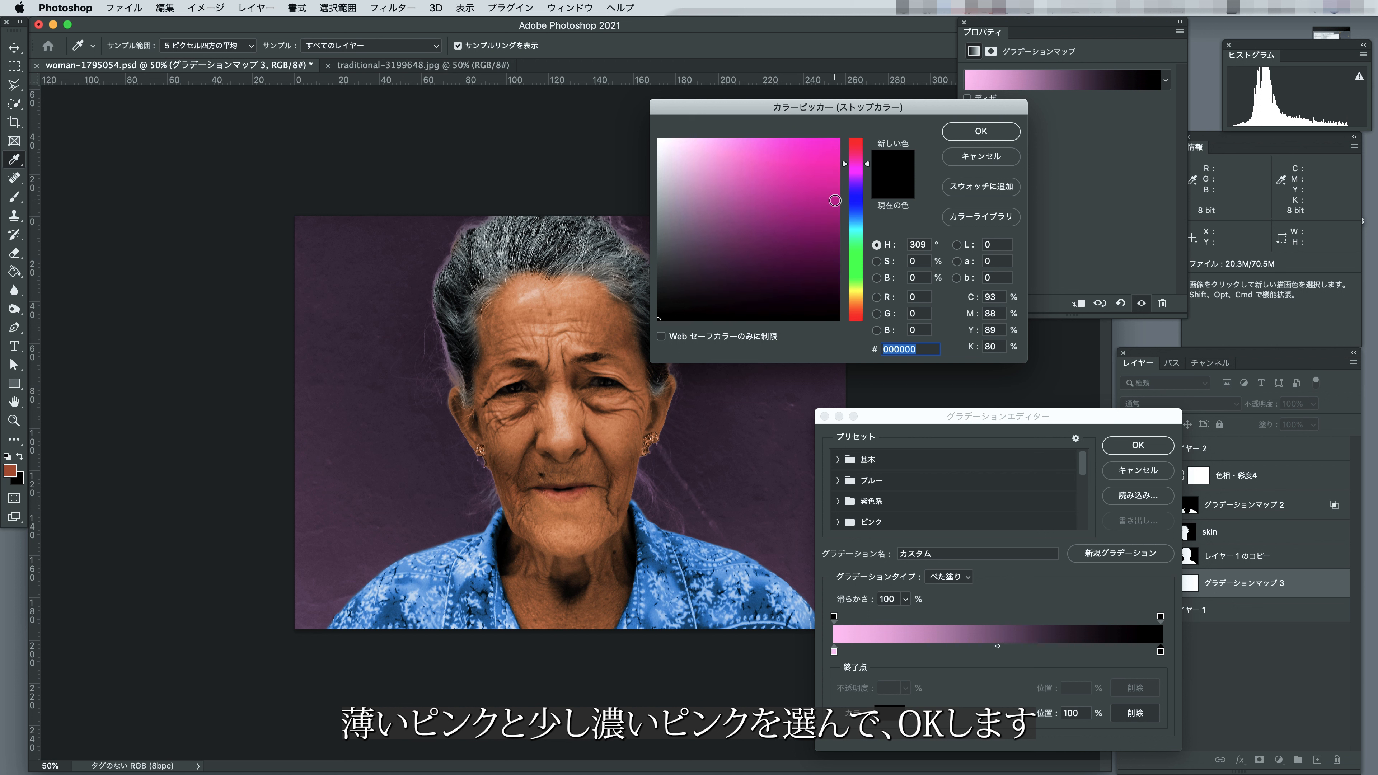
left_click(834, 200)
left_click(974, 132)
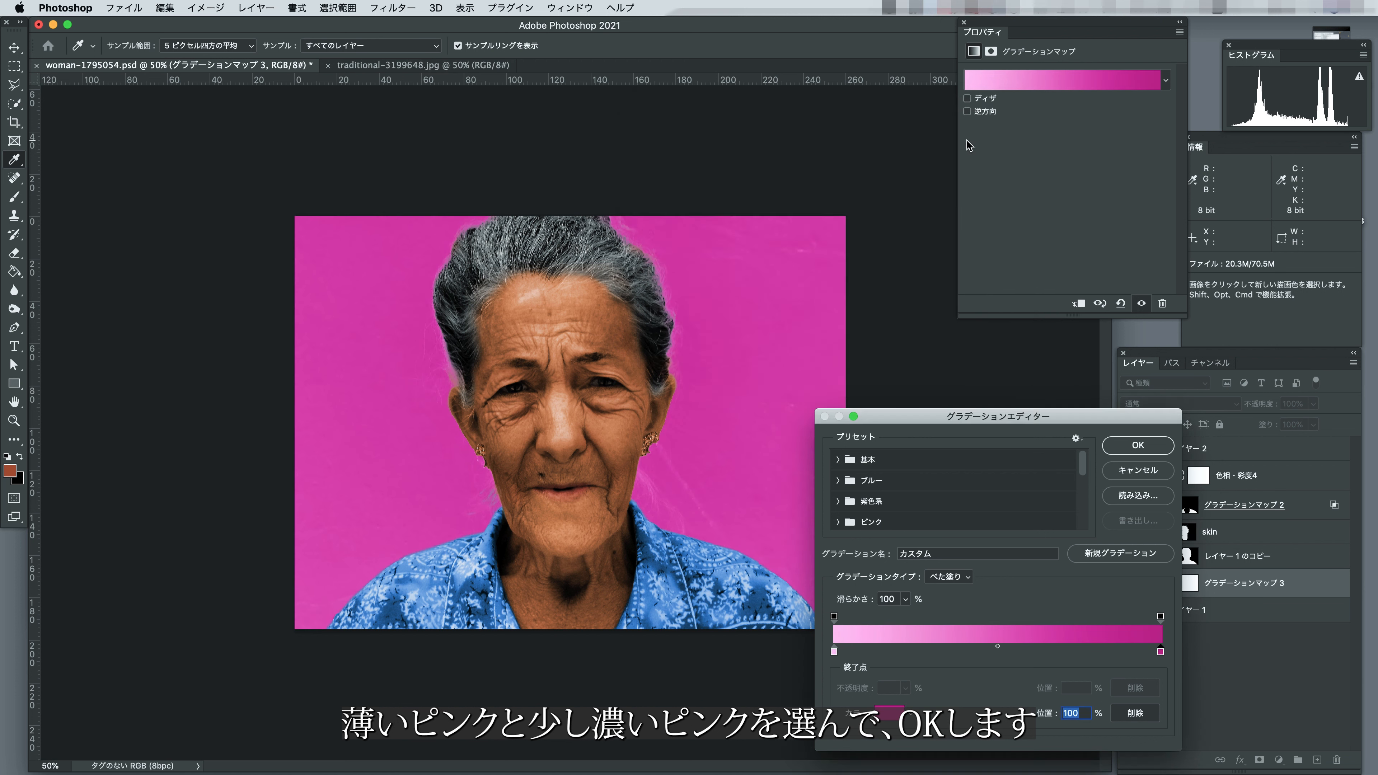
left_click(1138, 446)
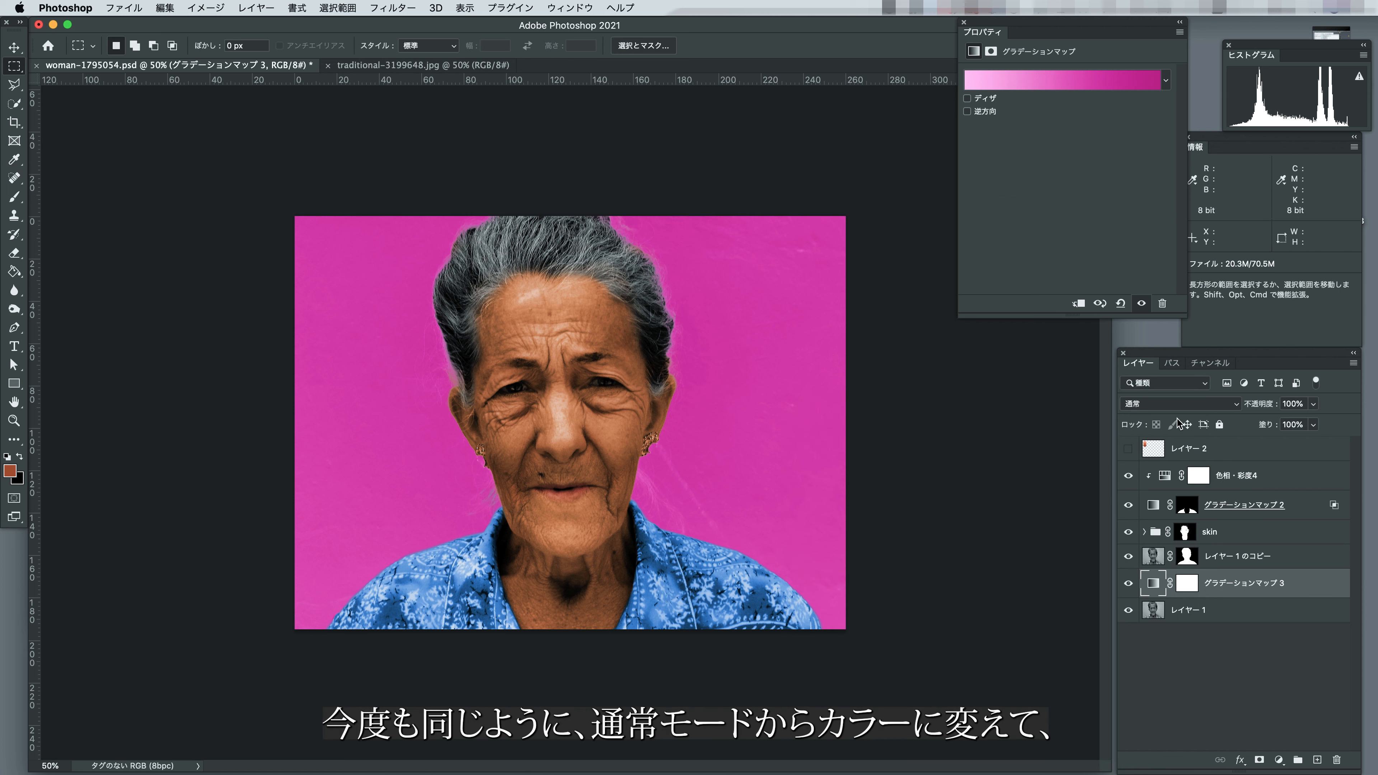
left_click(1154, 402)
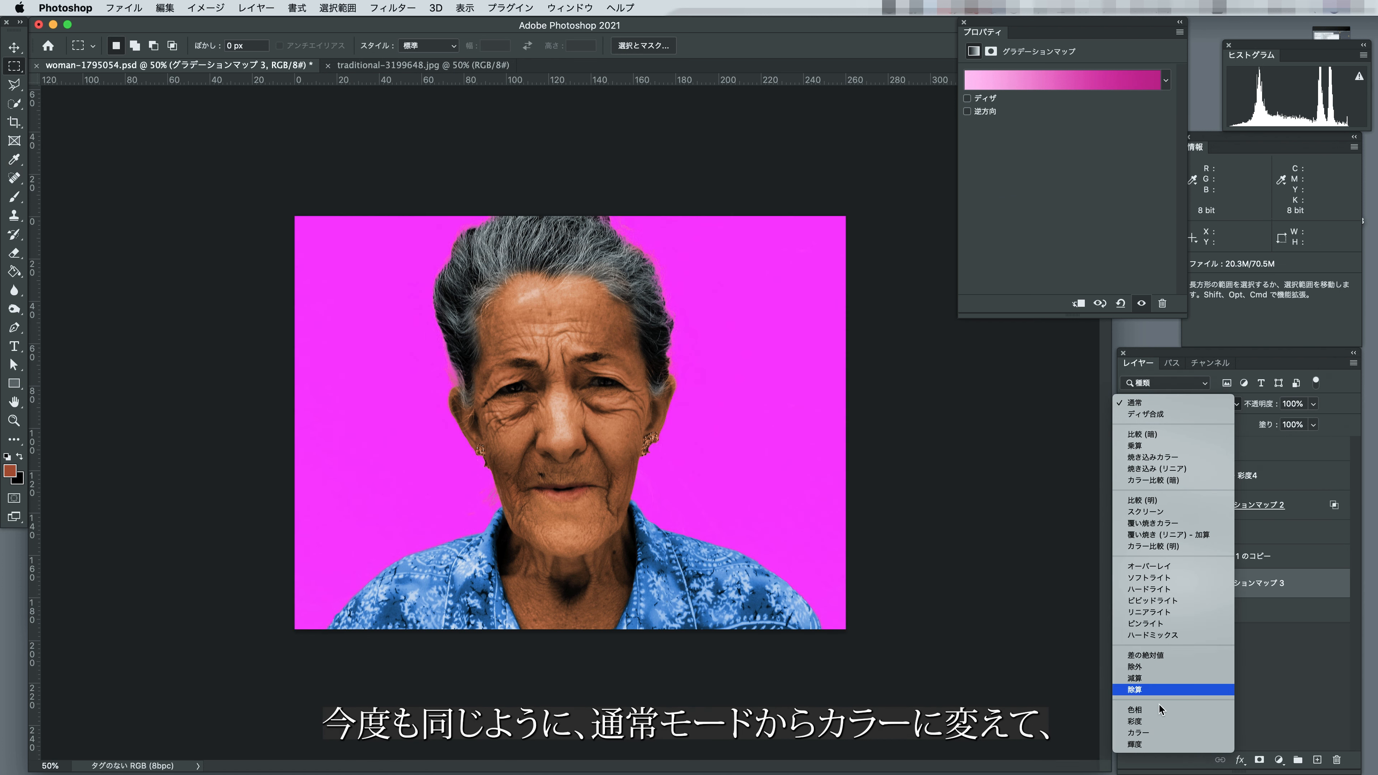
left_click(1159, 732)
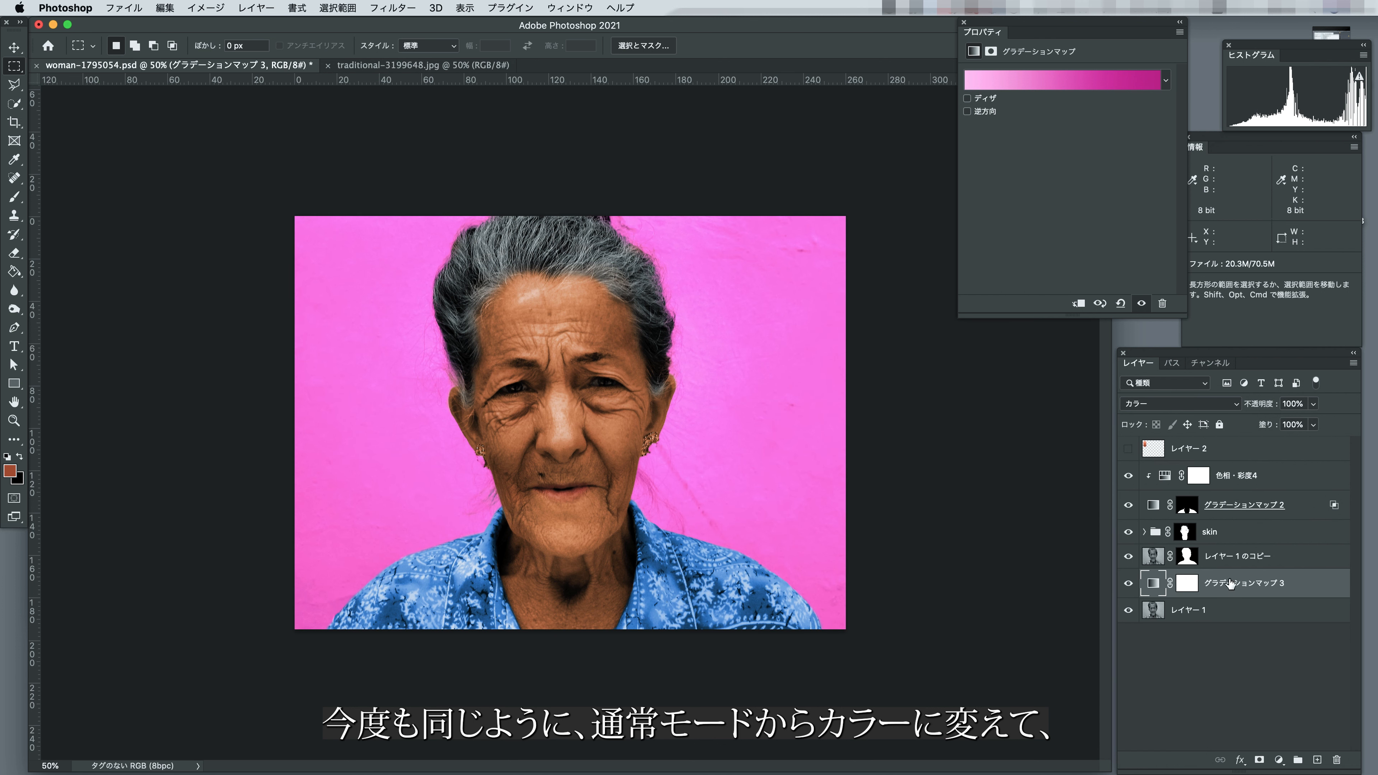
Clip a Hue/Saturation layer with hue -5, saturation -75 and lightness -9 to the background's Gradient Map.
left_click(1273, 759)
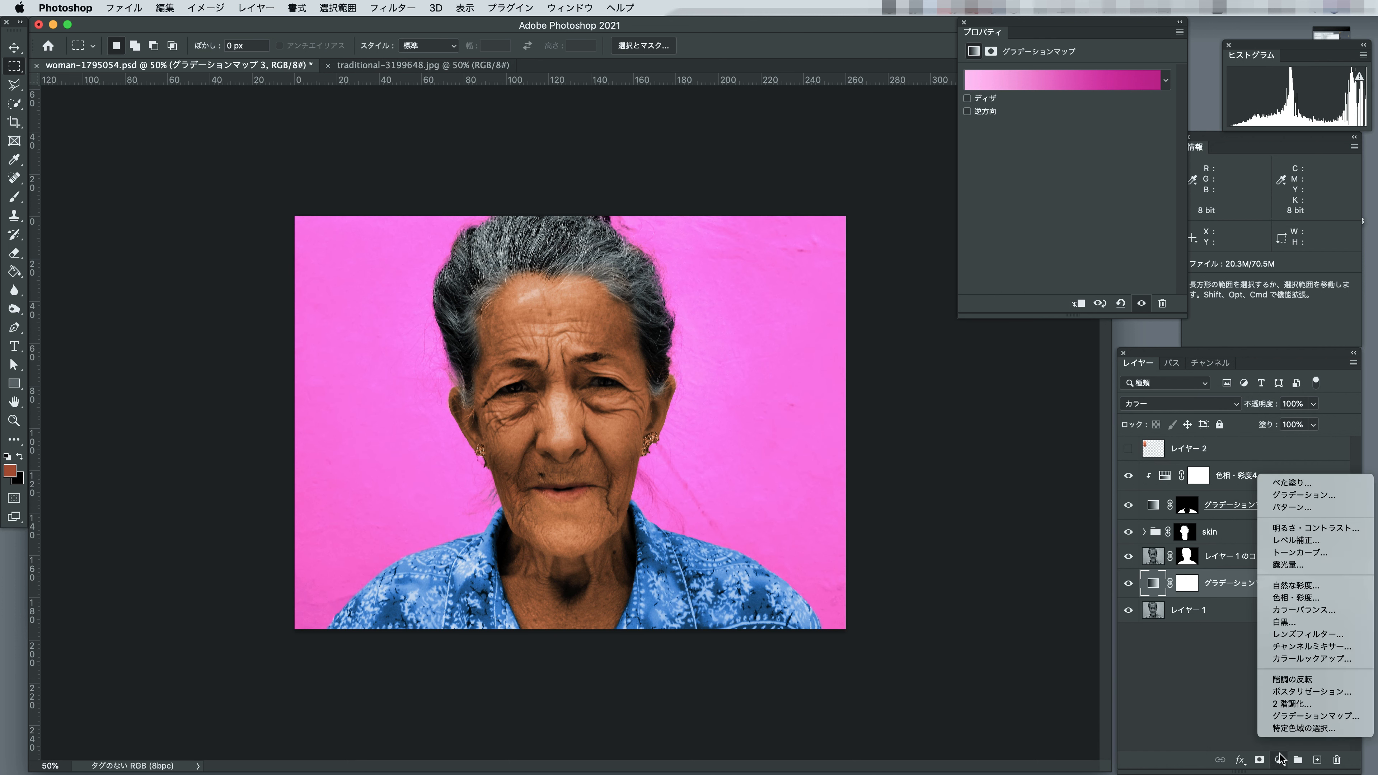
left_click(1283, 604)
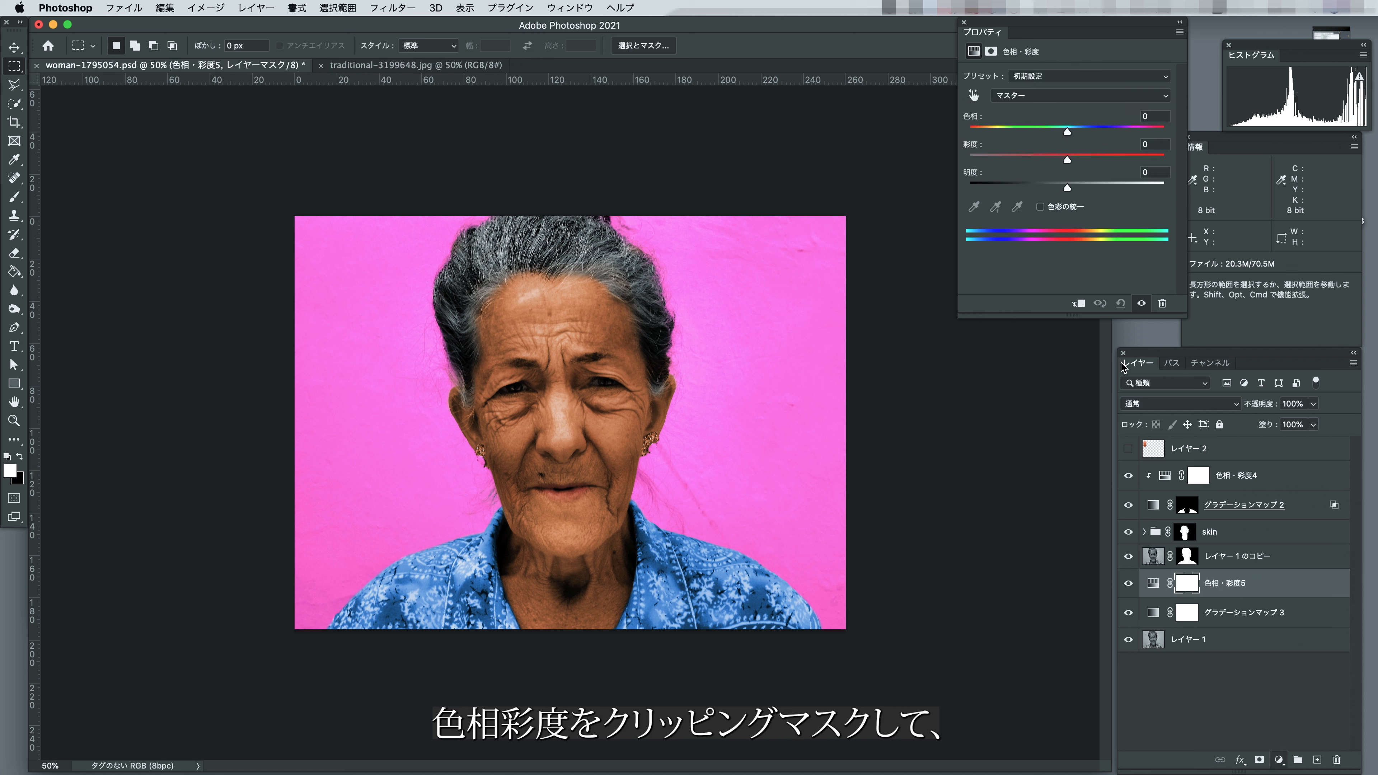
left_click(1078, 304)
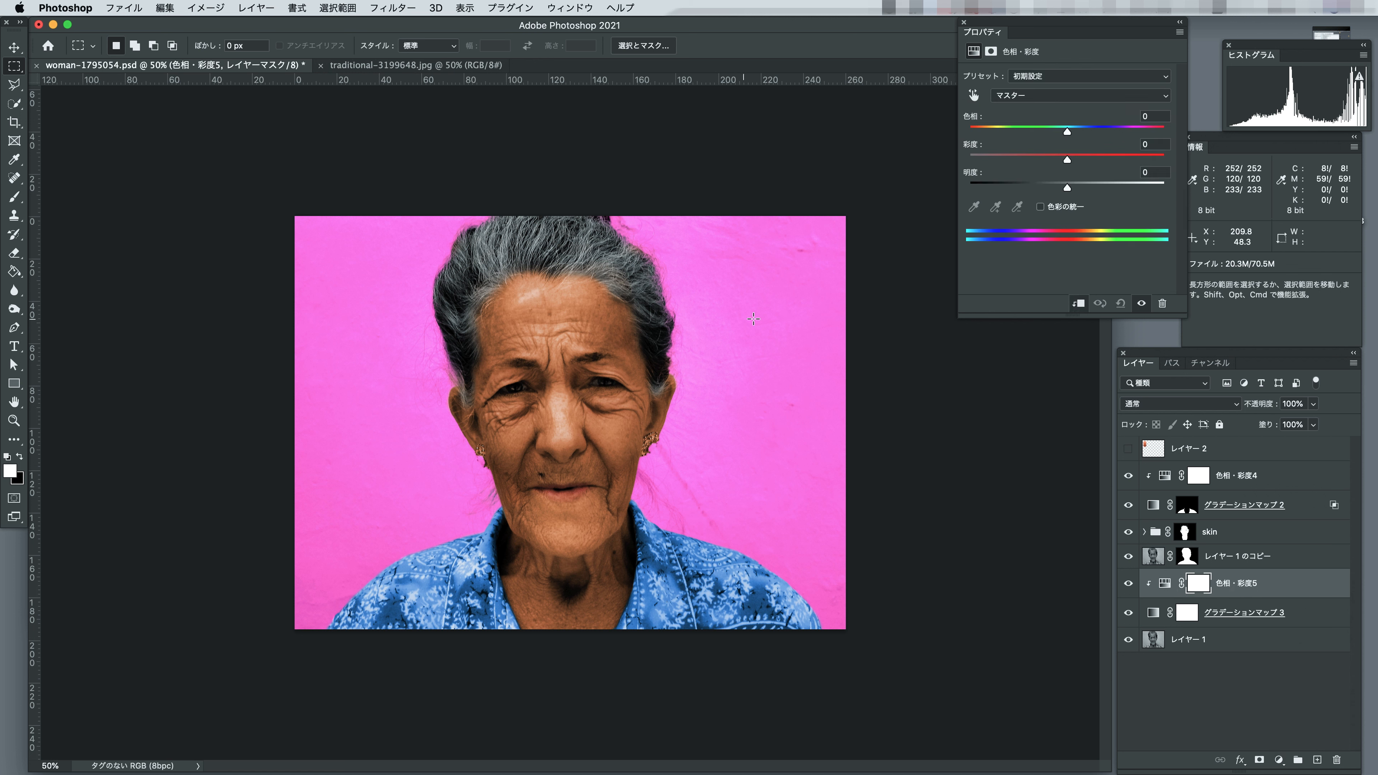
left_click_drag(1067, 159, 993, 159)
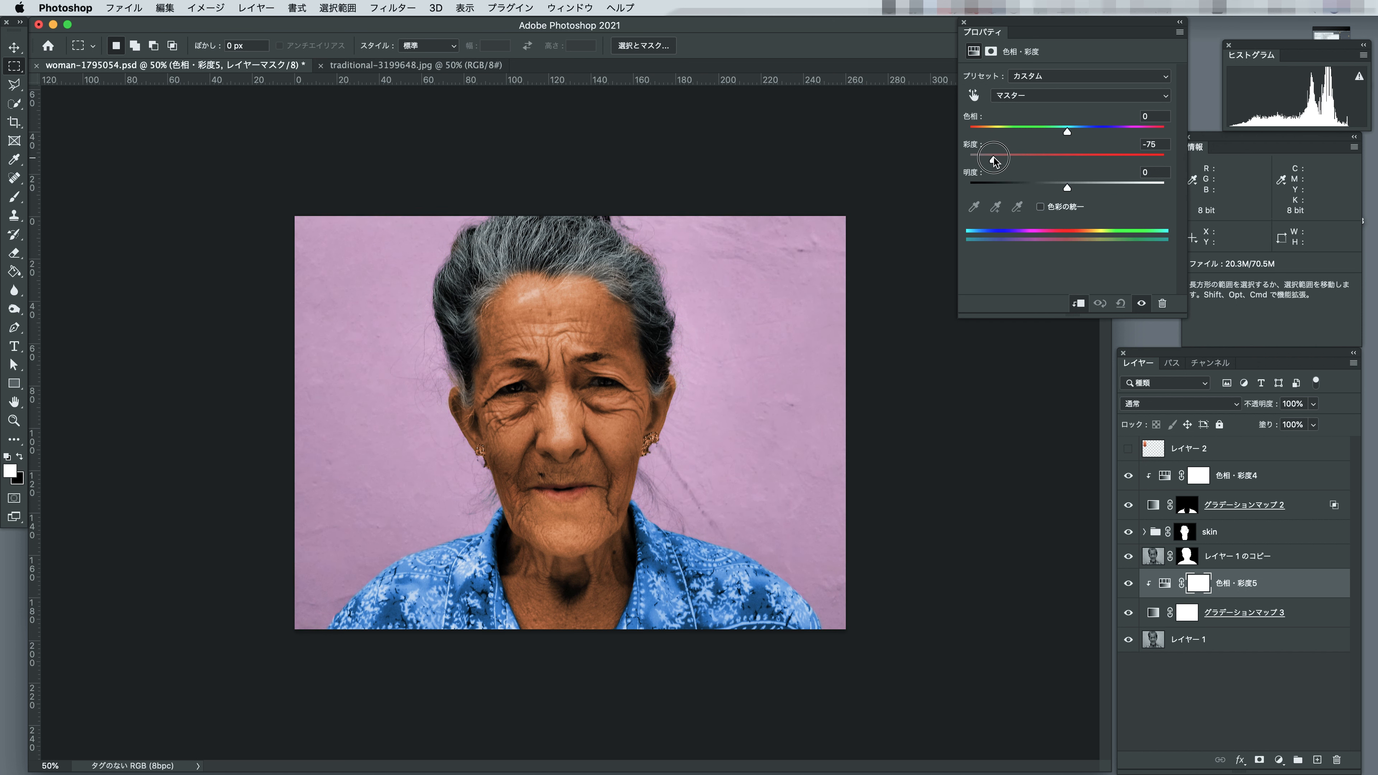
left_click_drag(1067, 132, 1062, 132)
left_click_drag(1069, 189, 1058, 190)
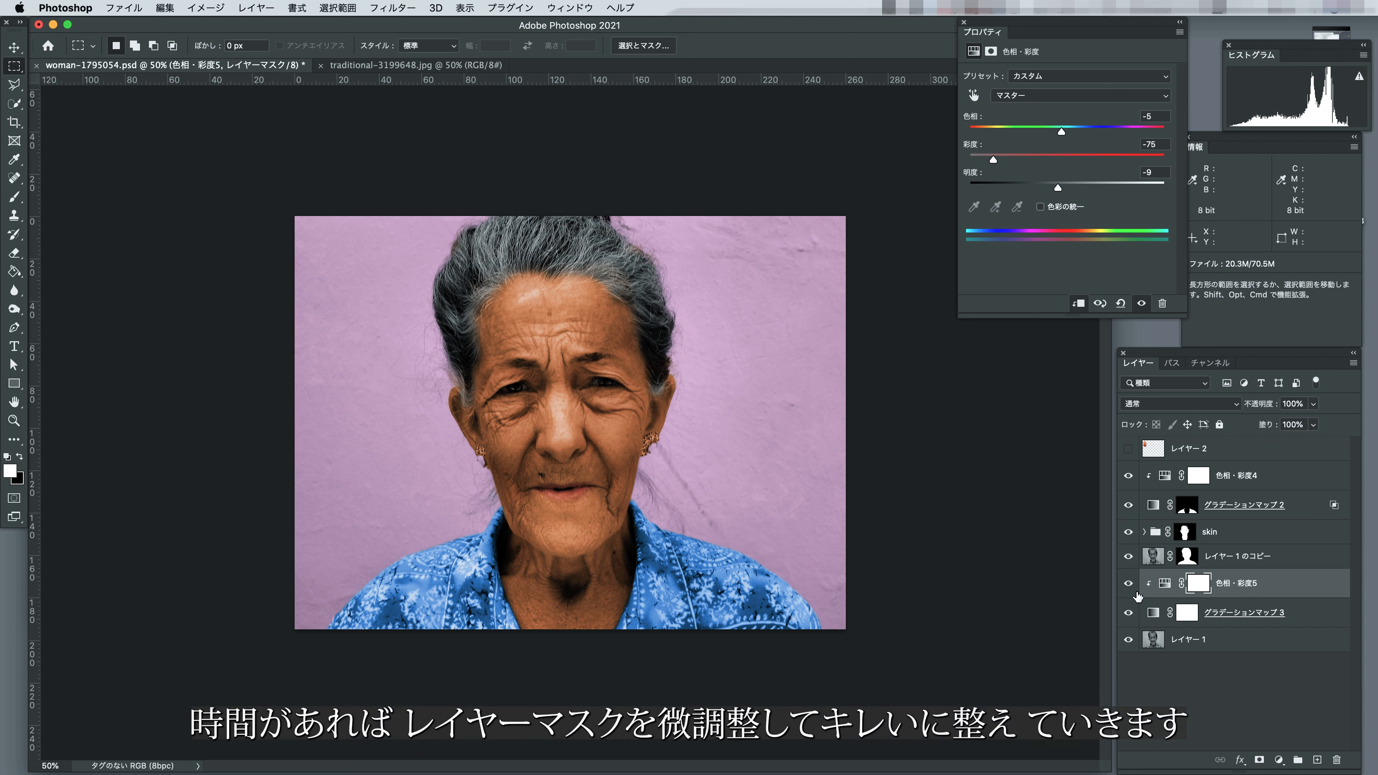
Touch up the shirt Gradient Map's mask in black with a 15 px brush where the image-left collar meets the neck.
left_click(1186, 556)
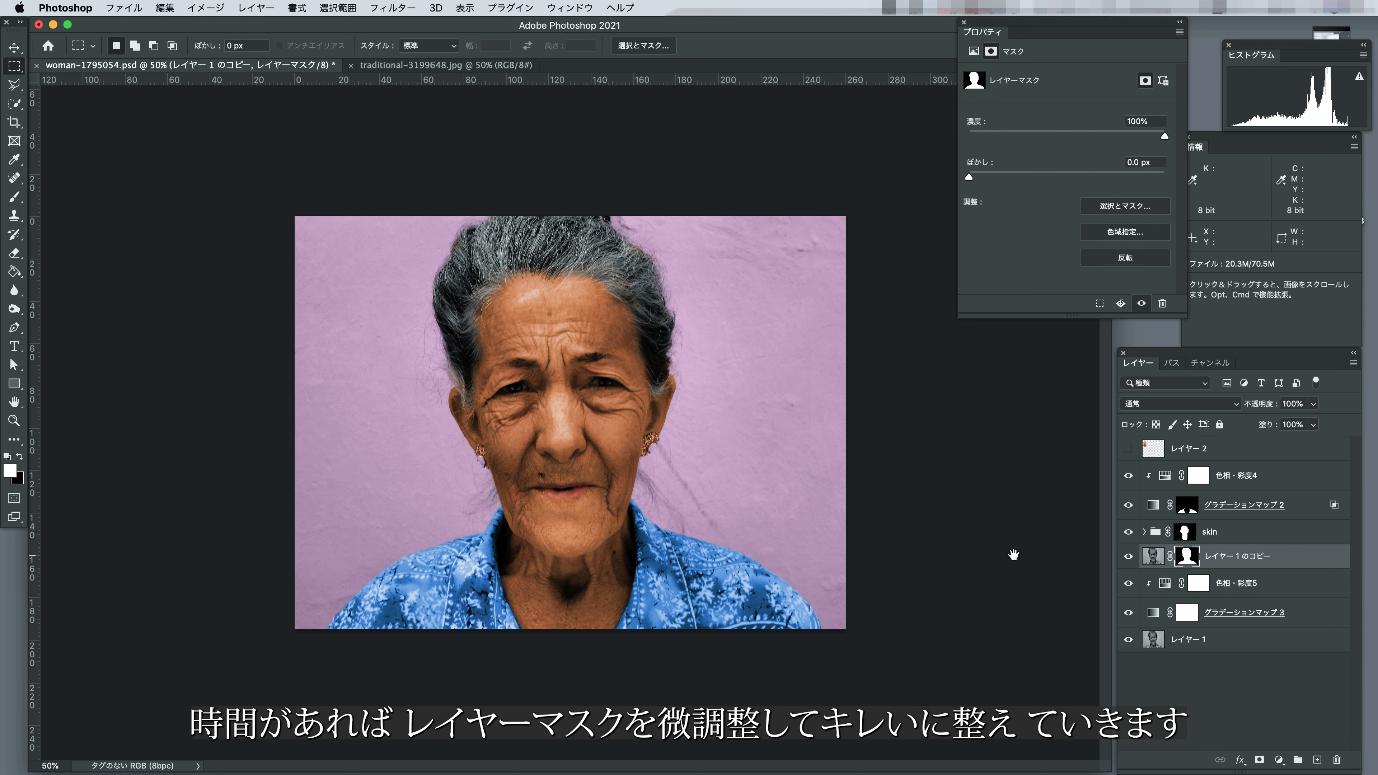
left_click(515, 565)
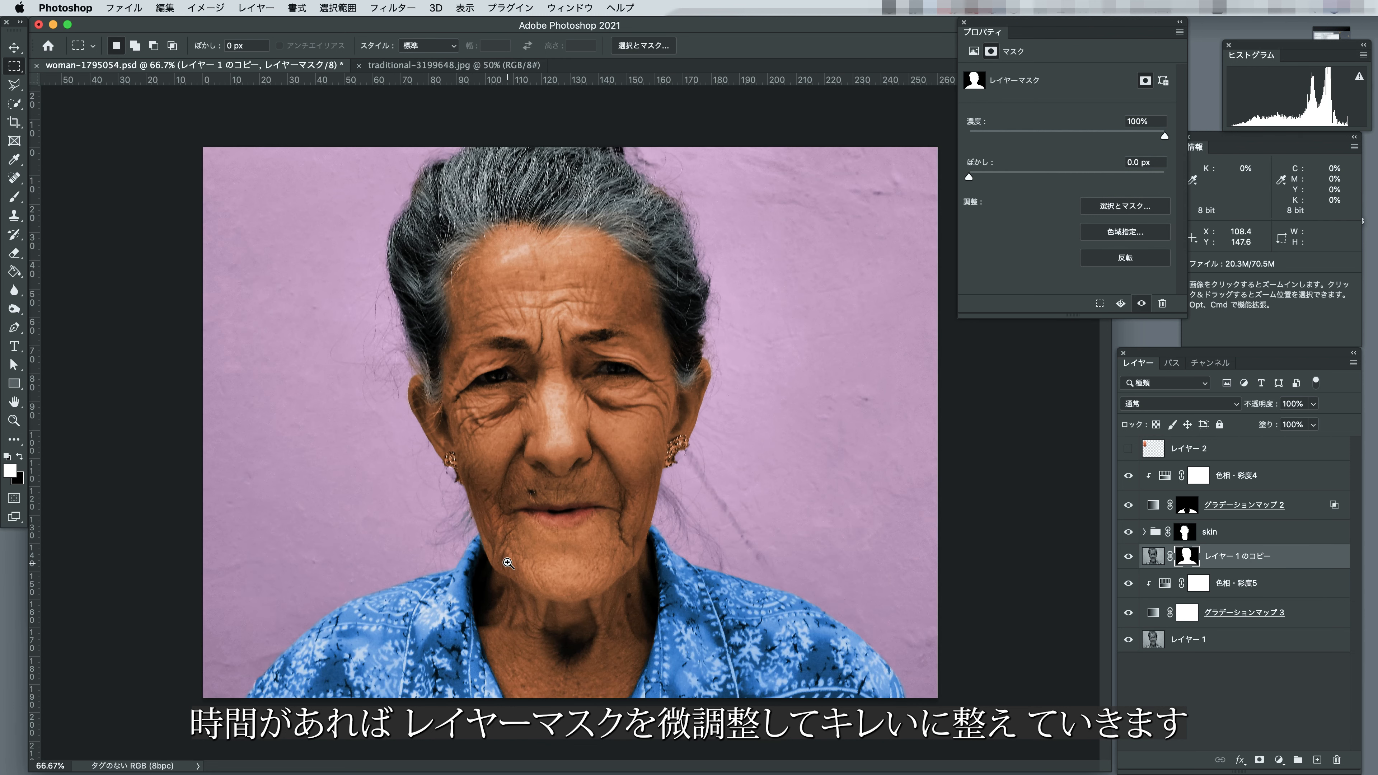
left_click(510, 672)
left_click(510, 672)
left_click(510, 672)
left_click_drag(510, 672, 571, 576)
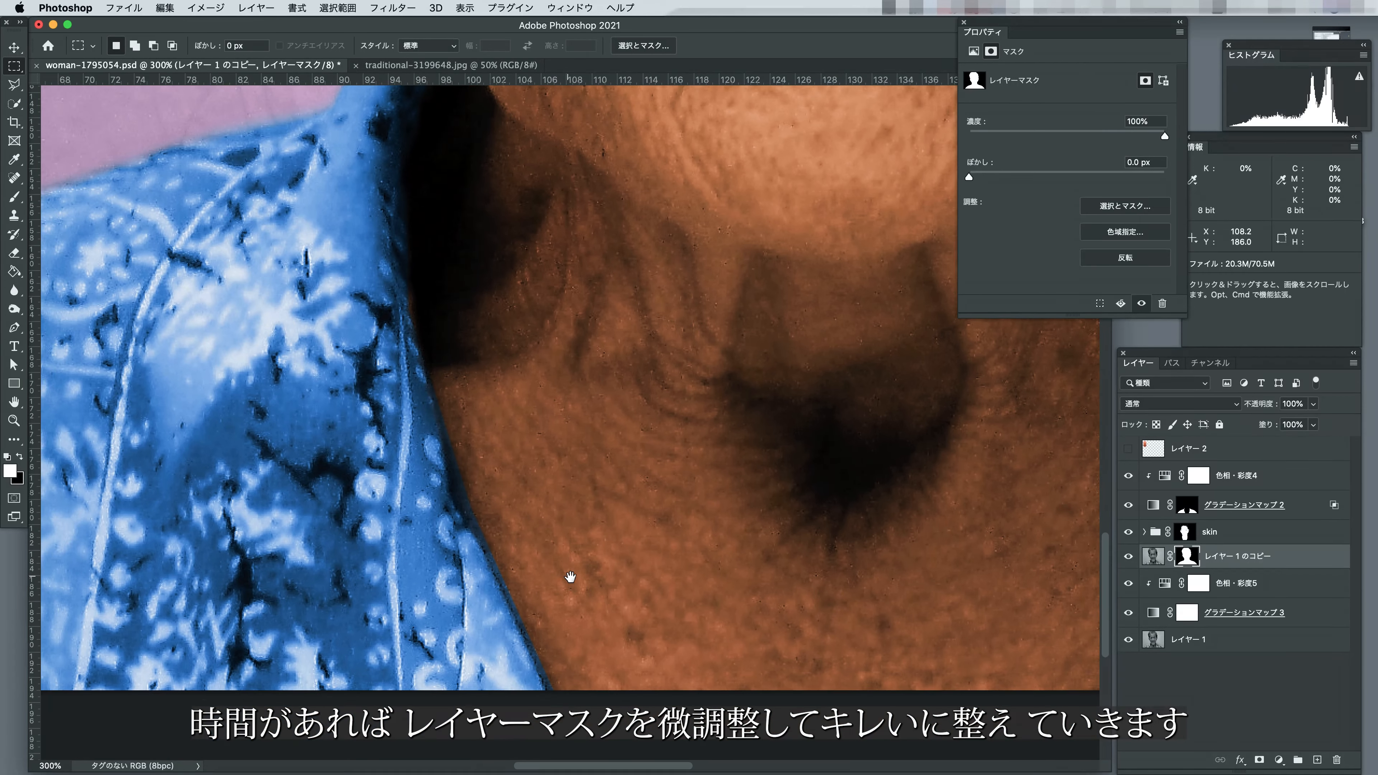
left_click(1187, 505)
key("b")
key("0")
key("x")
key("bracketleft")
key("bracketleft")
key("bracketleft")
key("bracketleft")
key("bracketright")
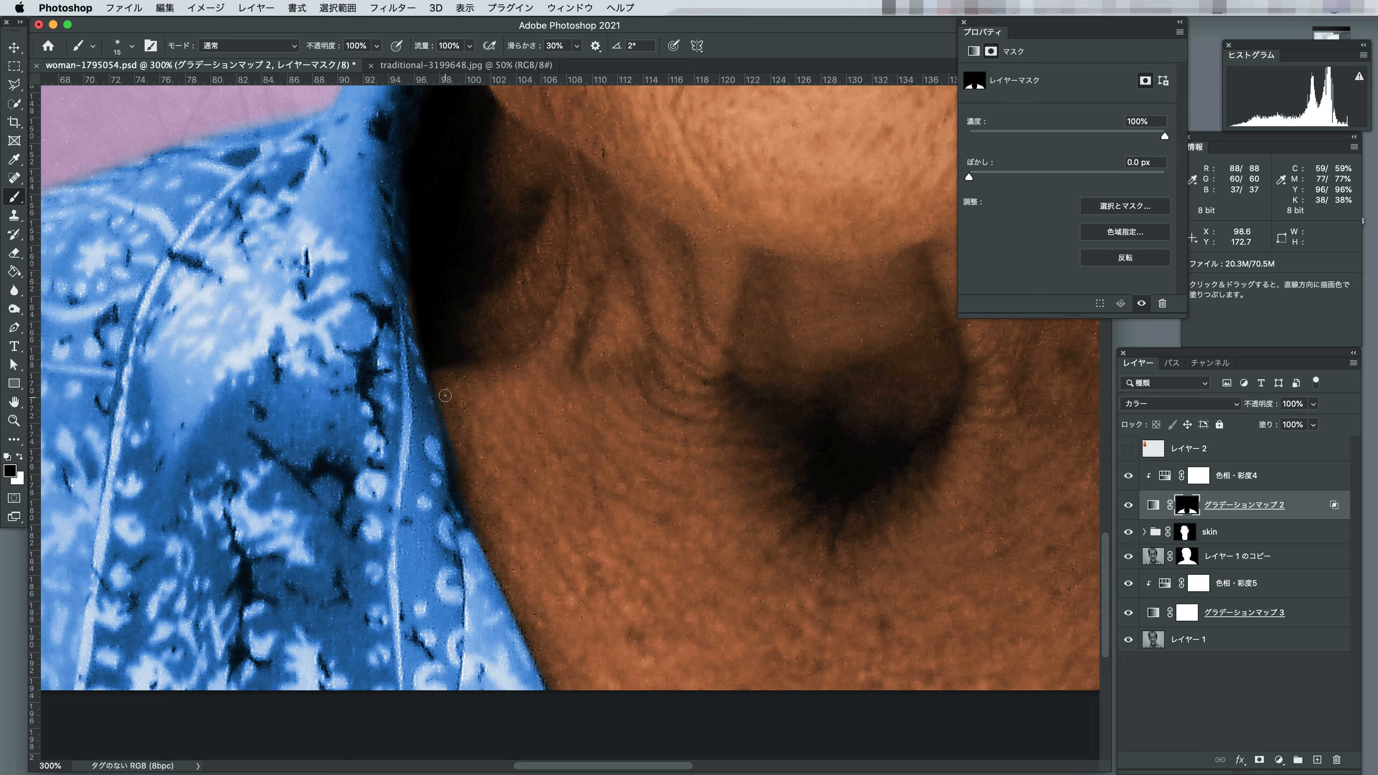
scroll(457, 465, "up", 5)
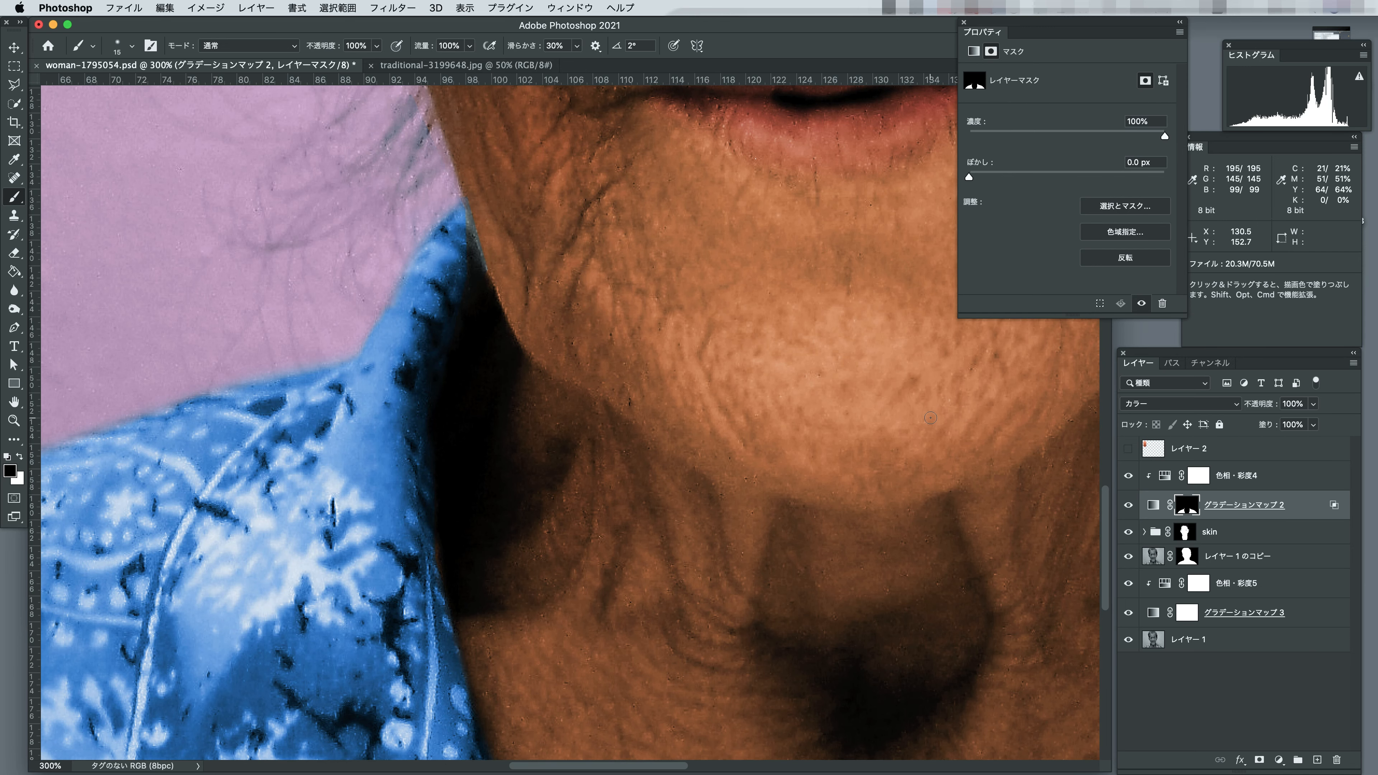
Refine the shirt Gradient Map's mask in white and black along the collar edges on both sides of the neck.
key("alt+bracketleft")
key("x")
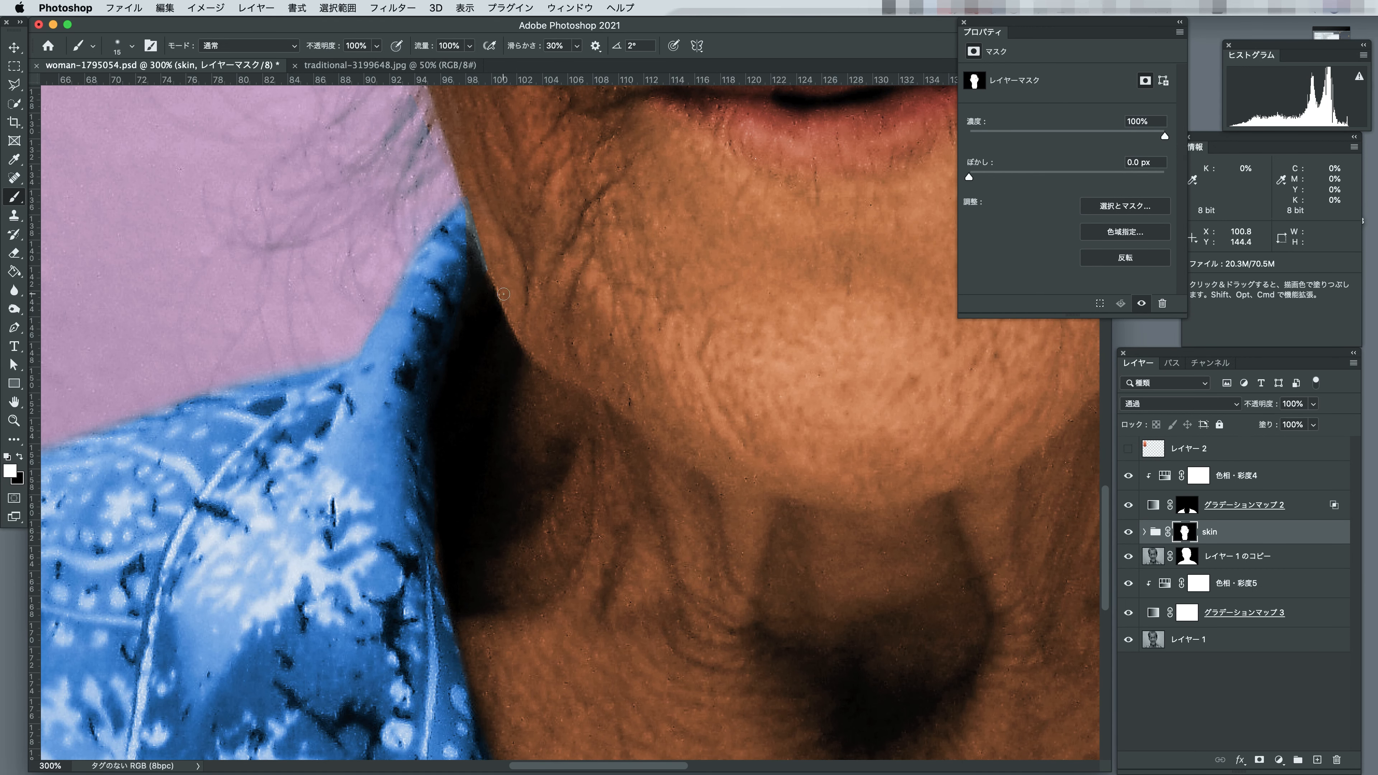
left_click(1169, 514)
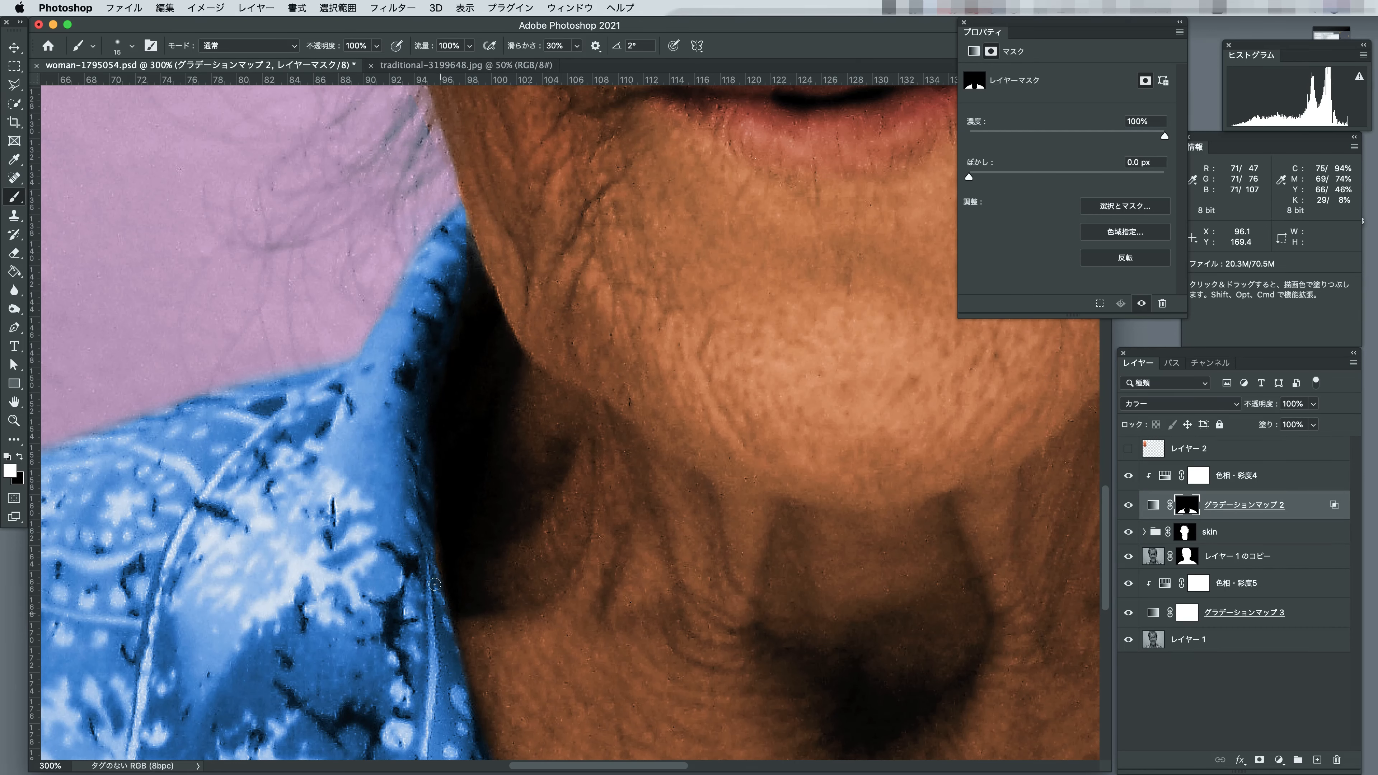
scroll(464, 236, "right", 15)
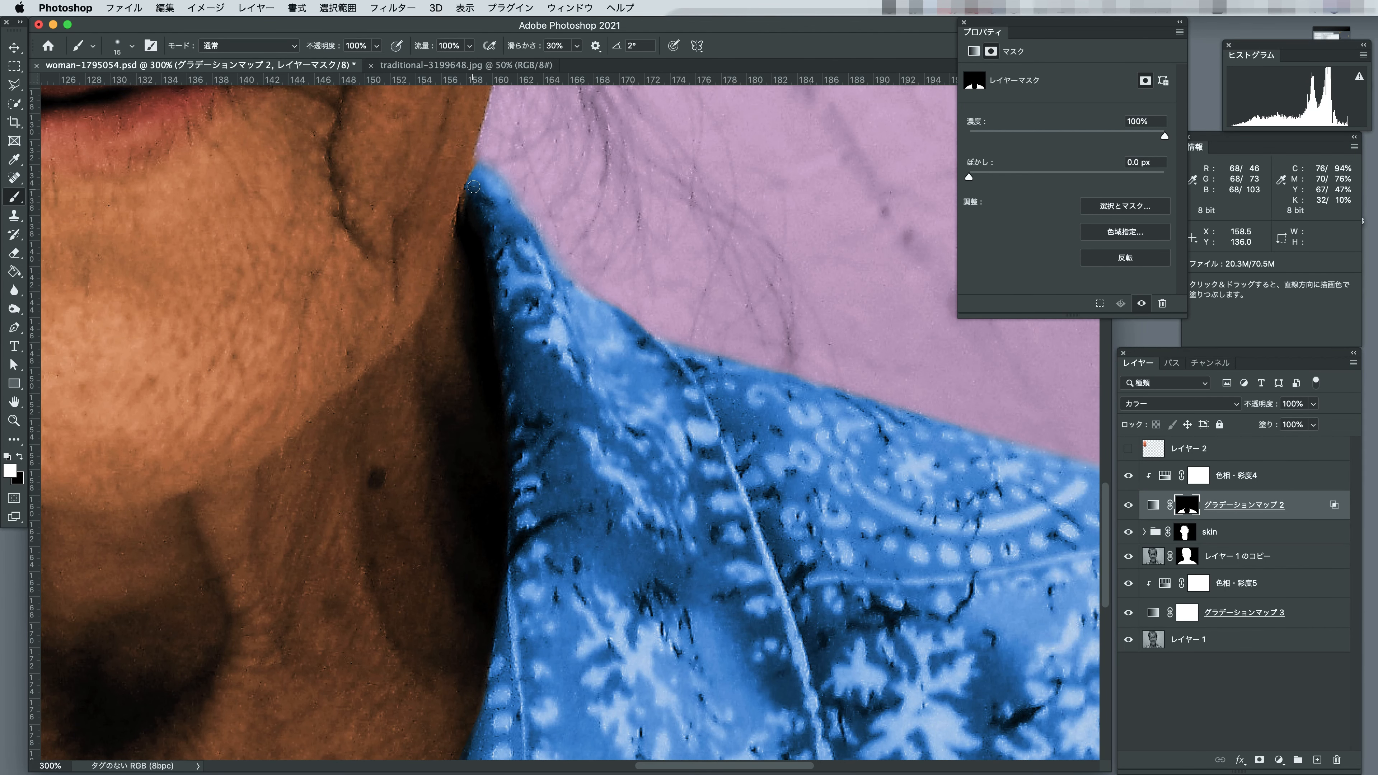
scroll(670, 271, "down", 10)
scroll(670, 271, "left", 3)
key("x")
key("space")
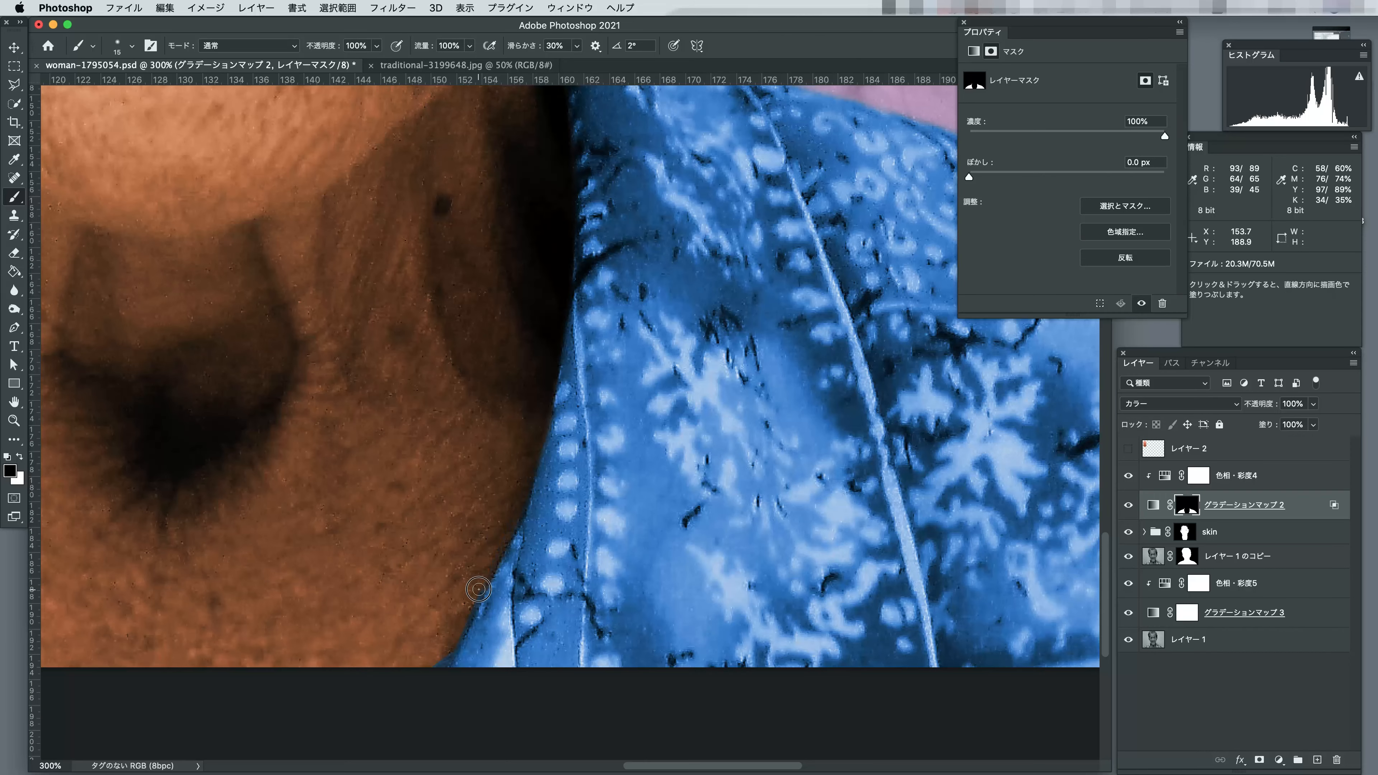
Brush black at 30% opacity on the skin group's mask over the orange-tinted hair on the image's left side, using a size of 126 px.
left_click_drag(411, 407, 794, 575)
left_click(618, 563, "alt")
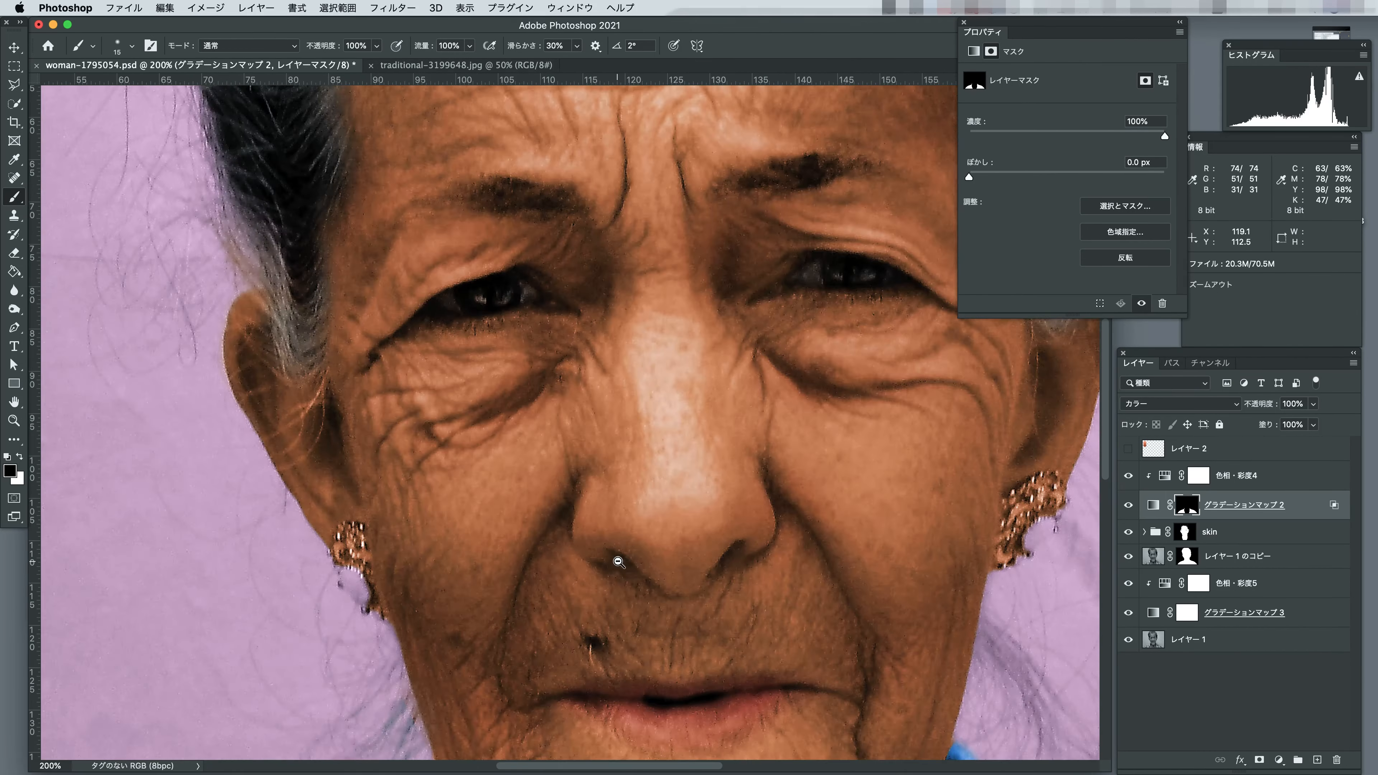
left_click(618, 563, "alt")
left_click(1187, 555)
left_click(1184, 531)
left_click(444, 430, "super")
left_click(443, 429, "super")
key("x")
key("x")
key("x")
key("3")
mouse_move(438, 103)
left_mouse_down()
mouse_move(461, 720)
mouse_move(437, 766)
left_mouse_up()
key("x")
key("]")
key("]")
key("]")
key("]")
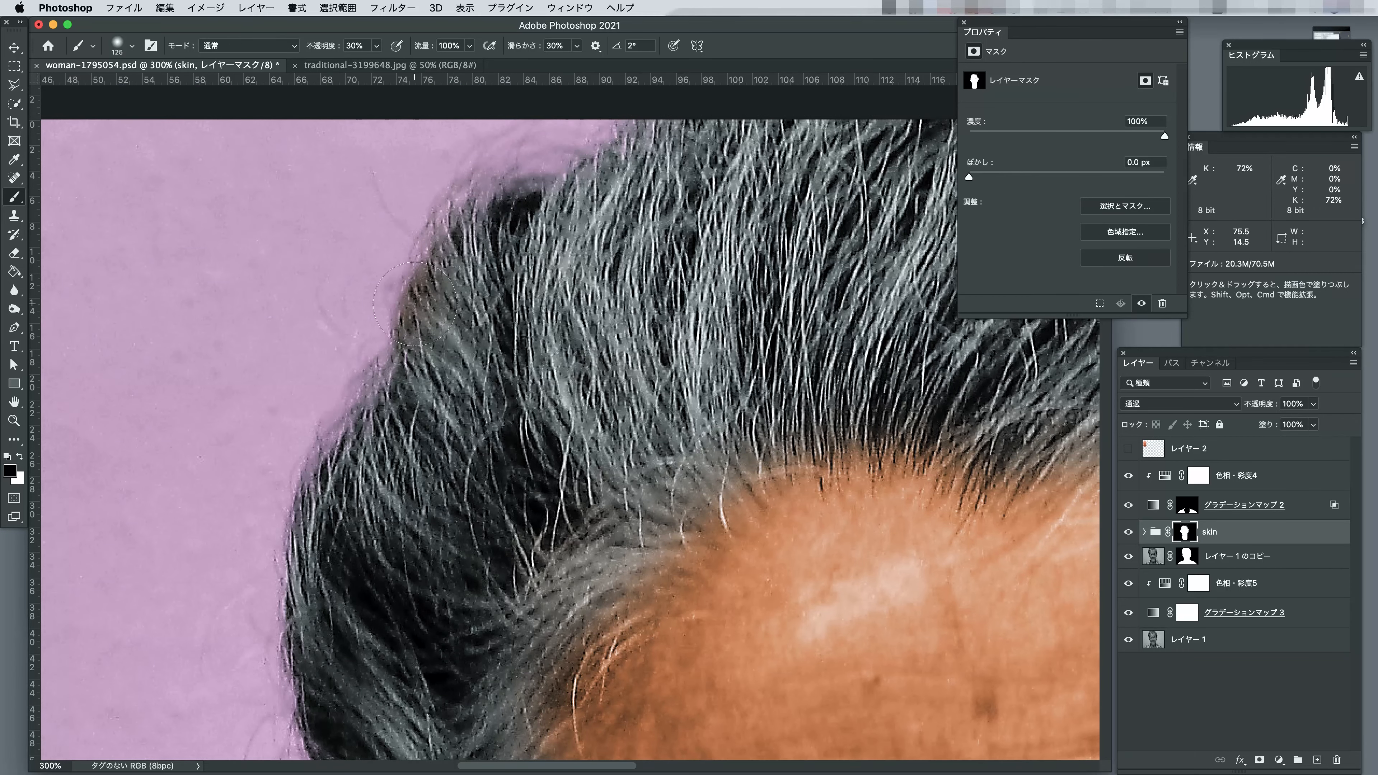
Continue masking the skin tint out of the hair toward the image-right ear with a 179 px brush, and fit the image to the window.
left_click_drag(710, 233, 228, 236)
key("]")
key("]")
left_click_drag(814, 516, 538, 240)
left_click_drag(754, 706, 652, 302)
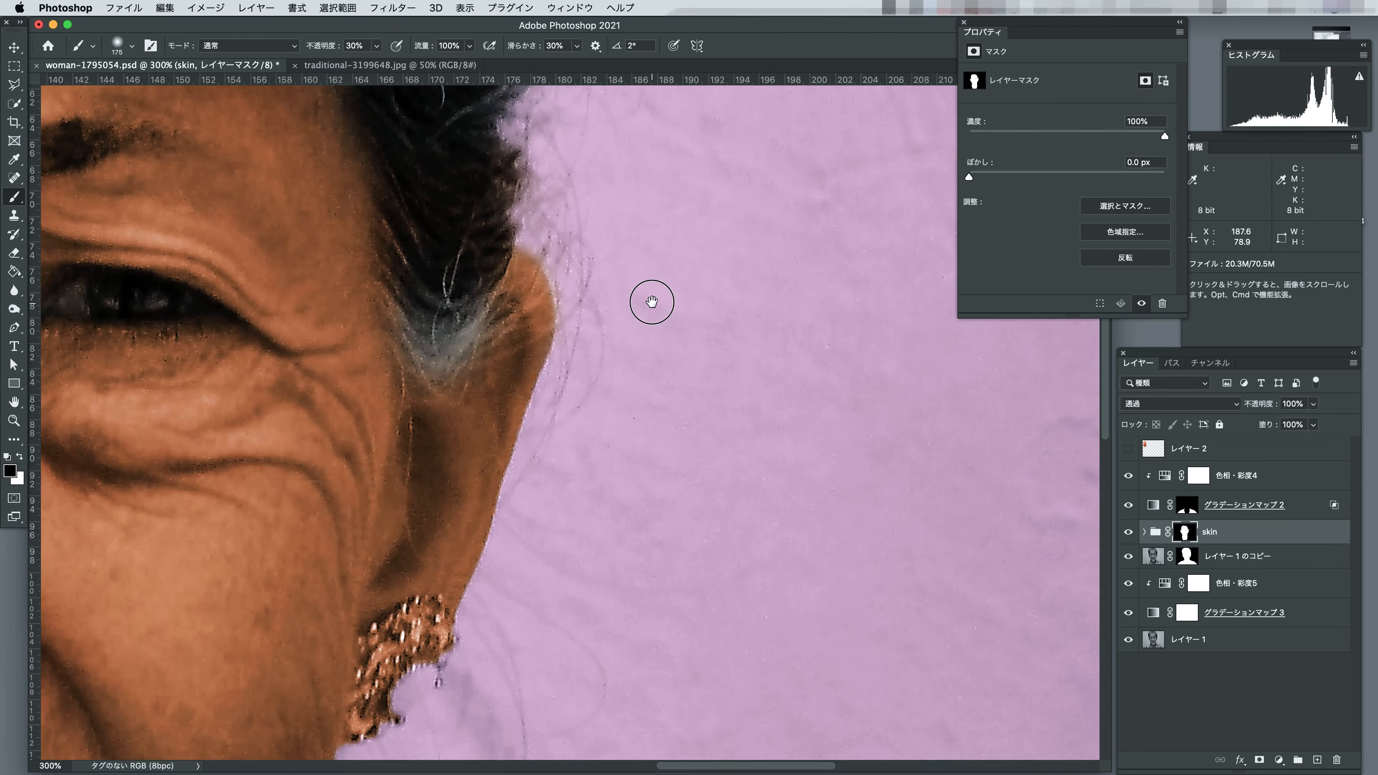
double_click(14, 401)
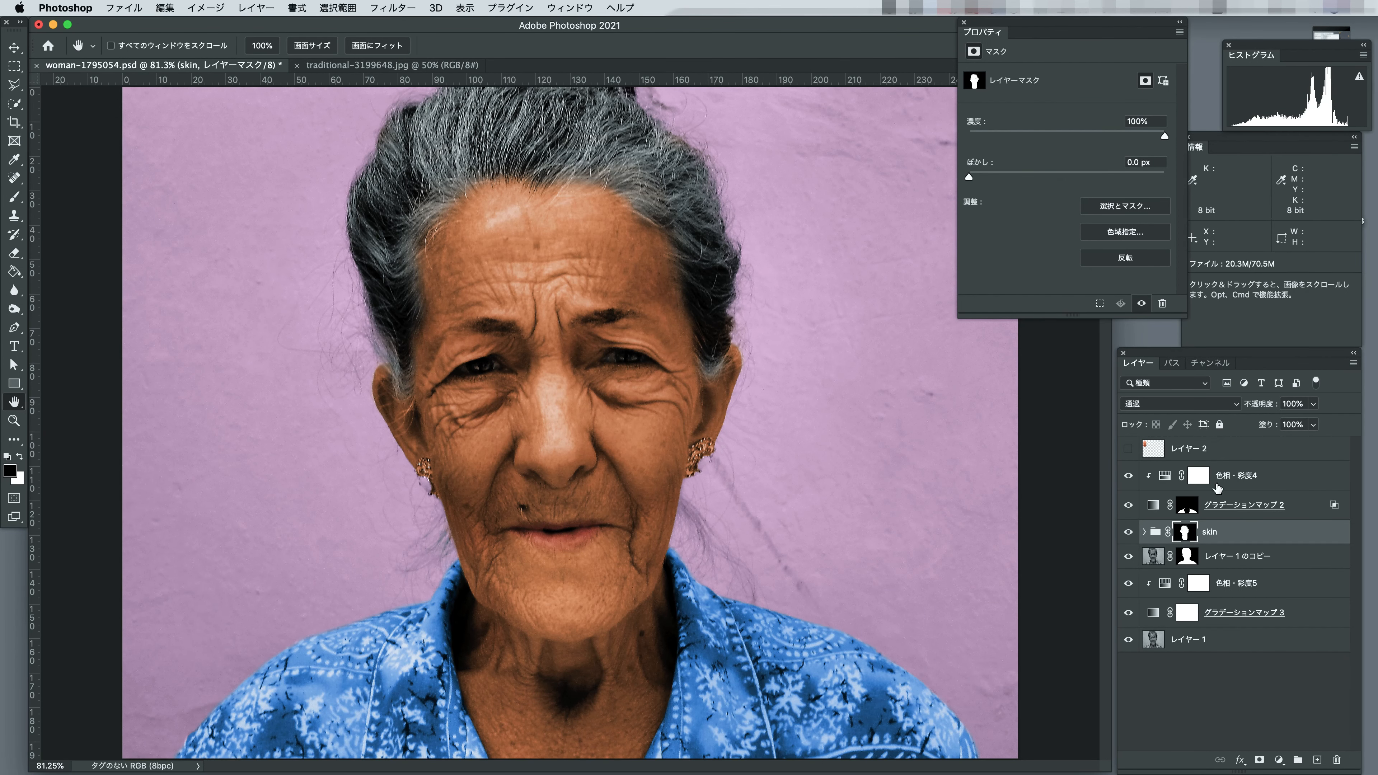
Stamp the visible result onto a new layer, hide the adjustment layers beneath, and compare it with the black-and-white original.
right_click(1218, 488)
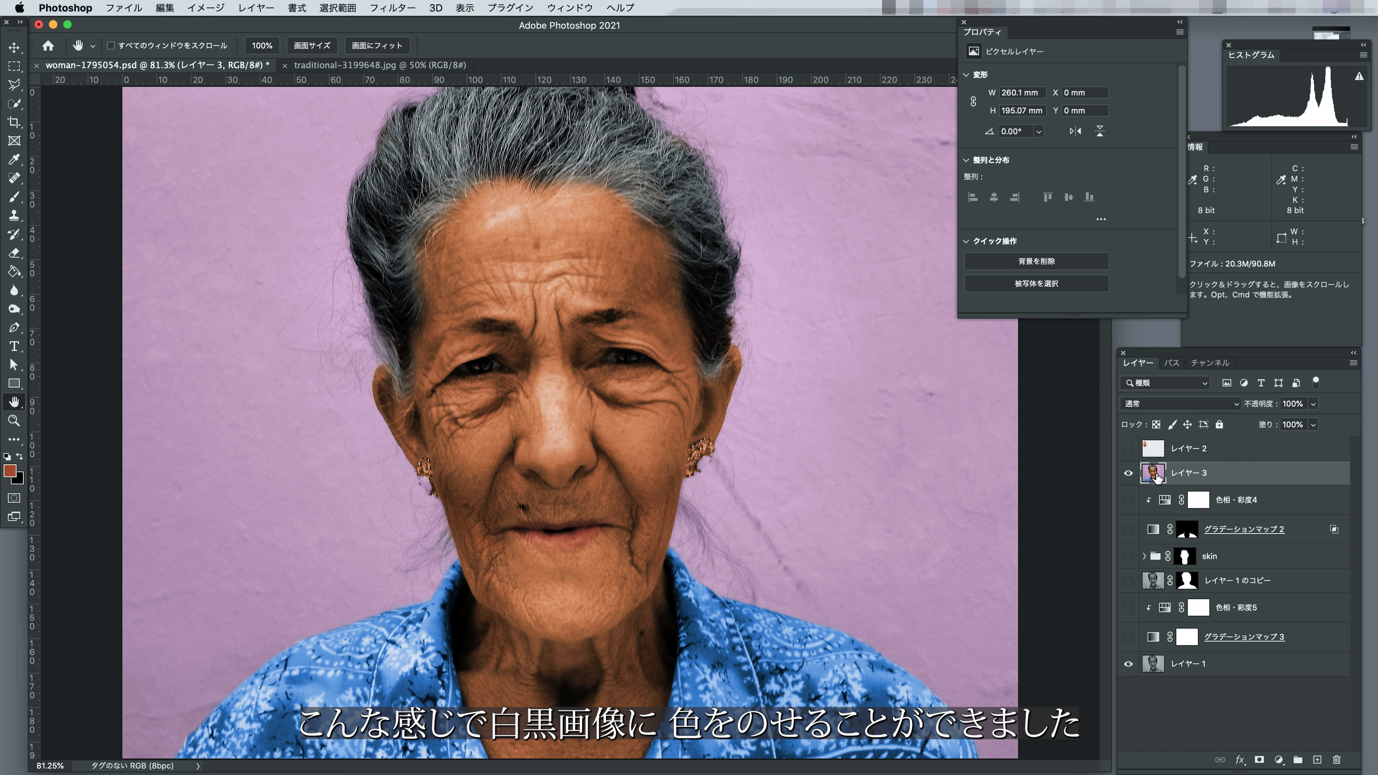
left_click(1128, 474)
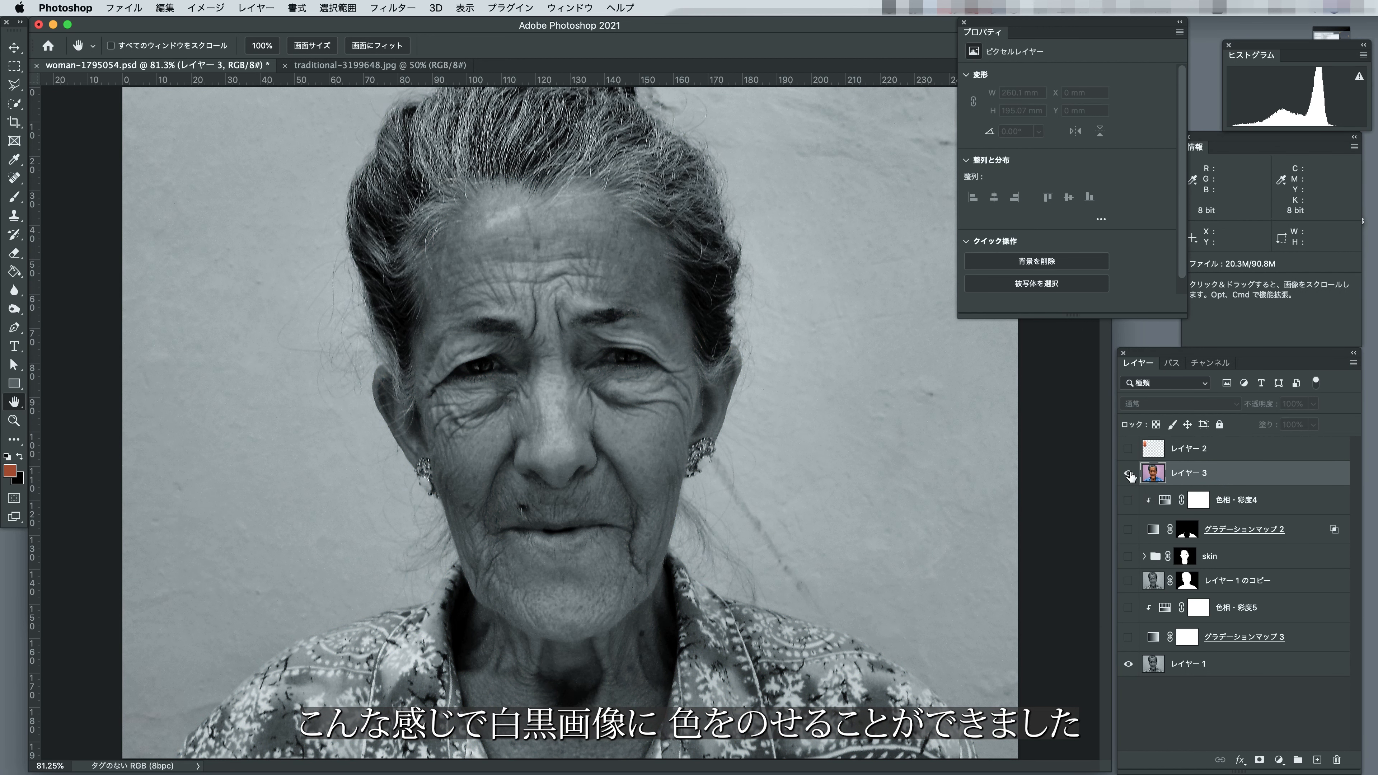
left_click(1129, 474)
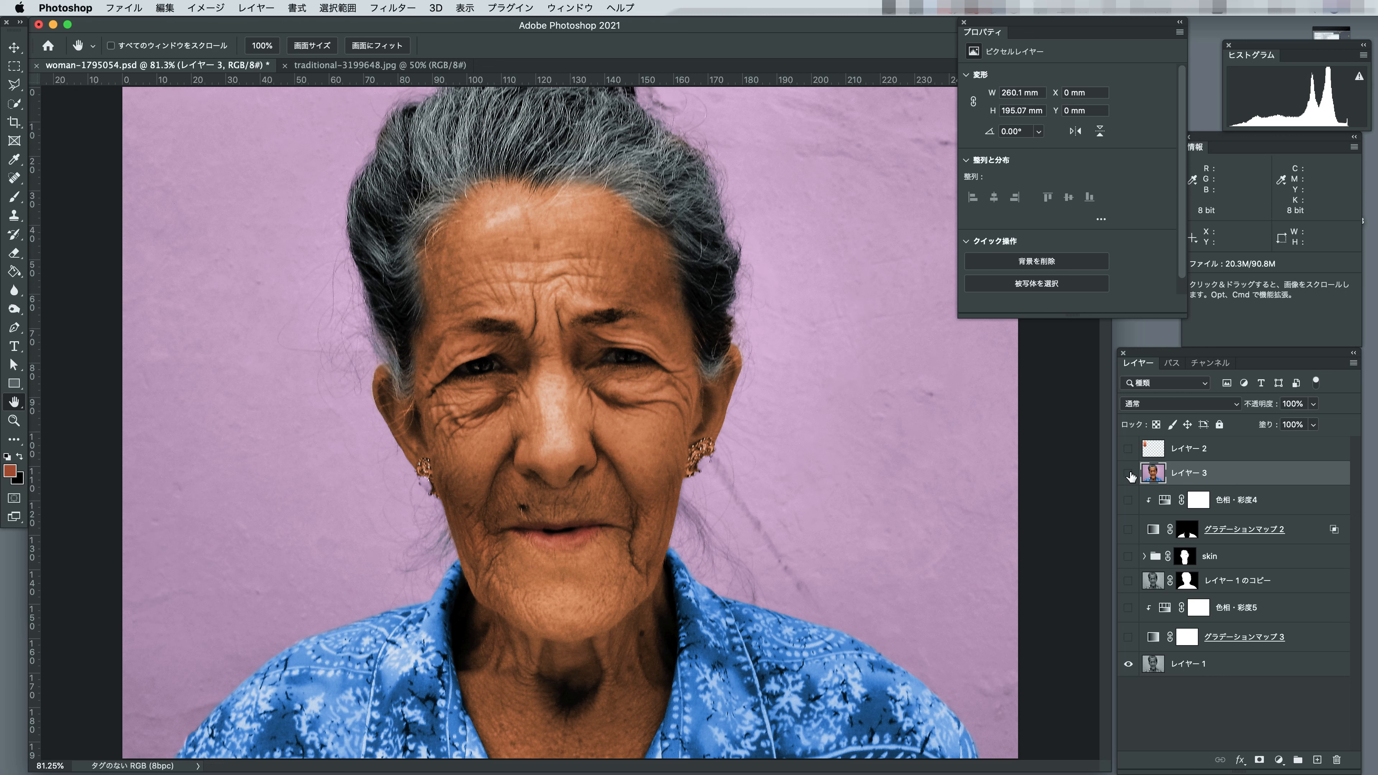
left_click(1129, 474)
left_click(1129, 474)
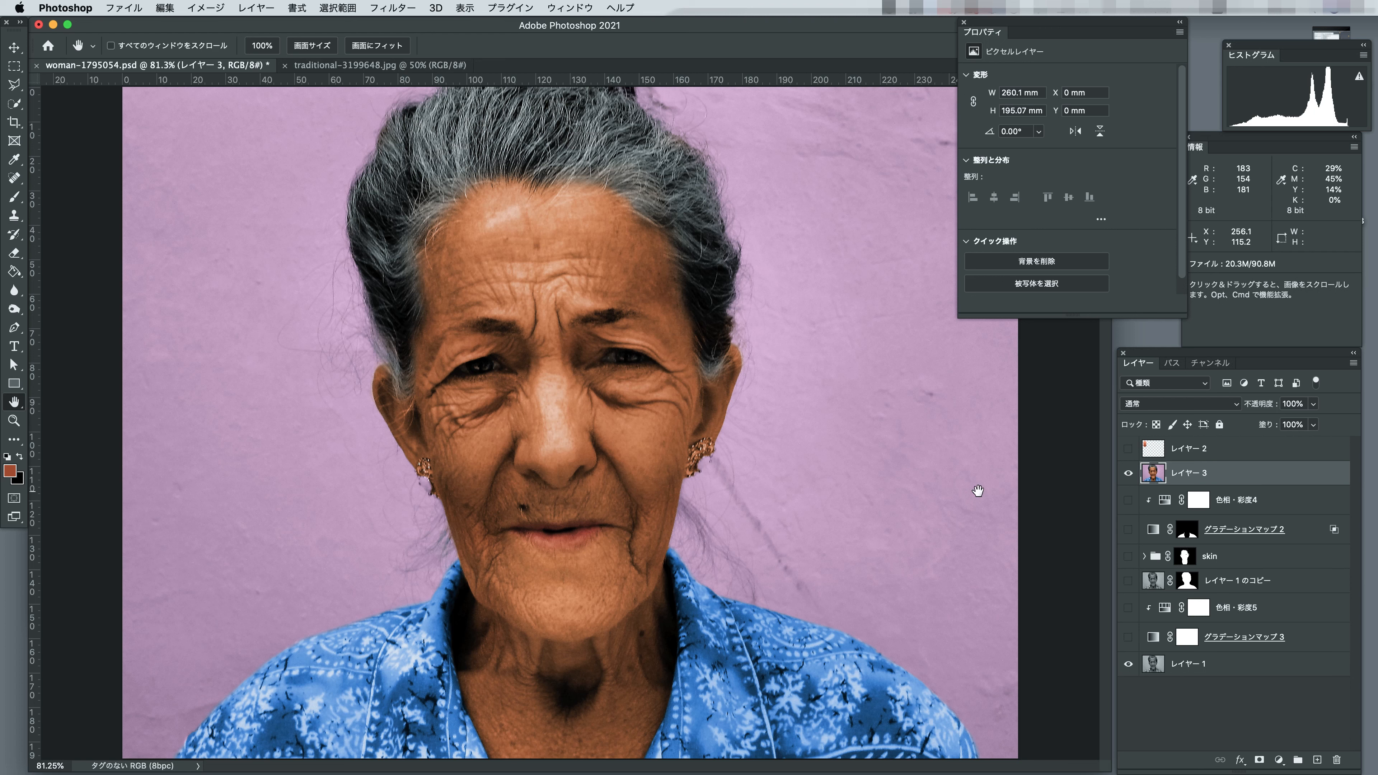
left_click_drag(1078, 32, 1113, 31)
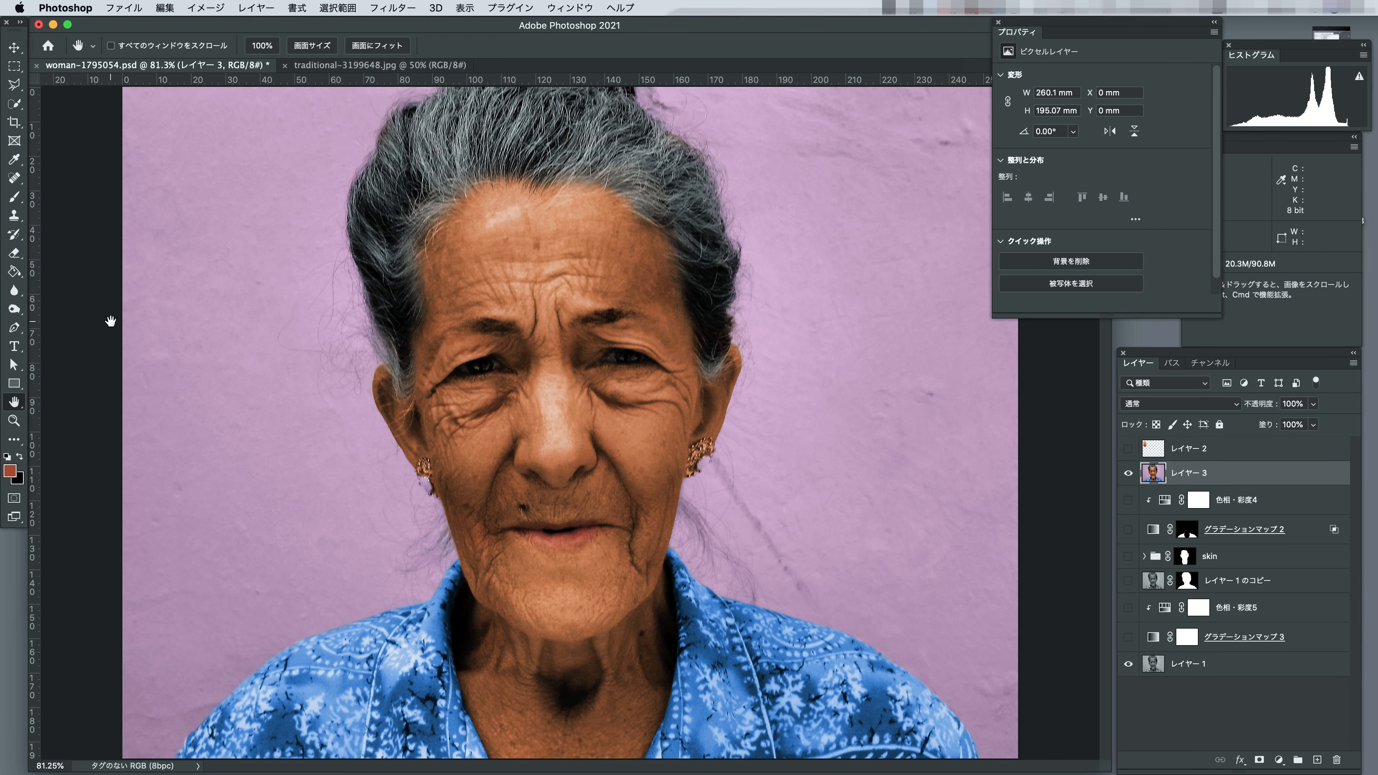